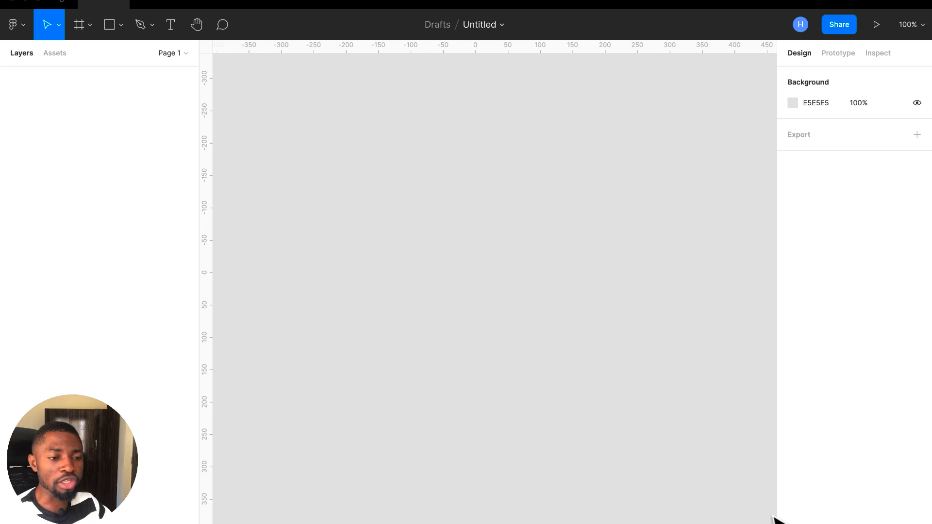
Step: Switch to Unsplash in the browser, search for "Furniture" and look through the photo results
key(ctrl+Right)
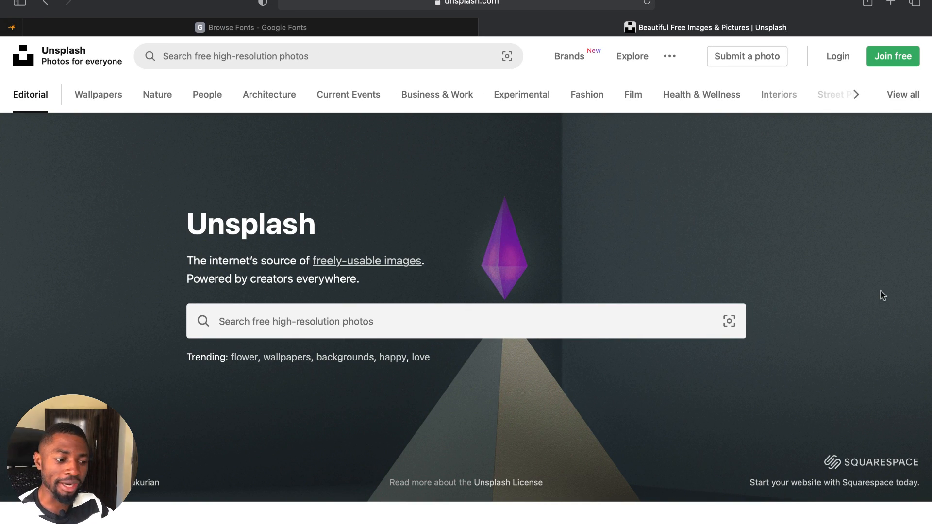
click(552, 326)
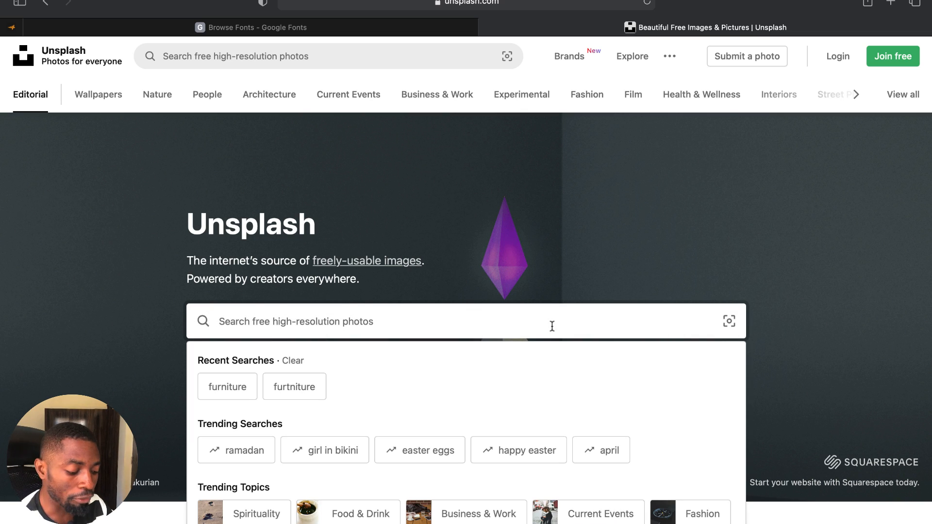
text(Fur)
key(BackSpace)
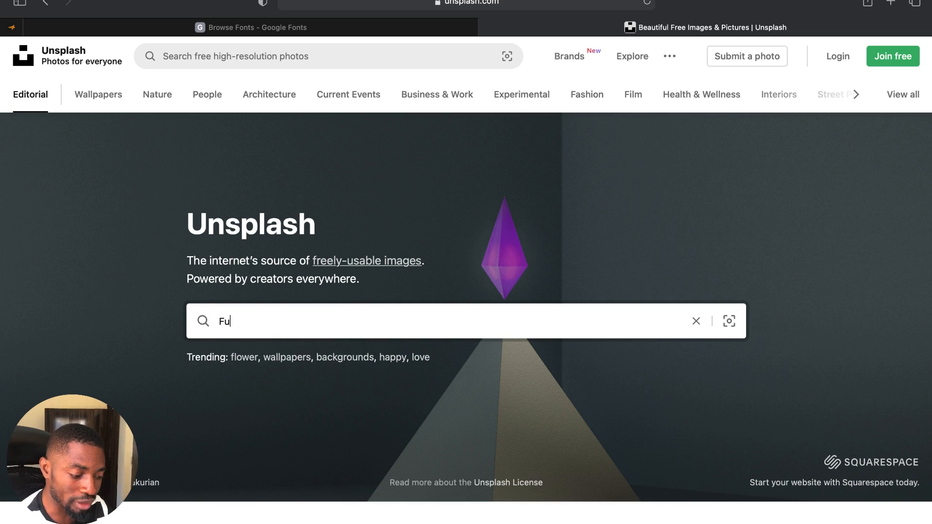
text(rniture)
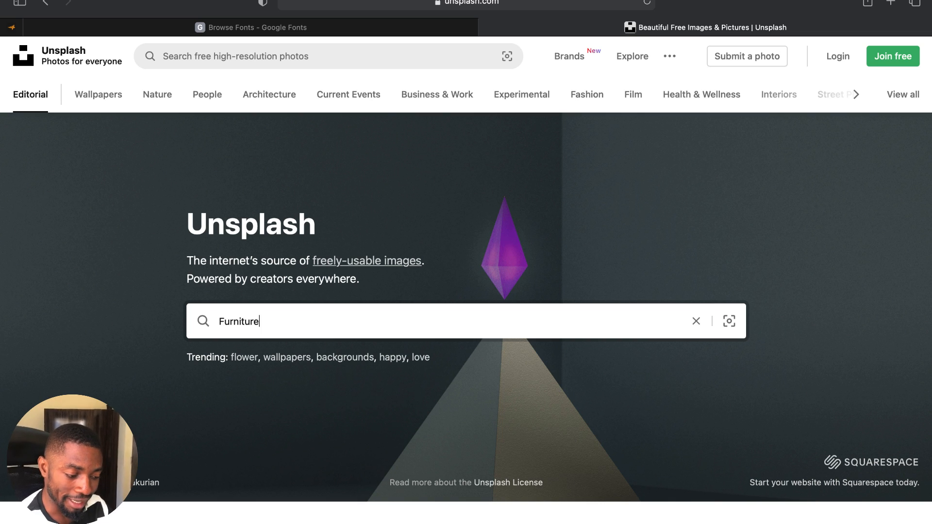
key(Return)
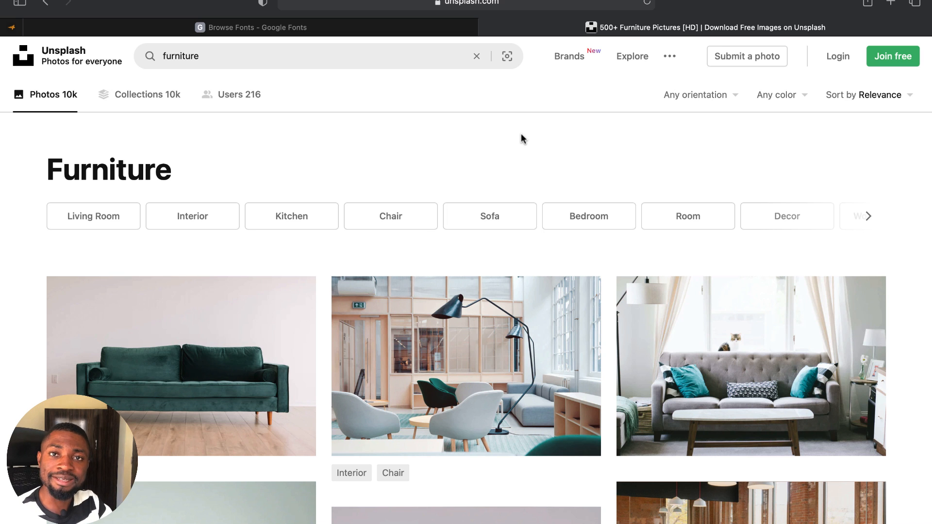
scroll(522, 137, down, 5)
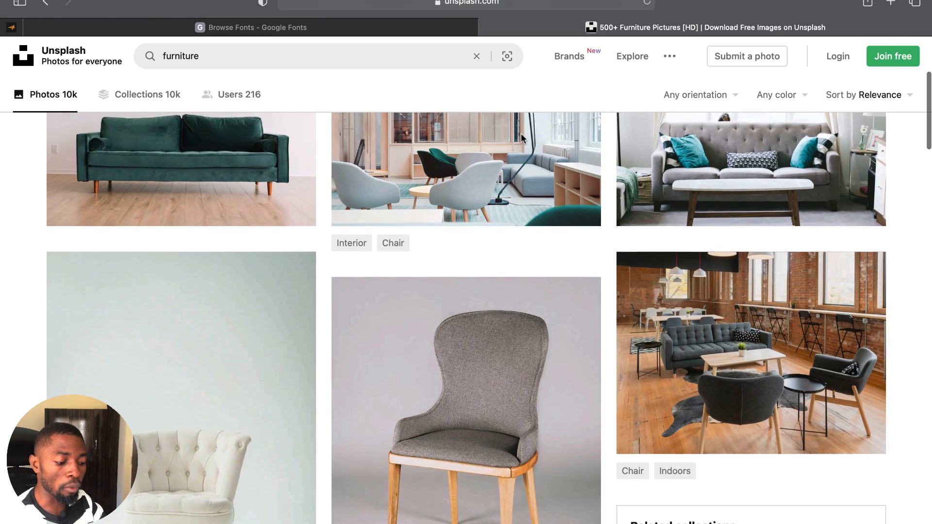
scroll(520, 133, down, 3)
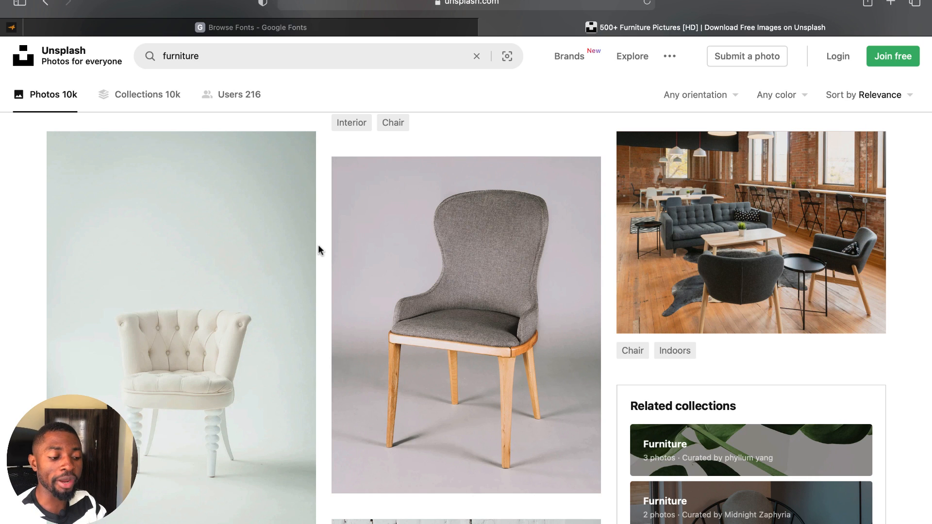
scroll(319, 247, down, 3)
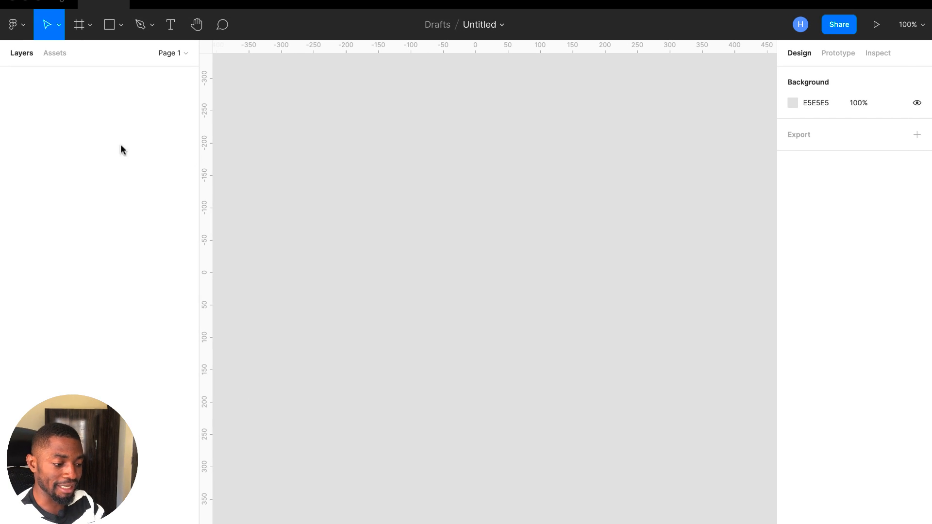
Step: Preview the gallery and hero images in the Pictures folder and place hero-three.jpg on the empty Figma canvas
click(93, 25)
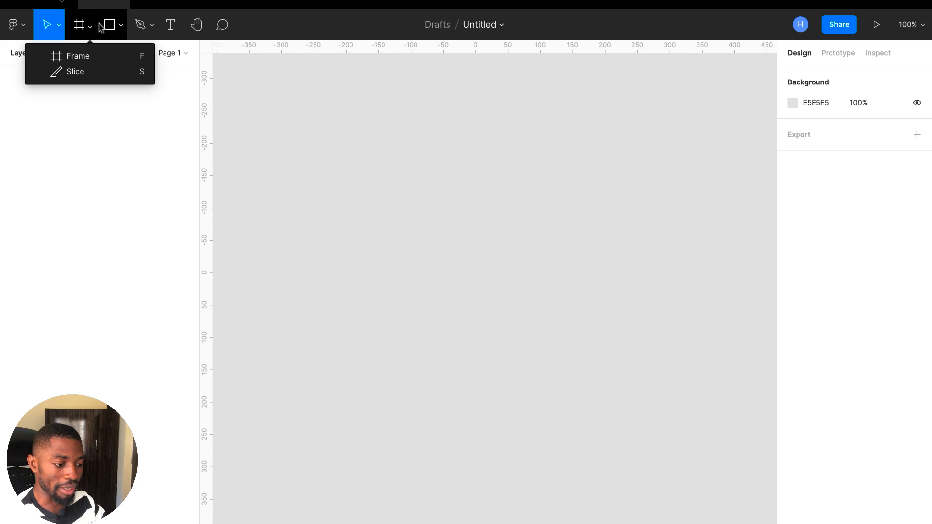
click(121, 25)
click(121, 25)
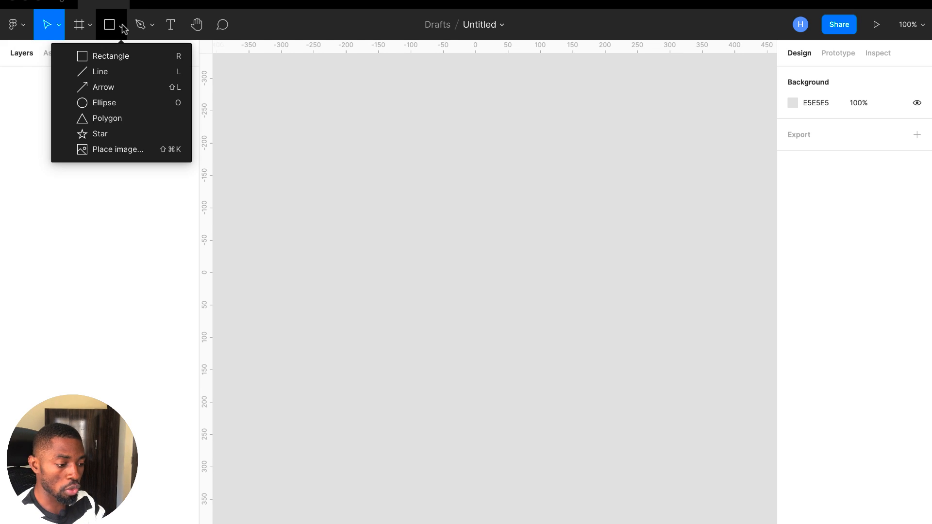
click(116, 148)
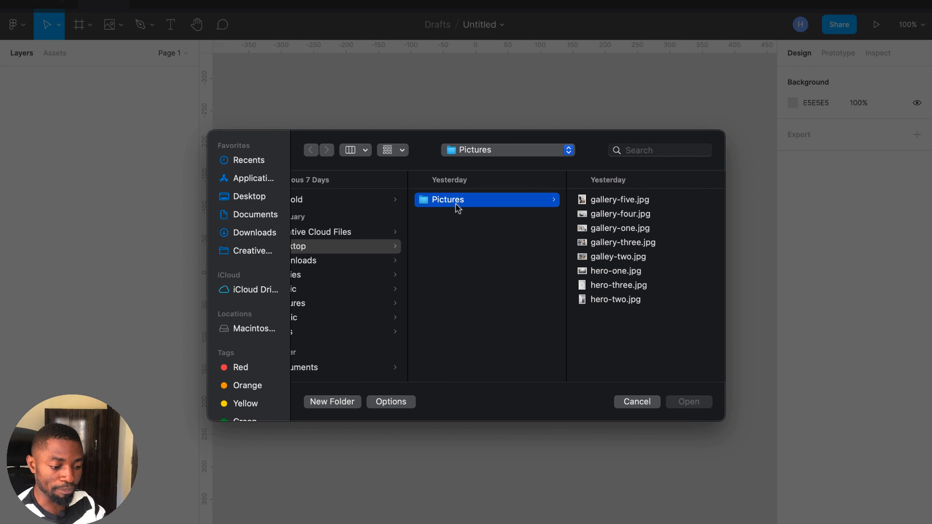
click(611, 200)
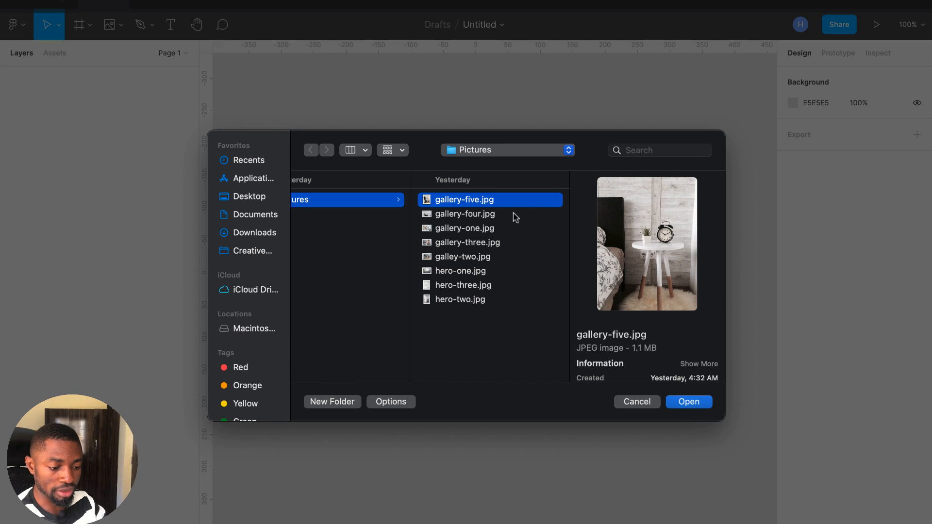
click(484, 214)
click(474, 231)
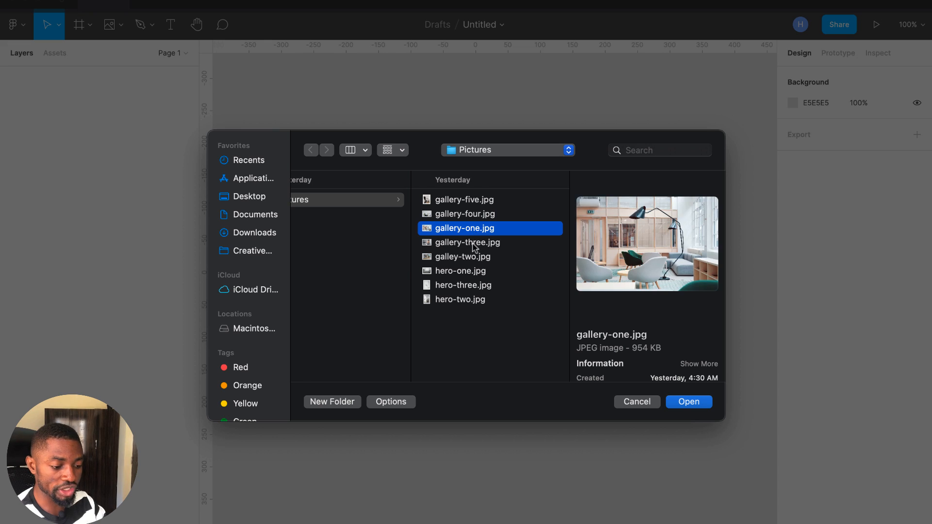
click(475, 243)
click(471, 258)
click(470, 272)
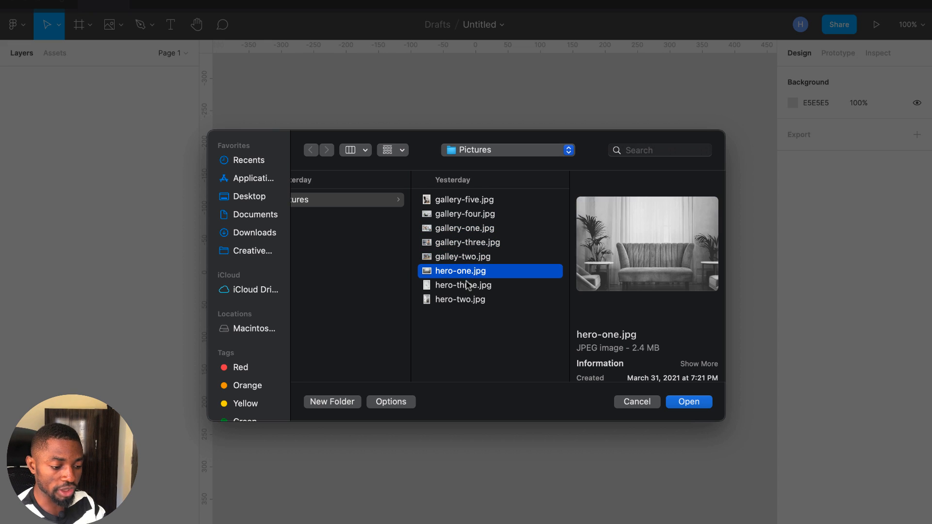
click(468, 286)
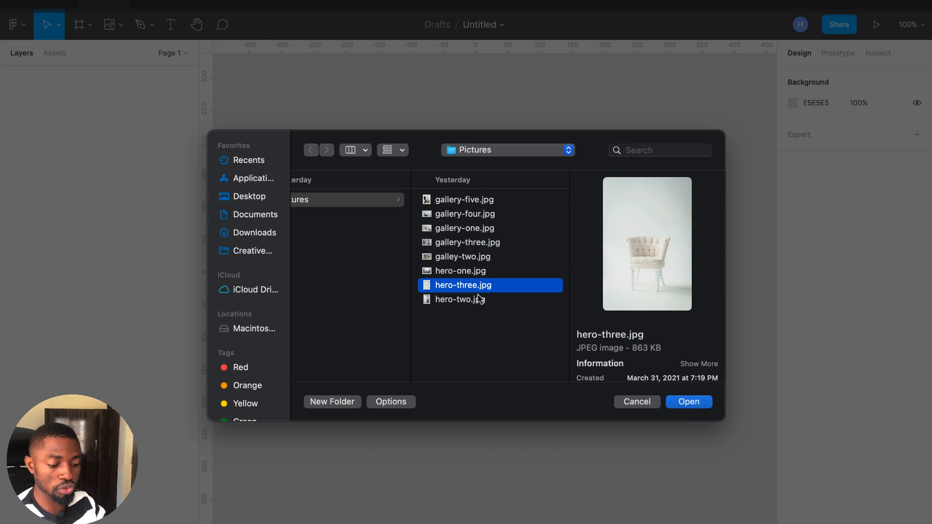
click(682, 402)
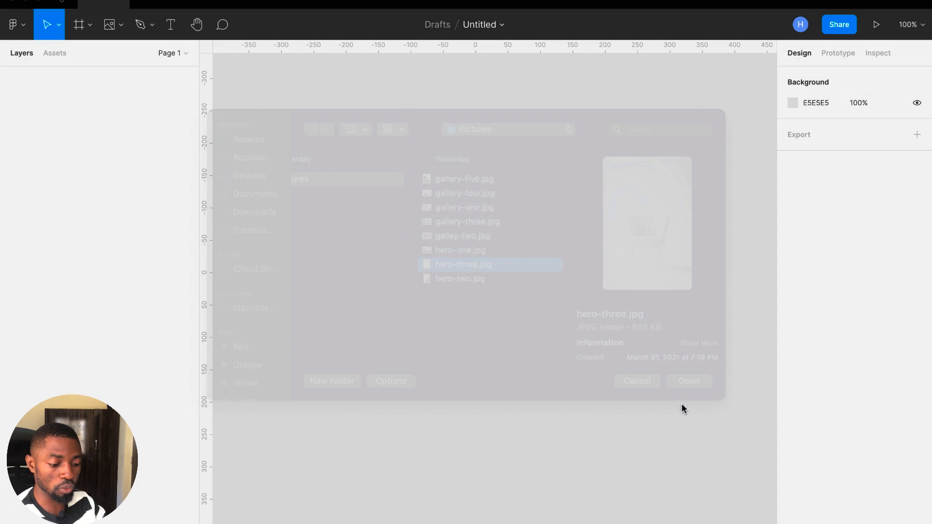
click(437, 199)
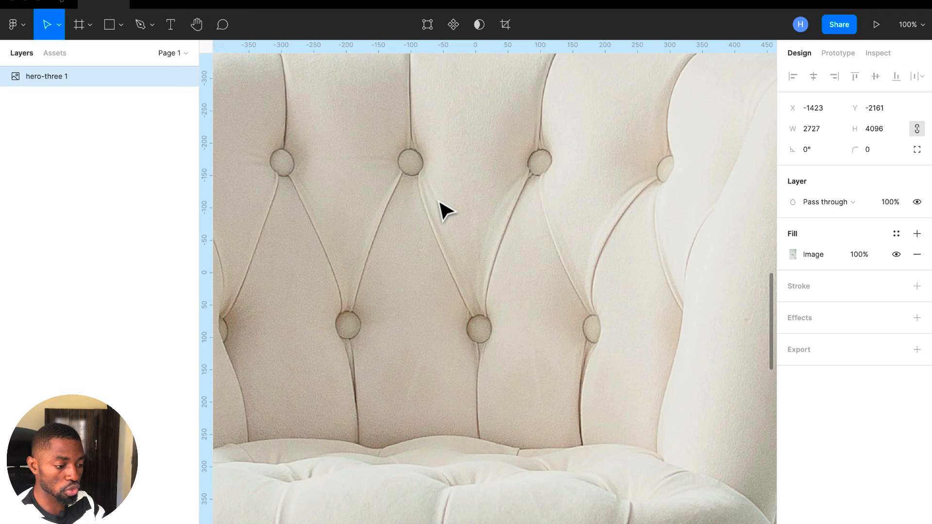
Step: Move the chair image away from the canvas centre to about X 1135, Y -1333
key(shift+1)
scroll(459, 202, down, 5)
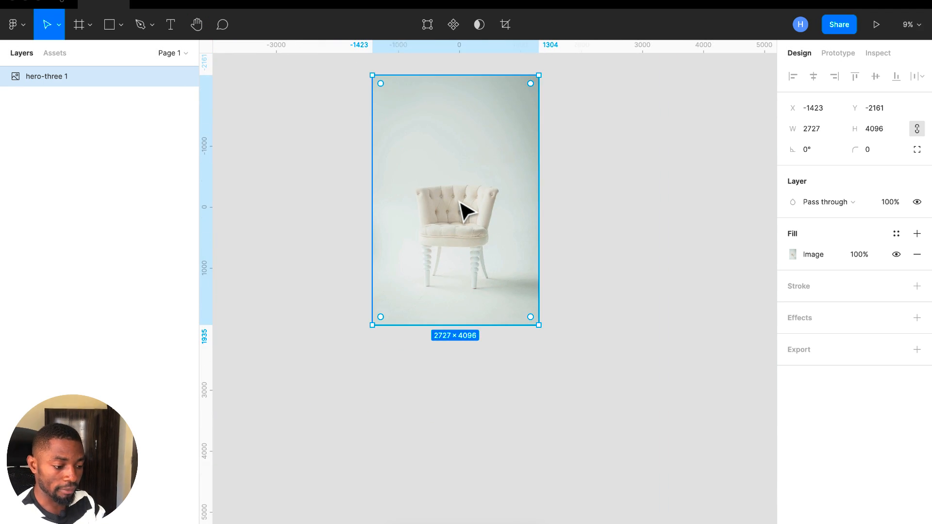
drag(464, 179, 622, 227)
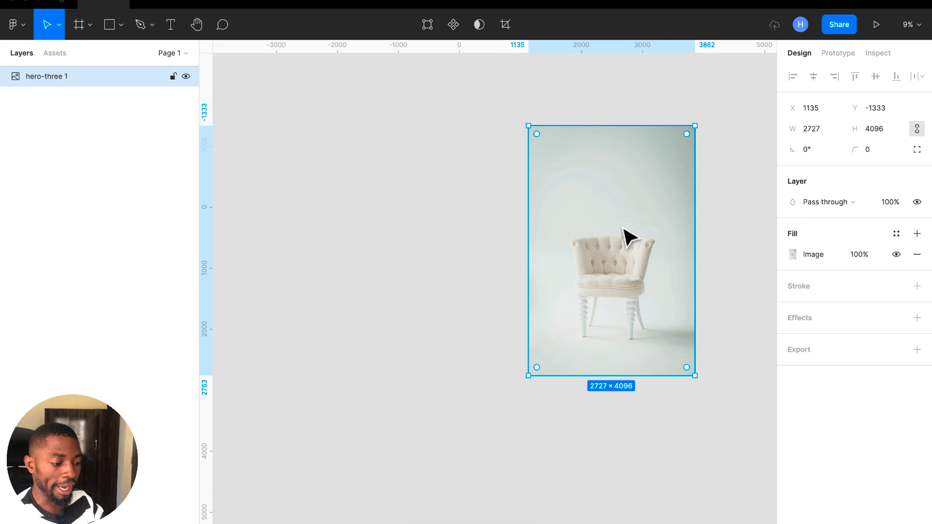
Step: Draw a rectangle of about 1390 × 1029 beside the chair image and fill it with a colour sampled from the photo's background
click(109, 25)
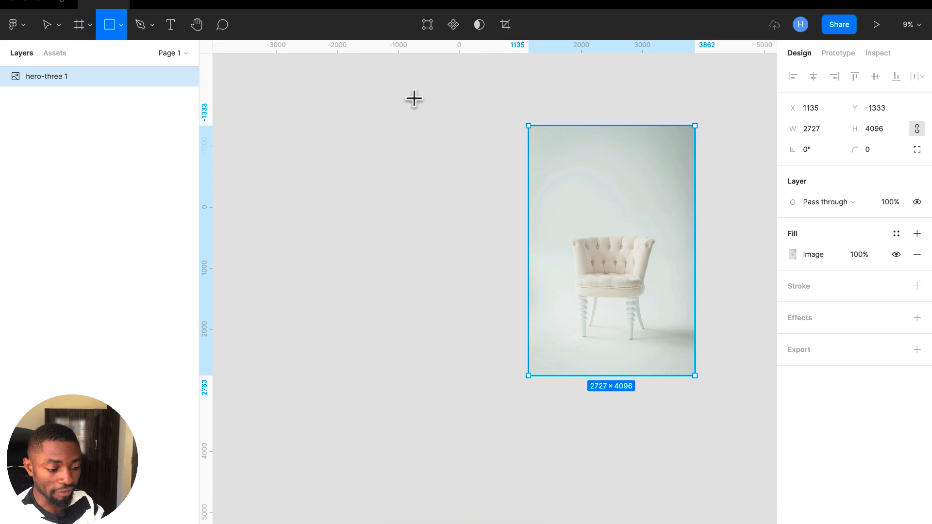
mouse_move(417, 152)
mouse_down()
mouse_move(570, 283)
mouse_move(506, 245)
mouse_move(502, 215)
mouse_up()
click(793, 256)
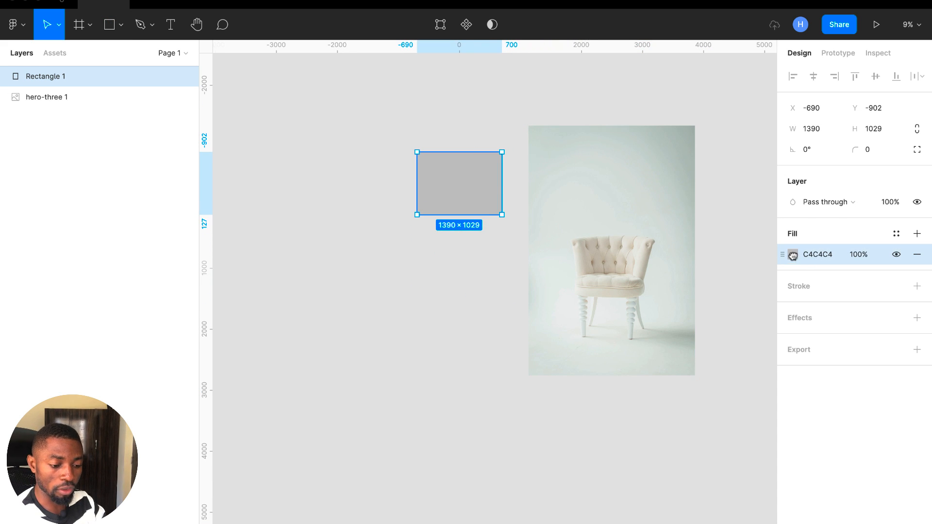
click(793, 254)
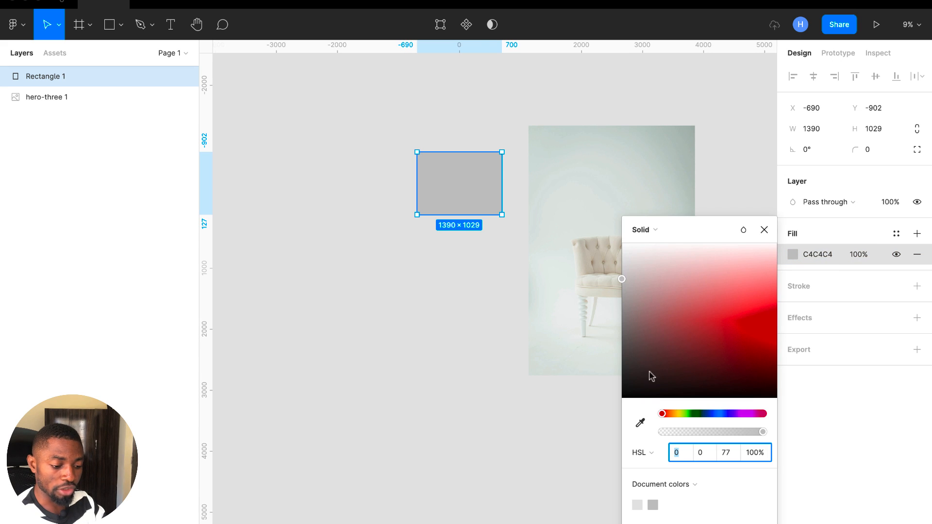
click(640, 422)
click(618, 166)
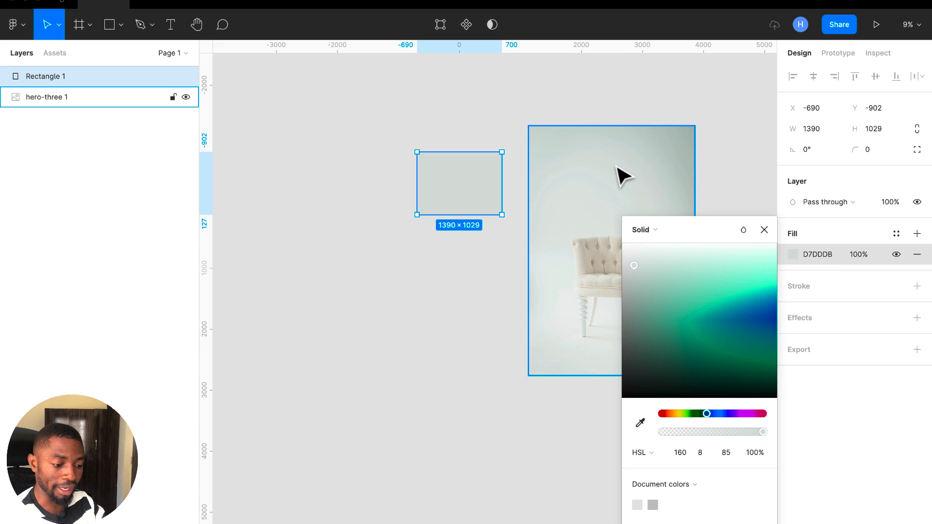
click(765, 231)
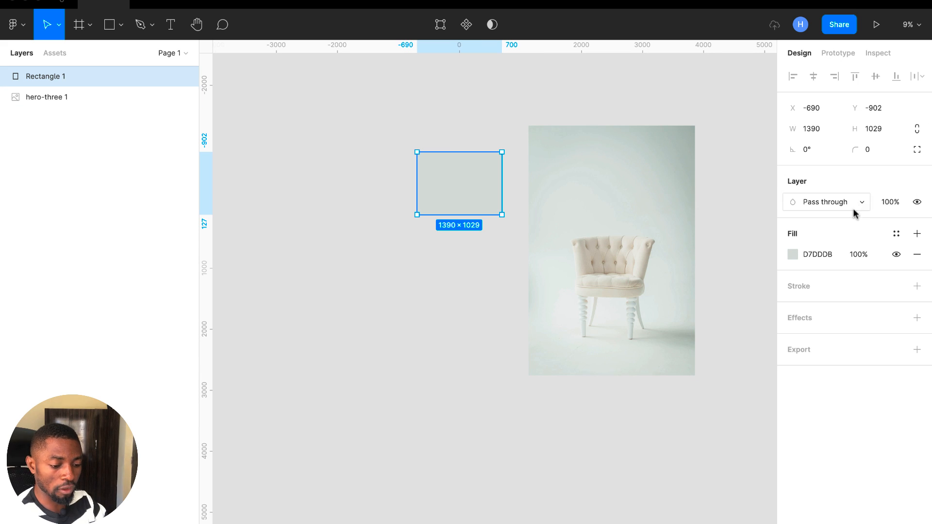
Step: Set the rectangle's fill to ECF2F1 and move it farther from the chair image, to about X -2994, Y -1210
click(826, 255)
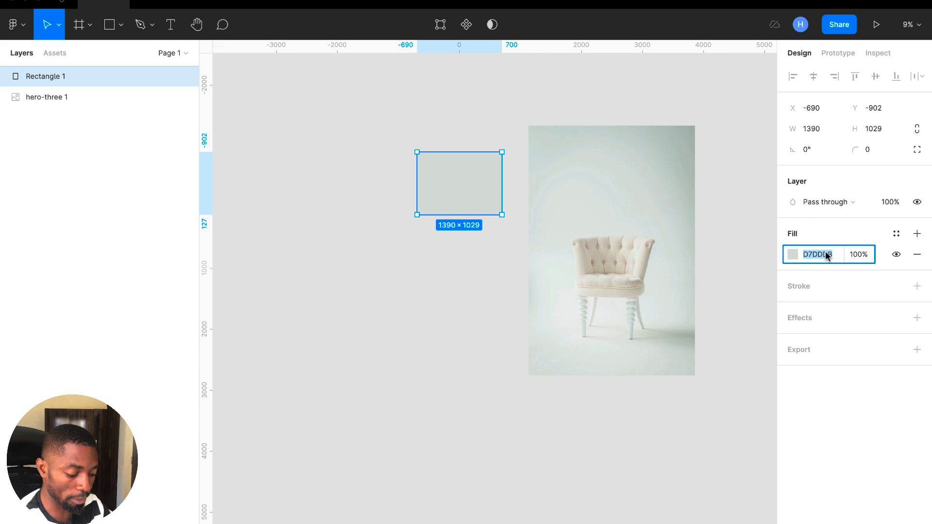
text(ECF2F1)
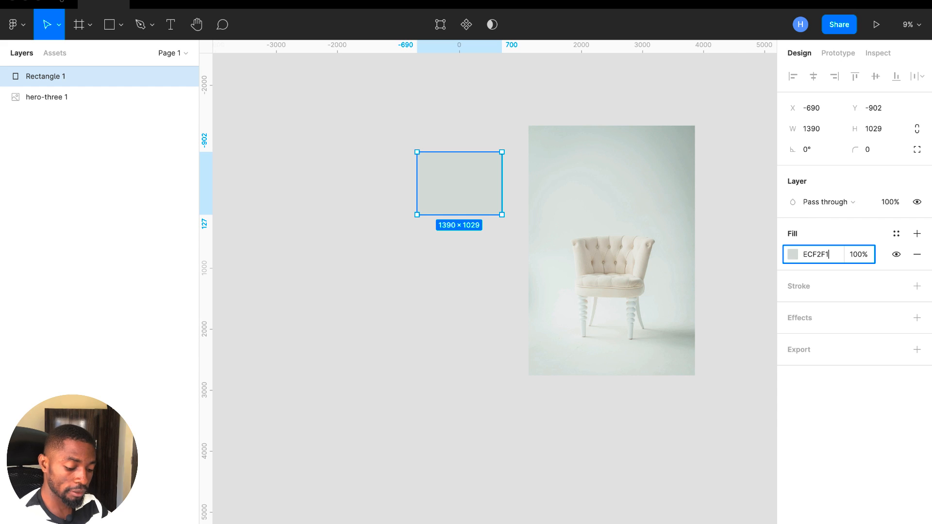
key(Return)
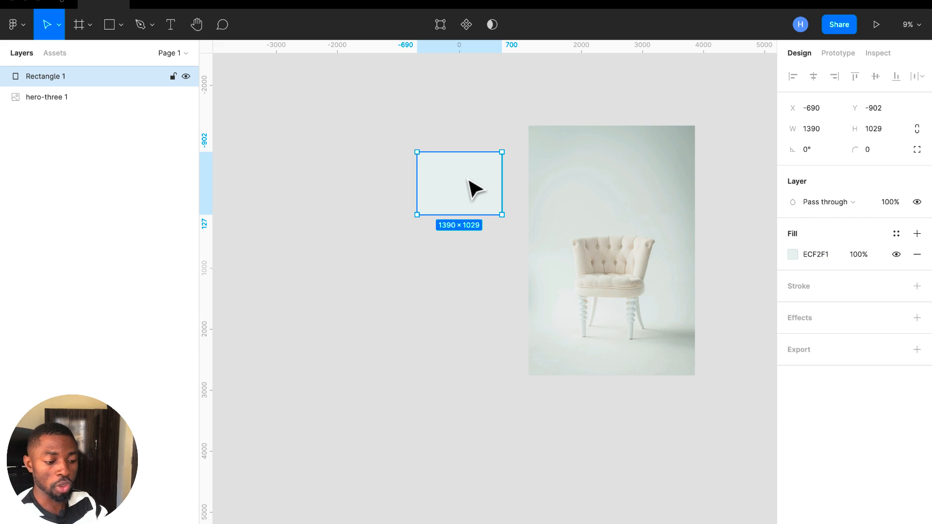
drag(472, 187, 333, 169)
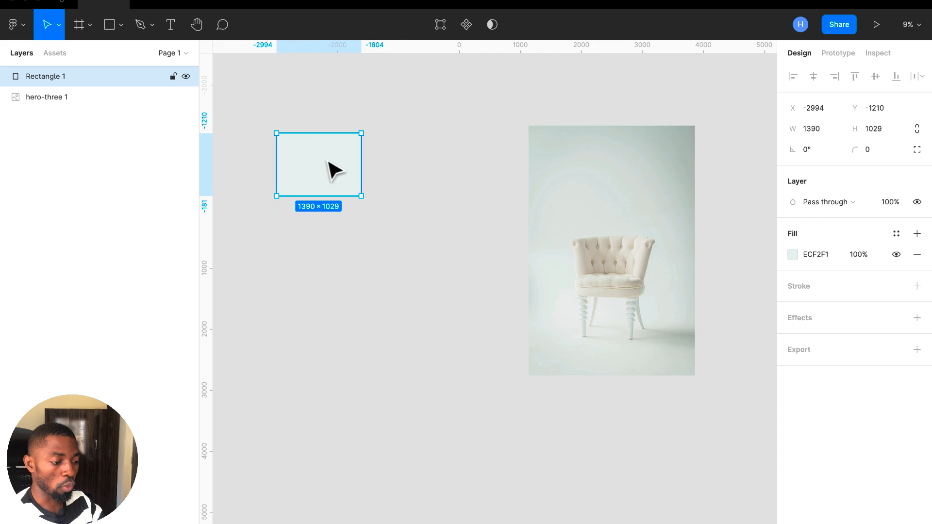
Step: Place a 100 × 100 ellipse in the empty area above the light rectangle
click(121, 26)
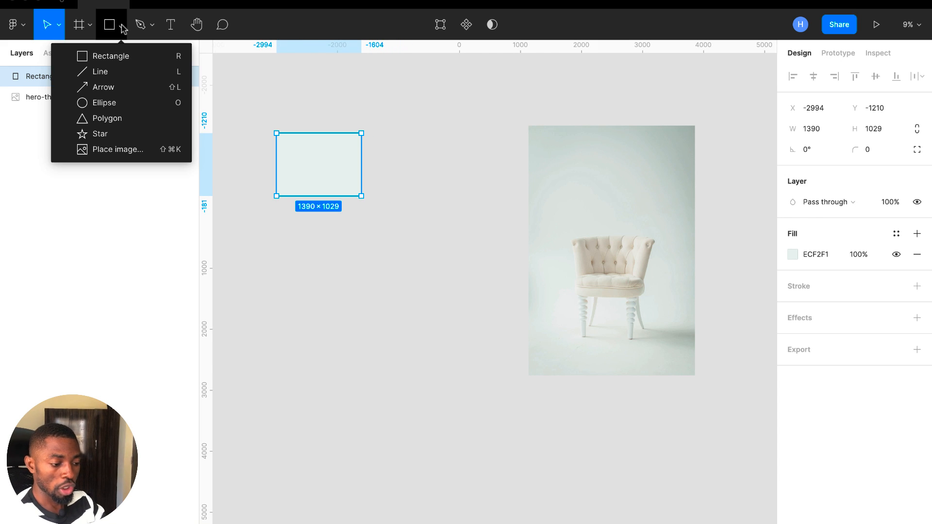
click(339, 98)
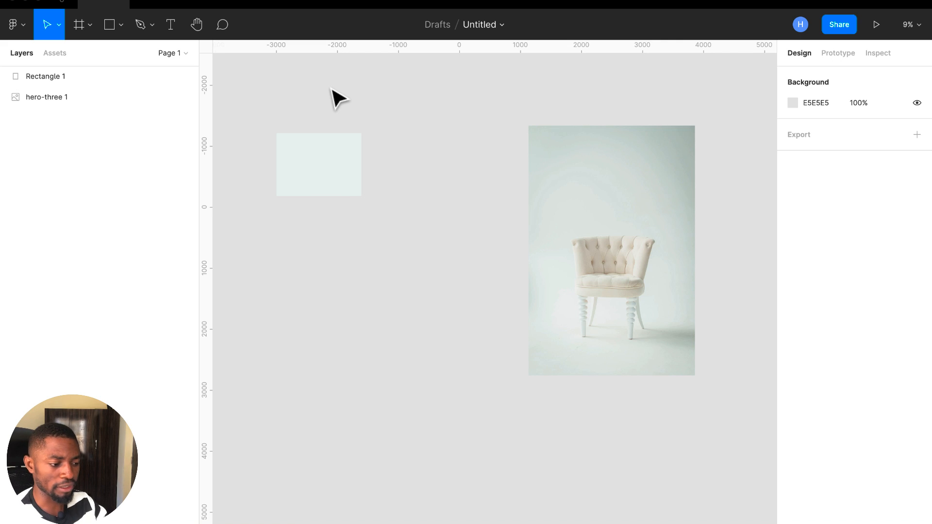
click(121, 26)
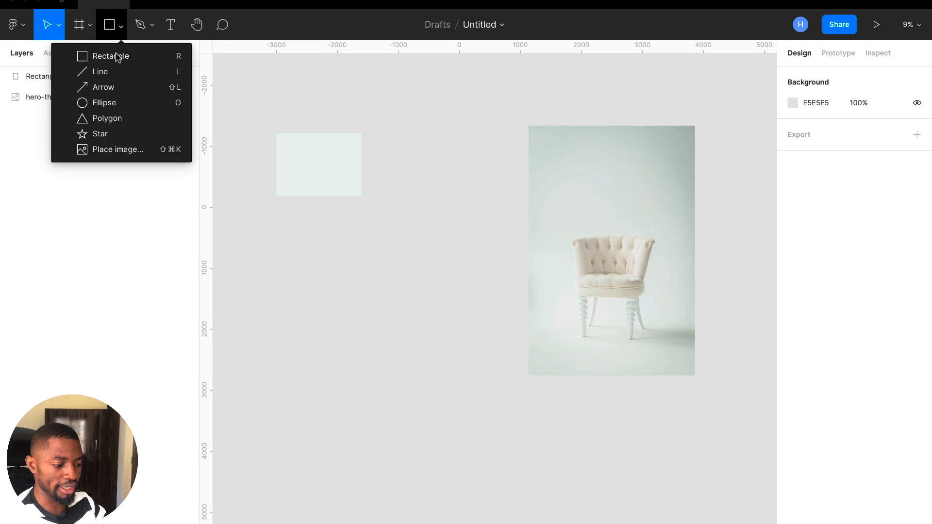
click(118, 103)
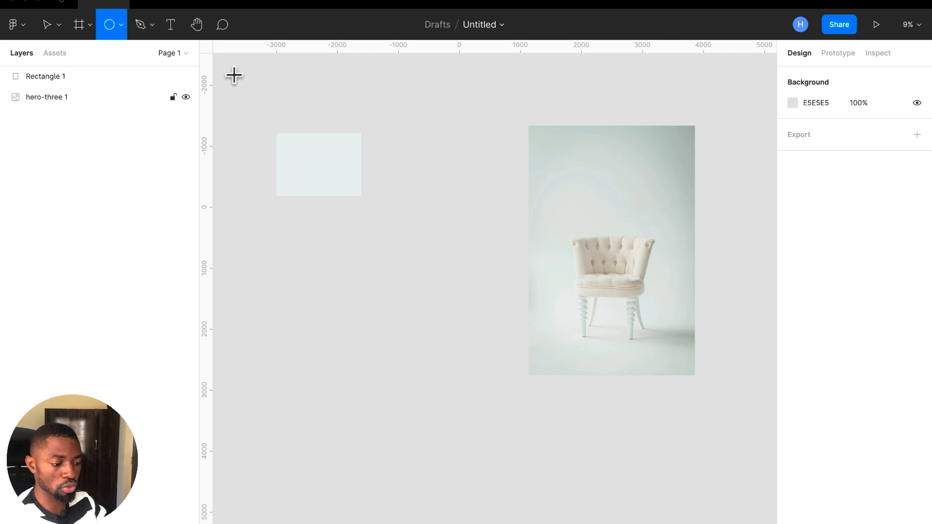
click(283, 89)
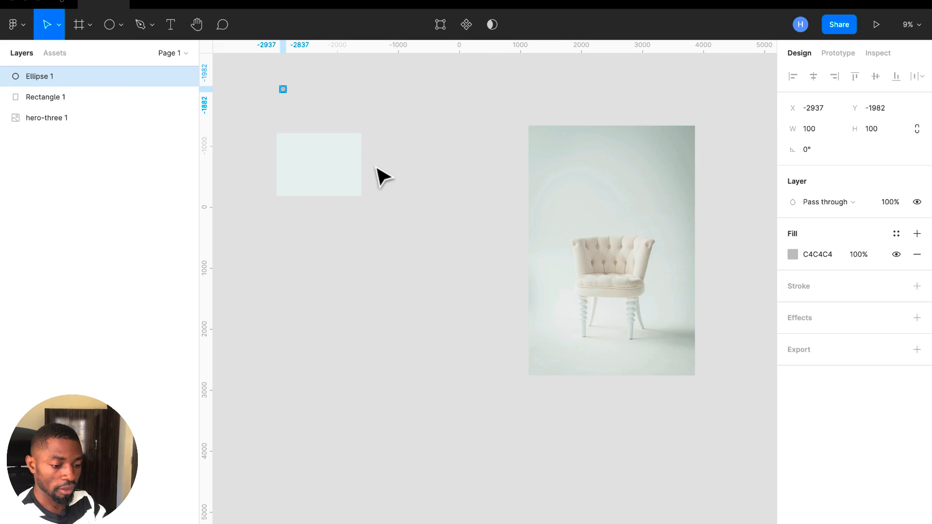
Step: Lock the ellipse's proportions and resize it to 60 × 60
click(918, 129)
click(883, 129)
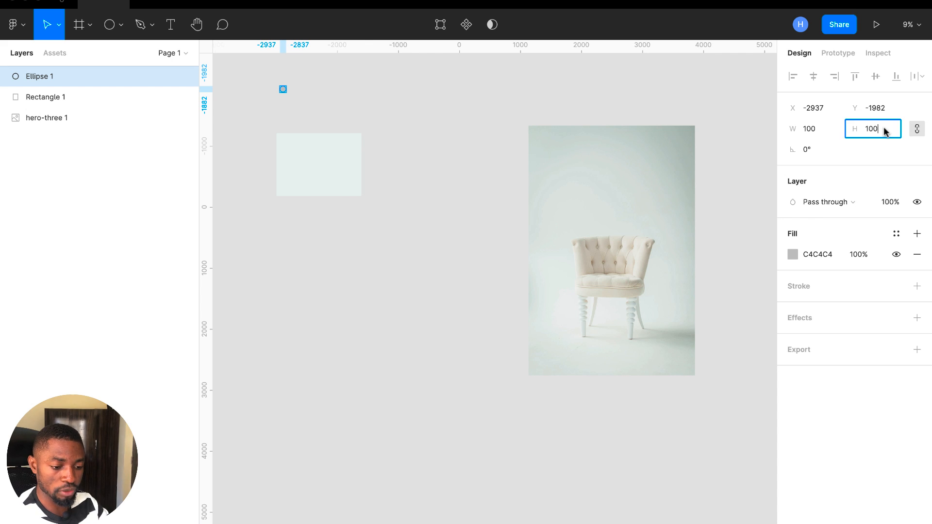
text(60)
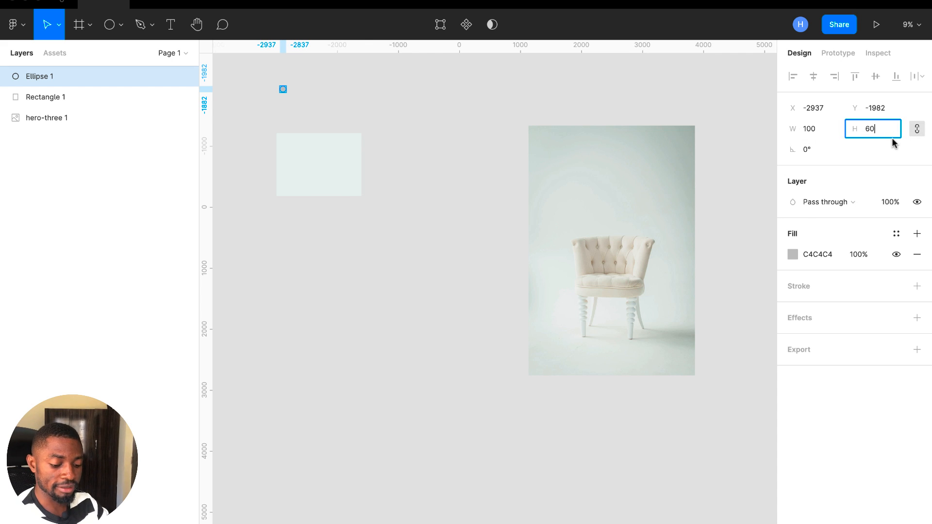
key(Return)
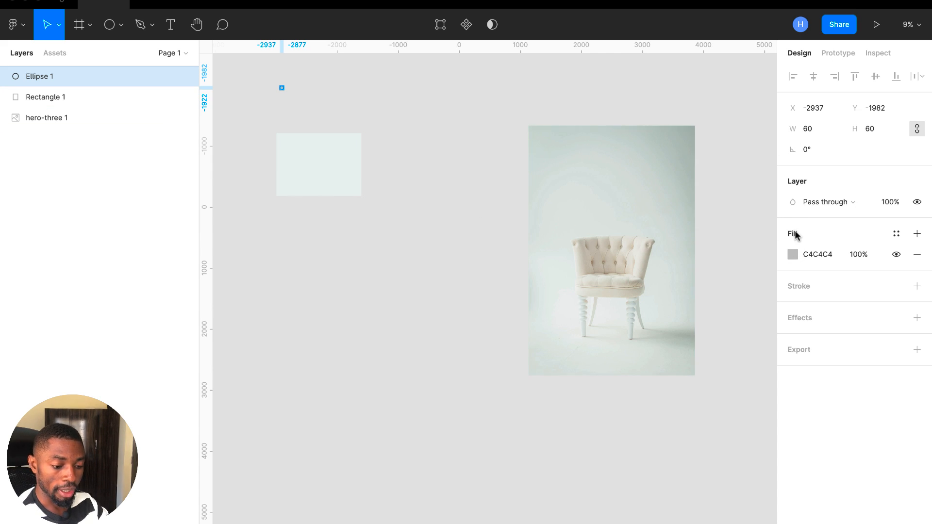
Step: Fill the ellipse with the light rectangle's colour, ECF2F1, by sampling it with the eyedropper
click(791, 255)
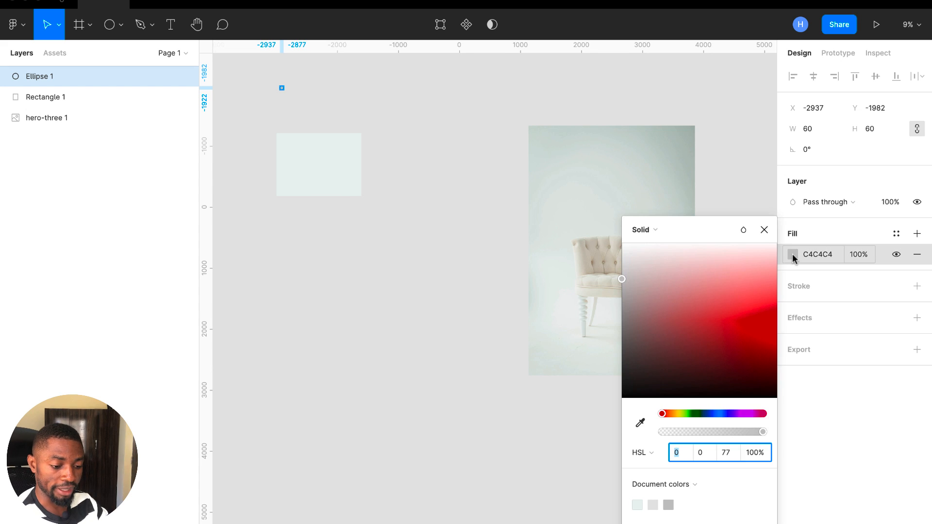
click(639, 423)
click(331, 168)
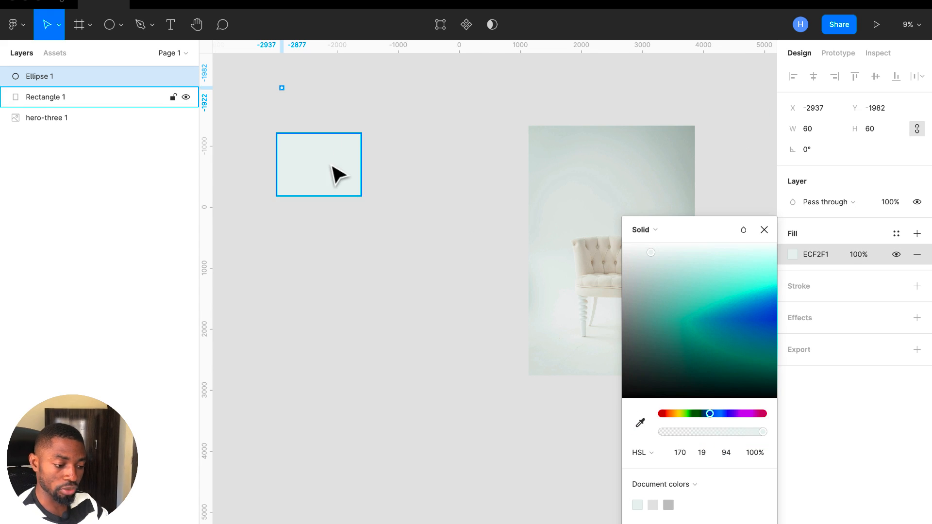
click(764, 229)
Step: Delete the light rectangle and the chair image from the canvas
click(321, 194)
key(Delete)
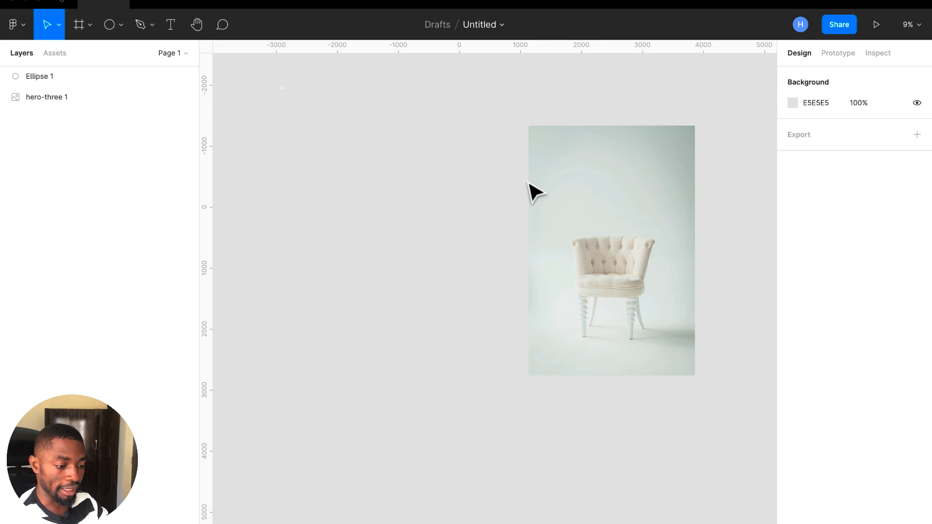
click(590, 203)
key(Delete)
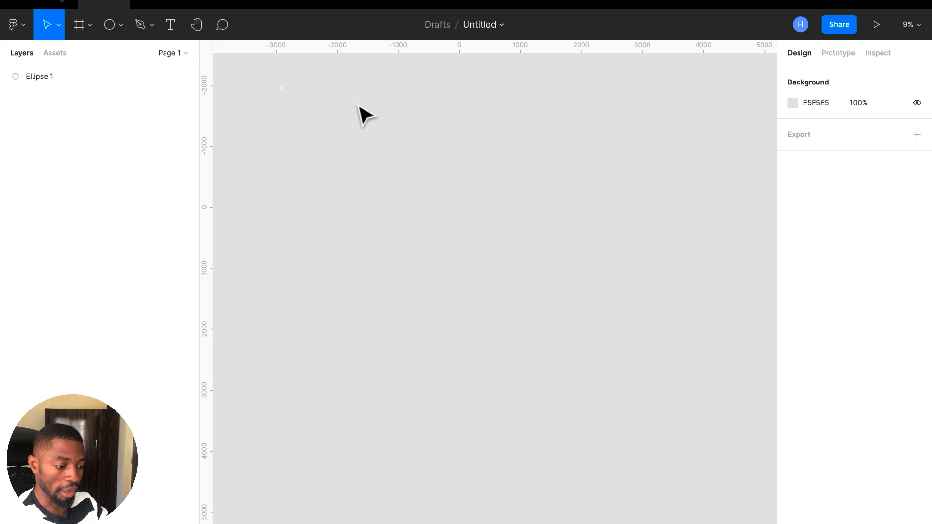
Step: Add a MacBook Pro preset frame of 1440 × 900 near the light circle
scroll(284, 65, left, 1)
scroll(284, 64, up, 5)
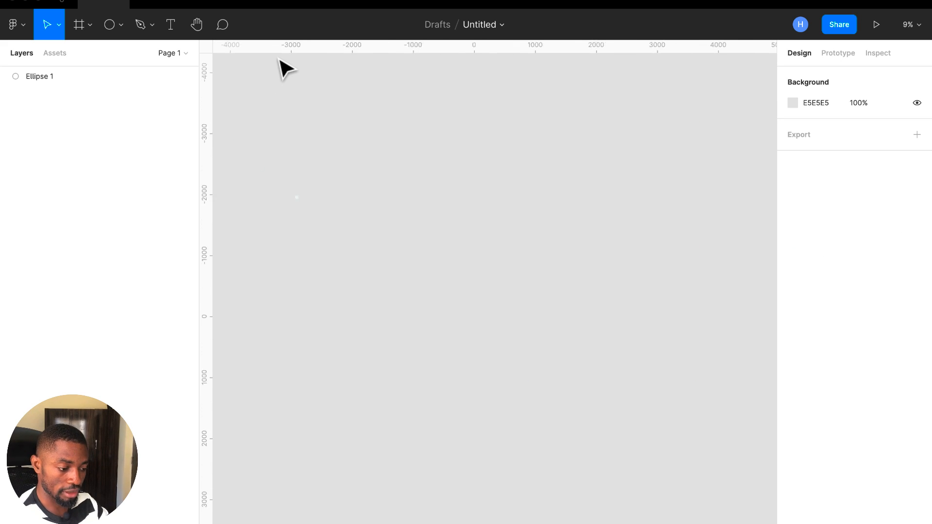
ctrl+scroll(298, 297, up, 5)
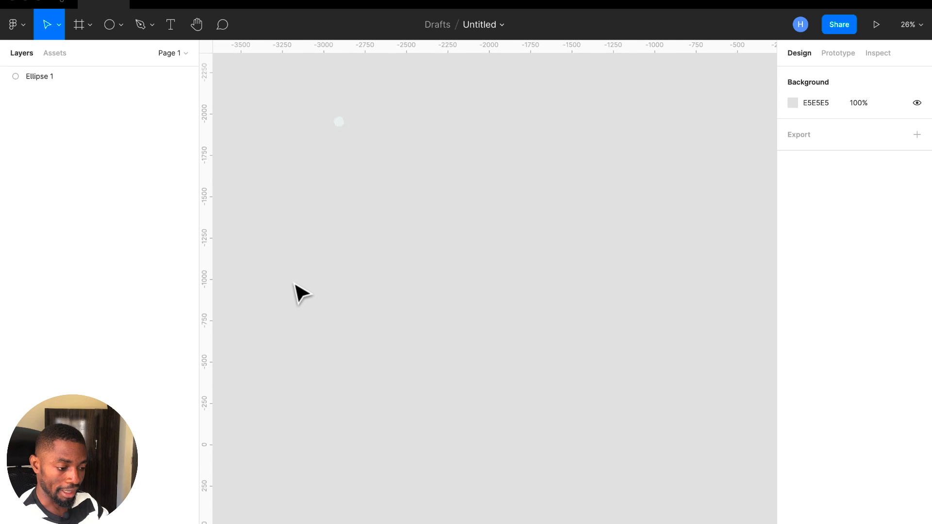
scroll(320, 286, up, 2)
scroll(321, 286, left, 1)
ctrl+scroll(367, 200, up, 10)
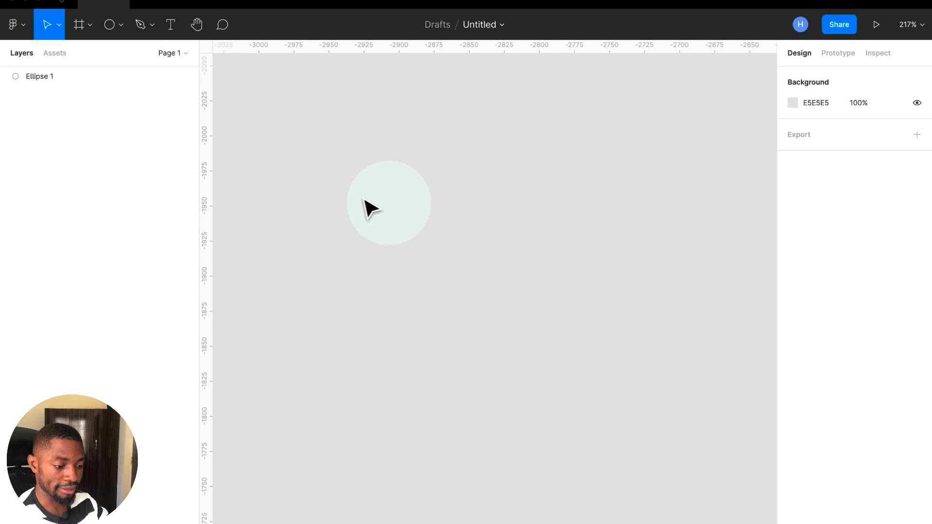
ctrl+scroll(368, 200, down, 3)
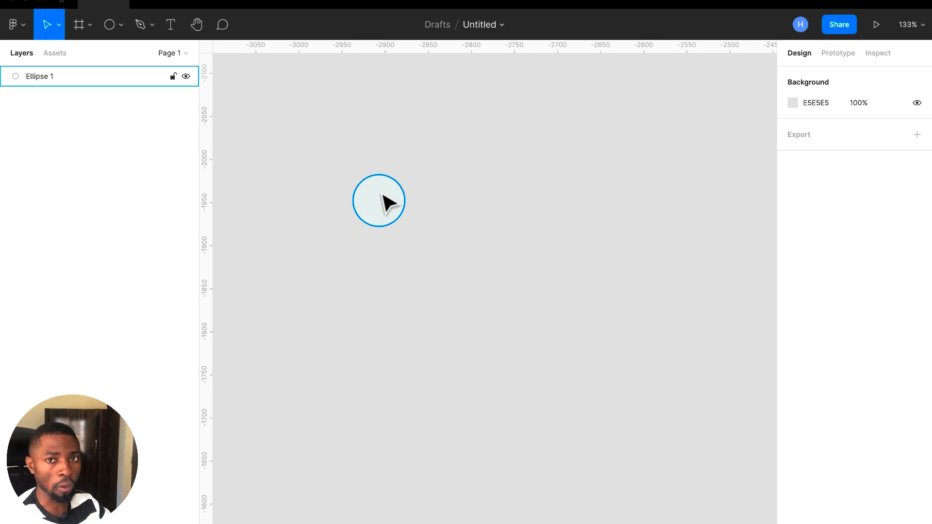
click(89, 27)
click(87, 51)
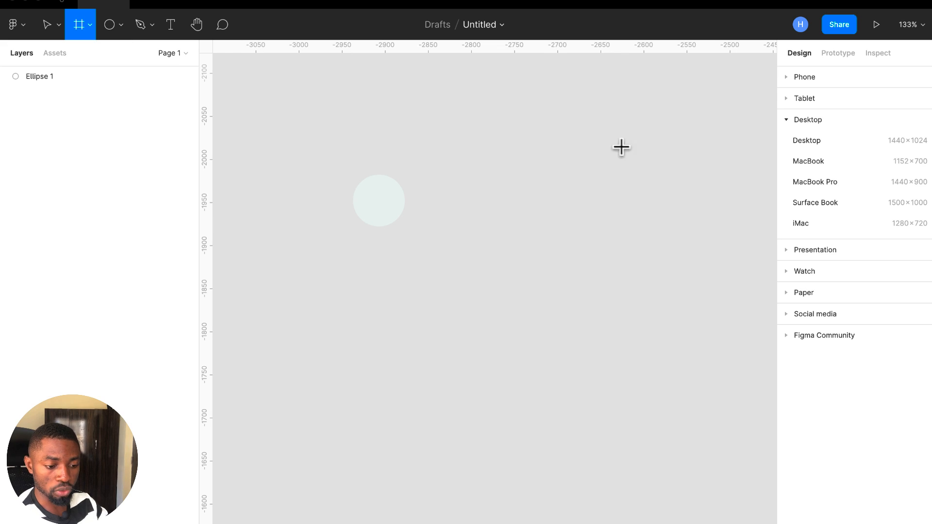
click(827, 182)
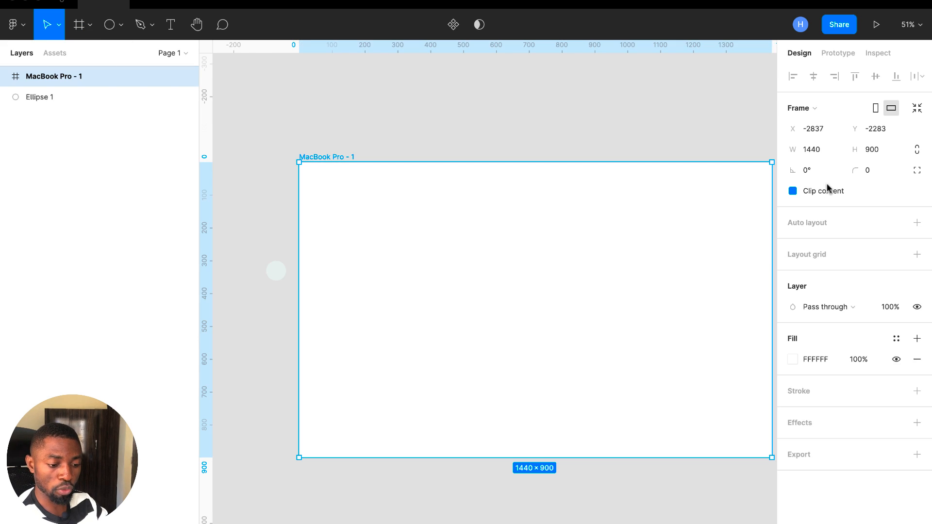
Step: Move the frame to about X -2924, Y -2175 and the circle above it to about X -2877, Y -2375
drag(562, 264, 558, 301)
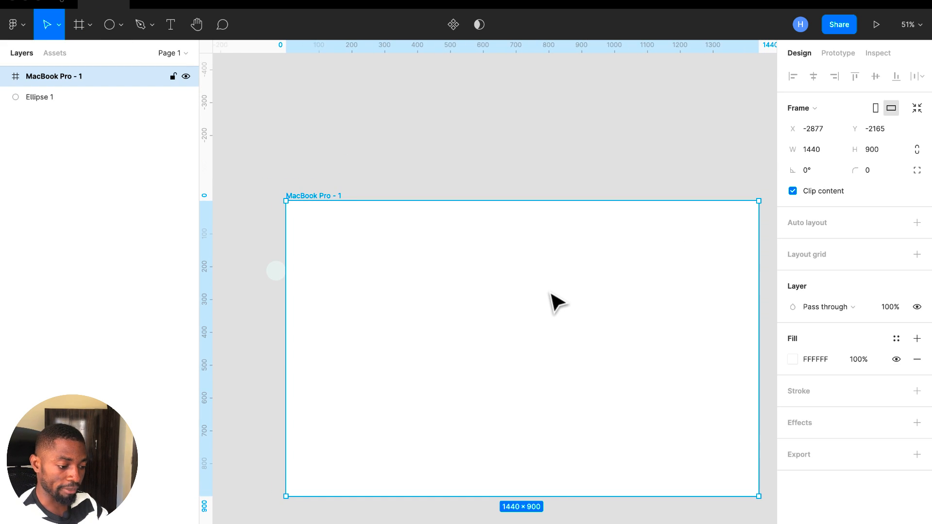
drag(277, 277, 290, 141)
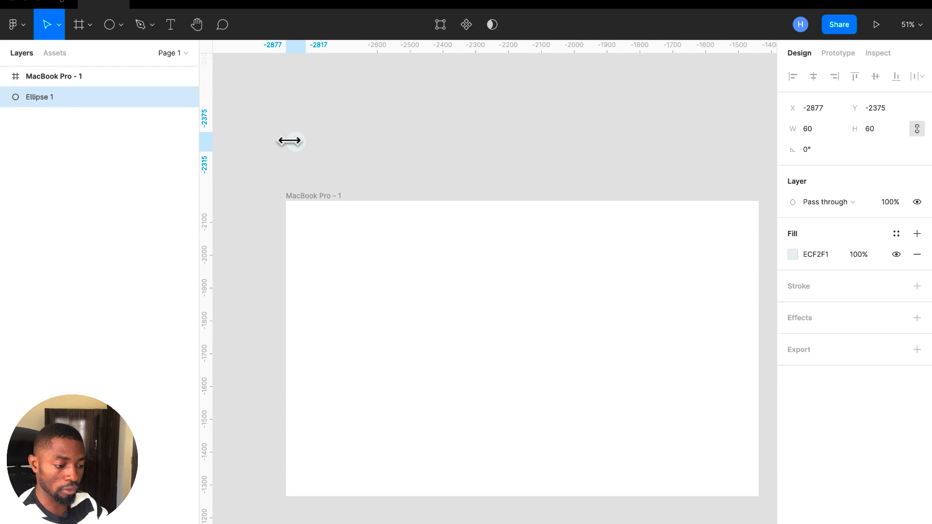
click(337, 283)
drag(337, 283, 322, 281)
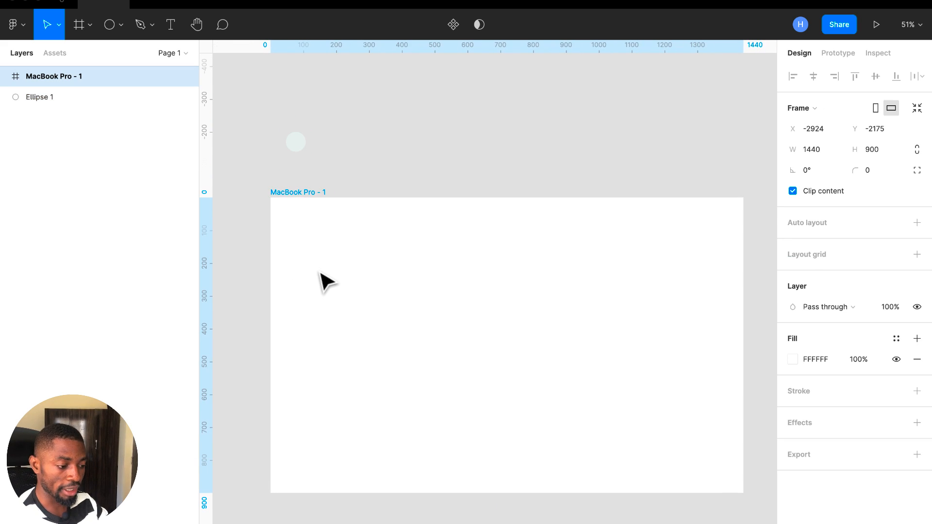
Step: Rename the MacBook Pro frame as Landing Page
double_click(63, 77)
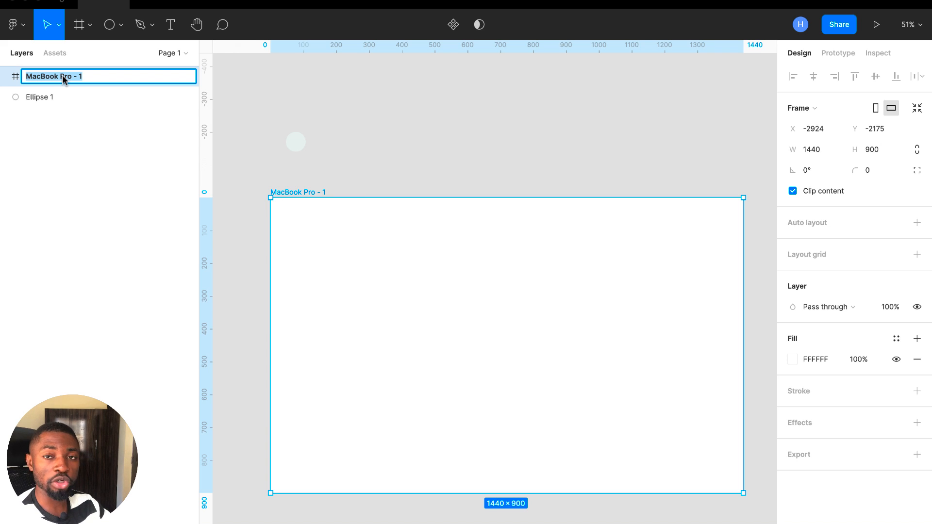
text(L)
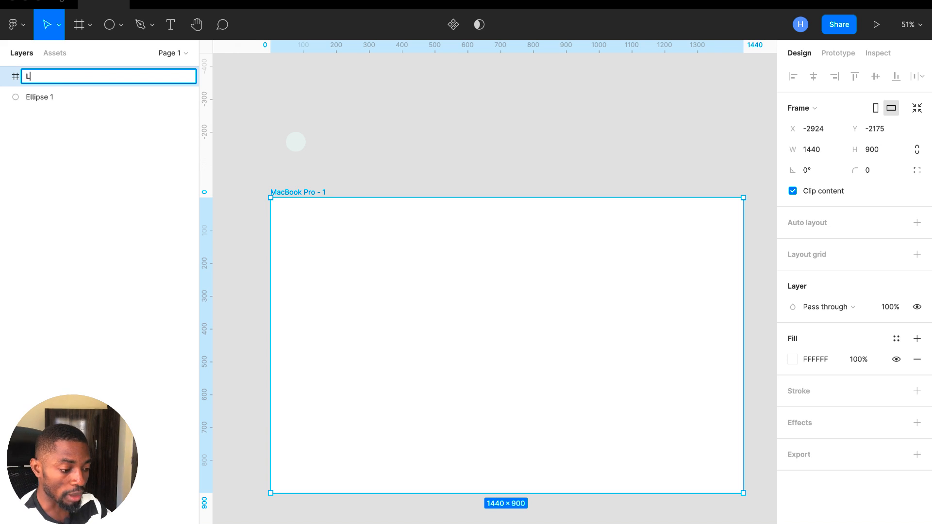
text(anding )
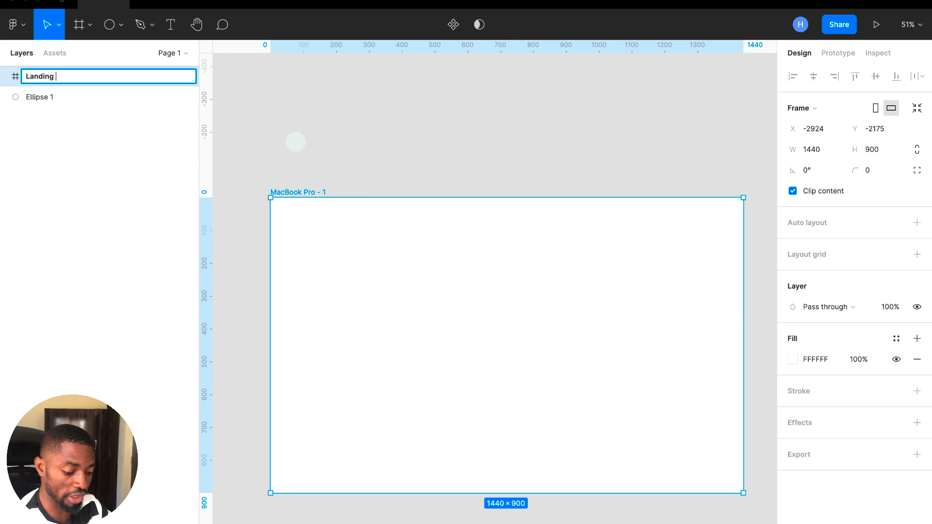
text(Page)
key(Return)
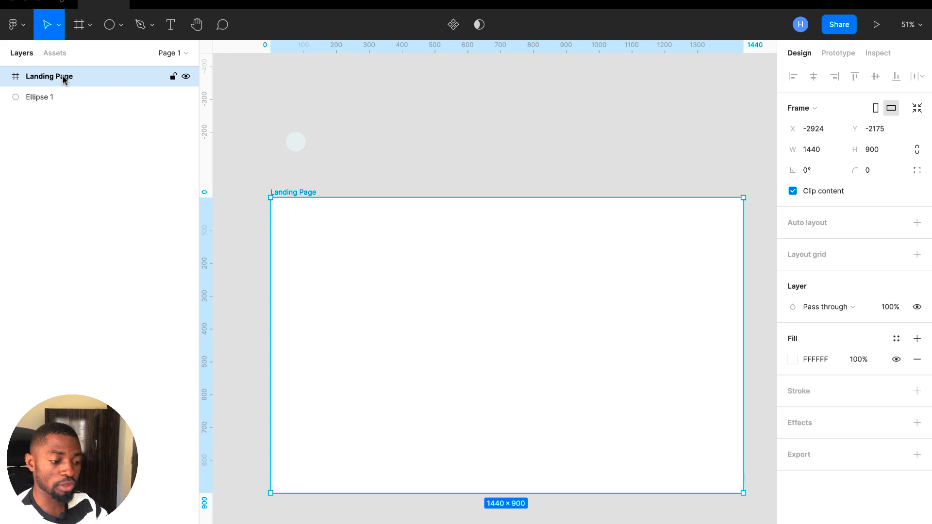
Step: Align the circle with the frame's left edge at X -2924, Y -2302 and place a duplicate beside it at X -2823
drag(301, 150, 290, 179)
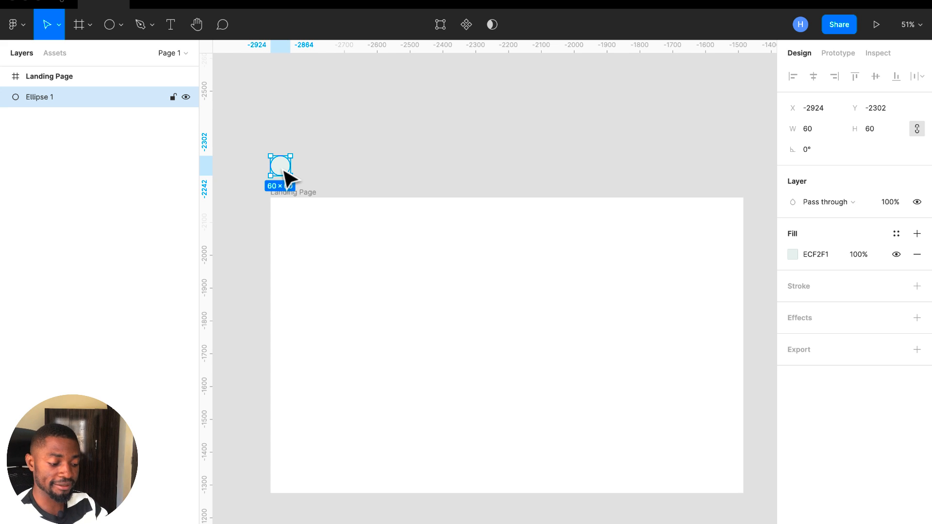
key(ctrl+d)
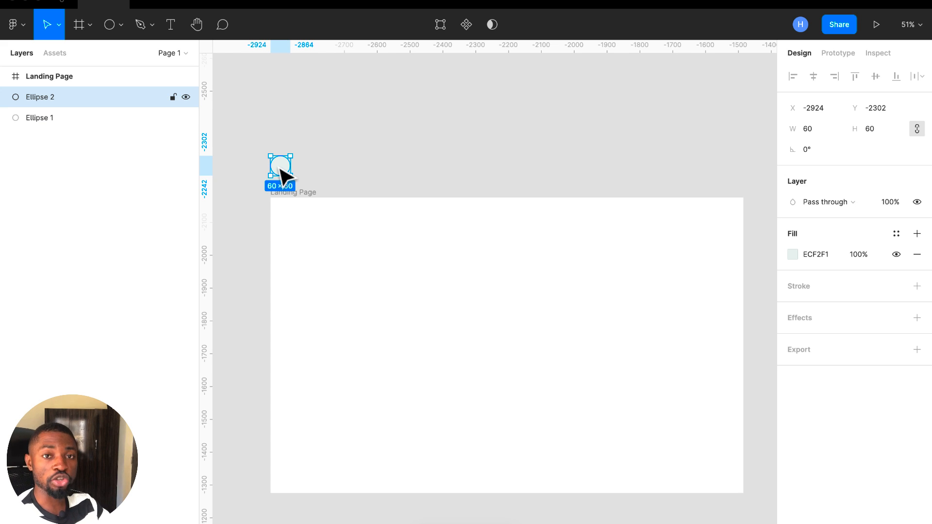
drag(284, 174, 314, 173)
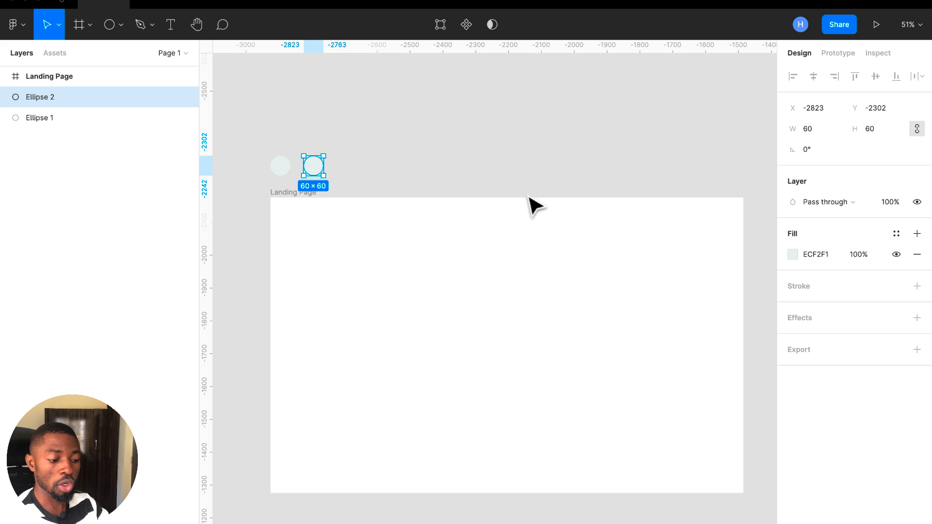
Step: Darken the duplicate circle's fill to 151E1D by setting its HSL lightness to 10
click(792, 254)
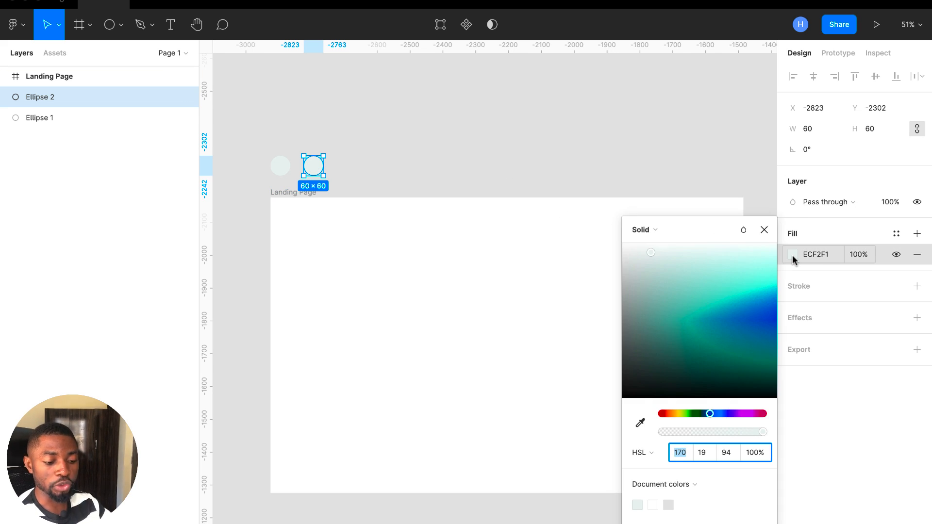
click(652, 453)
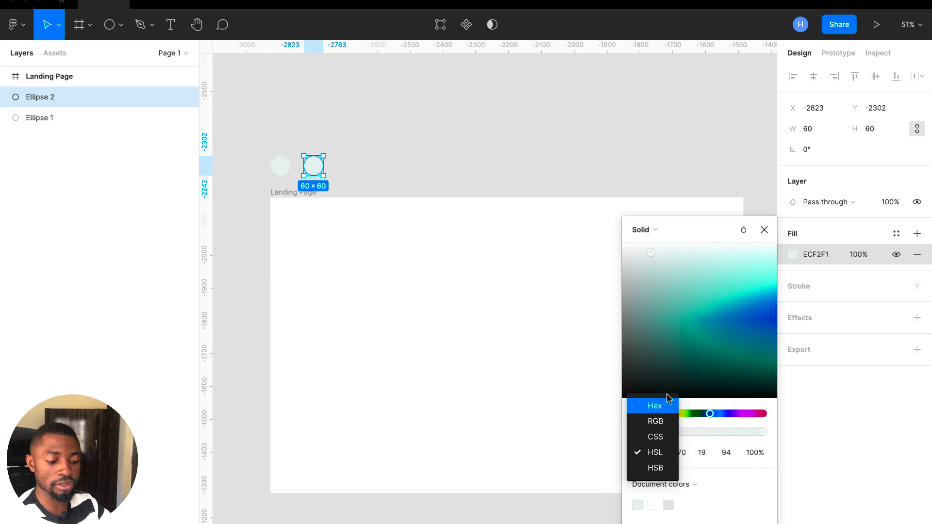
click(651, 454)
click(728, 454)
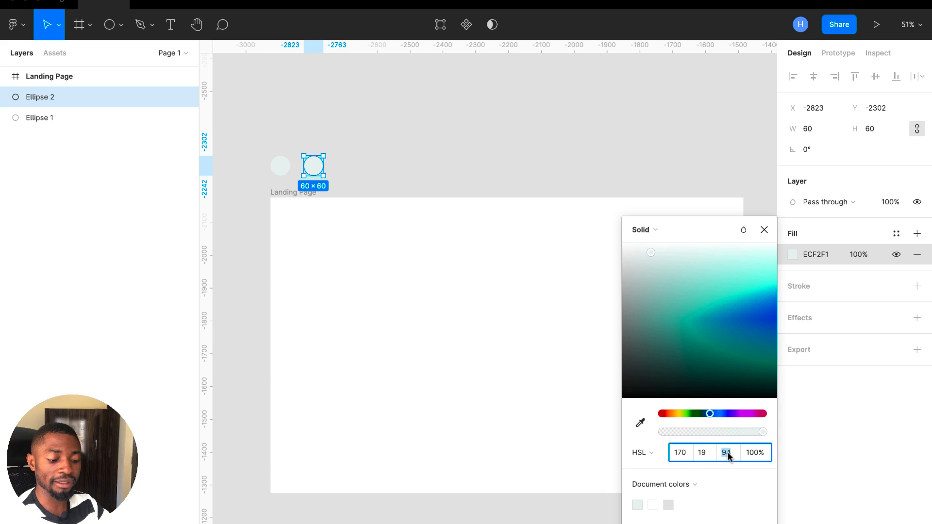
text(10)
key(Return)
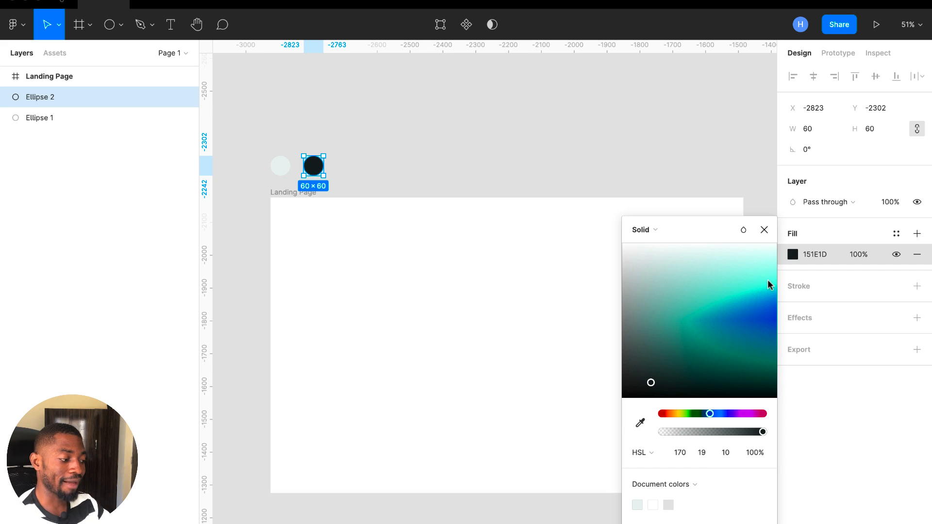
click(765, 231)
click(565, 176)
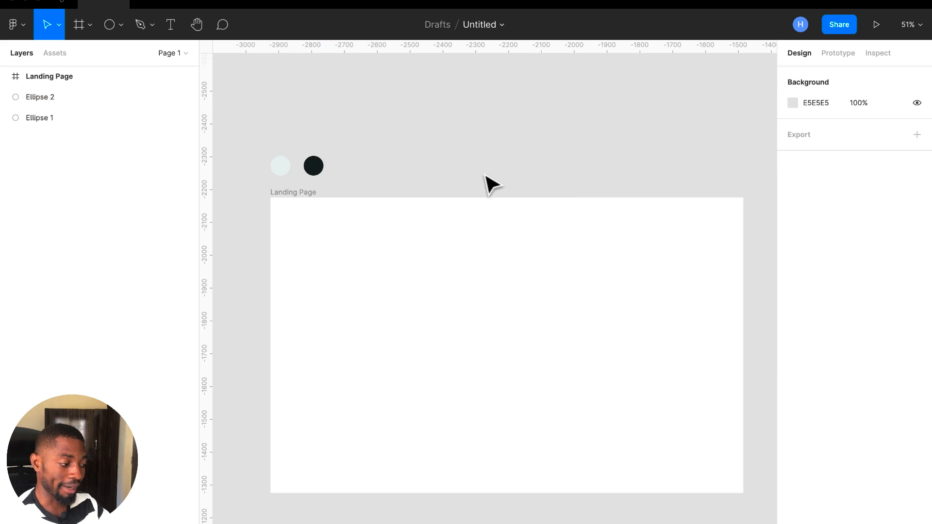
Step: Duplicate the light circle and place the copy beyond the dark one at X -2722, Y -2302
click(312, 164)
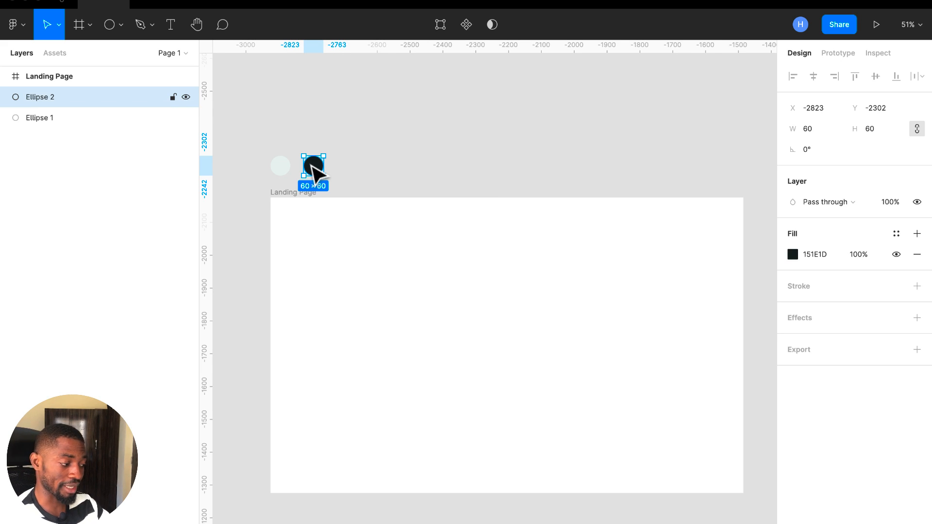
click(279, 176)
key(ctrl+d)
drag(284, 177, 349, 177)
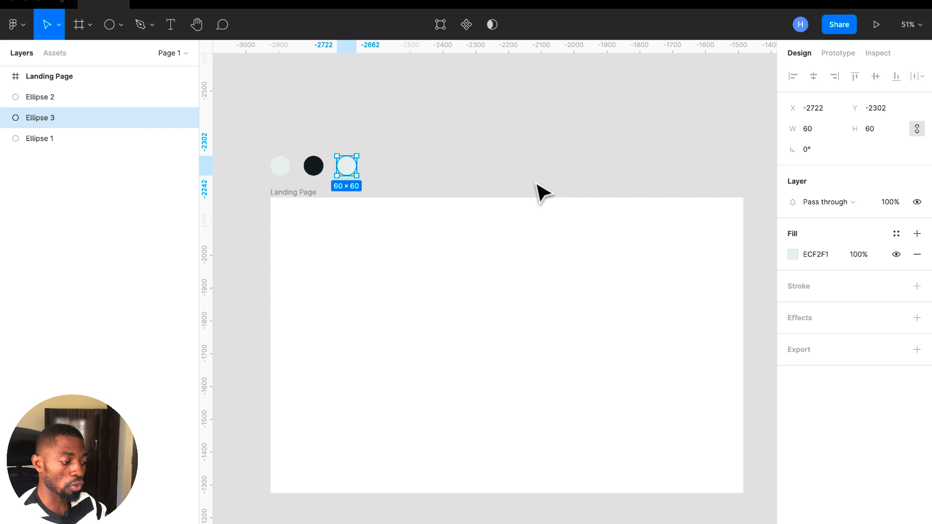
Step: Set the third circle's fill colour to 426868
click(812, 255)
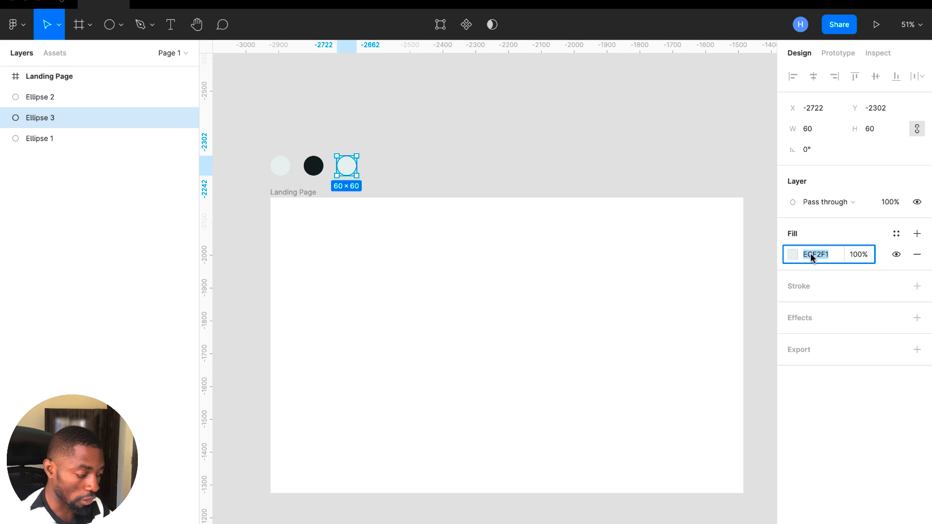
text(4)
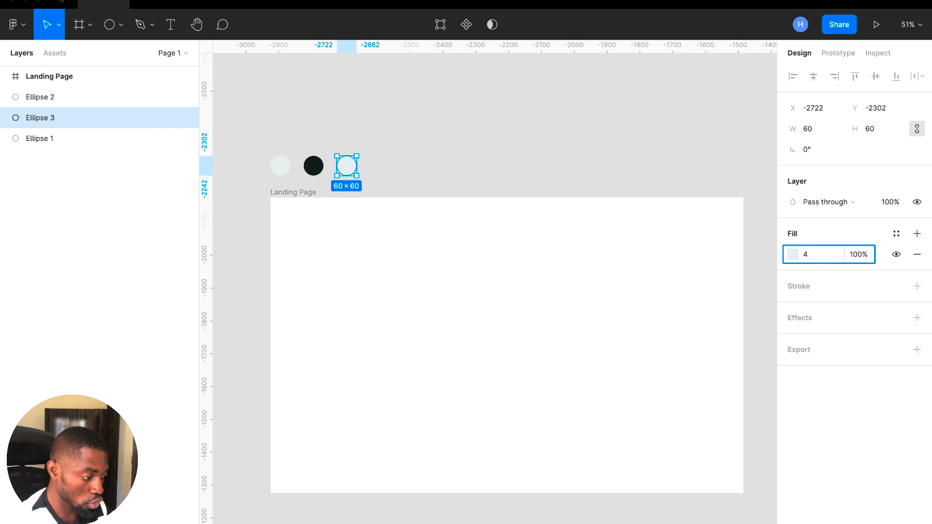
text(26)
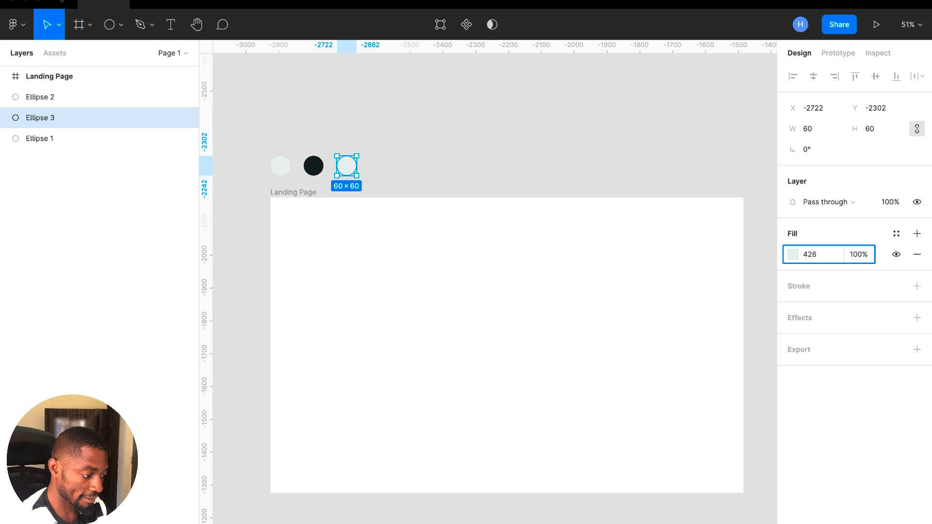
text(6)
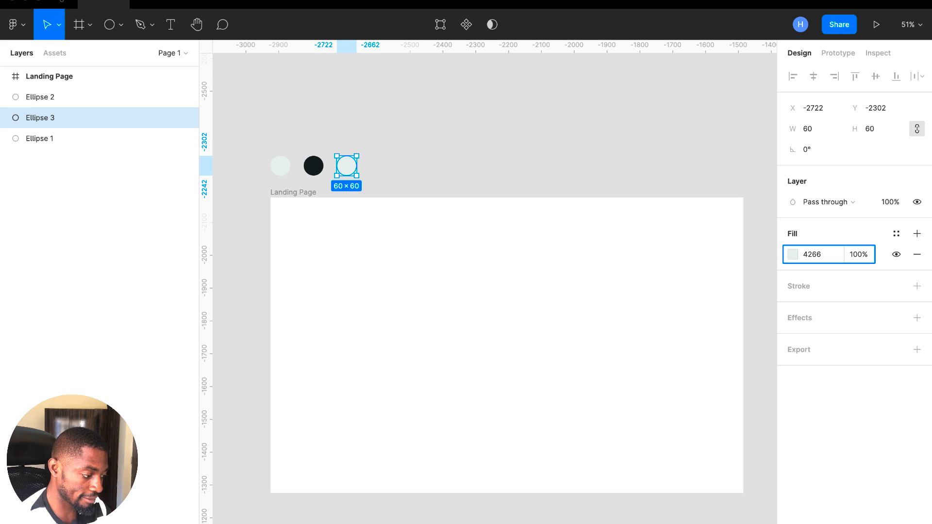
key(BackSpace)
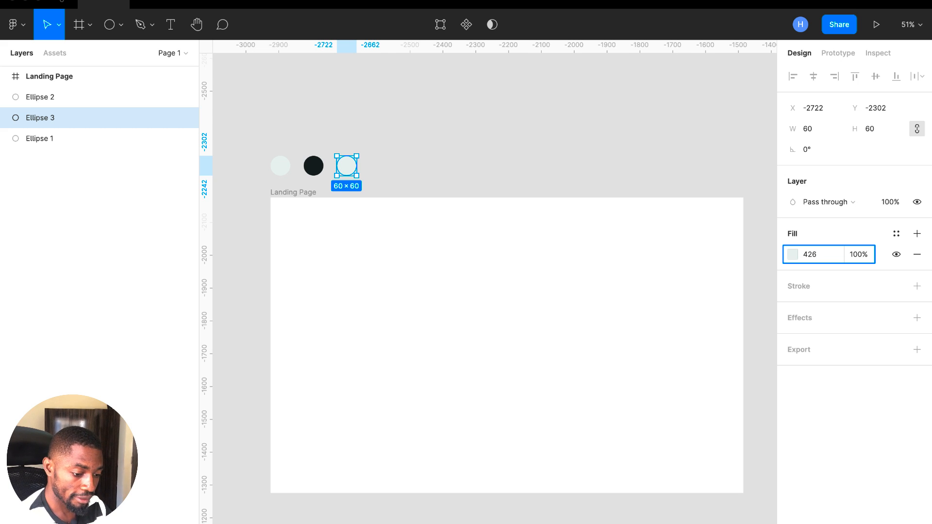
text(868)
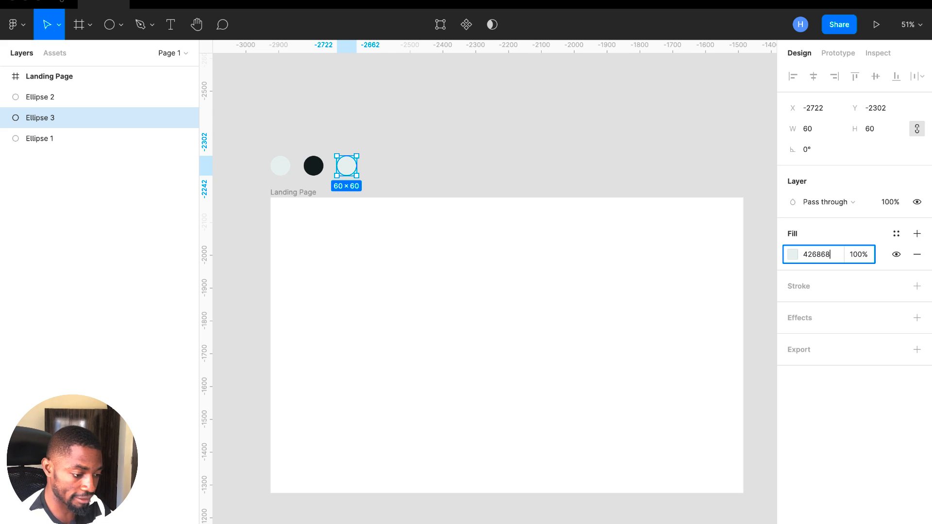
key(Return)
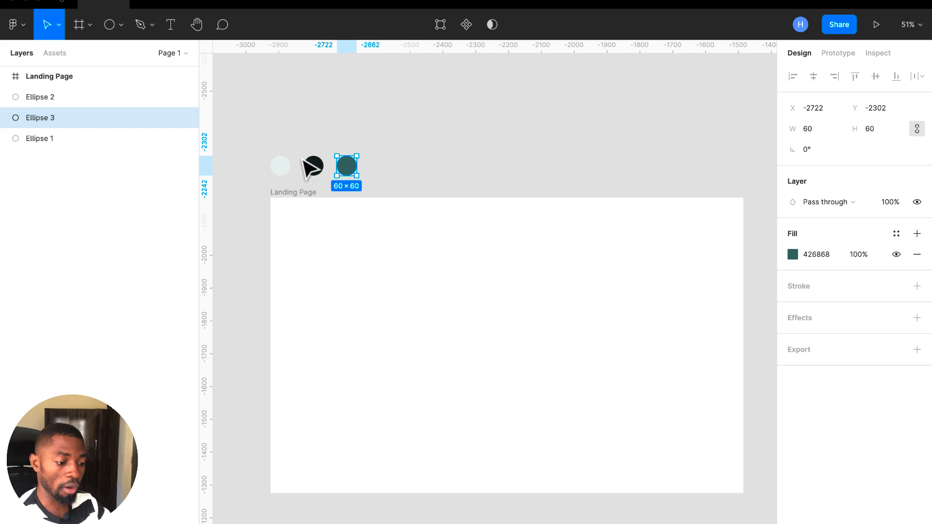
Step: Move the dark circle beyond the green one and place a duplicate of the green circle after it at X -2564, Y -2288
drag(316, 171, 362, 171)
click(284, 170)
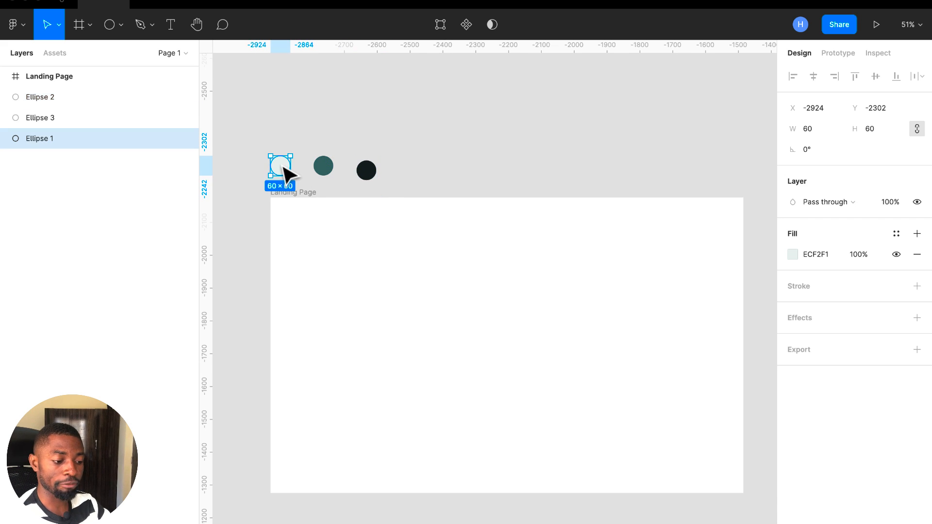
click(328, 167)
key(ctrl+d)
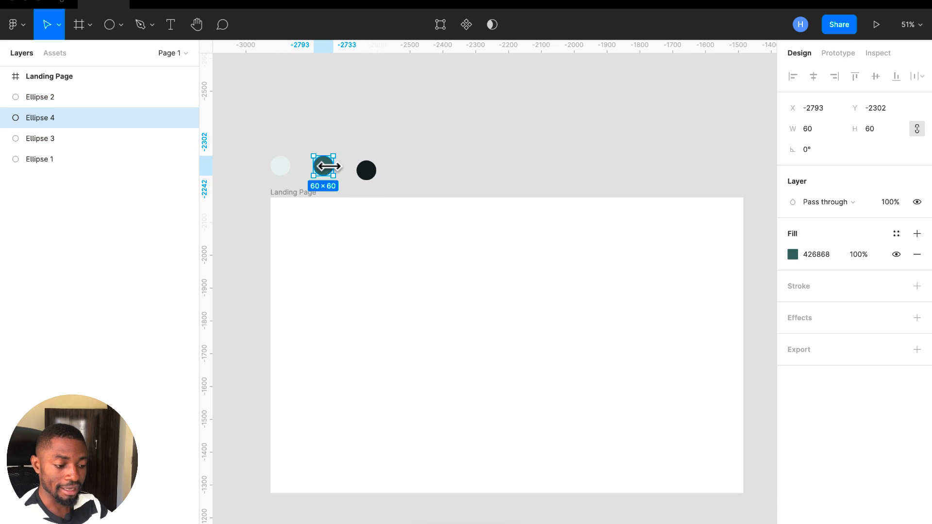
drag(328, 166, 403, 171)
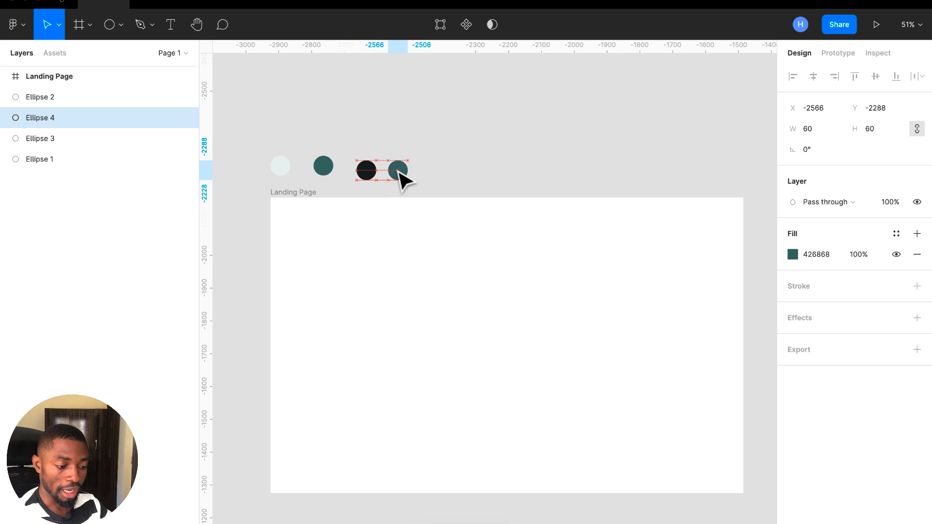
Step: Darken the duplicate green circle's fill to 141F1F, trying an HSL lightness of 98 before settling on 10
click(792, 254)
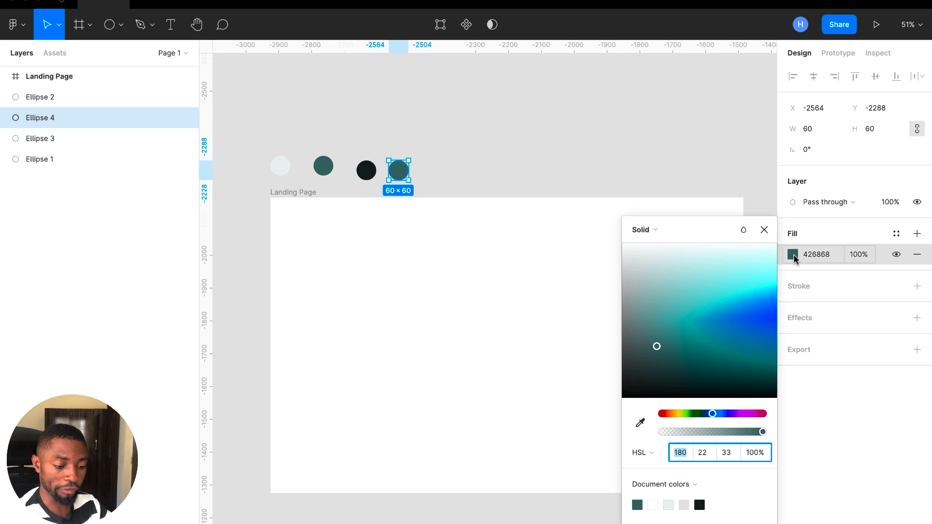
click(666, 231)
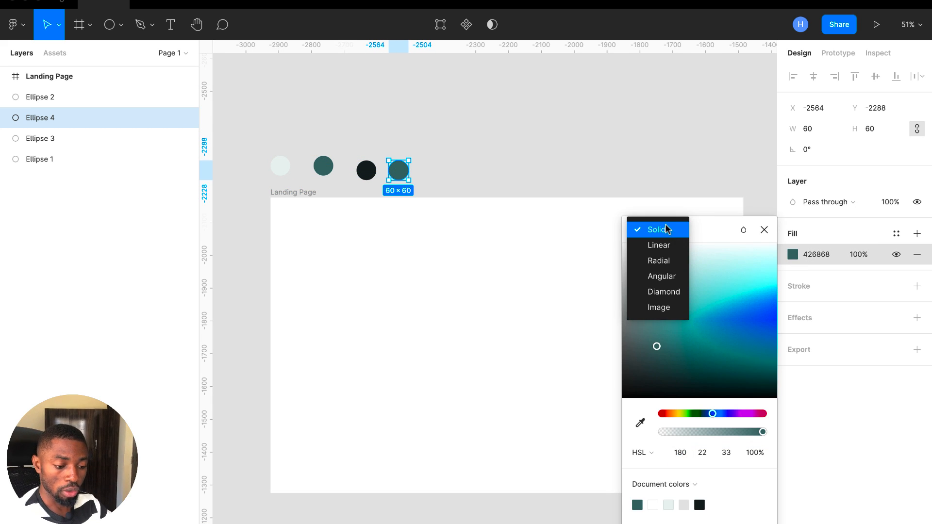
click(667, 231)
click(646, 454)
click(650, 452)
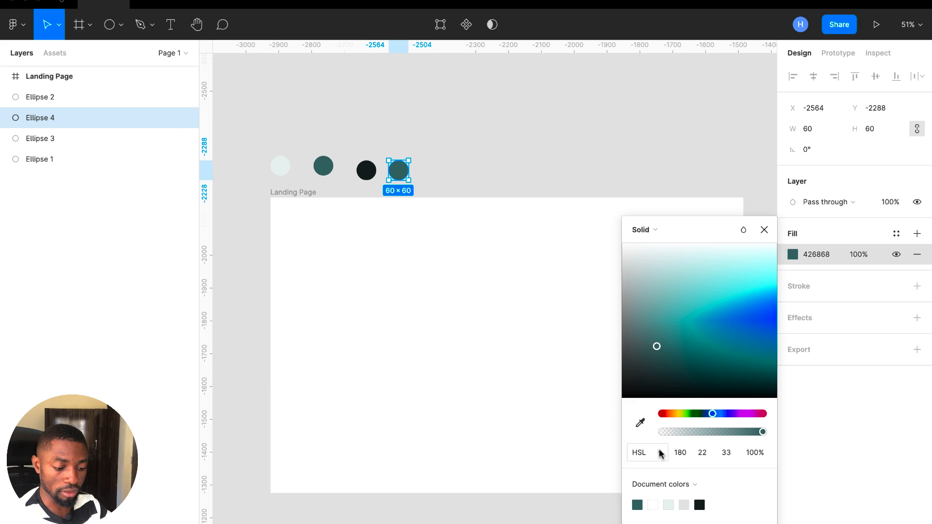
click(726, 453)
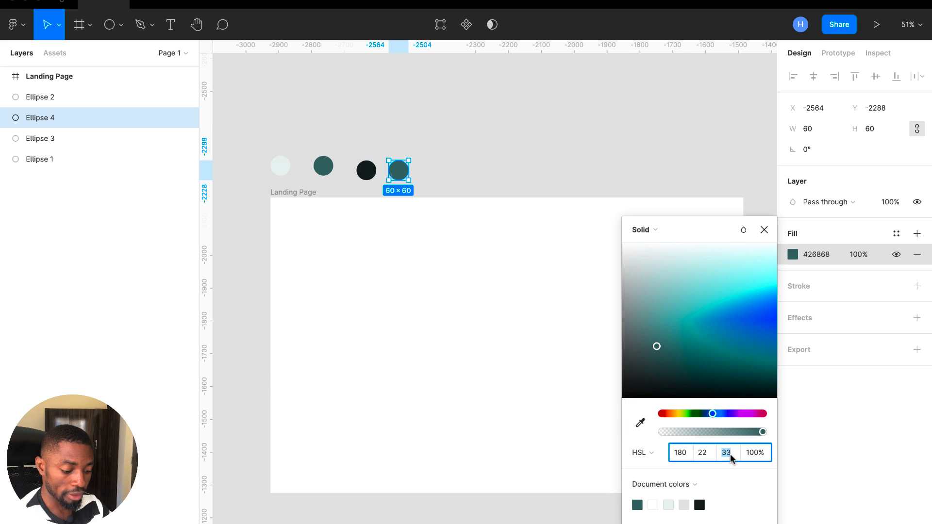
text(98)
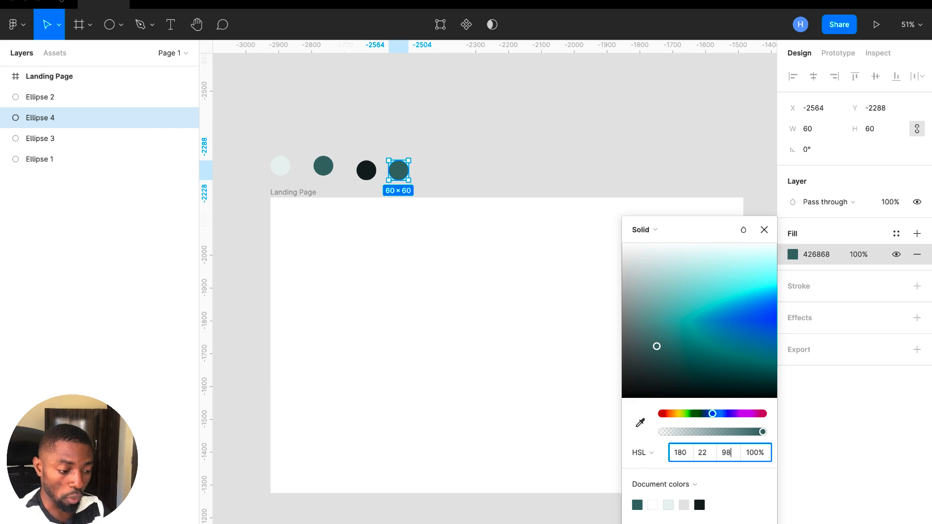
key(Return)
click(723, 452)
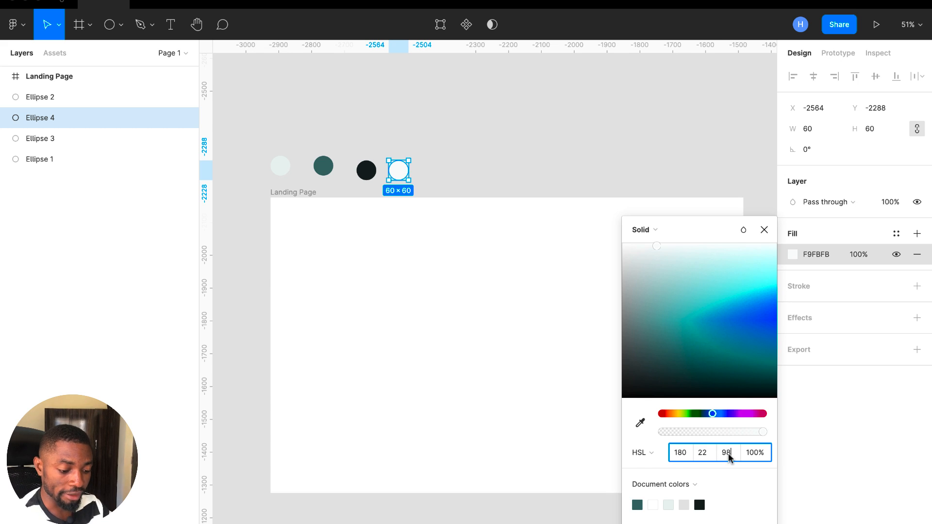
text(10)
key(Return)
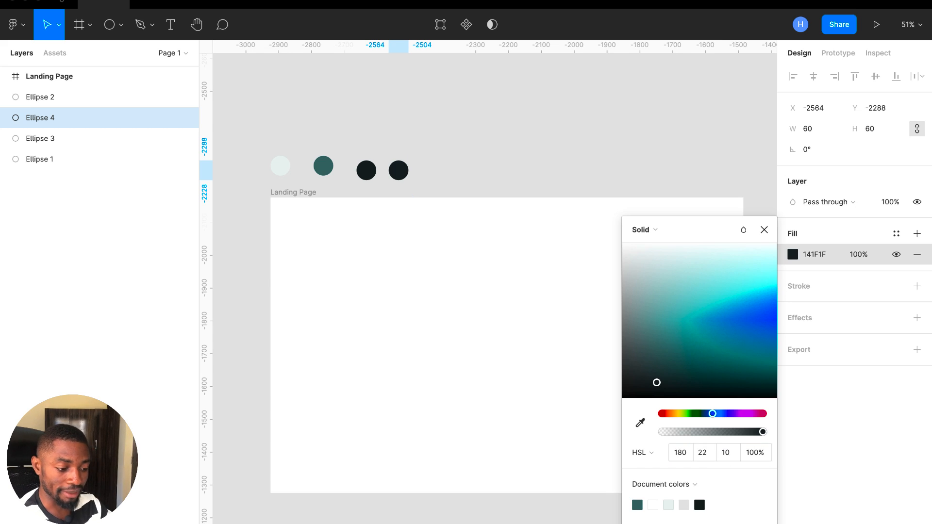
click(764, 230)
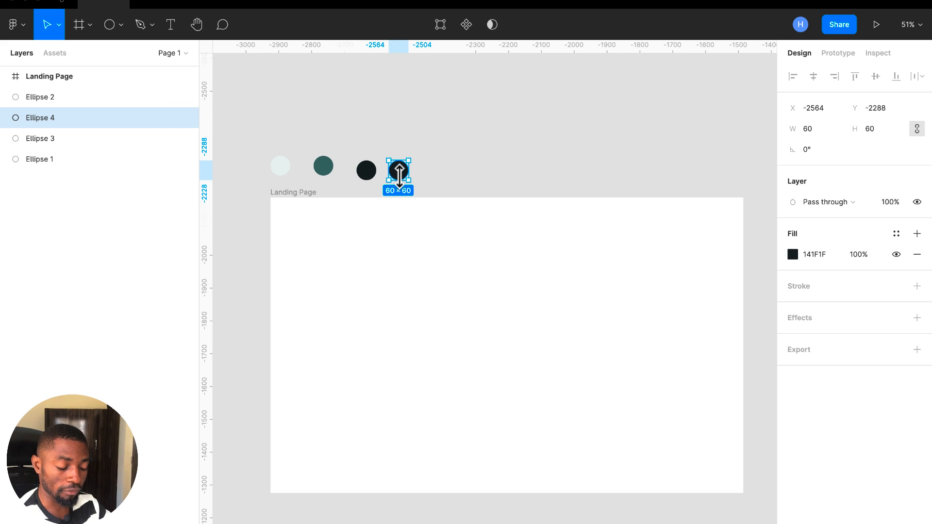
Step: Delete the older dark circle with fill 151E1D, keeping the one derived from the green circle
scroll(399, 173, up, 5)
click(316, 166)
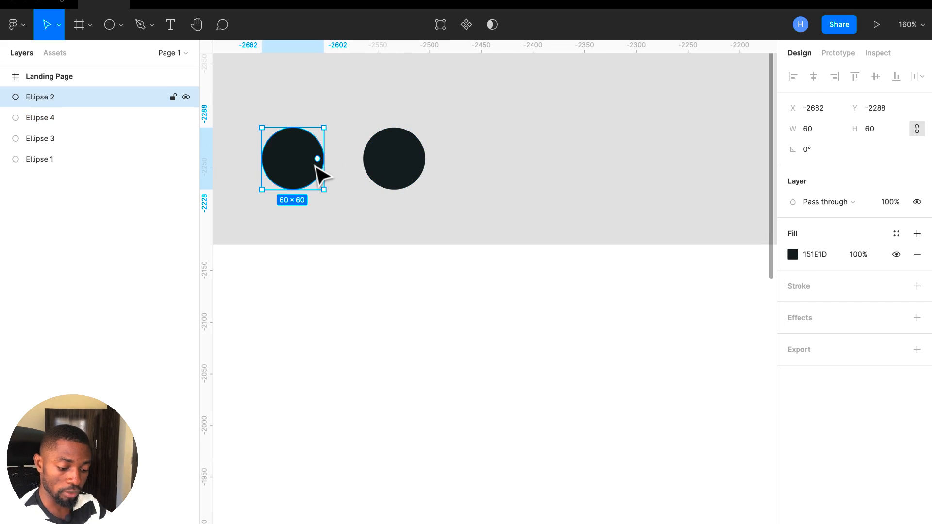
key(Delete)
scroll(427, 166, down, 3)
scroll(426, 160, down, 3)
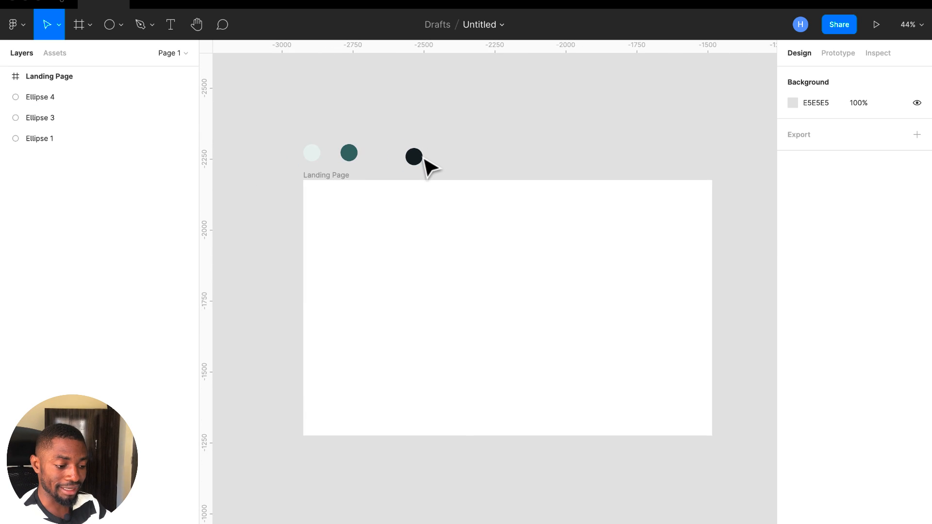
Step: Move the green circle closer to the light one and line up the dark circle after it at X -2709, Y -2302
scroll(426, 162, up, 2)
drag(412, 164, 306, 153)
click(318, 152)
drag(375, 154, 355, 156)
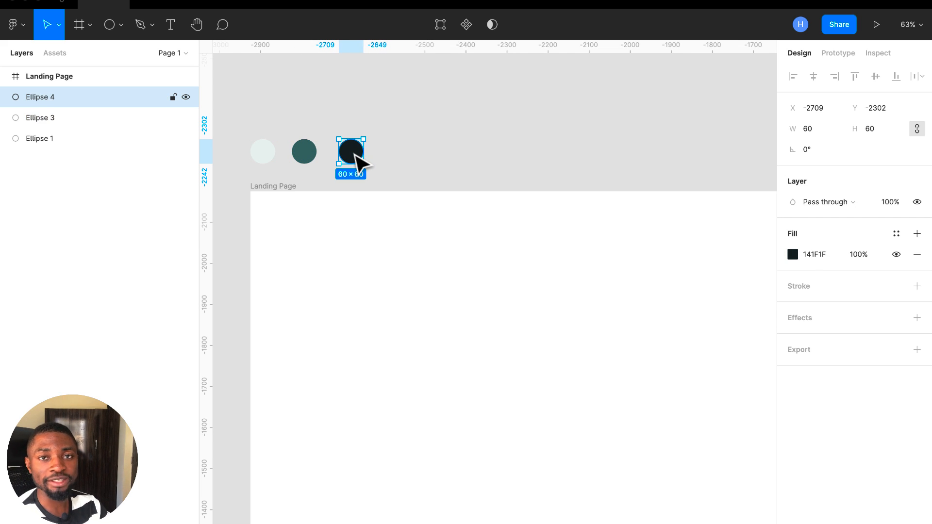
Step: Add the text Rofota at font size 24 near the Landing Page frame's upper-left corner, at X 83, Y 145
scroll(355, 155, down, 5)
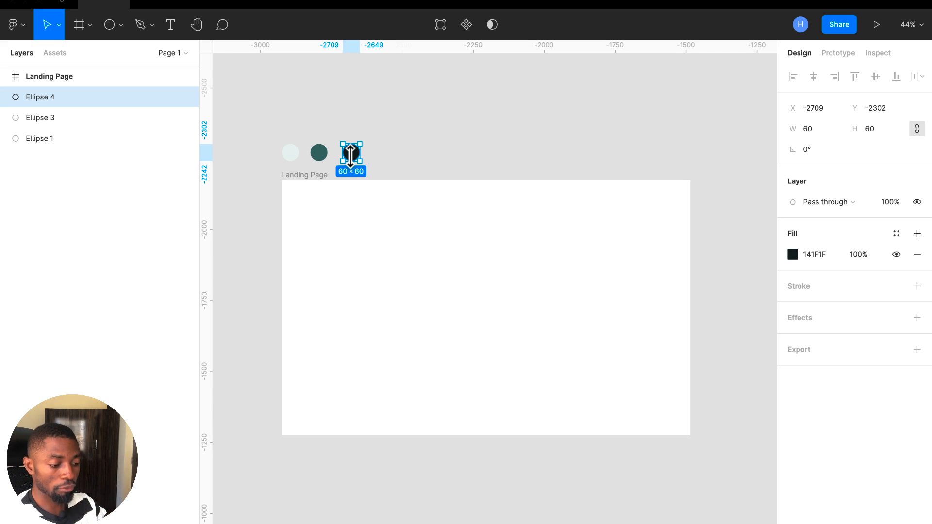
click(337, 201)
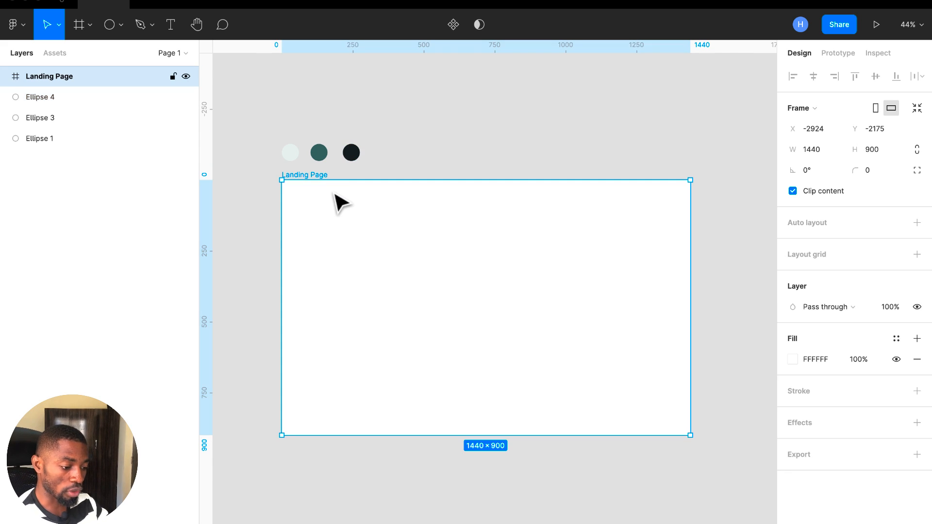
click(172, 27)
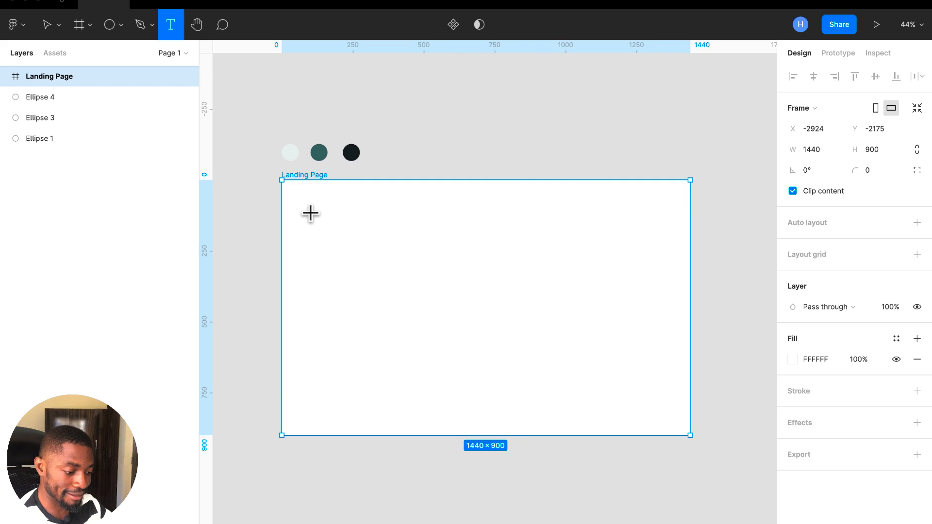
scroll(308, 218, up, 3)
scroll(305, 222, down, 2)
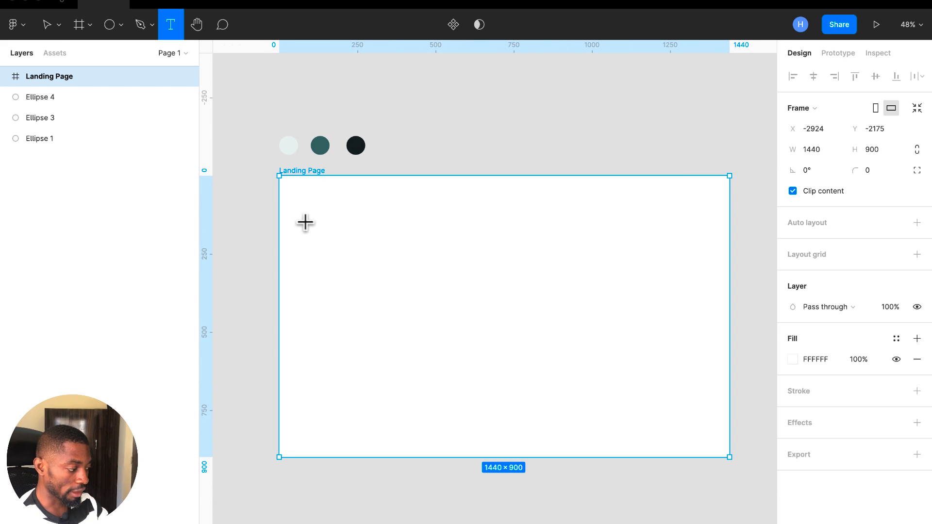
click(305, 221)
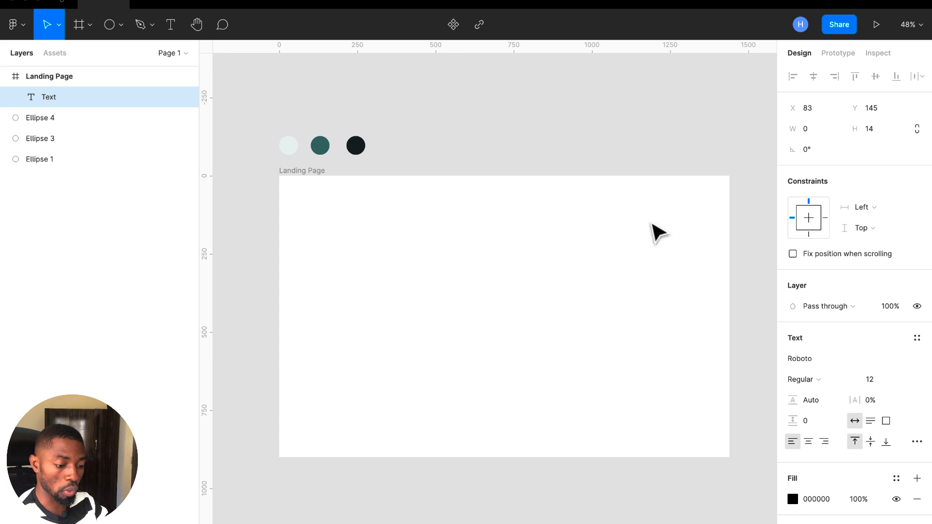
click(880, 382)
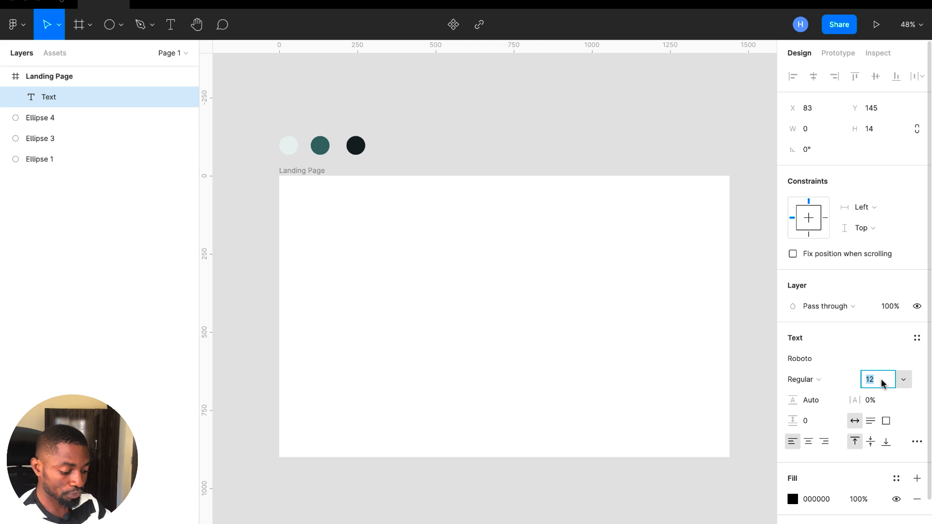
text(24)
key(Return)
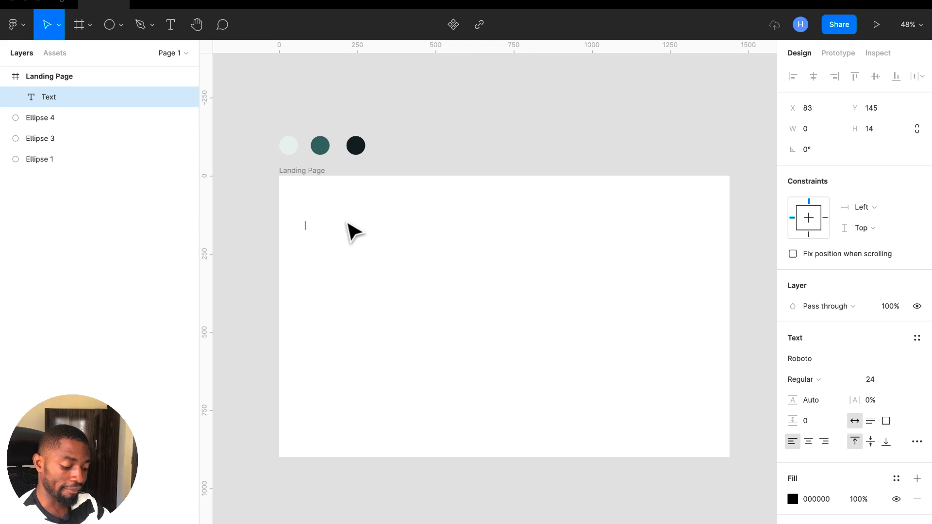
text(Ro)
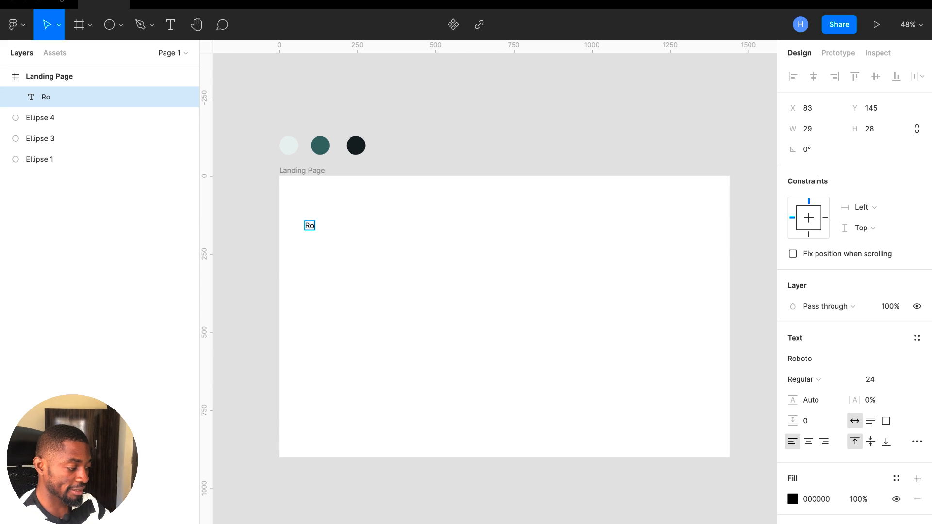
text(fota)
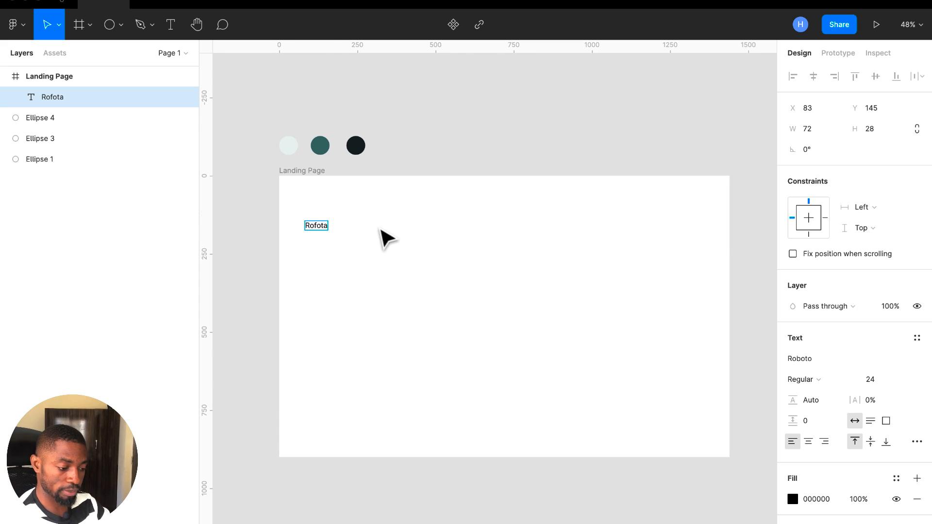
key(Escape)
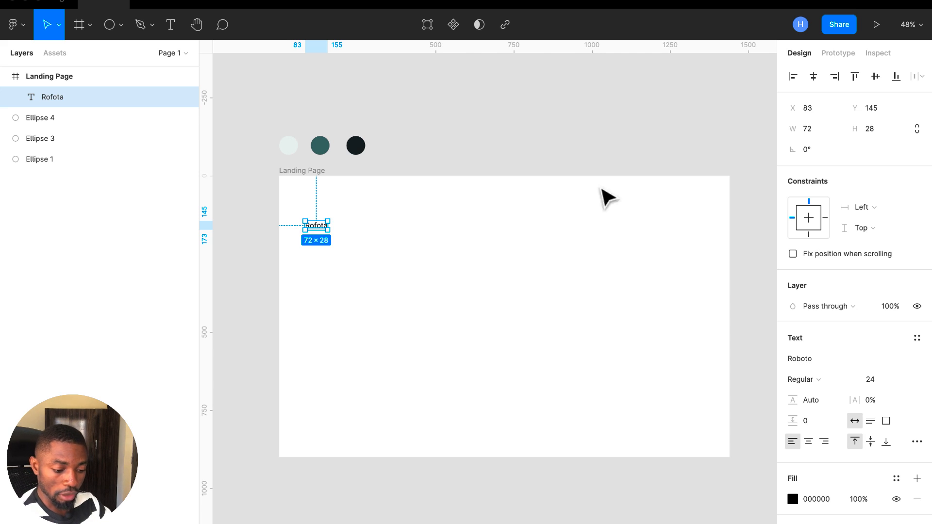
Step: Set the Rofota text's font to Montserrat
click(824, 359)
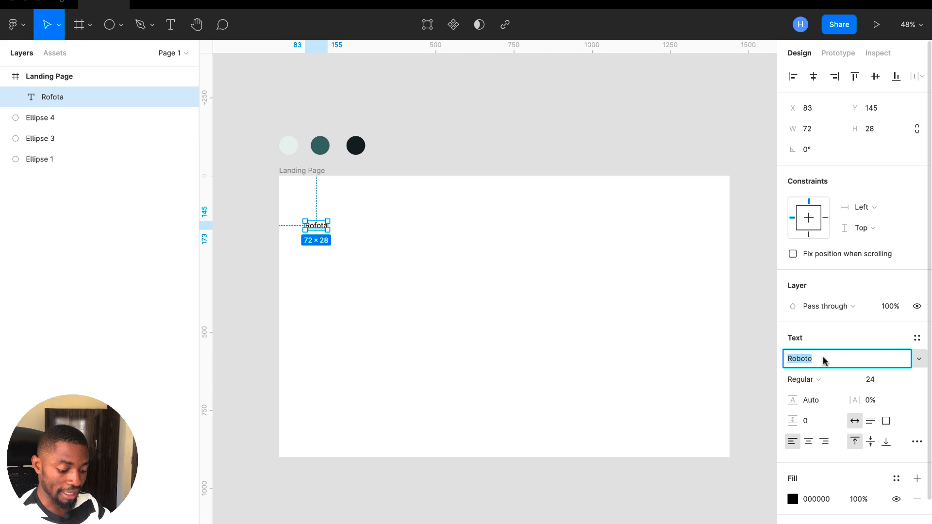
text(Monsi)
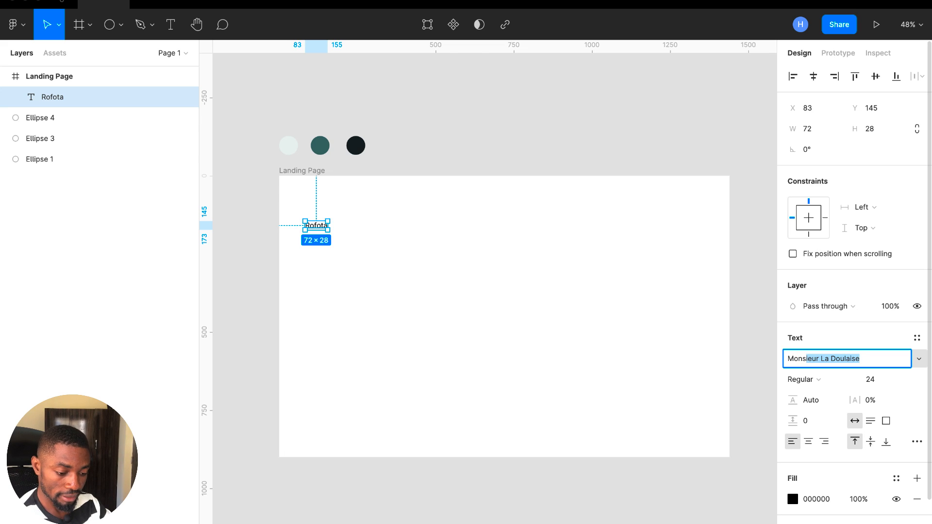
key(BackSpace)
key(BackSpace)
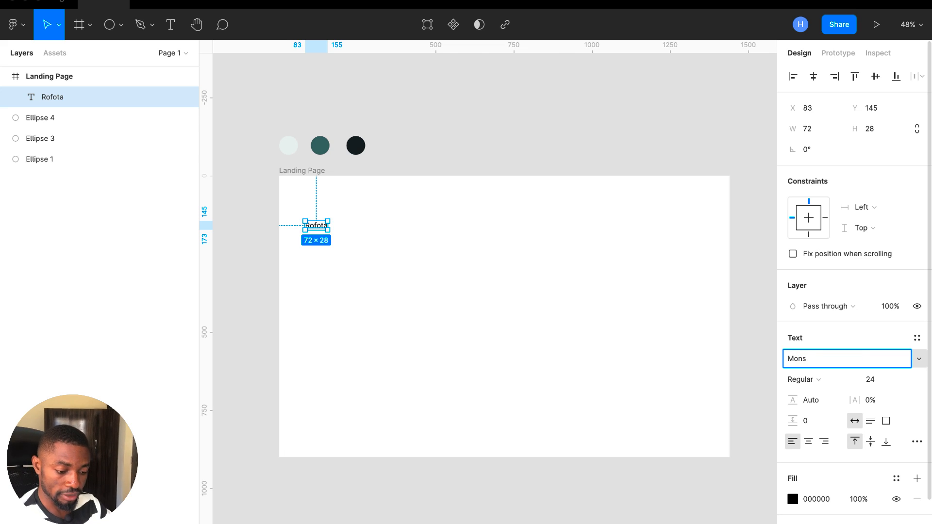
text(ts)
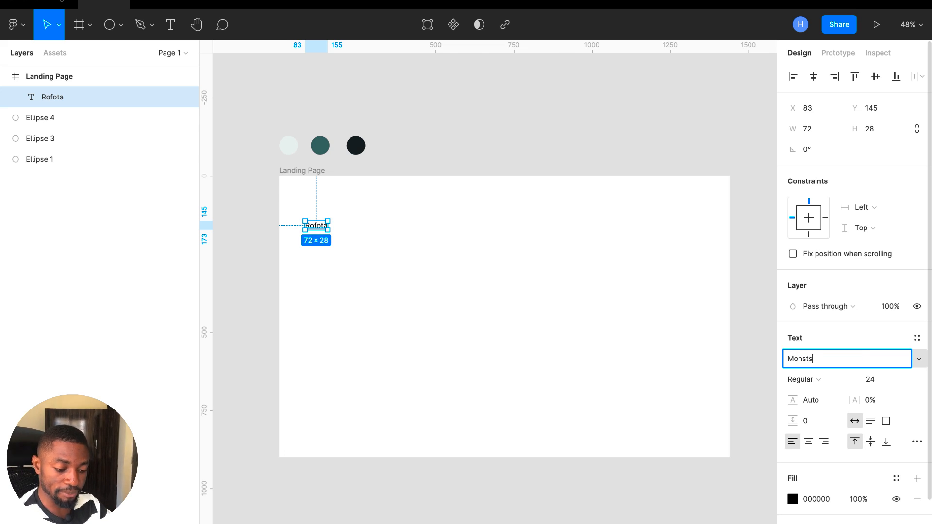
key(BackSpace)
key(BackSpace)
key(BackSpace)
text(tse)
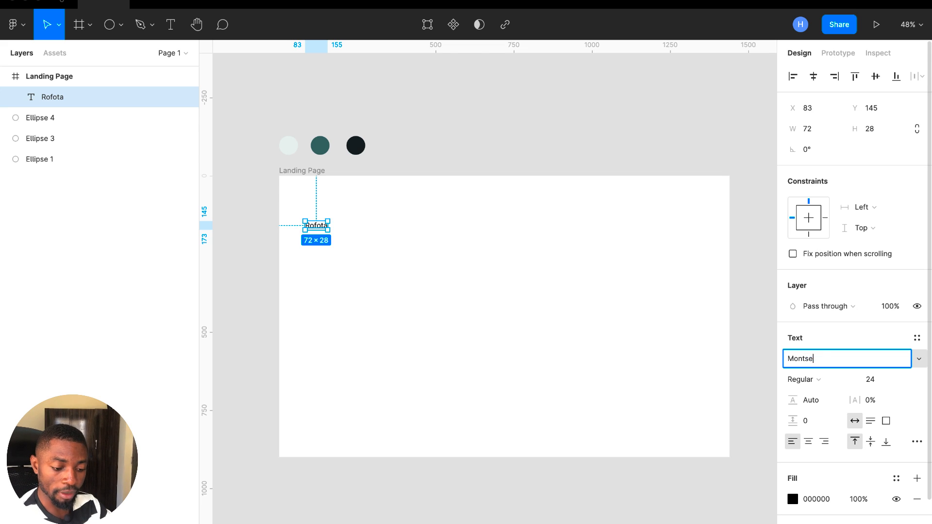
text(rrat)
key(Return)
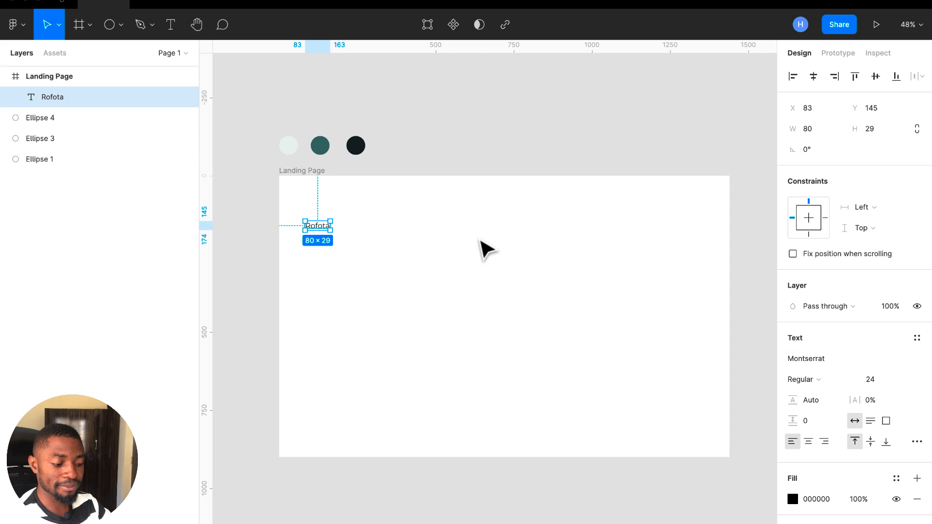
Step: Move the Rofota text closer to the Landing Page frame's upper-left corner, at X 73, Y 112
drag(321, 231, 317, 222)
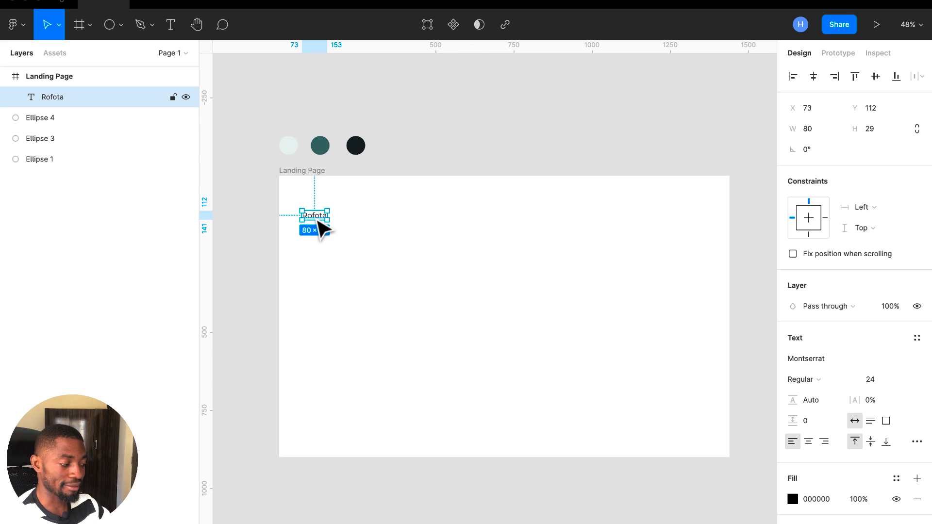
scroll(320, 228, up, 5)
scroll(321, 228, down, 3)
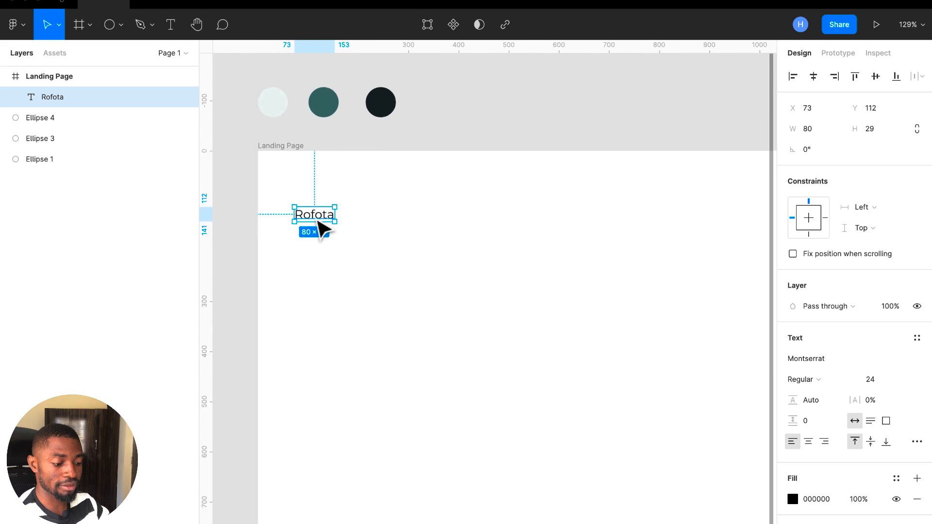
scroll(320, 228, down, 2)
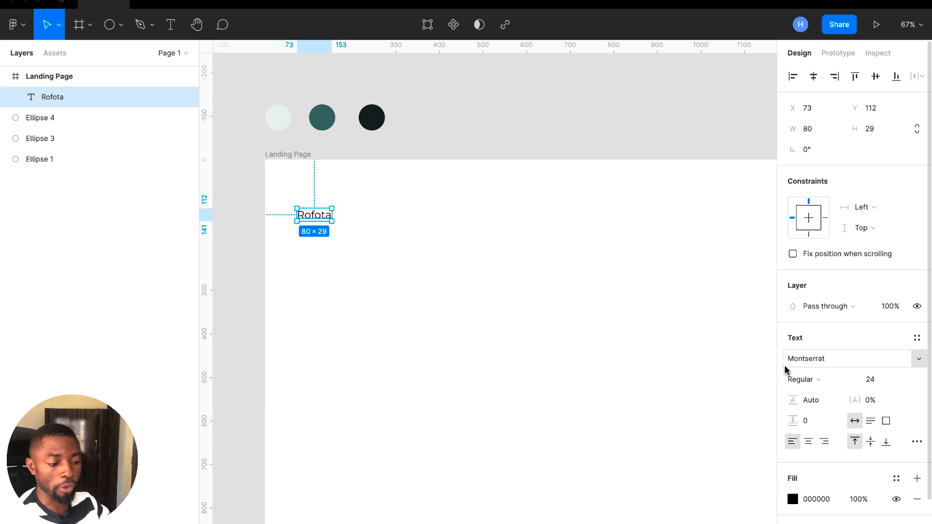
Step: Switch to Google Fonts in the browser, examine the Montserrat sample among the trending fonts, and return to Figma
key(ctrl+Right)
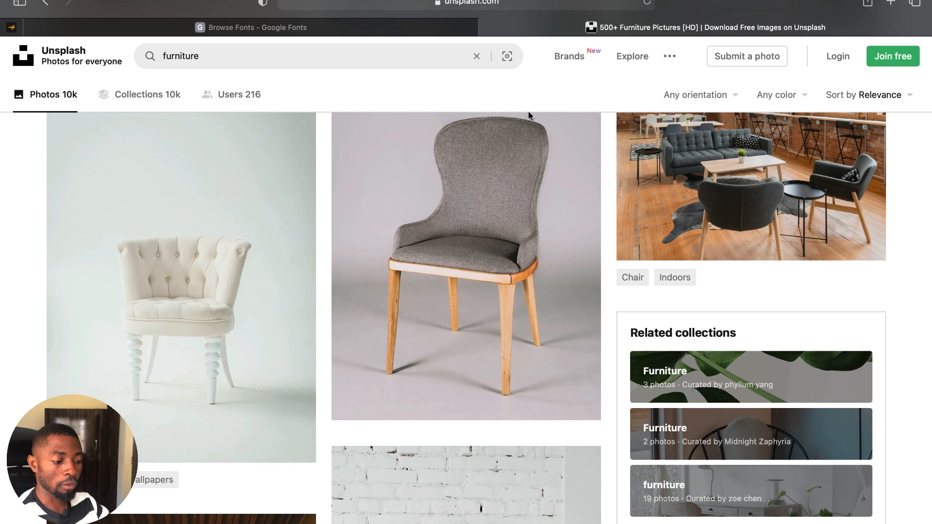
click(313, 34)
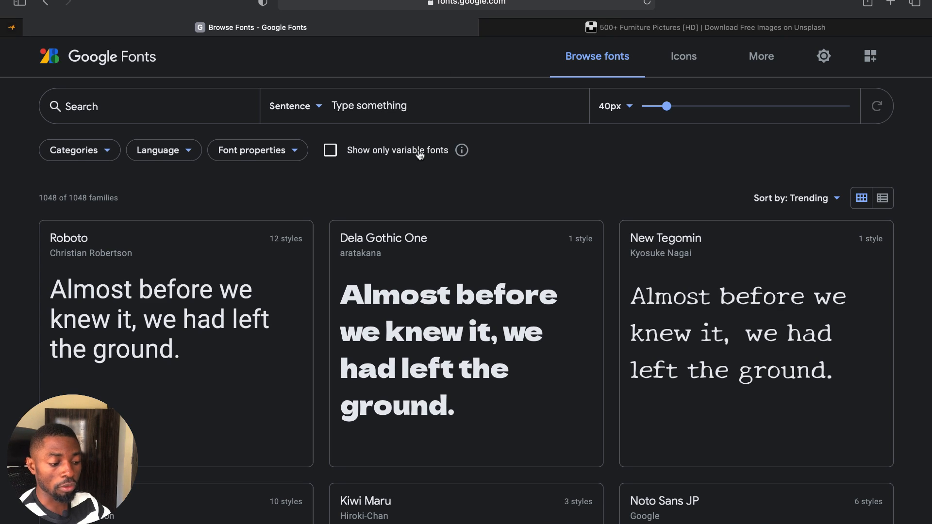
scroll(419, 154, down, 12)
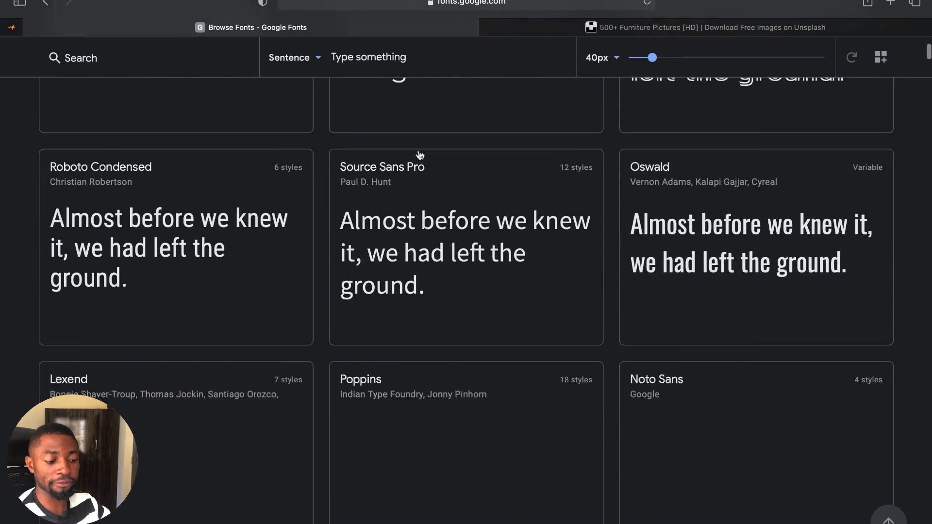
scroll(420, 155, down, 5)
scroll(420, 154, up, 6)
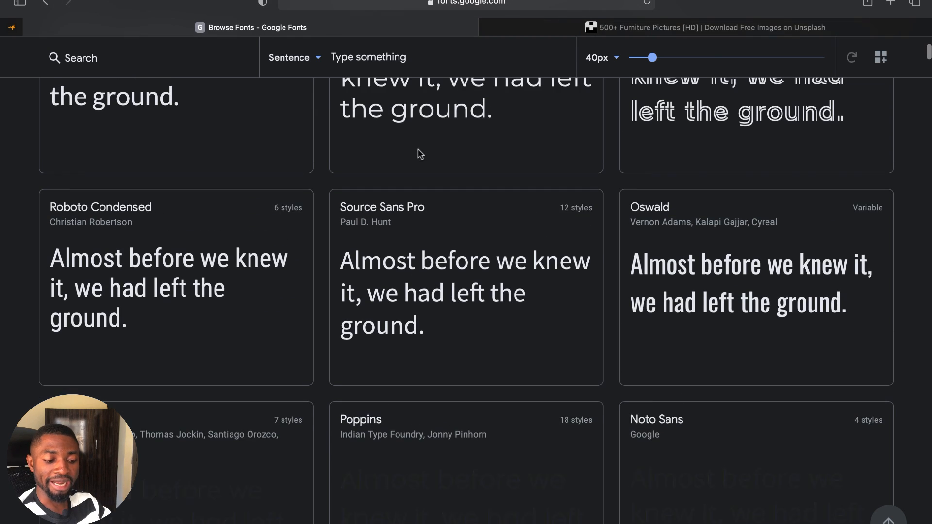
scroll(421, 154, up, 3)
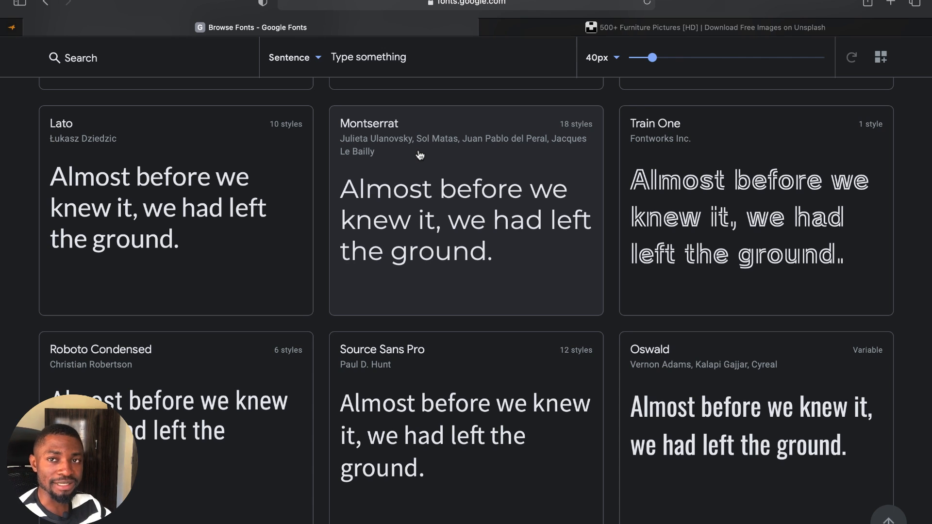
scroll(419, 154, up, 10)
scroll(420, 154, left, 2)
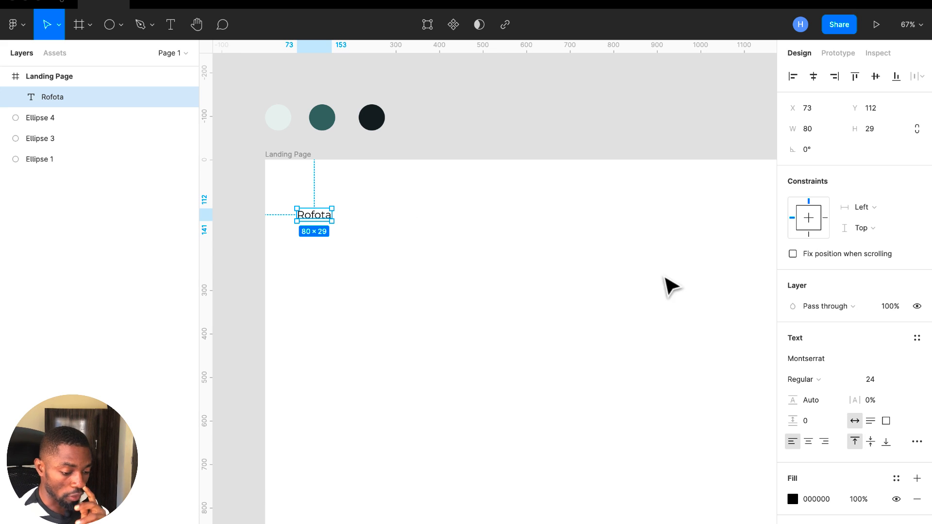
Step: Set the Rofota text's weight to SemiBold and move it to X 106, Y 76 in the Landing Page frame
click(817, 378)
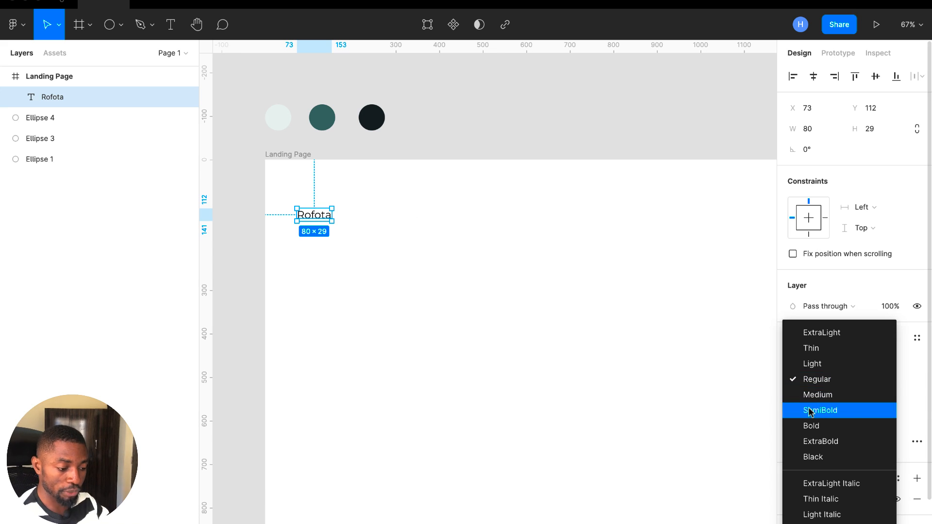
click(803, 409)
drag(317, 215, 329, 198)
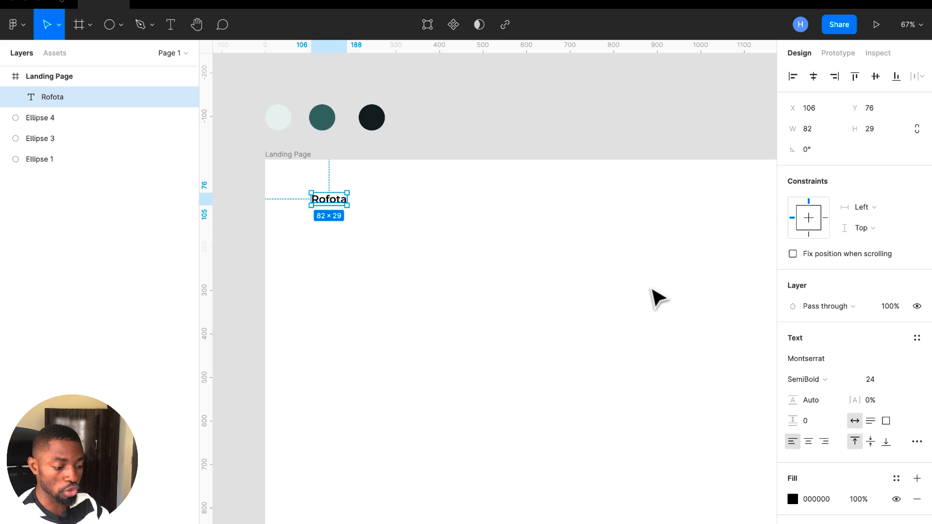
Step: Copy the dark circle's fill colour 141F1F and apply it to the Rofota text
click(371, 117)
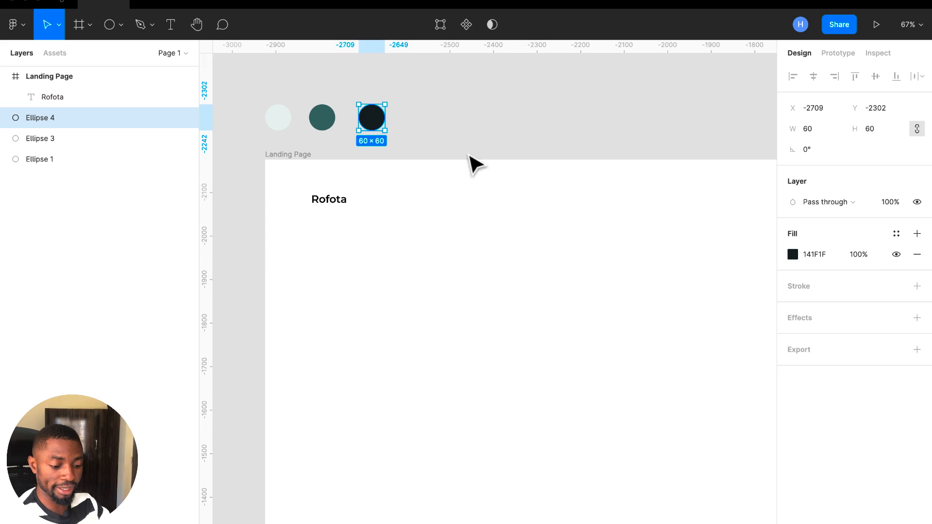
click(825, 256)
key(ctrl+c)
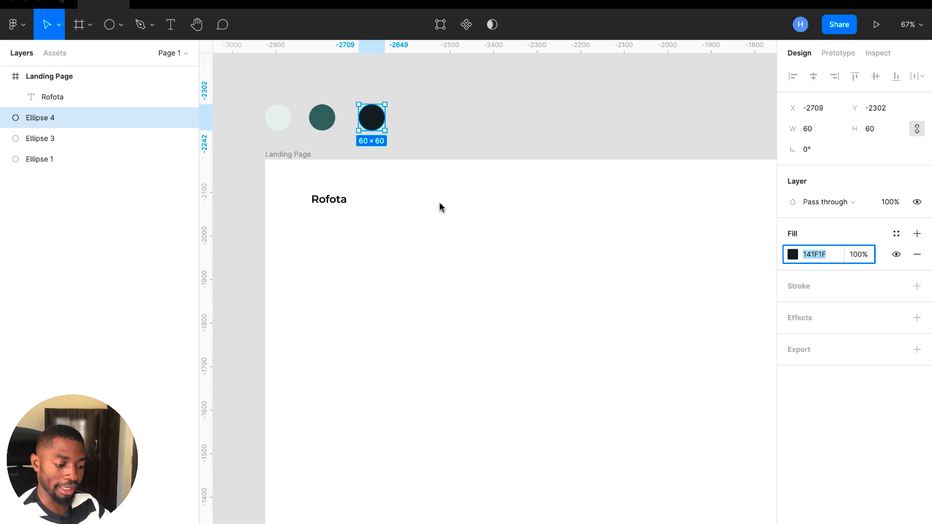
click(320, 203)
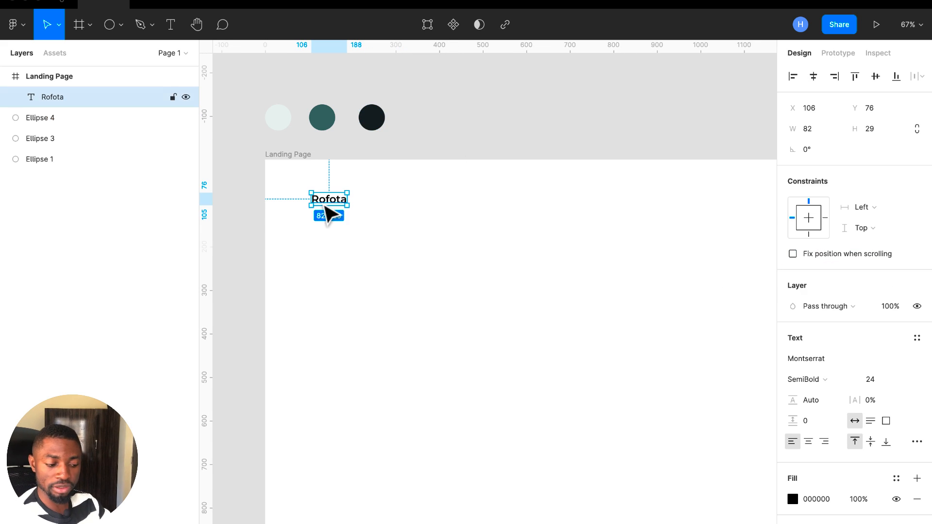
click(819, 500)
key(ctrl+v)
key(Return)
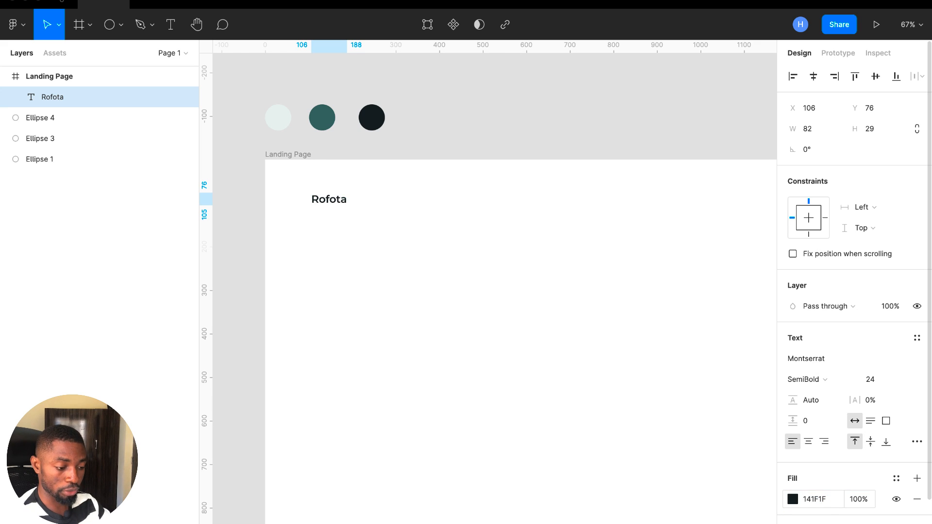
Step: Duplicate the Rofota text, placing the copy on the same line at X 372, Y 76, and set the copy's font to Poppins
key(shift+1)
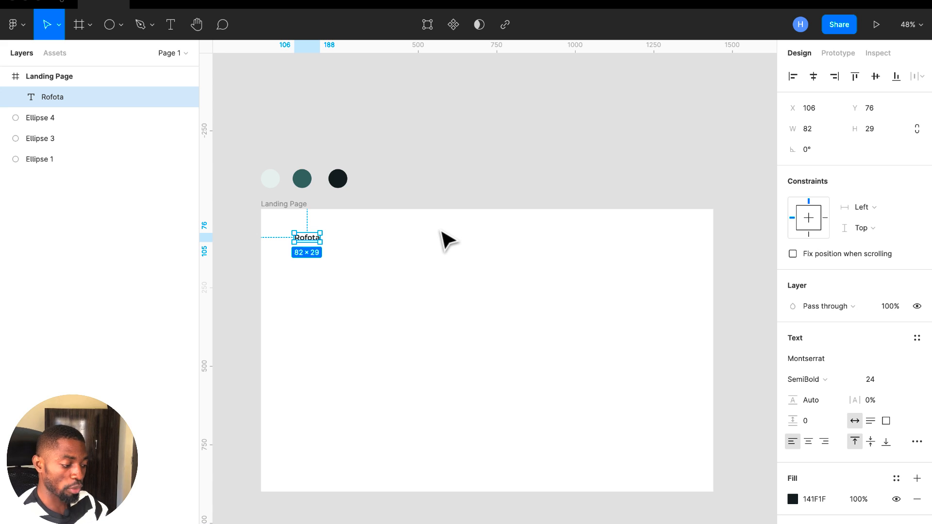
key(ctrl+d)
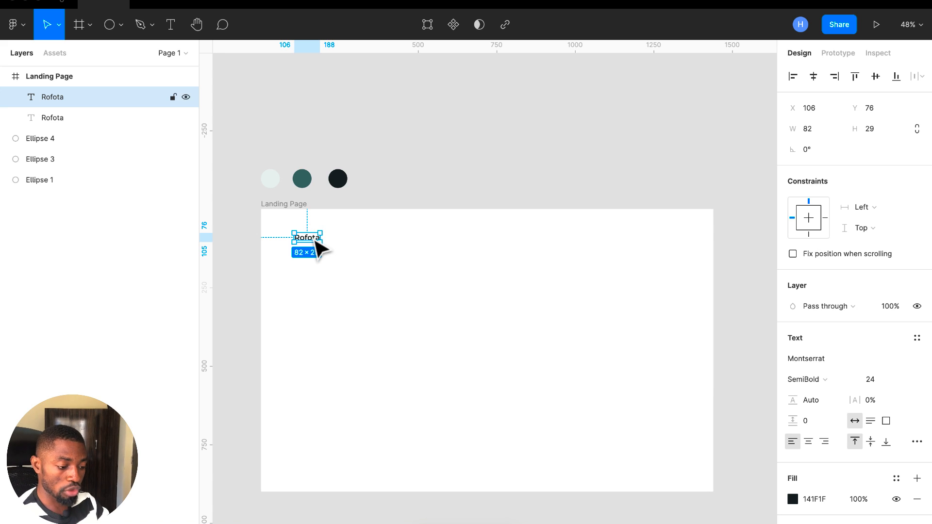
drag(316, 249, 401, 249)
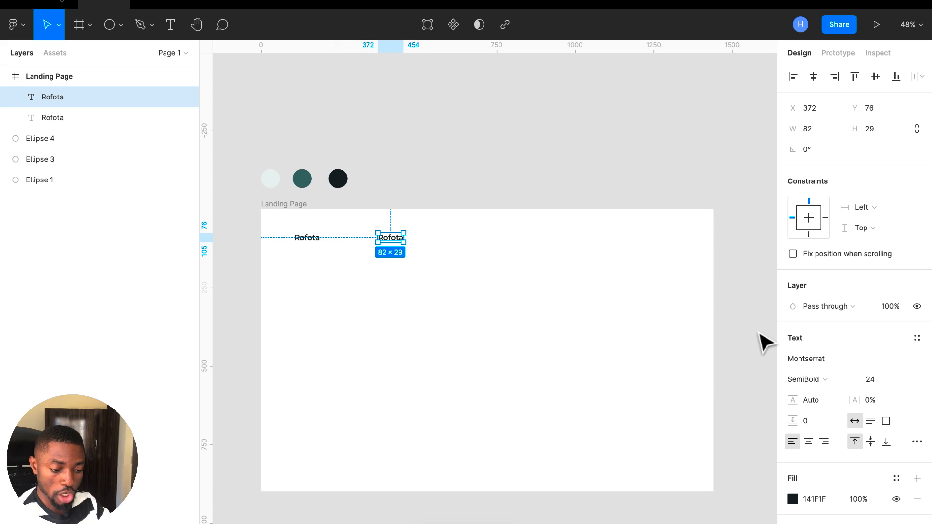
click(817, 360)
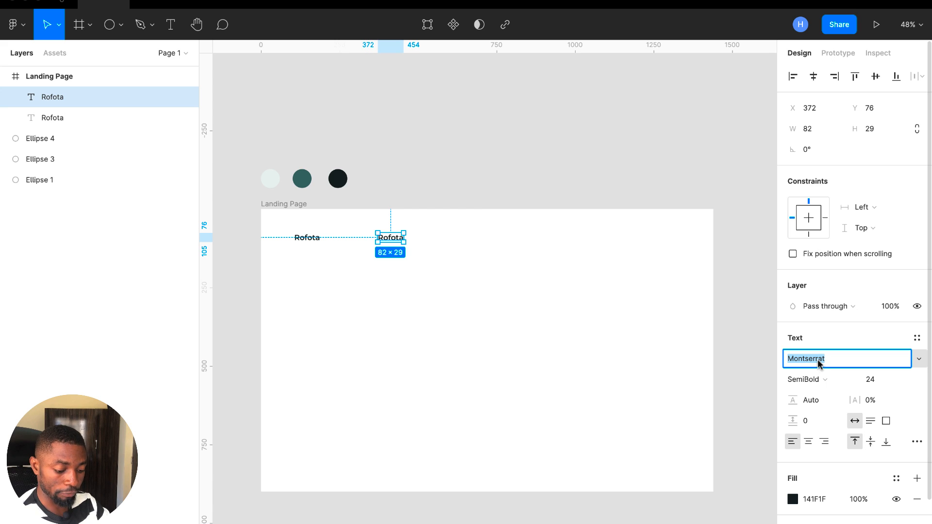
text(Poppins)
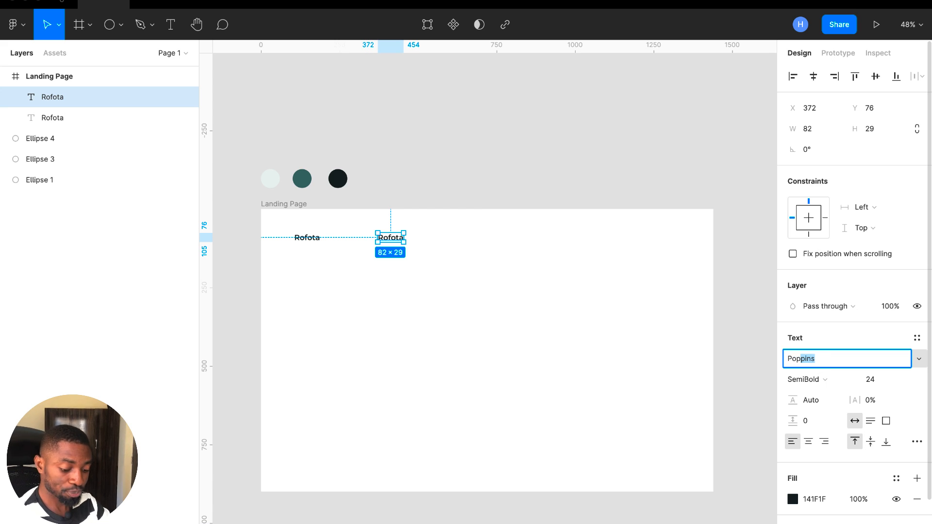
key(Return)
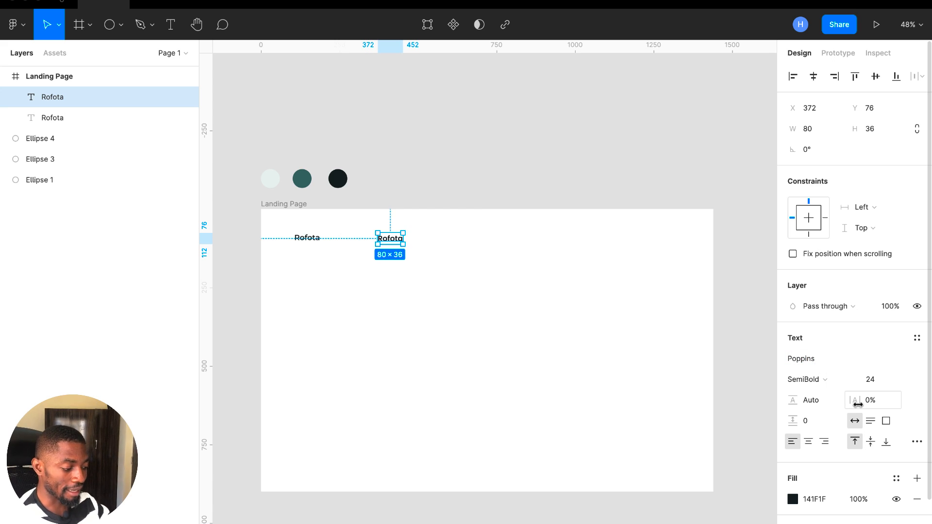
Step: Try font size 18 on the duplicated Rofota text and set it back to 24
click(880, 383)
text(18)
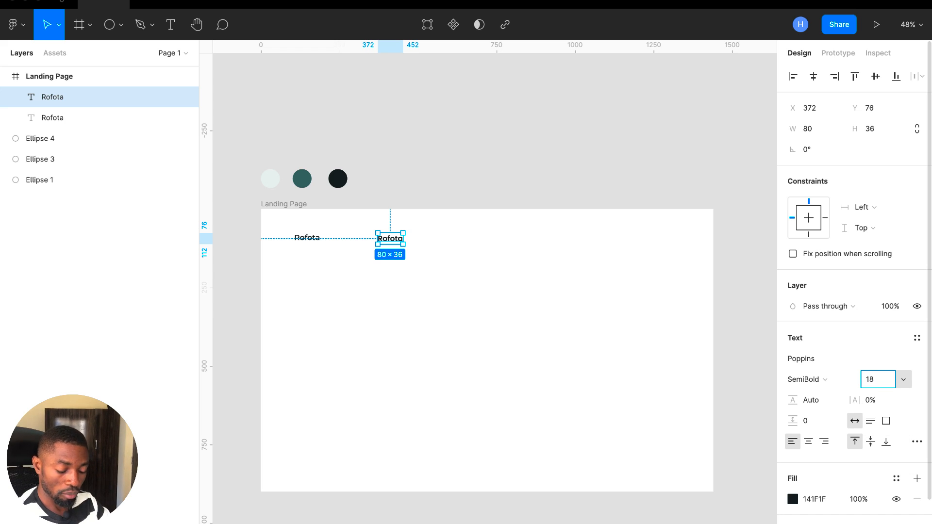
key(Return)
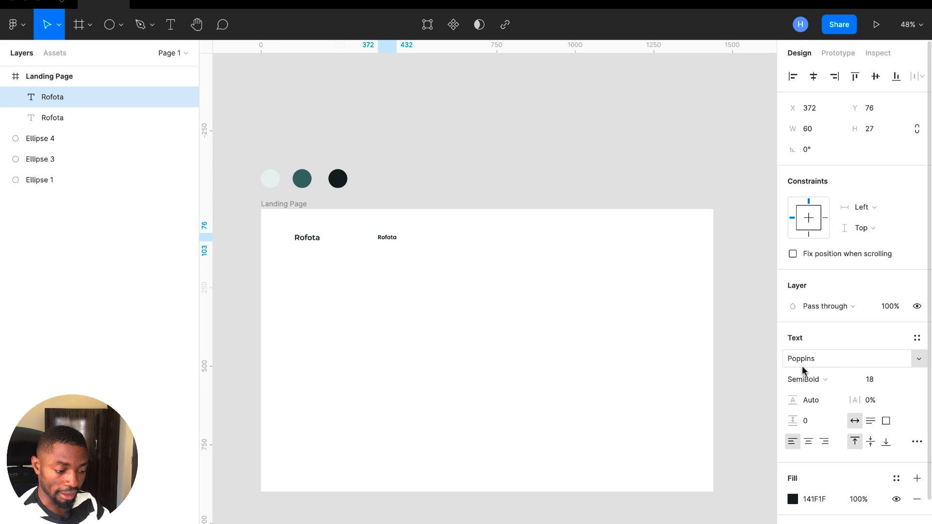
click(885, 382)
text(24)
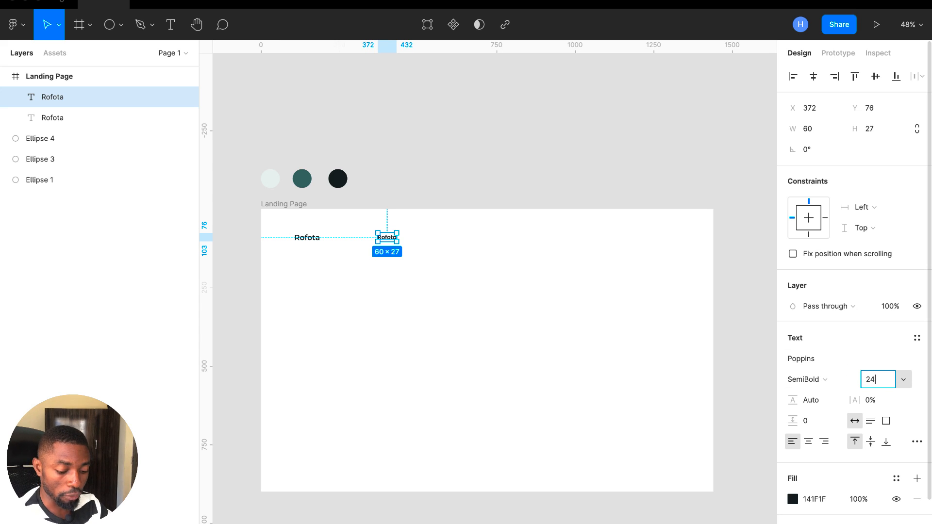
key(Return)
Step: Set the duplicated Rofota text's weight to Medium and change its wording to Home
click(833, 379)
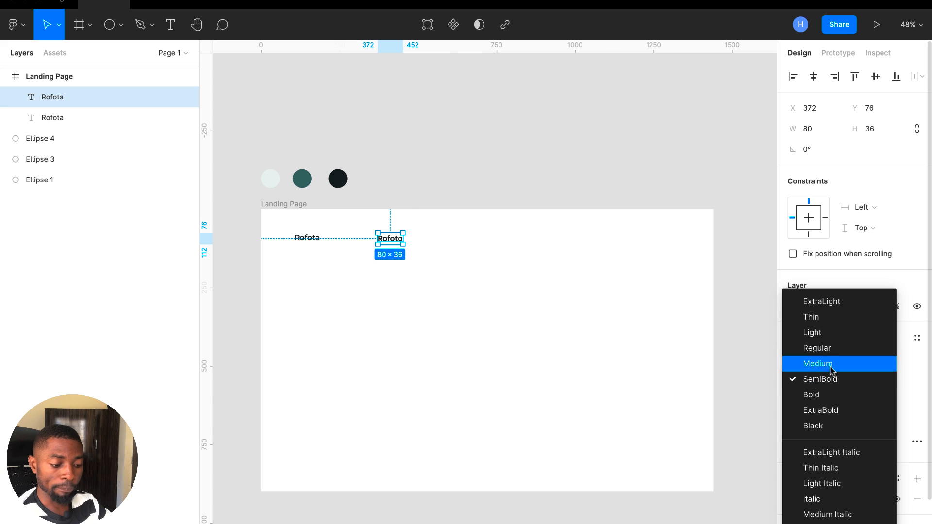
click(830, 364)
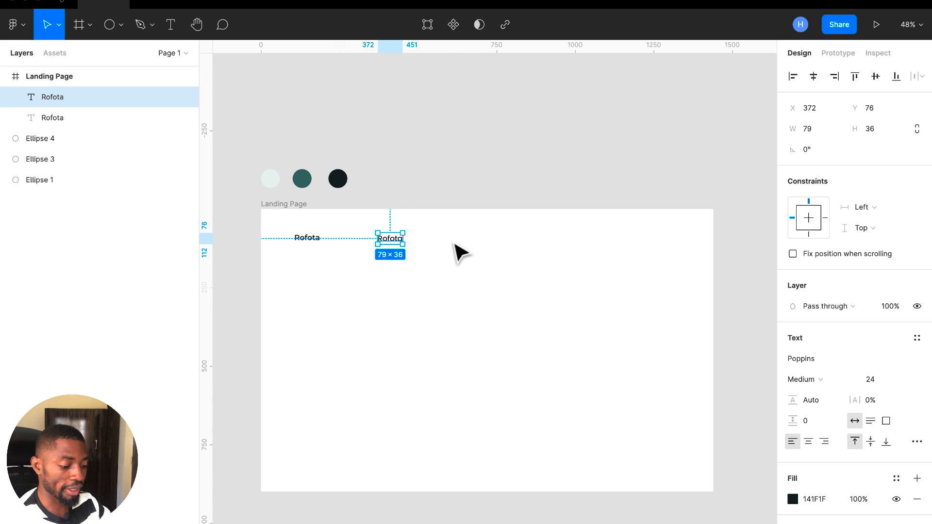
double_click(393, 241)
text(Home)
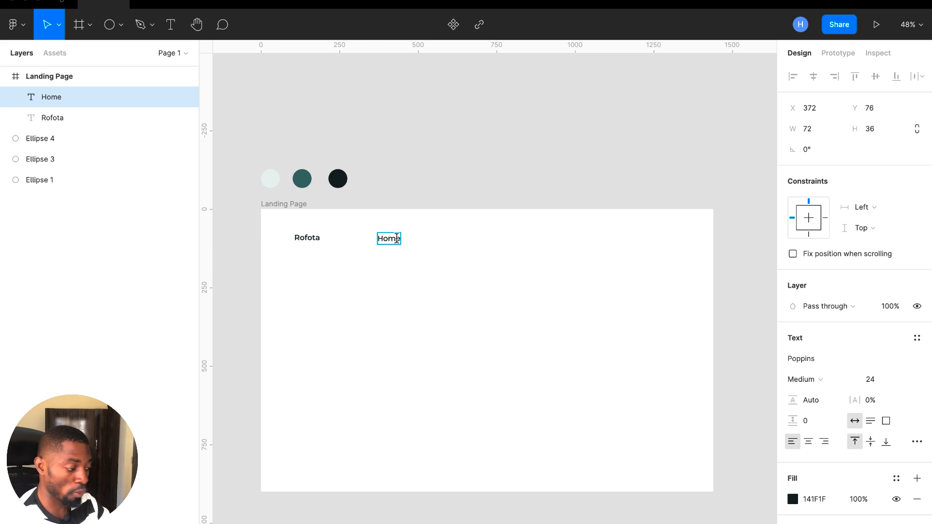
key(Escape)
Step: Duplicate the Home text, change the copy's wording to About, and place it on the same line at X 488, Y 76
key(ctrl+d)
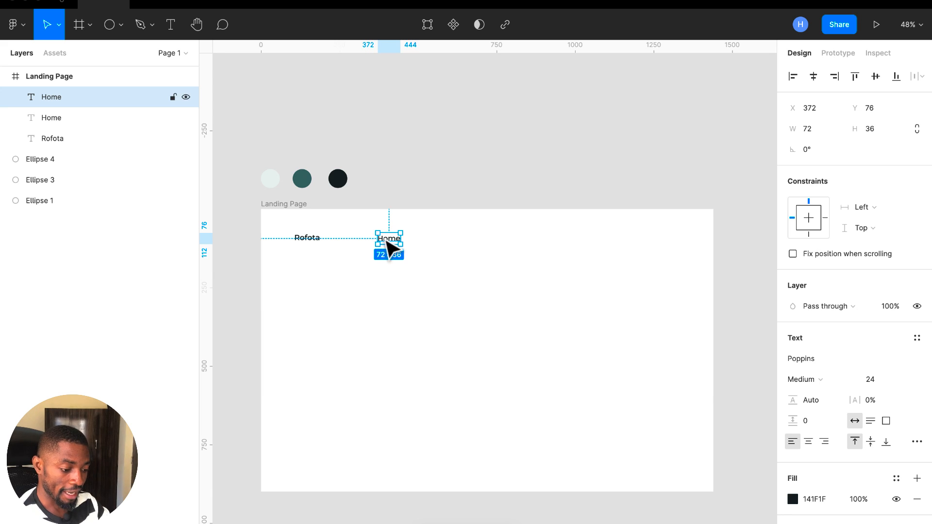
drag(390, 248, 428, 245)
double_click(427, 244)
text(A)
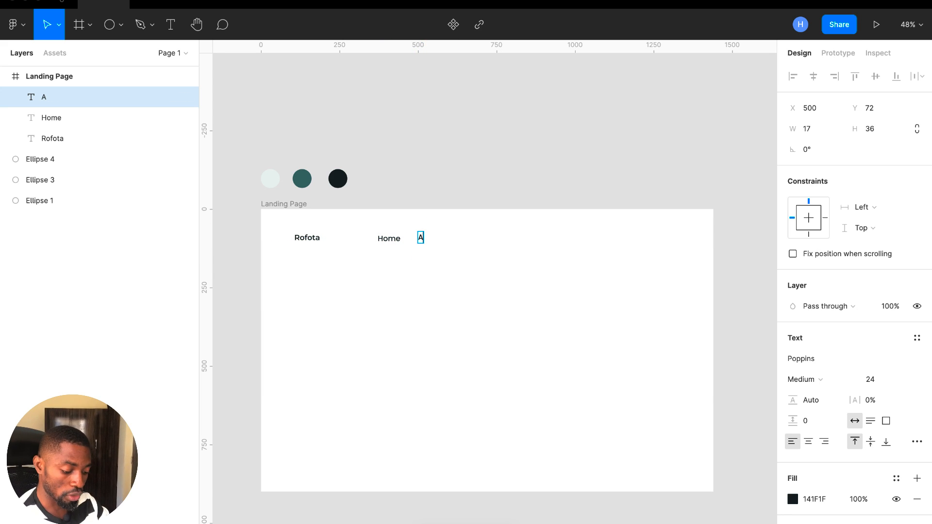
text(bi)
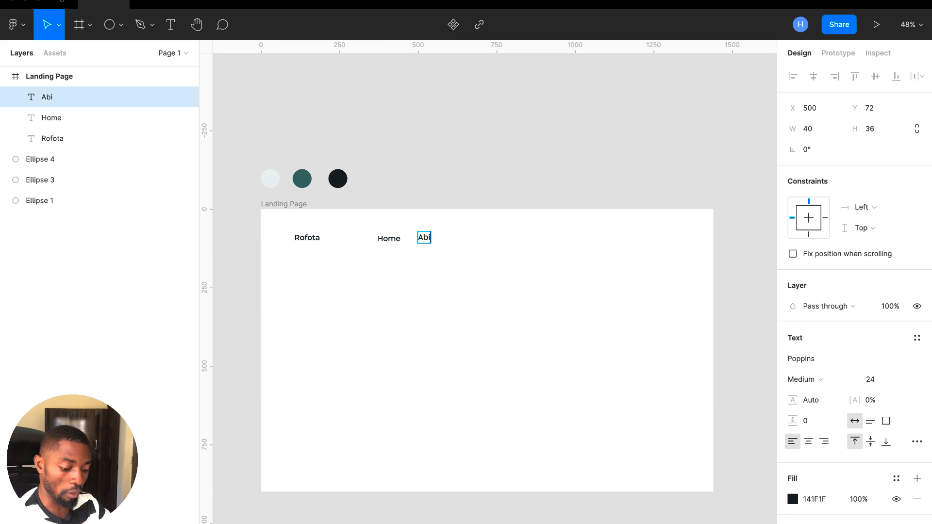
key(BackSpace)
text(out)
key(Escape)
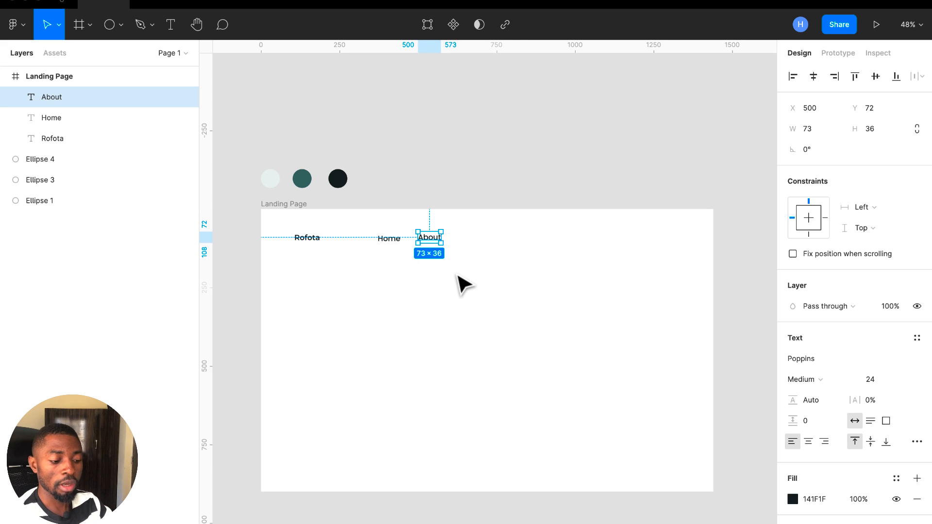
drag(437, 248, 432, 250)
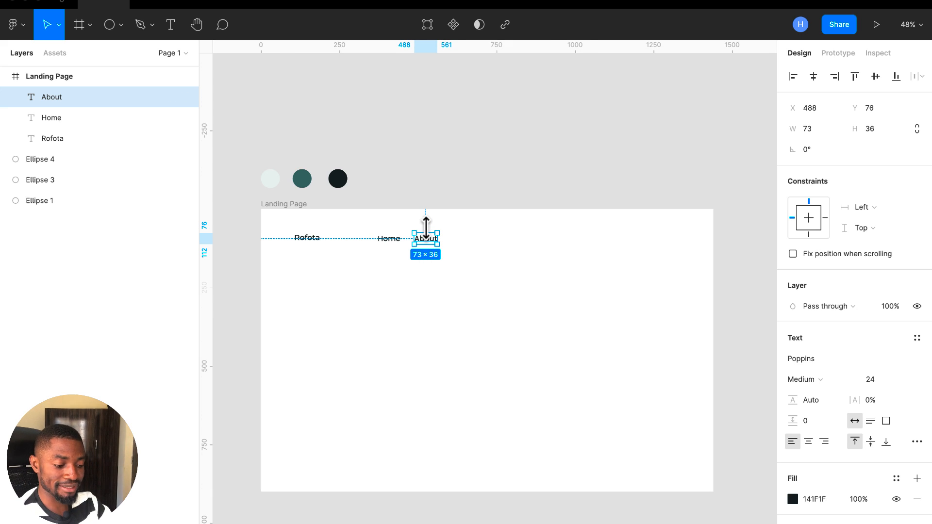
Step: Combine the Home and About texts in a horizontal auto layout and set the item spacing to 40
scroll(427, 233, up, 3)
scroll(428, 237, down, 5)
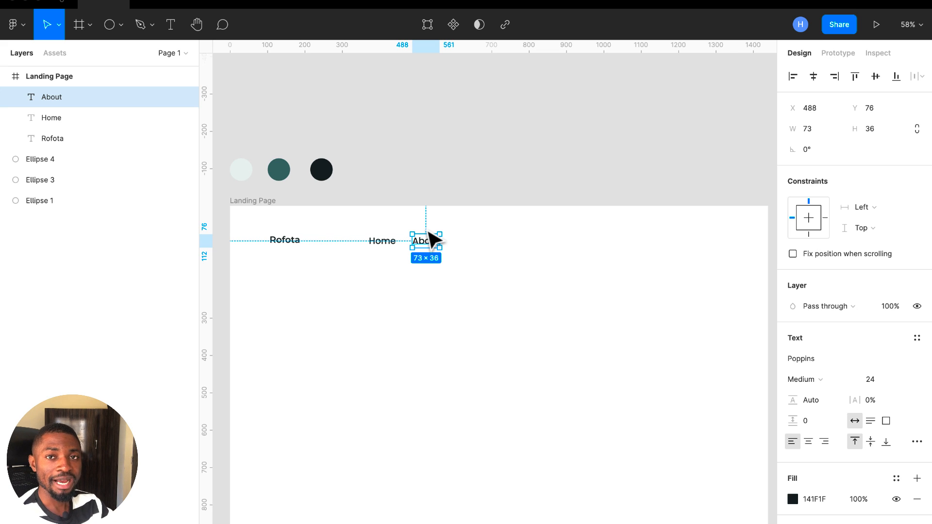
shift+click(381, 247)
key(shift+a)
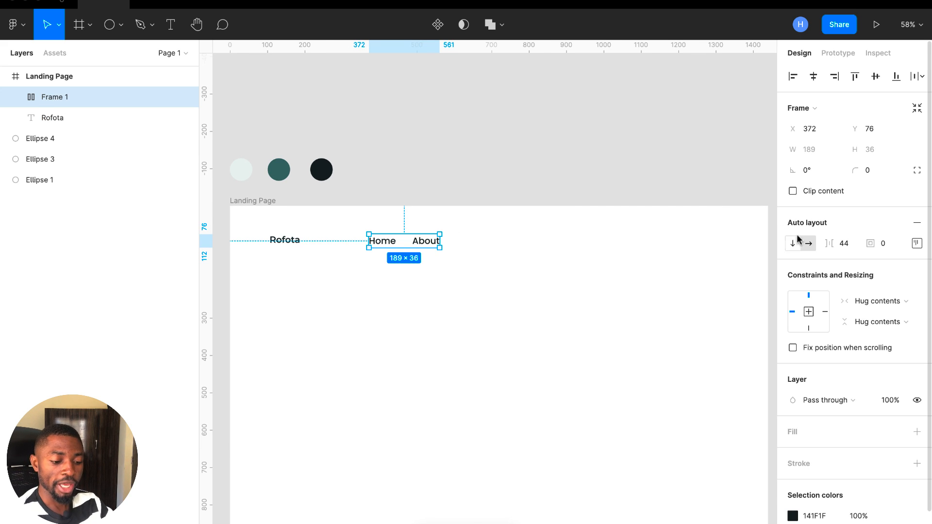
click(851, 244)
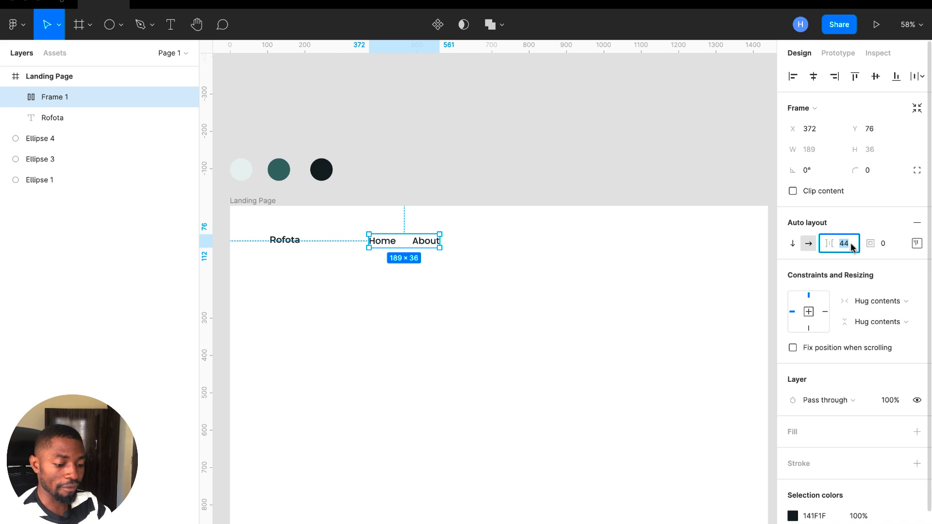
text(40)
key(Return)
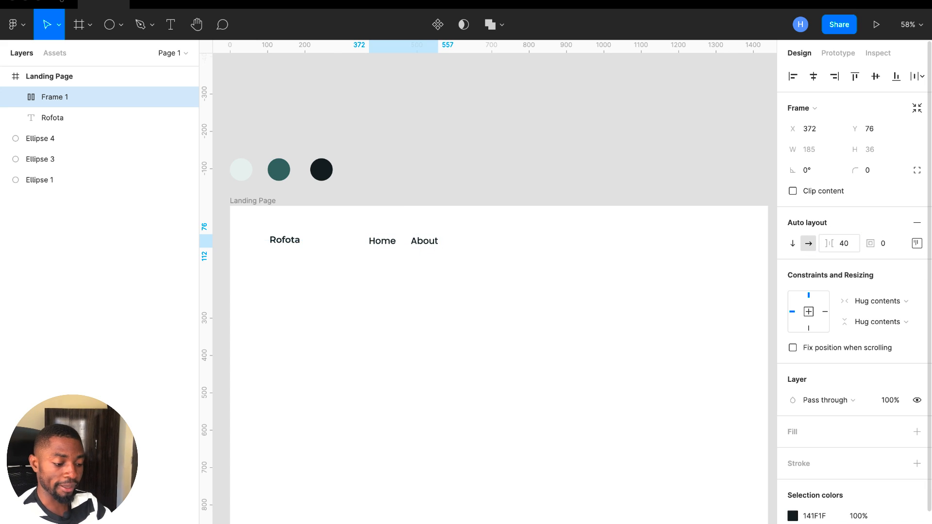
Step: Duplicate the About text inside the auto layout and change the copy's wording to Serivces
double_click(418, 243)
key(ctrl+d)
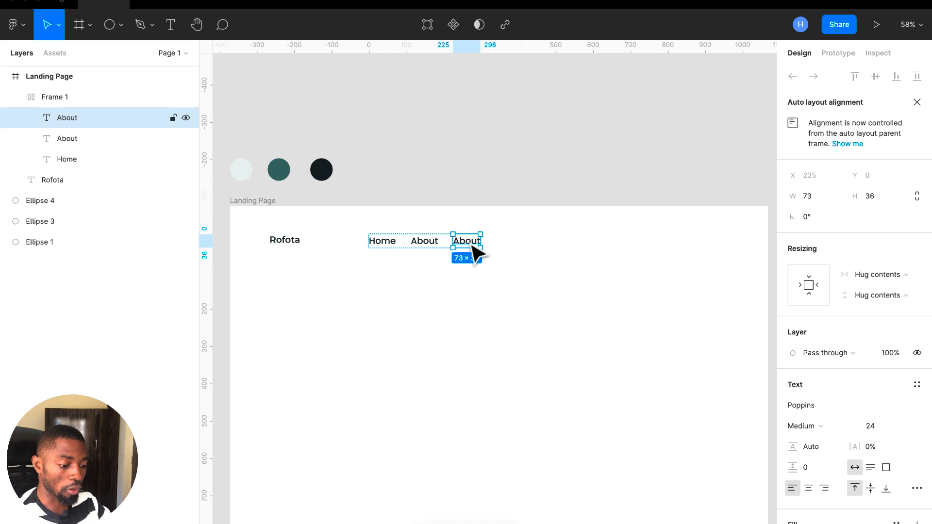
double_click(471, 245)
text(Seriv)
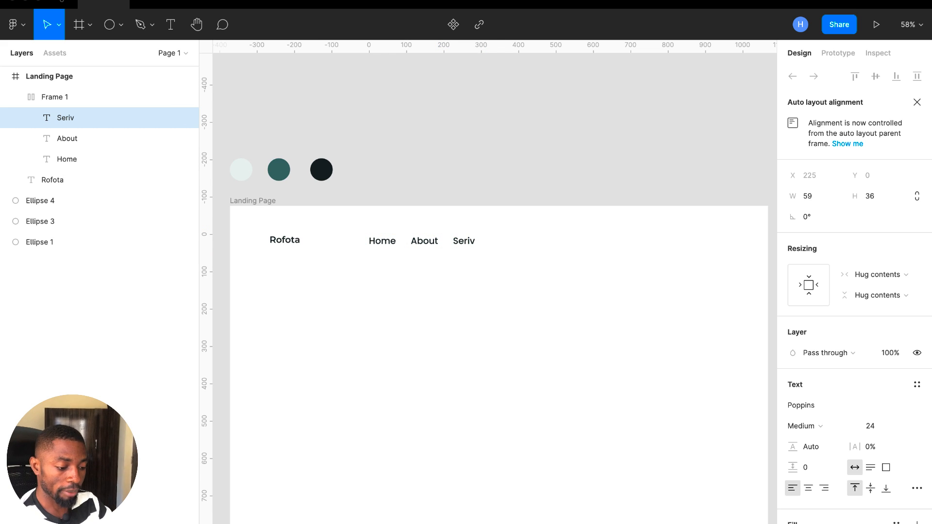
text(ces)
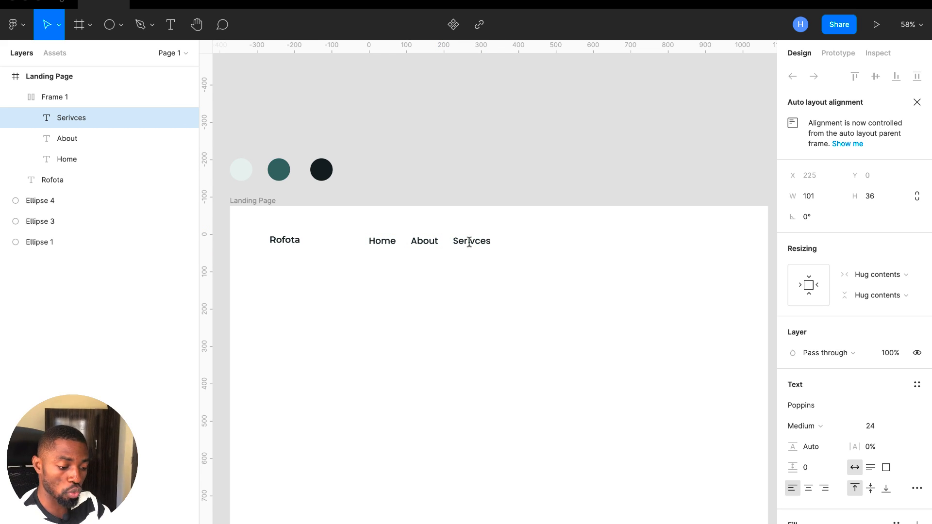
key(Escape)
Step: Duplicate the Serivces text inside the auto layout and change the copy's wording to Blog
key(ctrl+d)
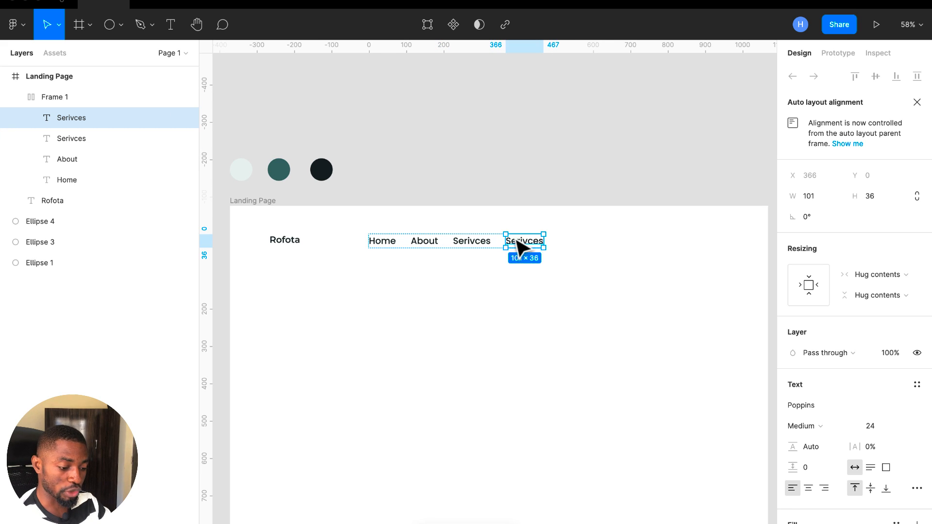
double_click(525, 241)
text(Blog)
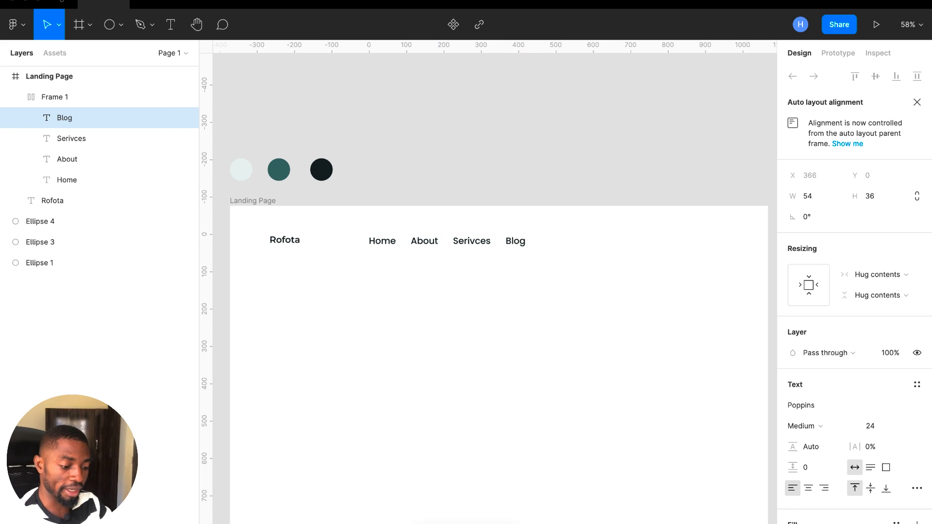
key(Escape)
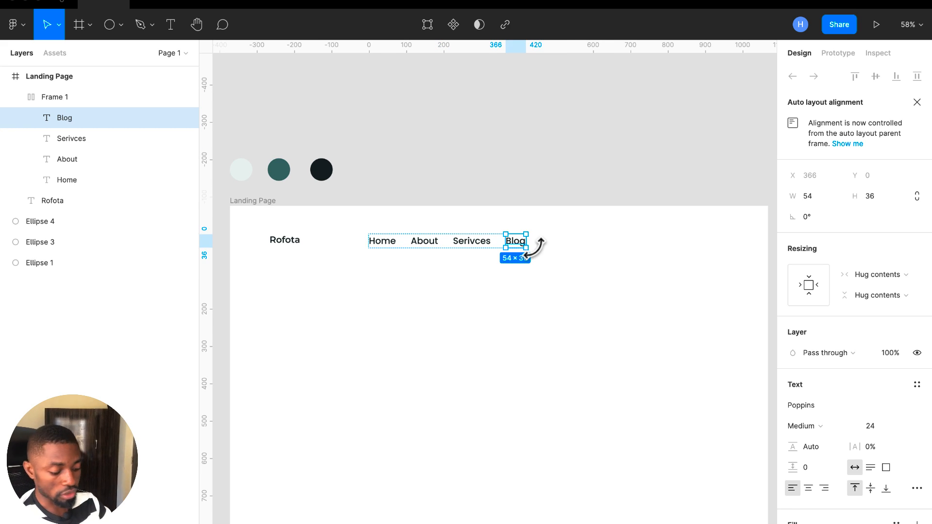
Step: Duplicate the Blog text inside the auto layout and change the copy's wording to Contact
key(ctrl+d)
key(Return)
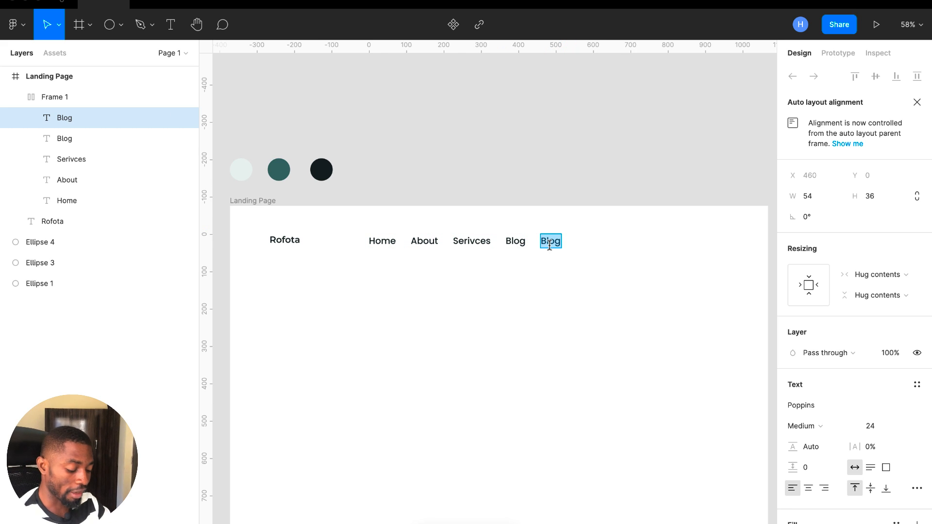
text(Contact)
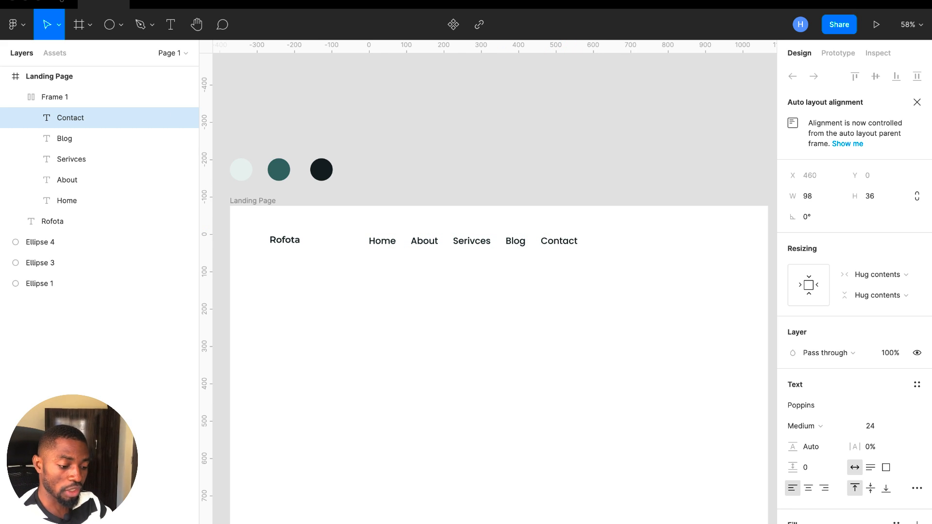
key(Escape)
click(615, 289)
Step: Add a layout grid to the Landing Page frame, switch it to columns and set the count to 12
scroll(615, 288, down, 2)
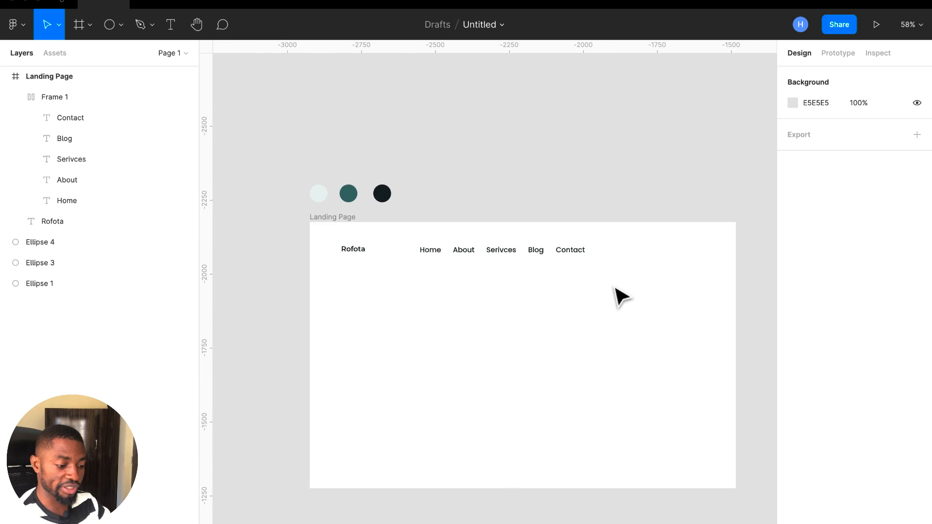
scroll(615, 288, up, 4)
scroll(616, 288, down, 3)
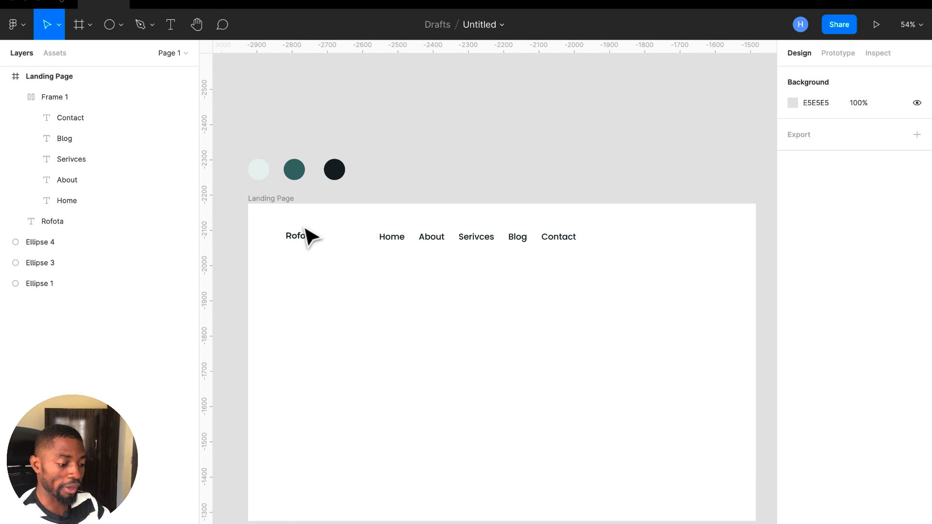
click(275, 198)
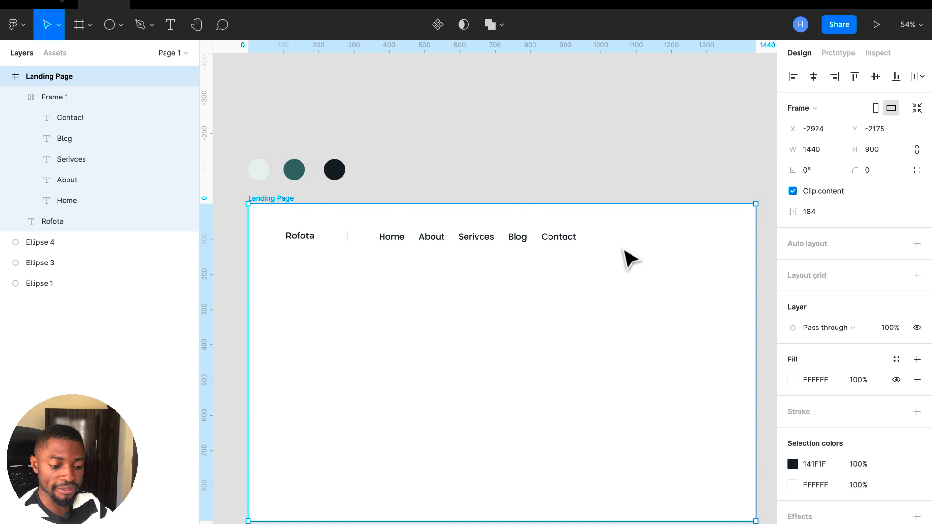
click(917, 275)
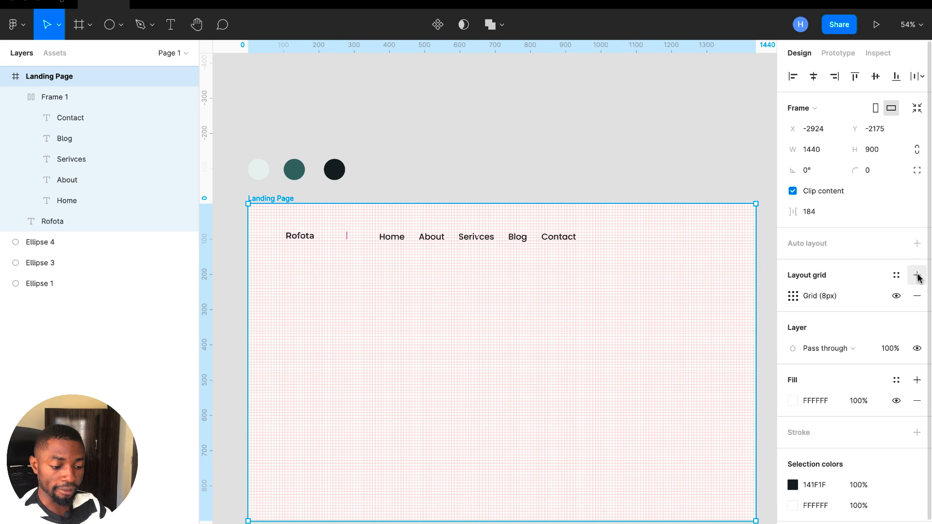
click(800, 295)
click(646, 298)
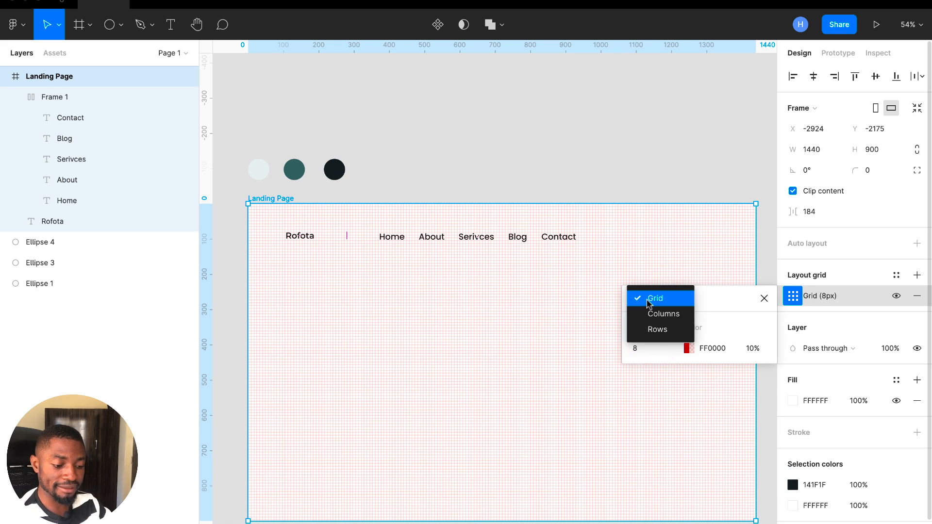
click(652, 314)
click(645, 349)
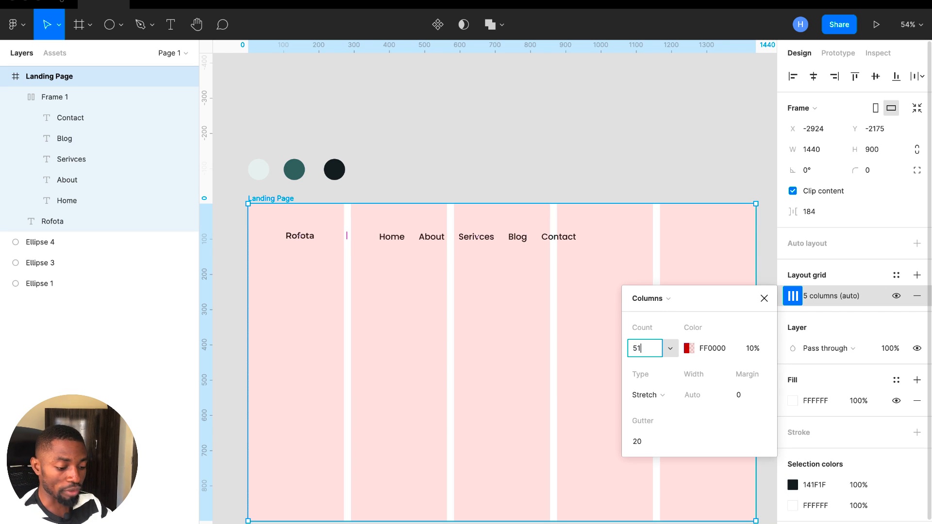
key(BackSpace)
text(12)
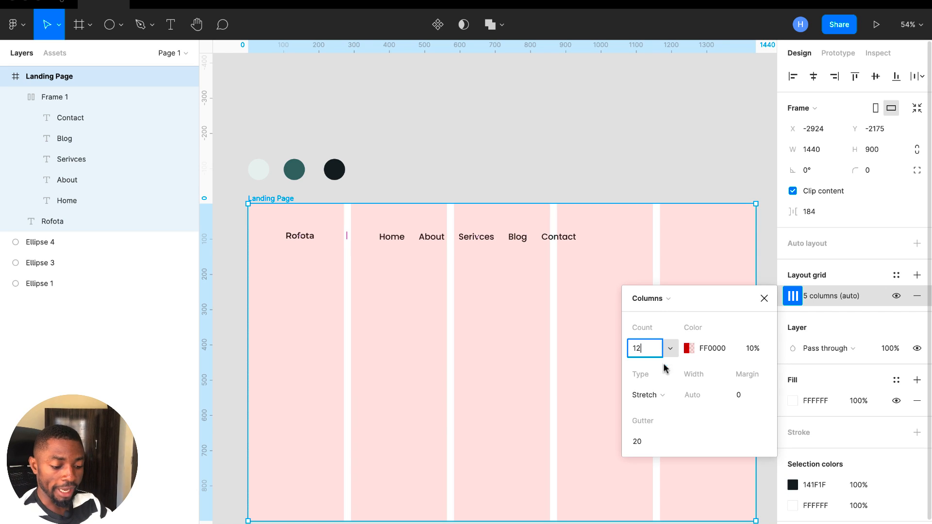
Step: Set the column grid's type to Center, with a column width of 70 and a gutter of 30
click(666, 395)
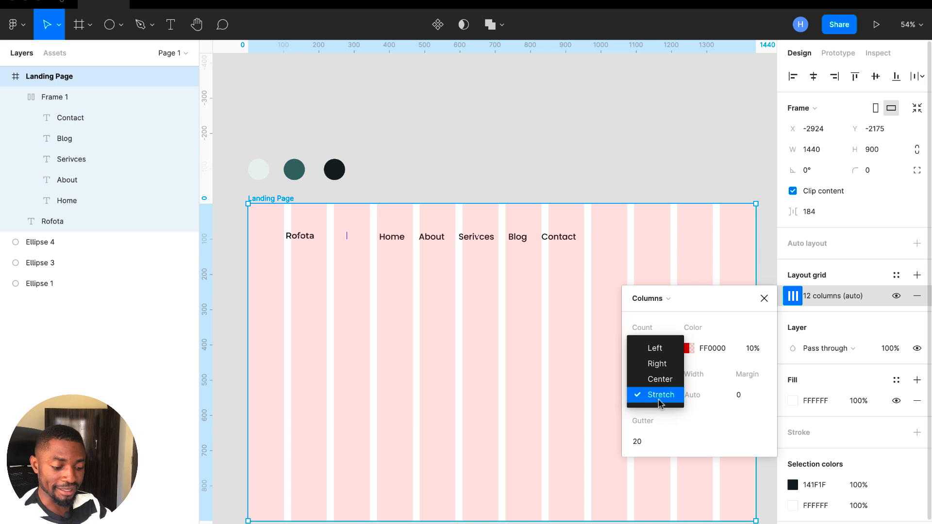
click(659, 376)
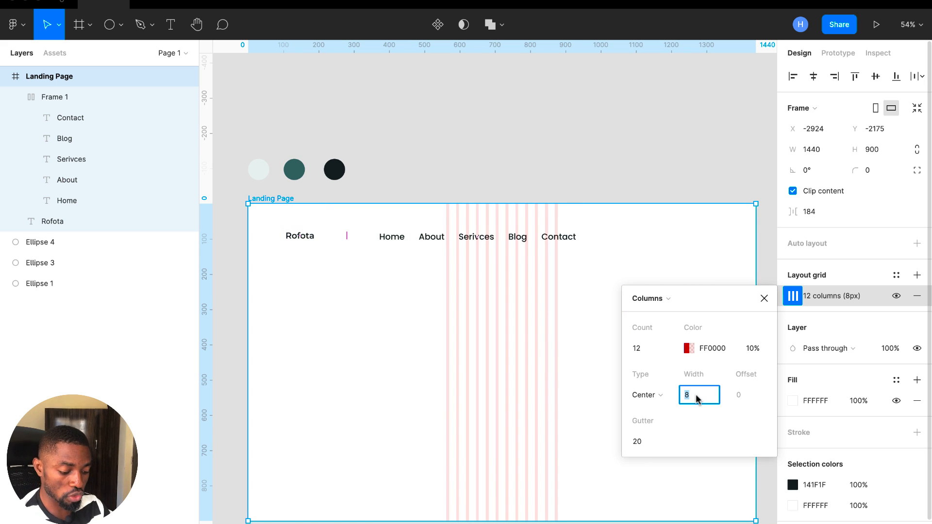
text(70)
click(642, 438)
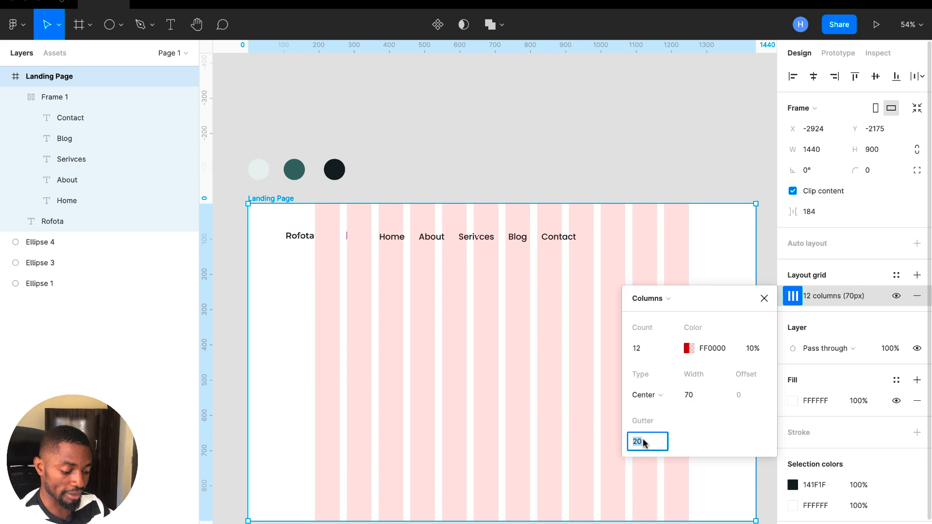
text(30)
key(Return)
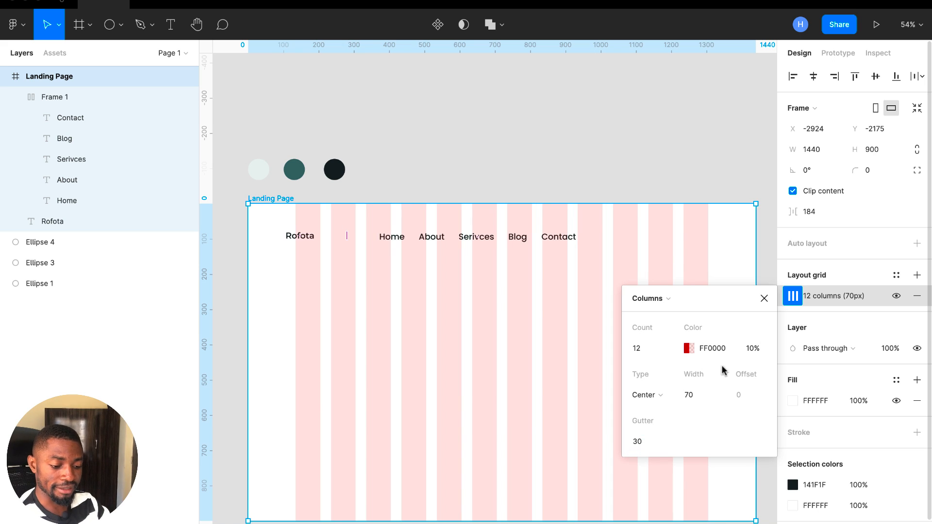
click(764, 298)
Step: Move the navigation links to X 747, Y 58 against the last grid column, and align Rofota with the first column on the same line
click(431, 239)
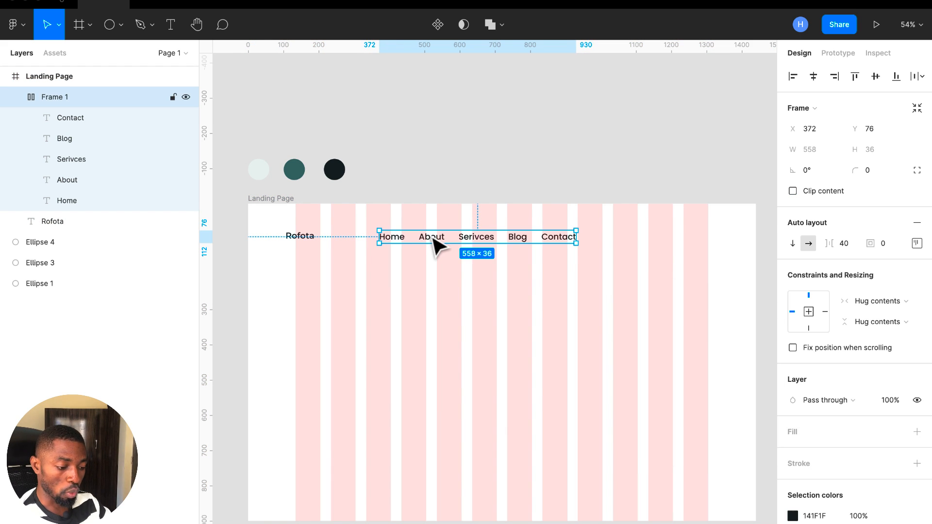
drag(437, 241, 567, 234)
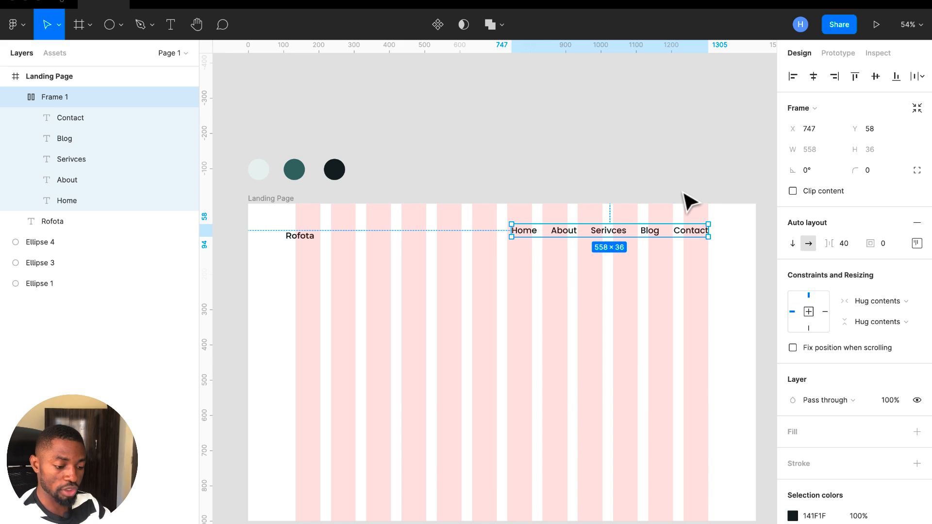
click(297, 240)
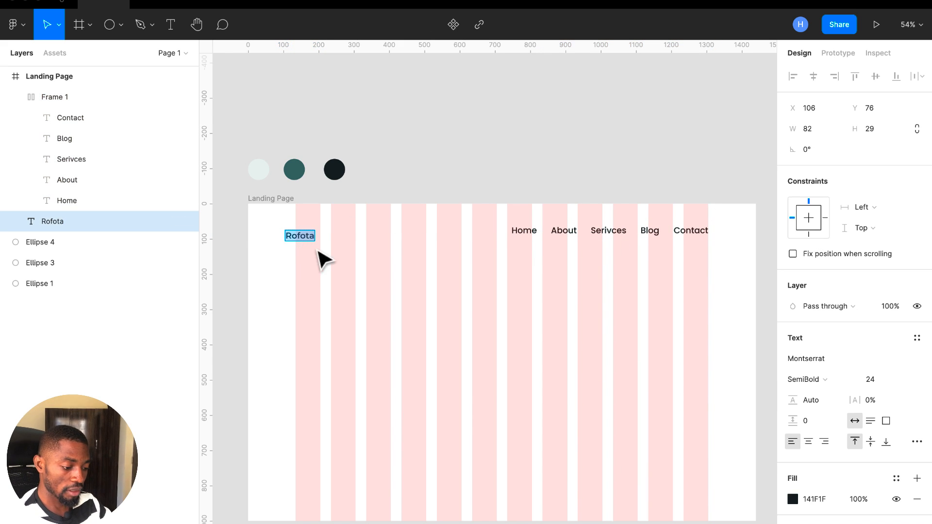
key(Escape)
drag(311, 234, 315, 234)
Step: Wrap the Rofota text and the navigation links together in a new frame and expand its contents in the layer list
shift+click(545, 235)
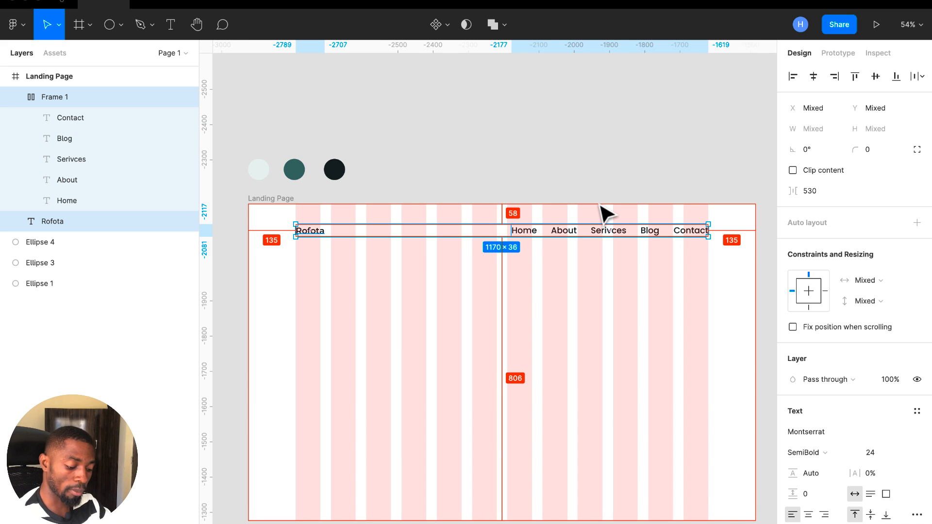
key(super+alt+g)
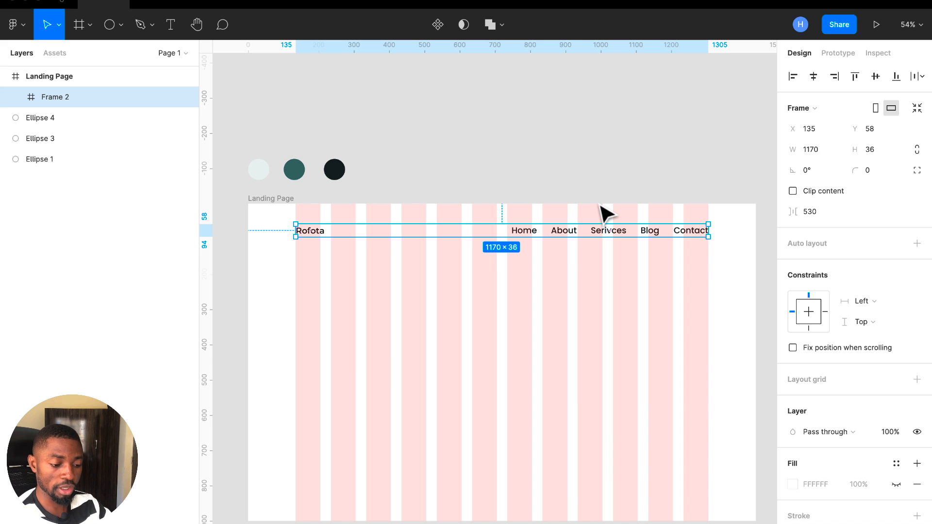
click(16, 96)
click(15, 97)
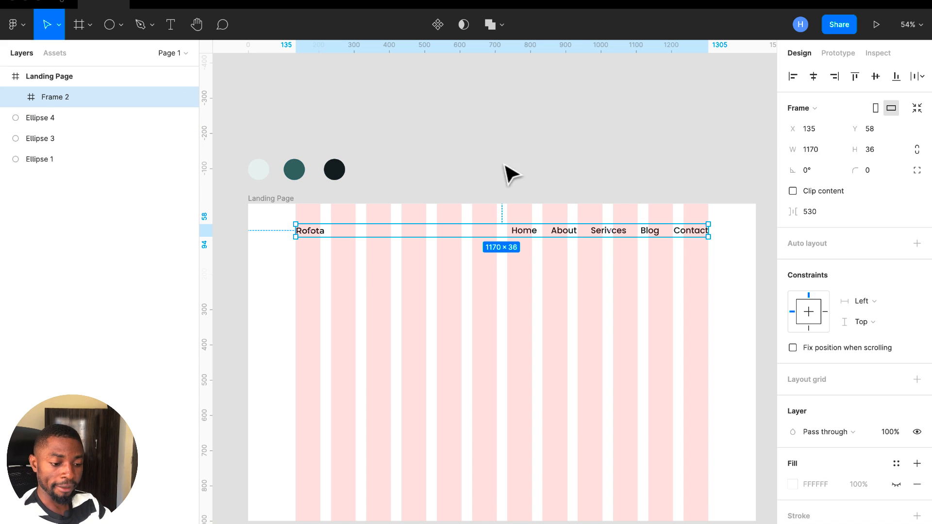
click(16, 98)
click(29, 118)
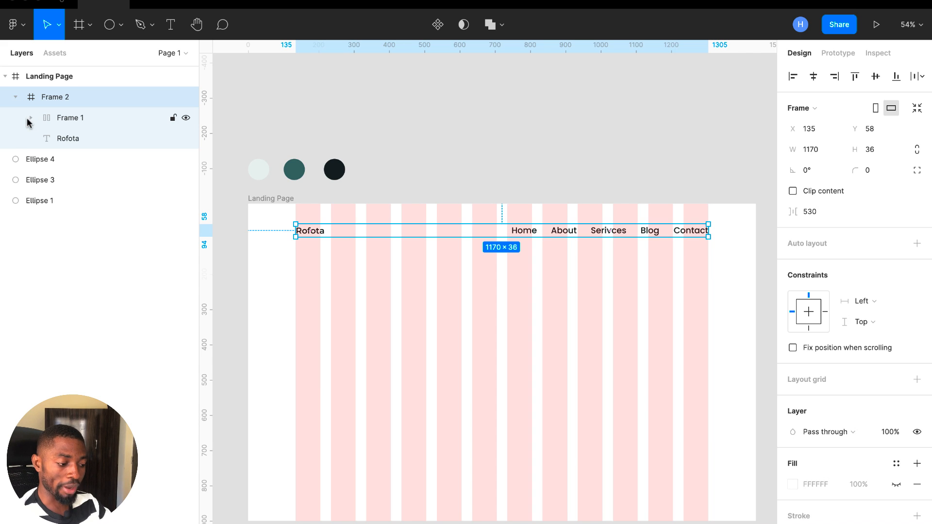
Step: Align the navigation links frame and the Rofota text on their vertical centers
click(57, 118)
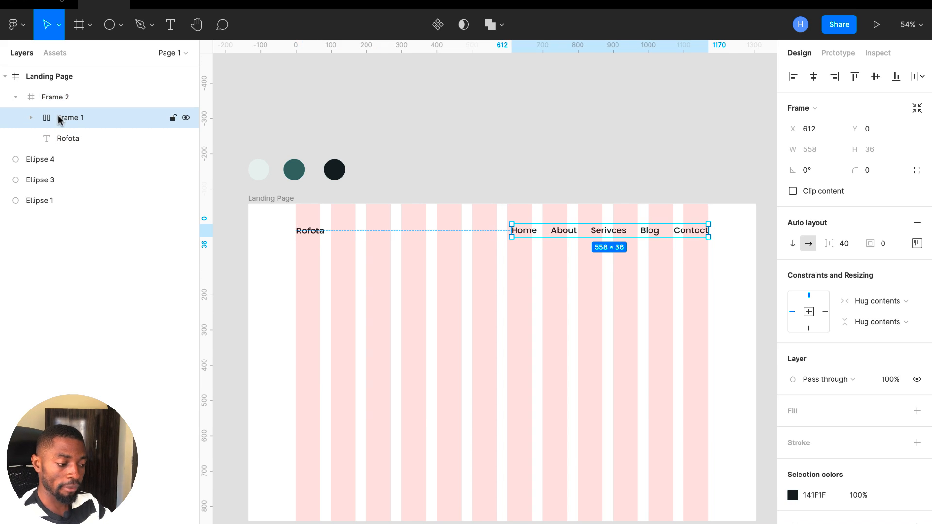
shift+click(76, 137)
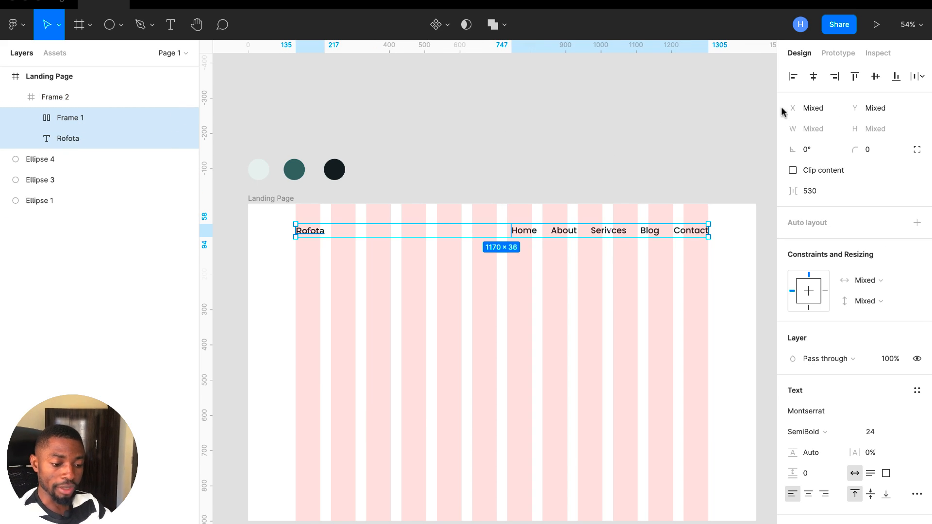
click(868, 74)
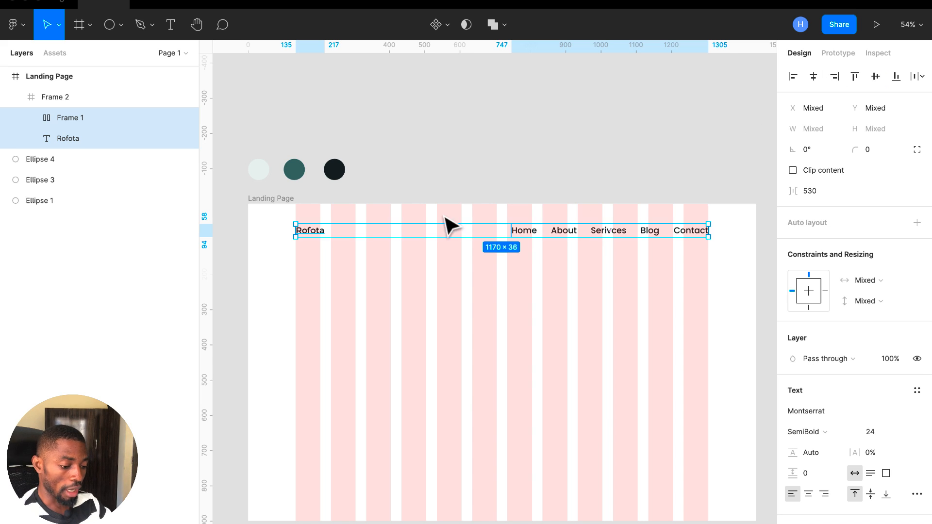
Step: Rename the frame holding the navigation links as navigation
double_click(72, 117)
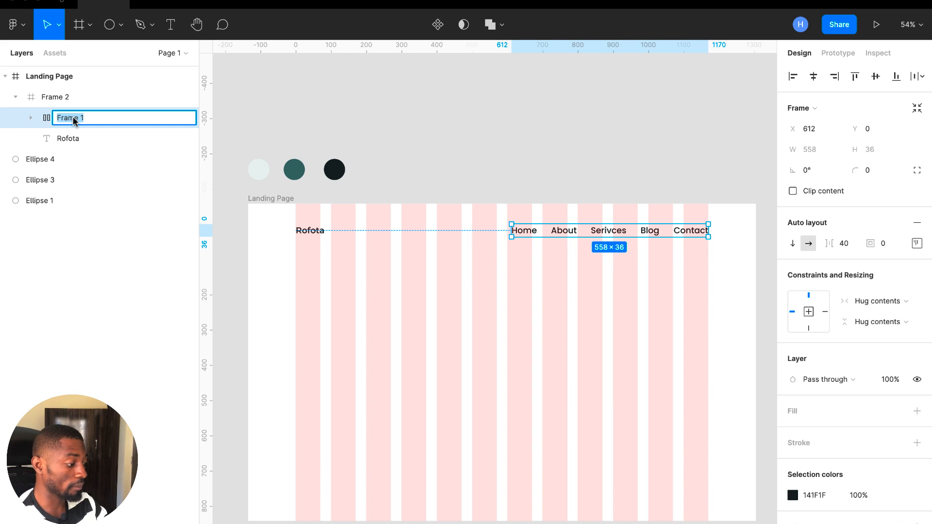
text(nav)
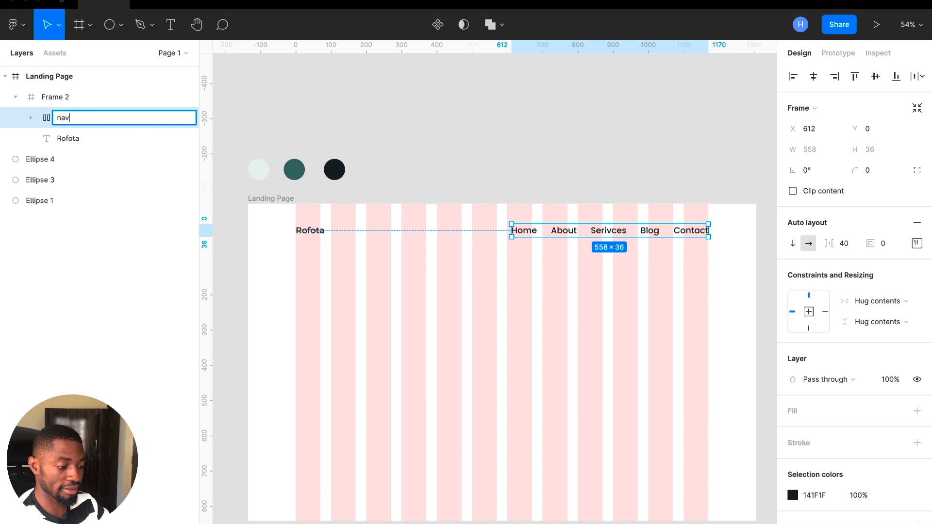
text(igation)
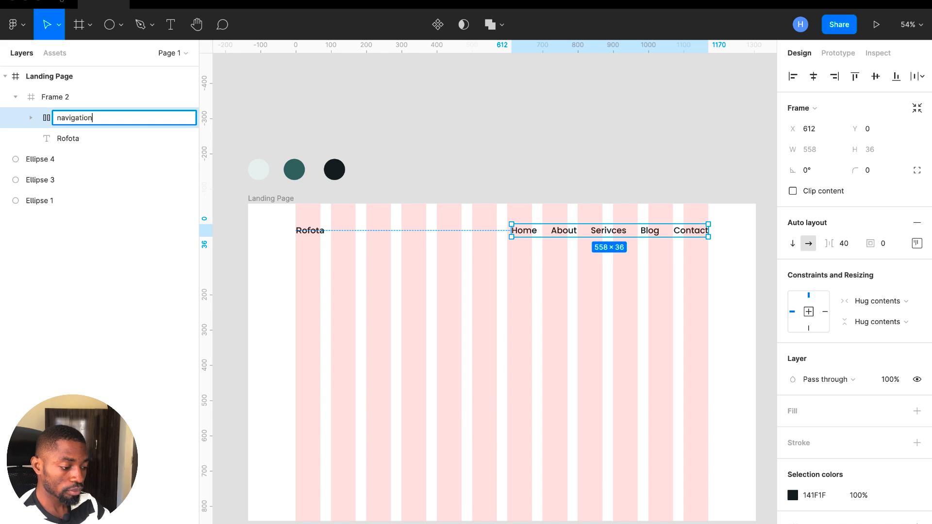
key(Return)
Step: Rename the outer frame around the brand text and links as header
double_click(69, 94)
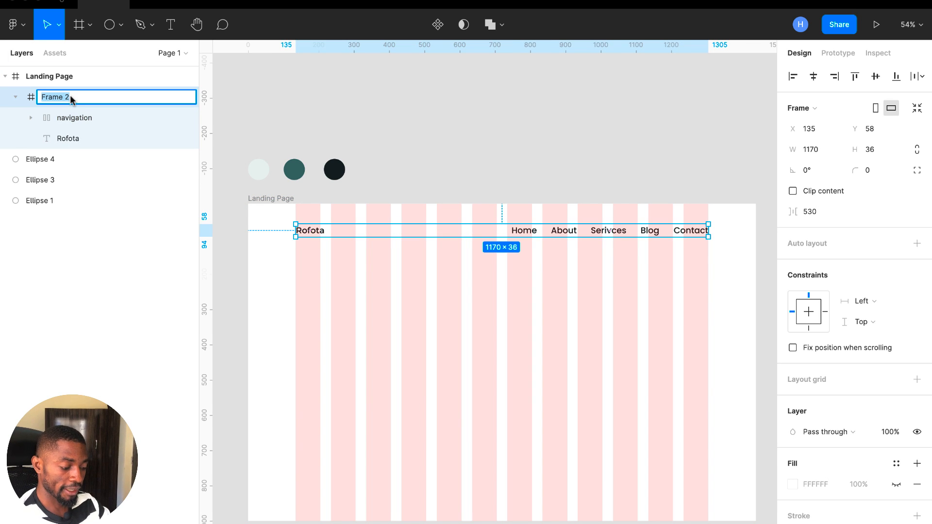
text(hea)
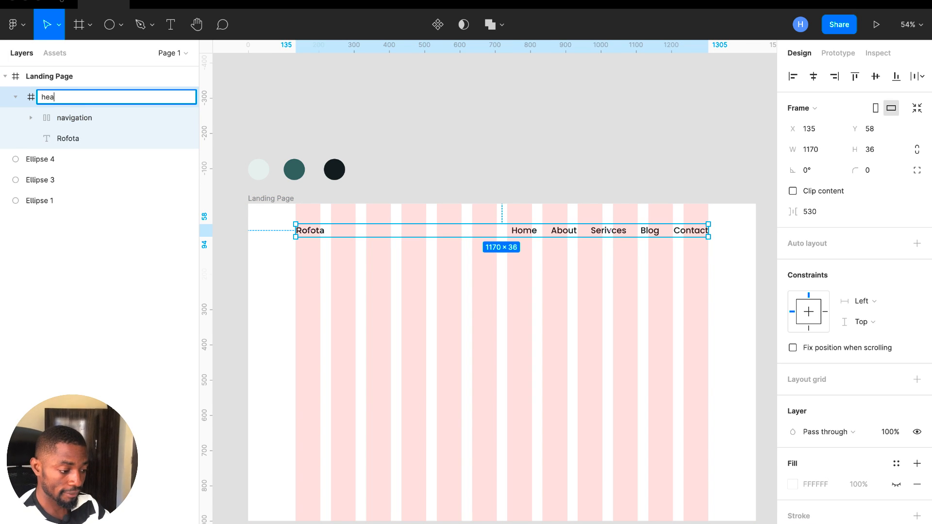
text(der)
key(Return)
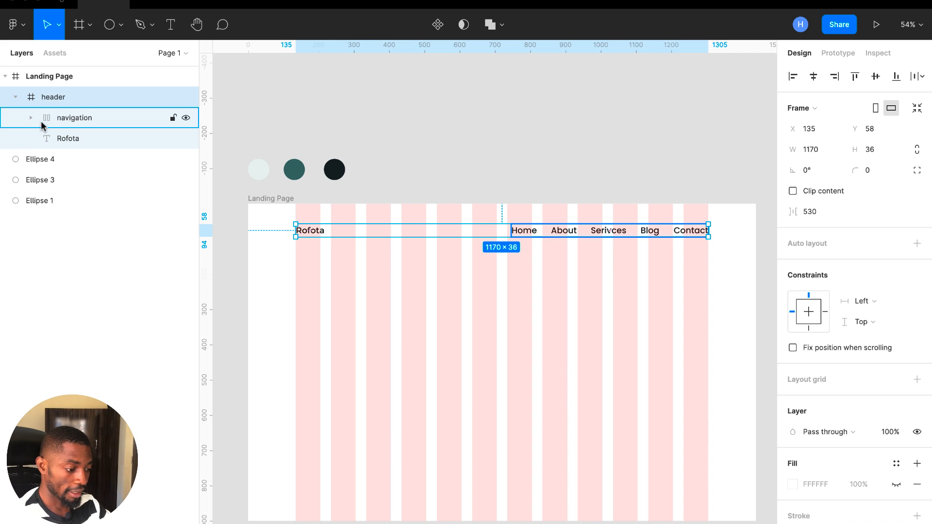
Step: Rename the Rofota text layer as logo and collapse the header frame in the layer list
double_click(68, 138)
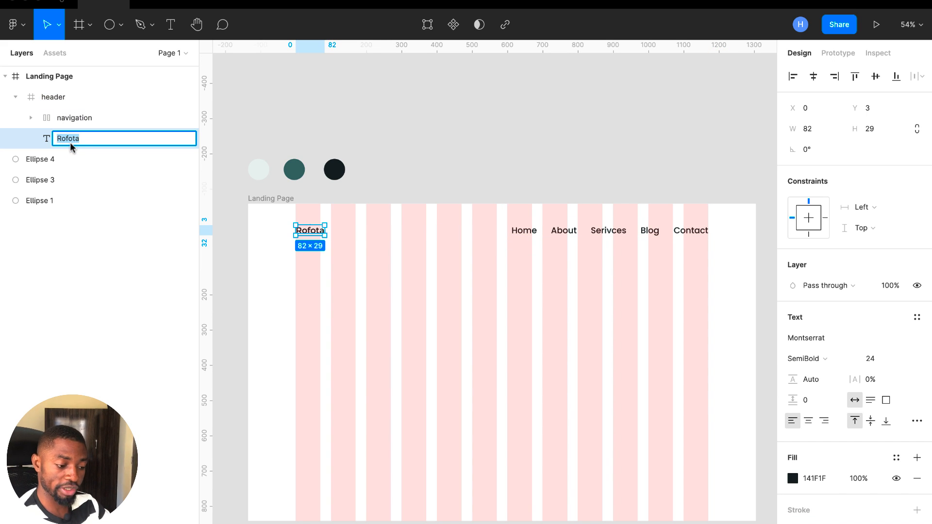
text(logo)
key(Return)
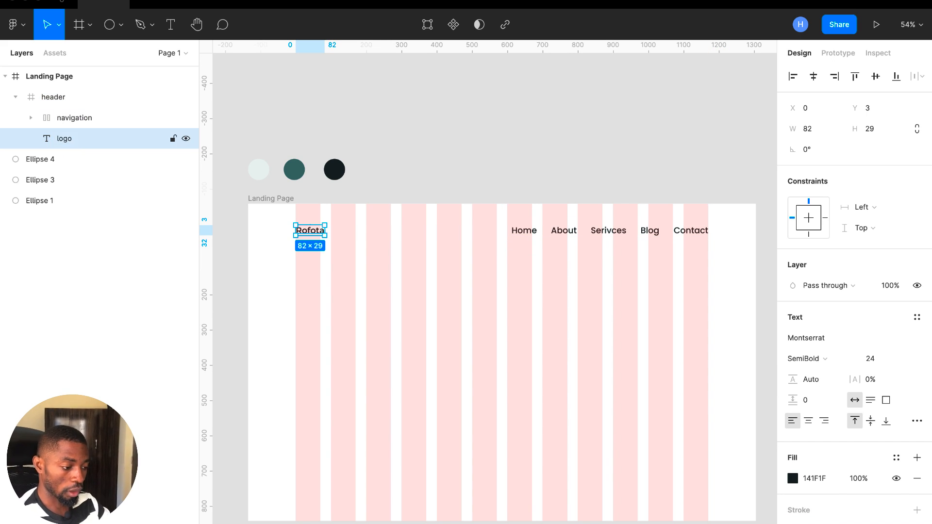
click(16, 98)
click(47, 98)
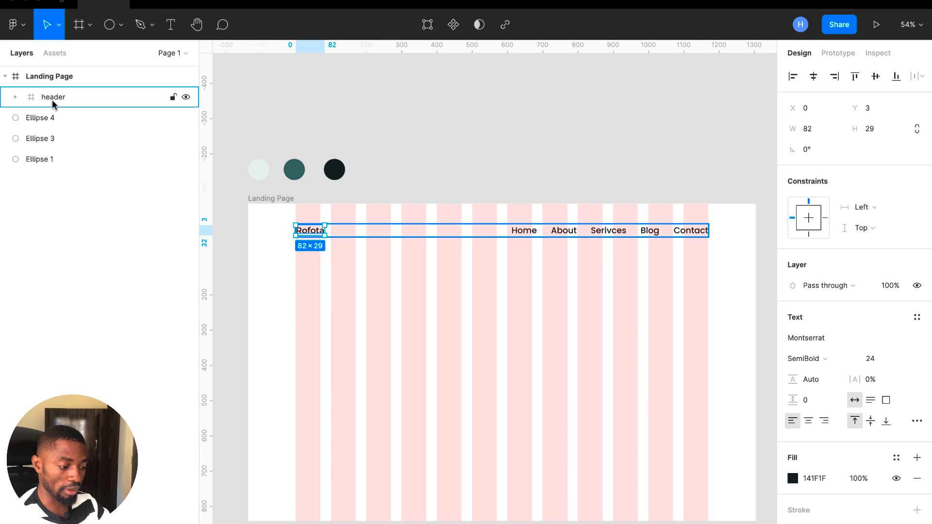
click(408, 169)
Step: Open the nudge amount preferences, examine the small and big nudge values and close them without changes
click(279, 200)
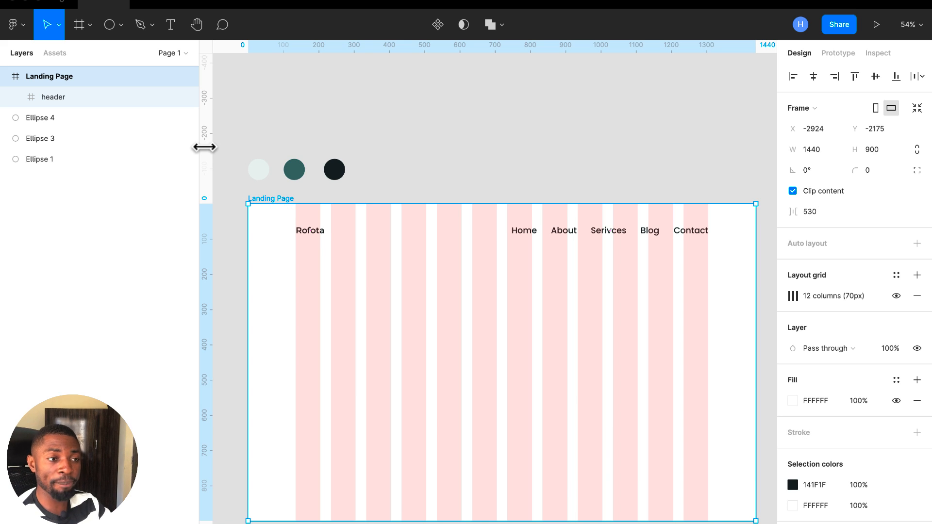
click(14, 29)
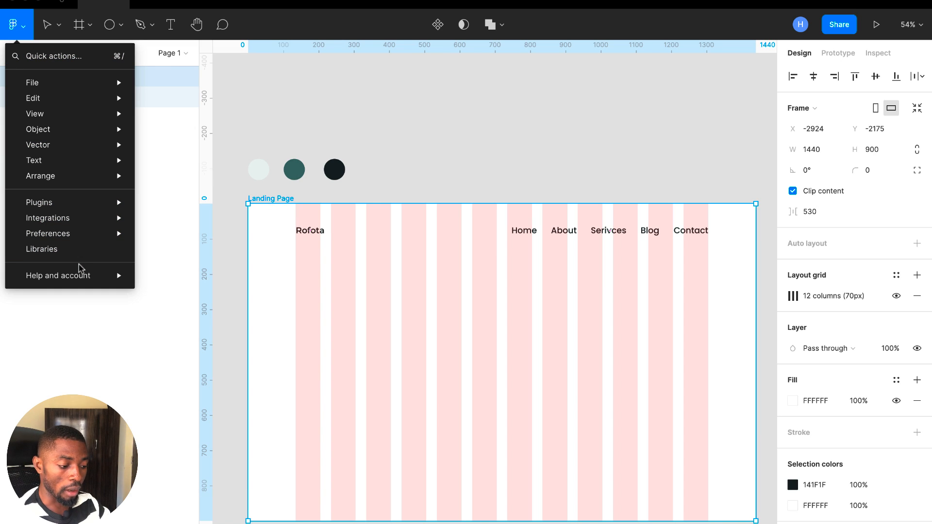
mouse_move(116, 233)
click(202, 473)
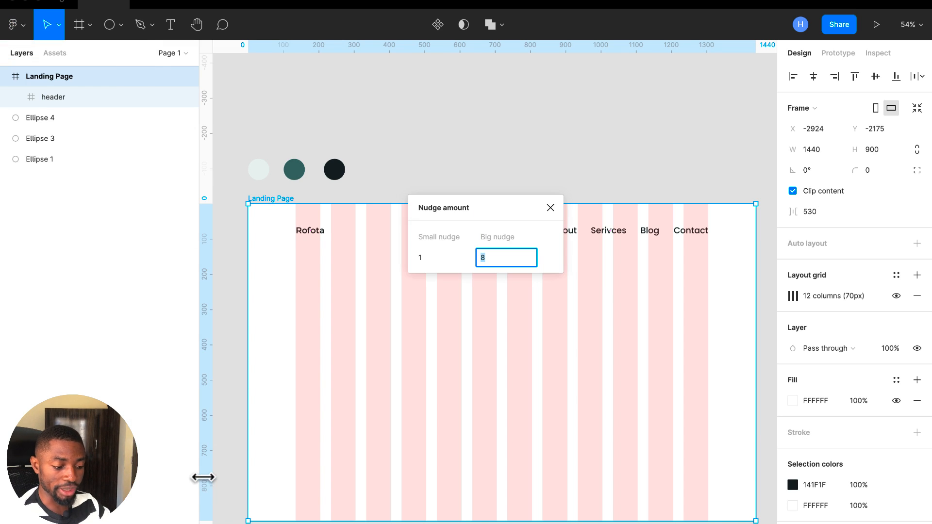
click(433, 257)
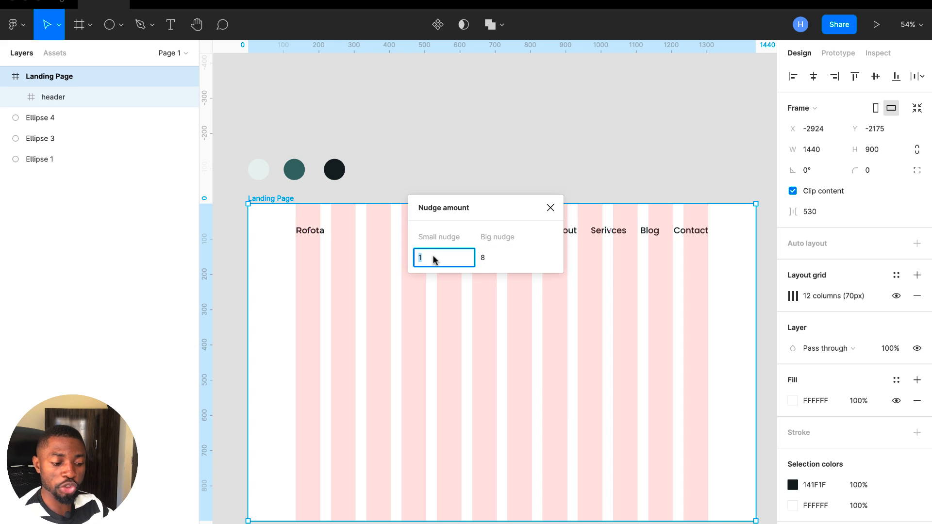
click(491, 258)
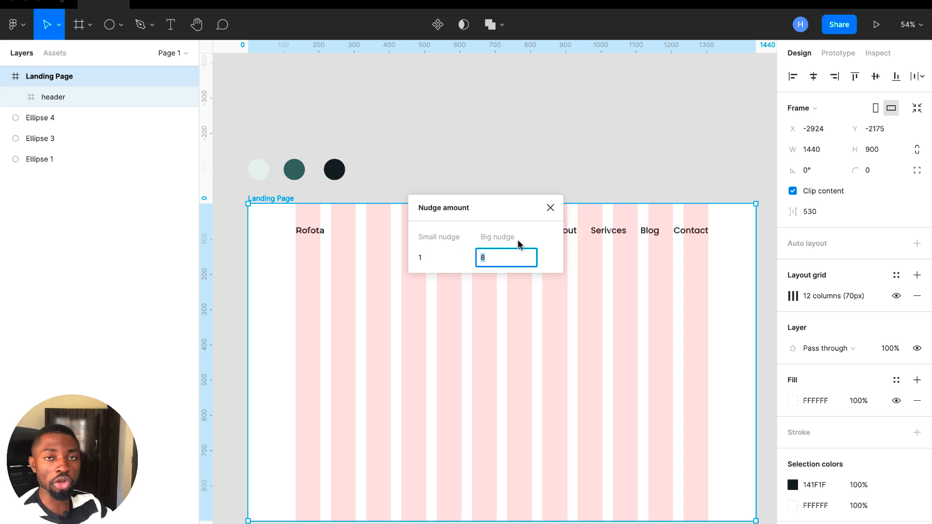
click(551, 208)
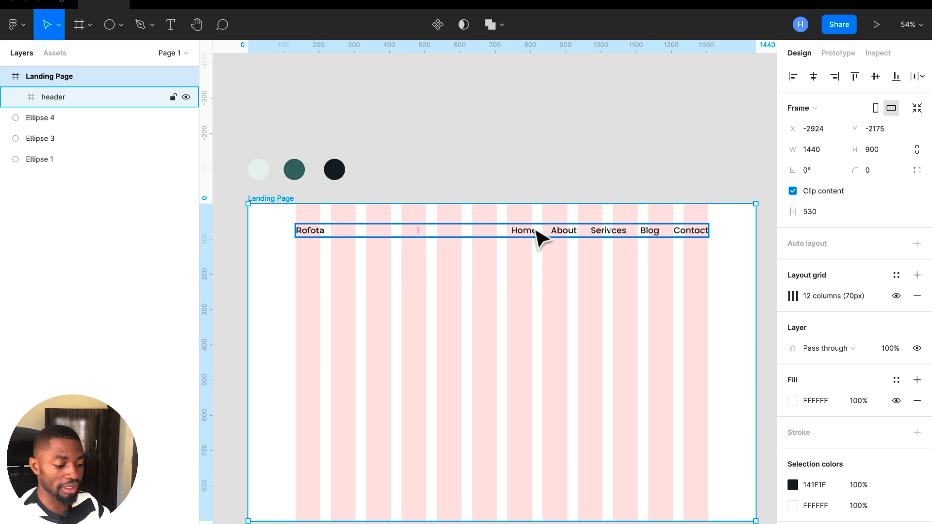
Step: Show the header frame's distances to the Landing Page edges and nudge it up in 1 px steps to Y 36
click(518, 232)
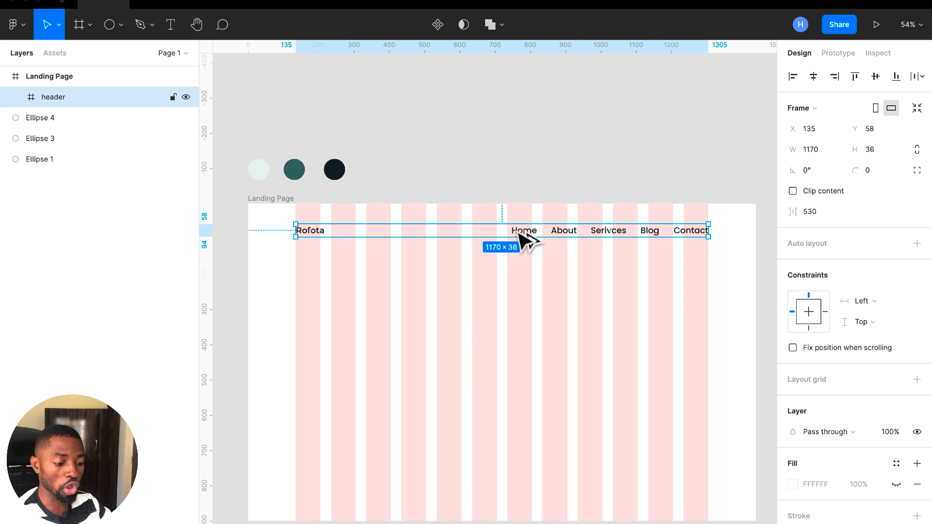
key(alt)
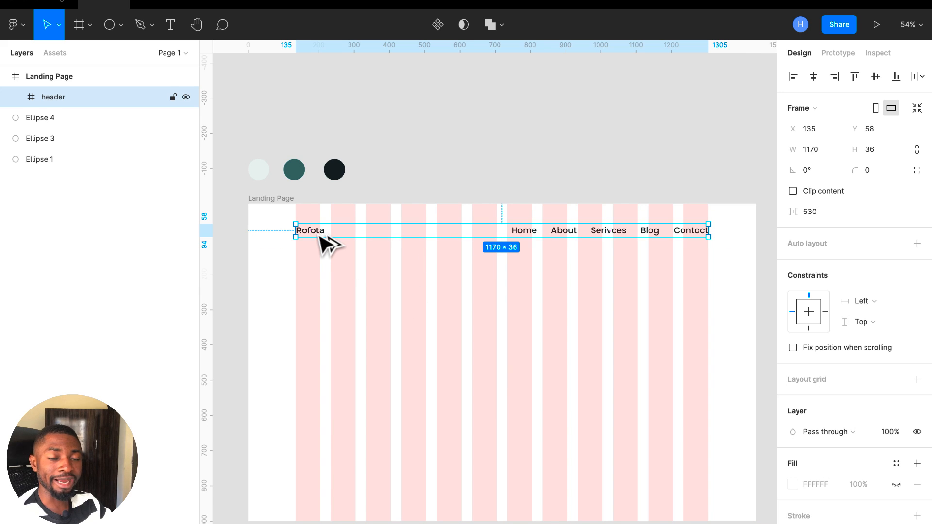
key(alt)
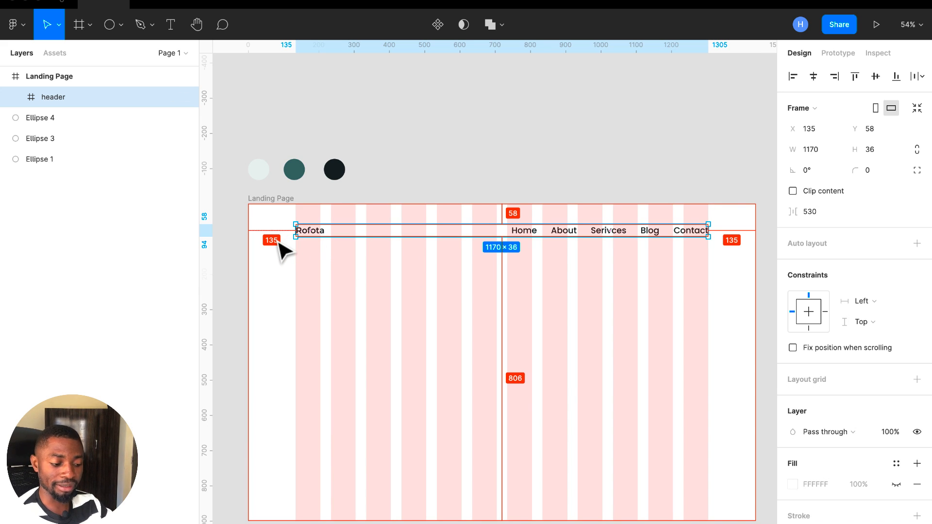
key(Up)
key(Up)
key(Up)
key(Up)
key(Up)
key(Up)
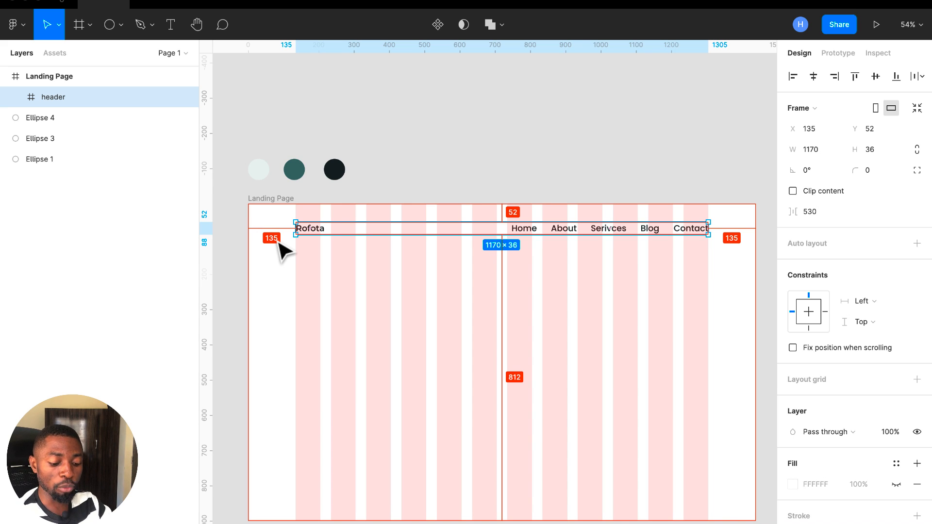
key(Up)
key(Up)
key(Up)
key(Up)
key(Up)
key(Up)
key(Up)
key(Up)
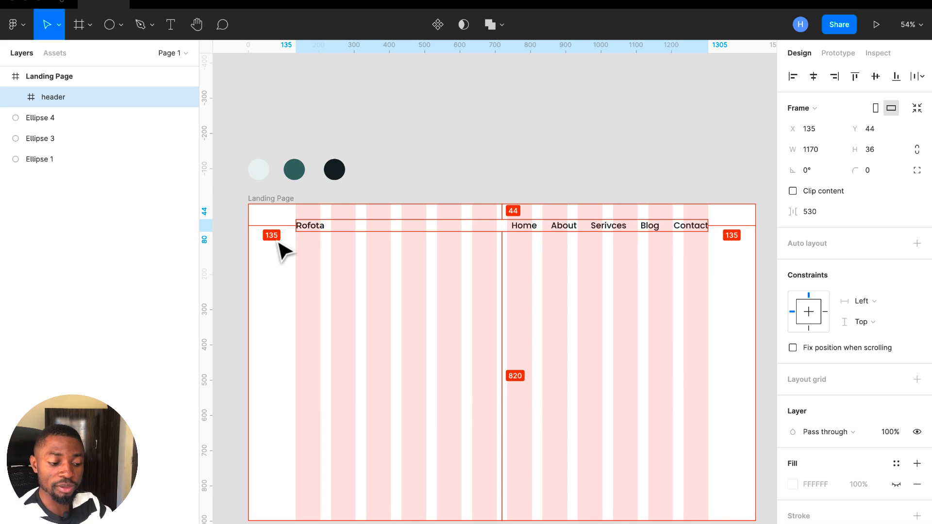
key(Up)
key(Up)
key(Up)
key(Up)
key(Up)
key(Up)
key(Up)
key(Up)
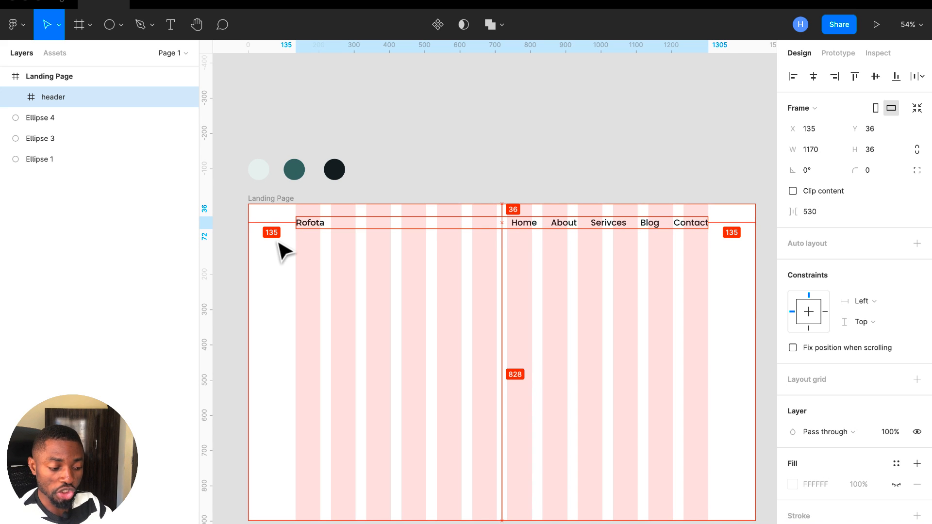
Step: Move the header frame up in big nudges and fine-tune it flush with the Landing Page's upper edge at Y 0
key(shift+Down)
key(shift+Down)
key(shift+Up)
key(shift+Up)
key(shift+Up)
key(shift+Up)
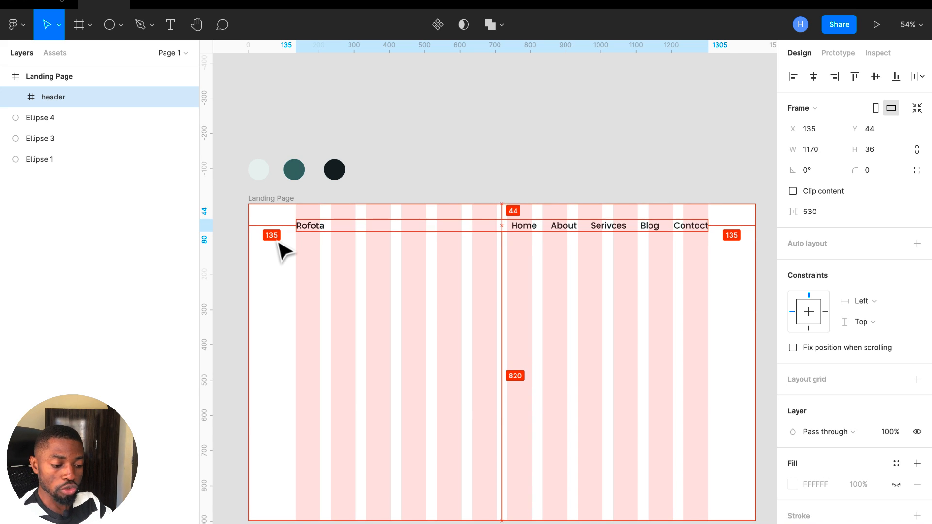
key(shift+Up)
key(shift+Up)
key(shift+Up)
key(shift+Up)
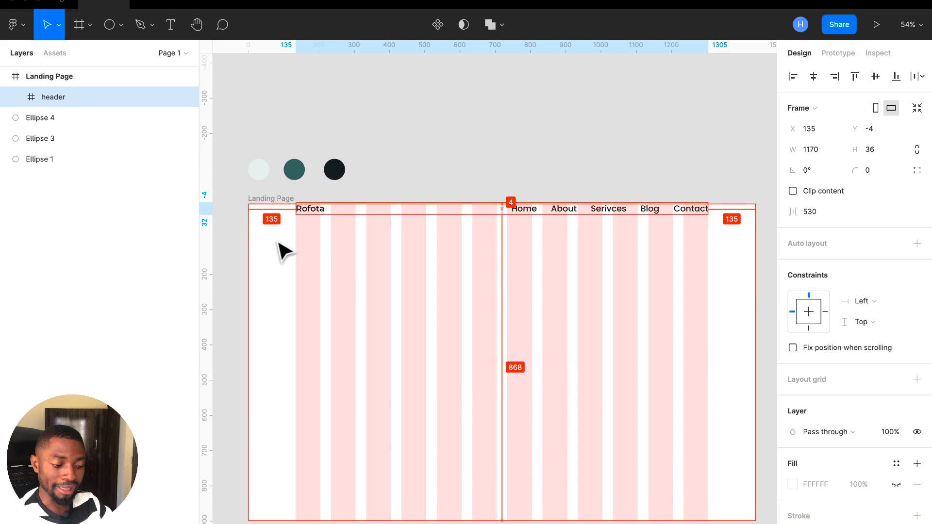
key(Down)
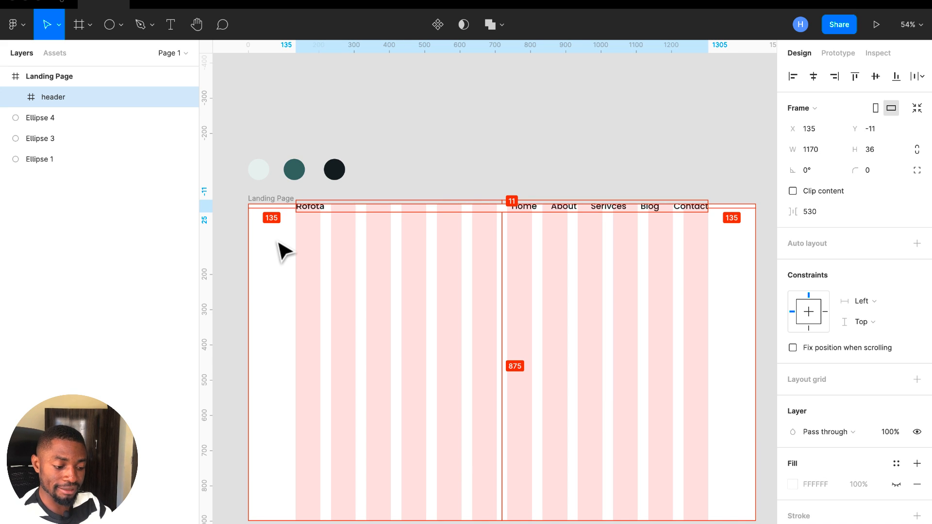
key(Down)
key(Down)
key(Down)
key(Down)
key(Down)
key(Down)
key(Down)
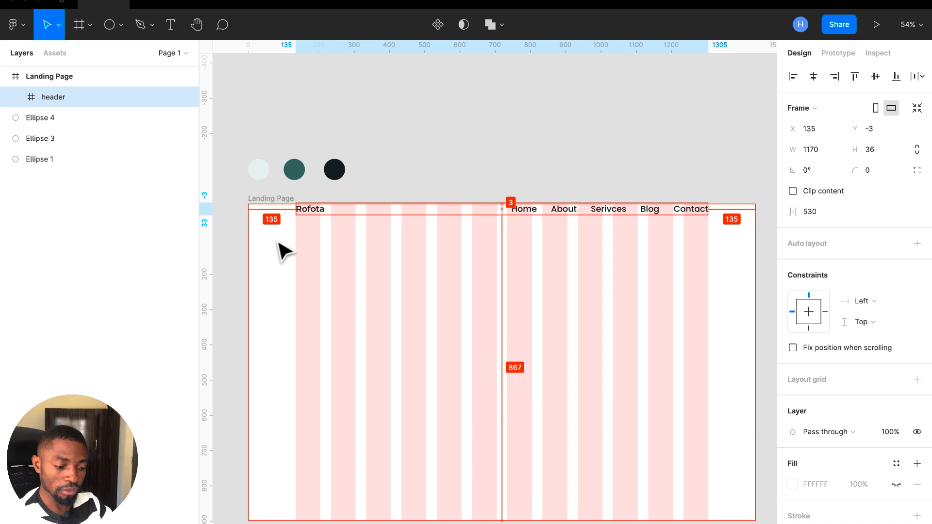
key(Down)
key(Down)
key(Down)
key(Down)
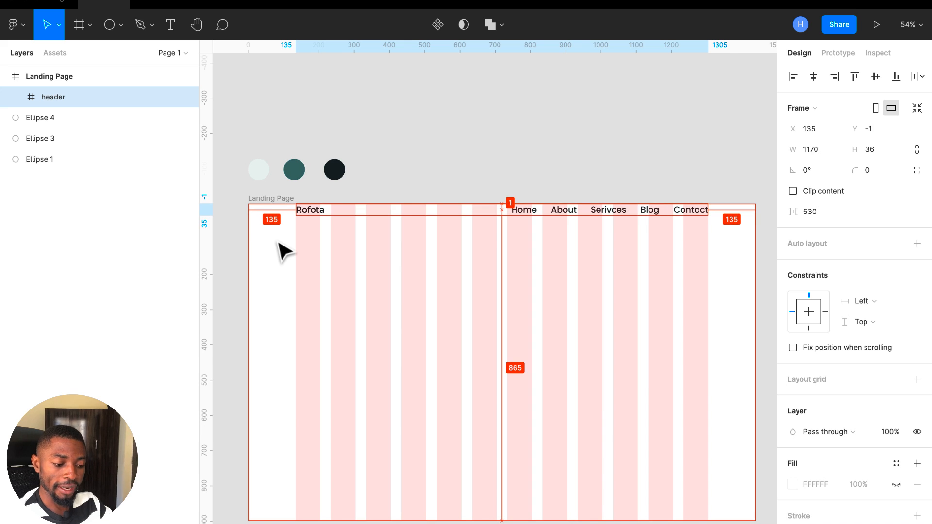
key(Up)
key(Down)
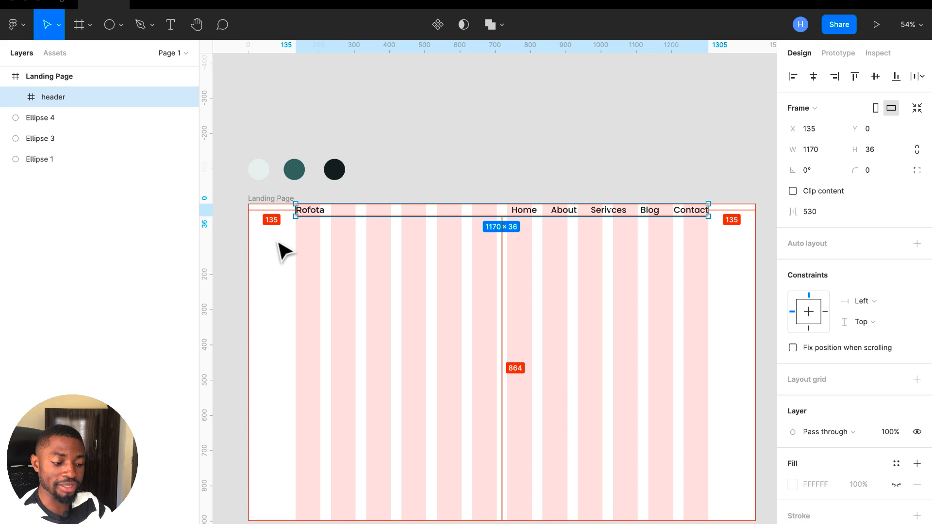
Step: Nudge the header frame down from the page's upper edge to Y 40, and back up to Y 32
key(alt)
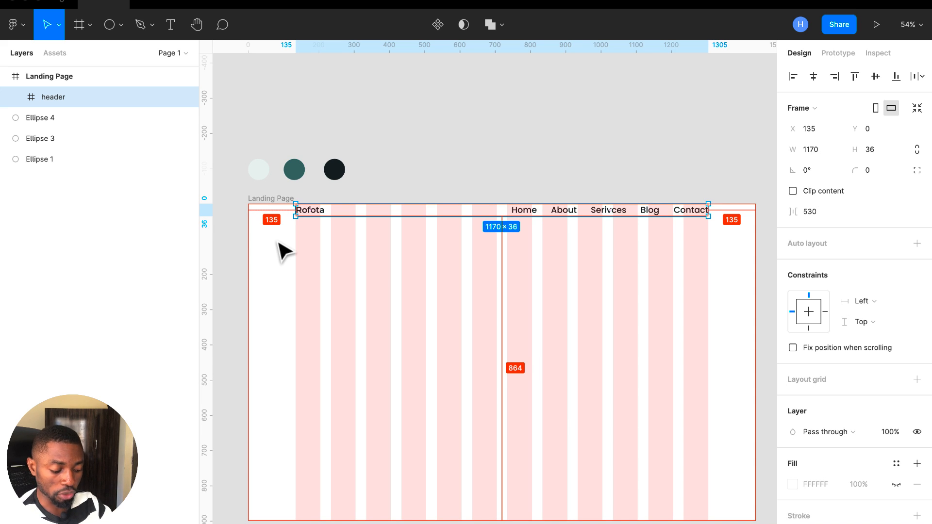
key(Down)
key(Down)
key(Down)
key(Down)
key(Down)
key(Down)
key(Down)
key(Down)
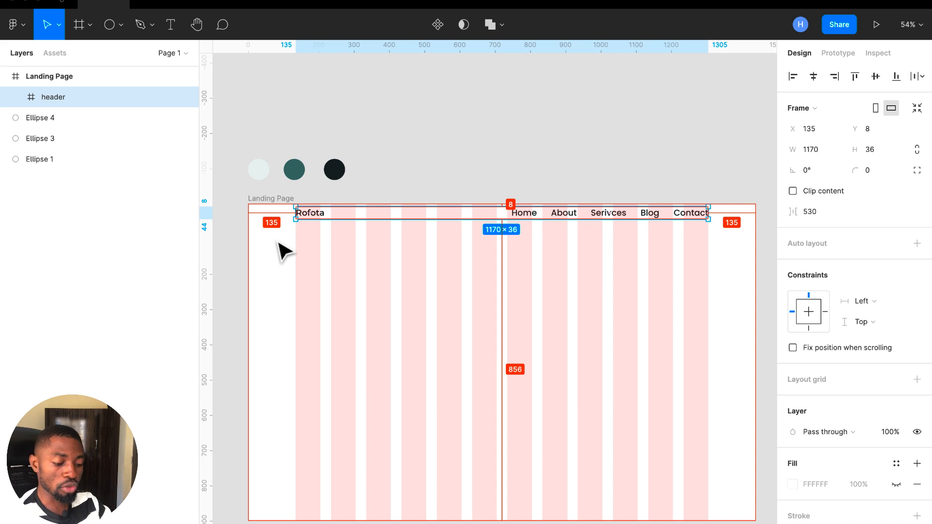
key(Down)
key(Down)
key(Down)
key(Down)
key(Down)
key(Down)
key(Down)
key(Down)
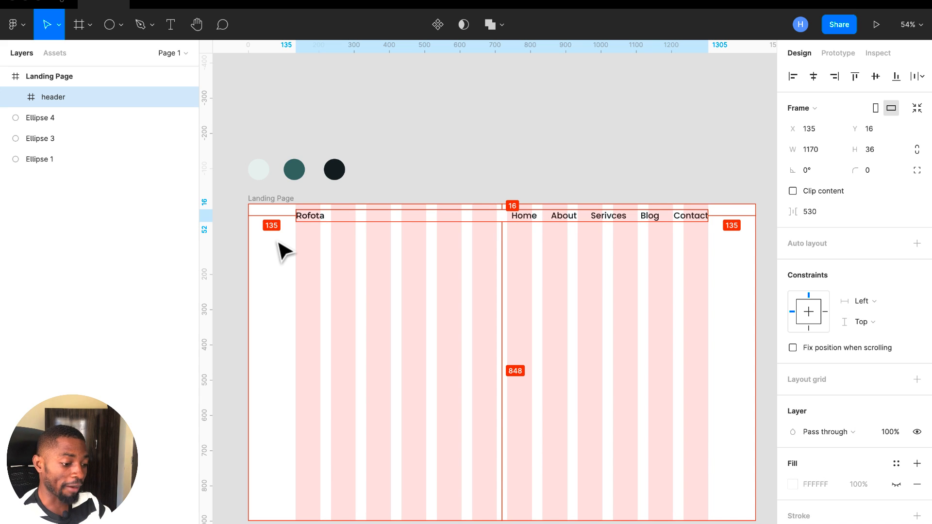
key(Down)
key(Down)
key(Down)
key(Down)
key(Down)
key(Down)
key(Down)
key(Down)
key(Down)
key(Down)
key(Down)
key(Down)
key(Down)
key(Down)
key(Down)
key(Down)
key(Down)
key(Down)
key(Down)
key(Down)
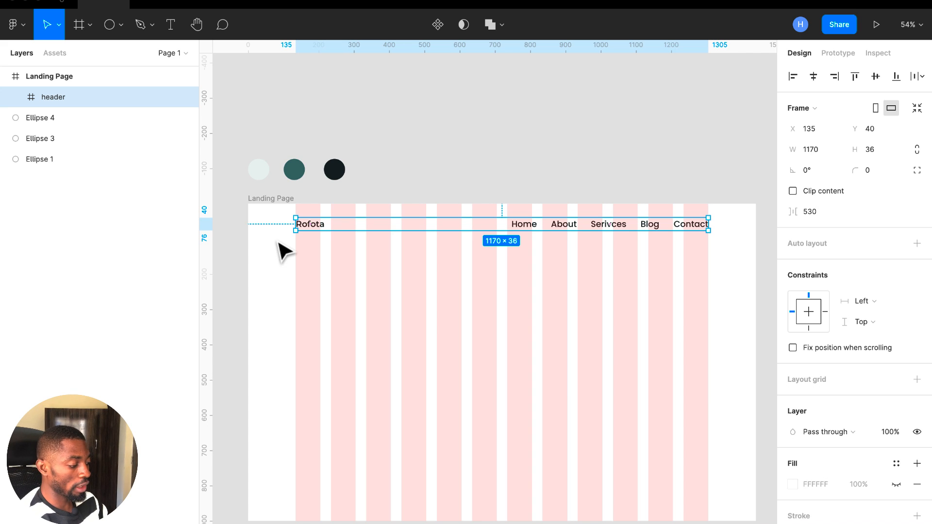
key(Up)
key(Up)
key(Up)
key(Up)
key(Up)
key(Up)
key(Up)
key(Up)
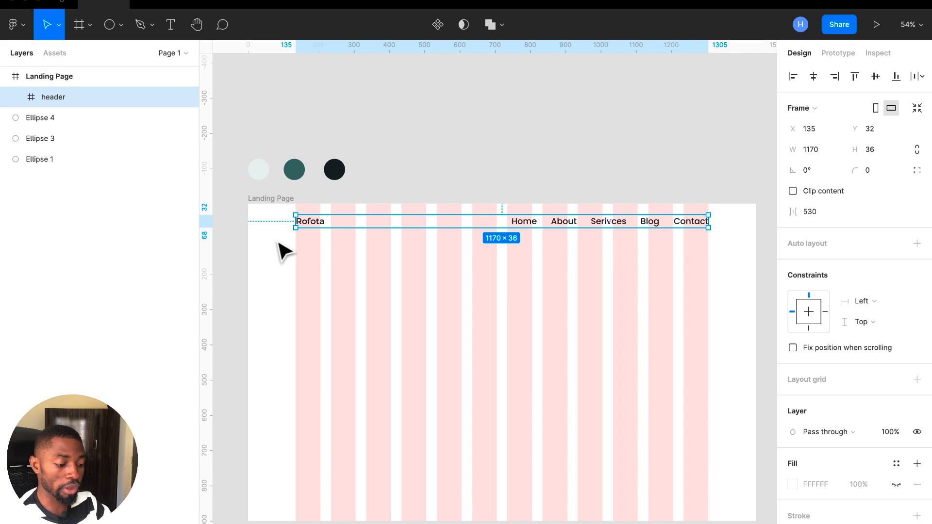
Step: Select the Landing Page frame and hide its 12-column layout grid
scroll(279, 218, down, 2)
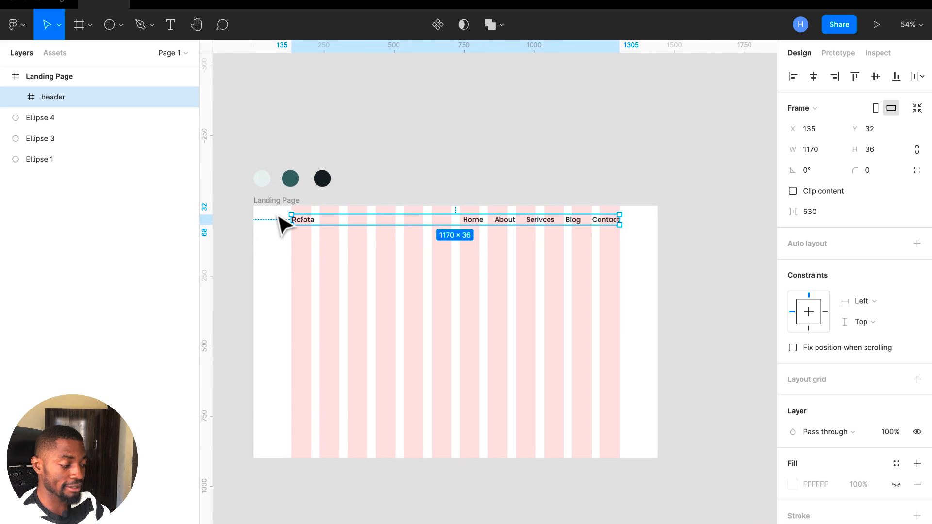
scroll(280, 219, down, 2)
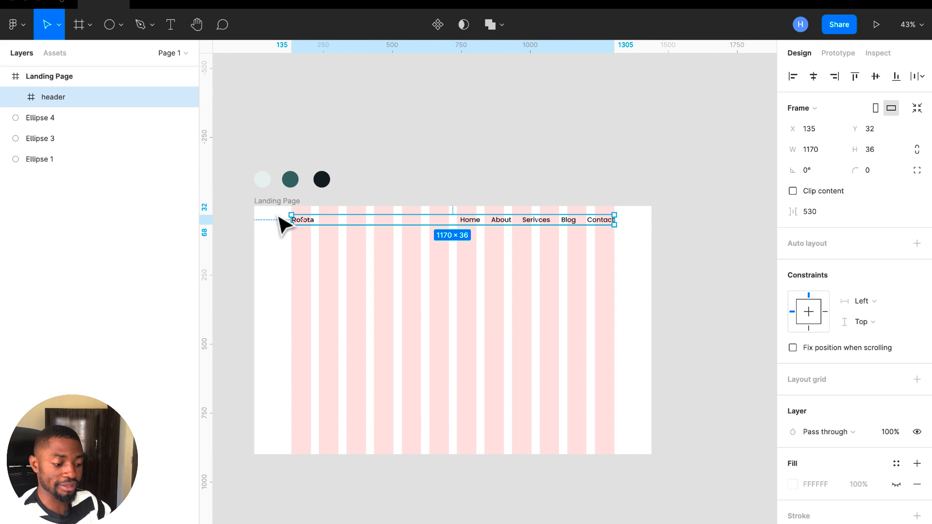
click(333, 193)
click(284, 201)
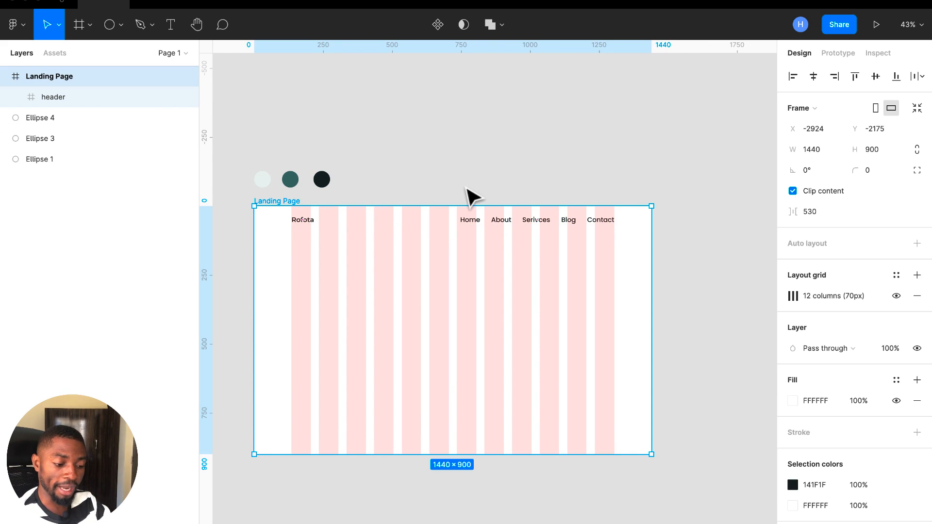
click(896, 297)
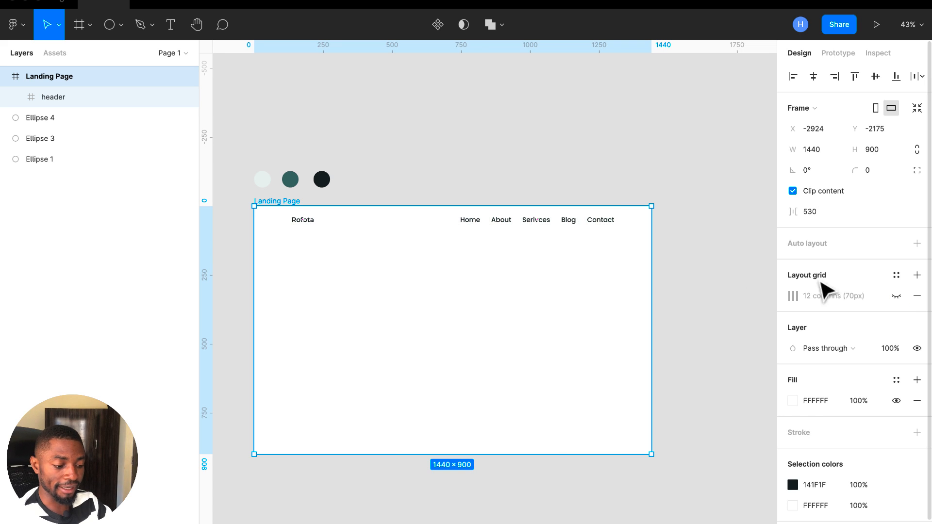
Step: Draw a full-width rectangle of about 1440 × 743 below the header, reaching the Landing Page's lower edge
scroll(686, 272, up, 3)
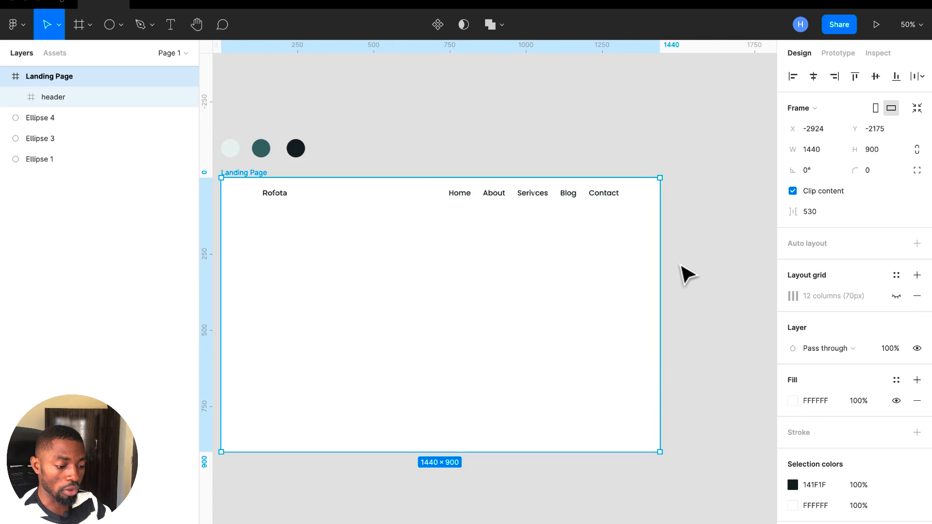
scroll(687, 272, left, 3)
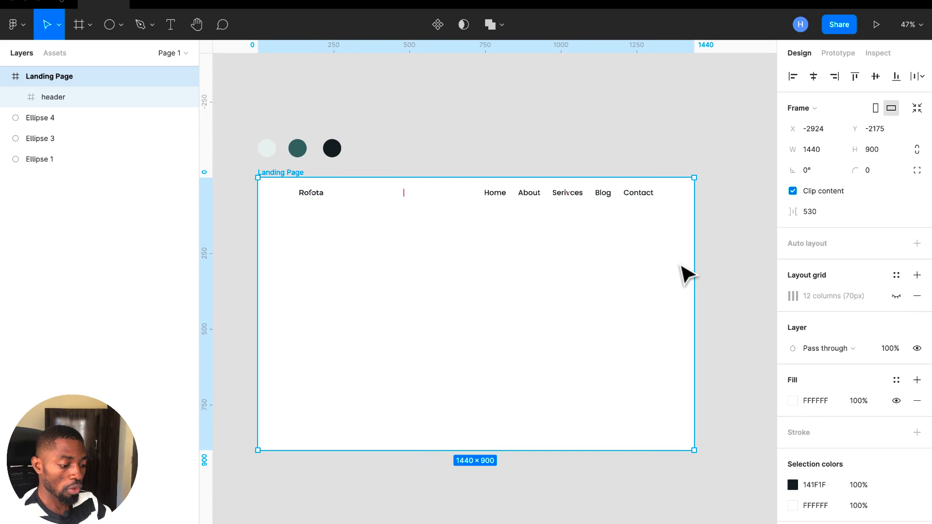
click(94, 31)
key(Escape)
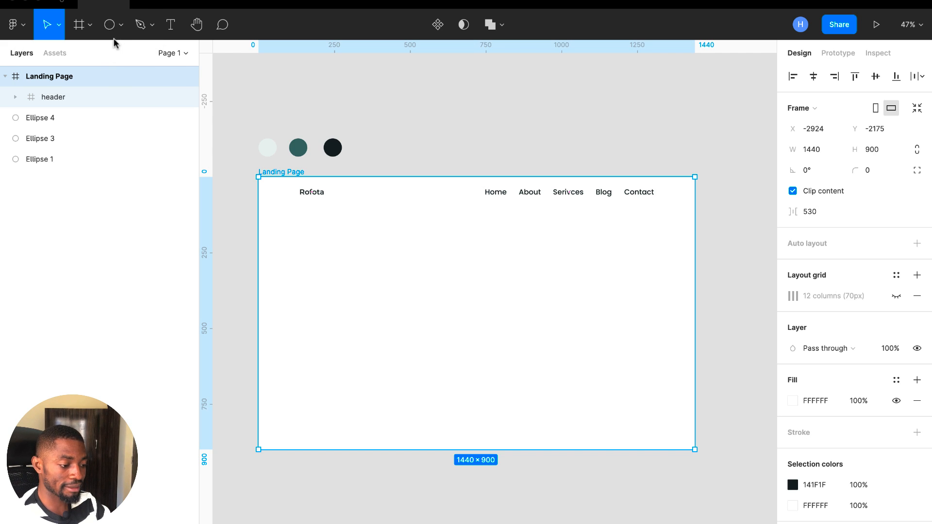
click(121, 24)
click(112, 56)
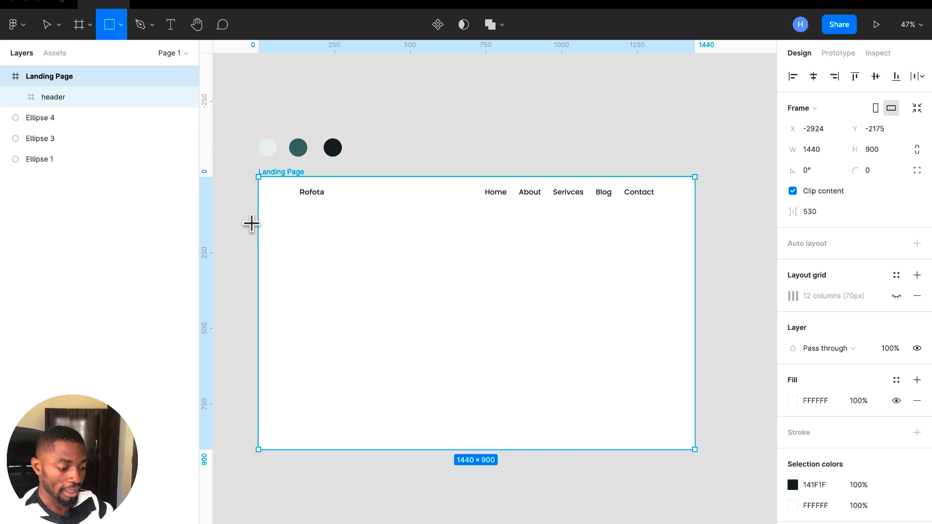
mouse_move(257, 224)
mouse_down()
mouse_move(412, 331)
mouse_move(596, 359)
mouse_move(691, 430)
mouse_move(695, 449)
mouse_up()
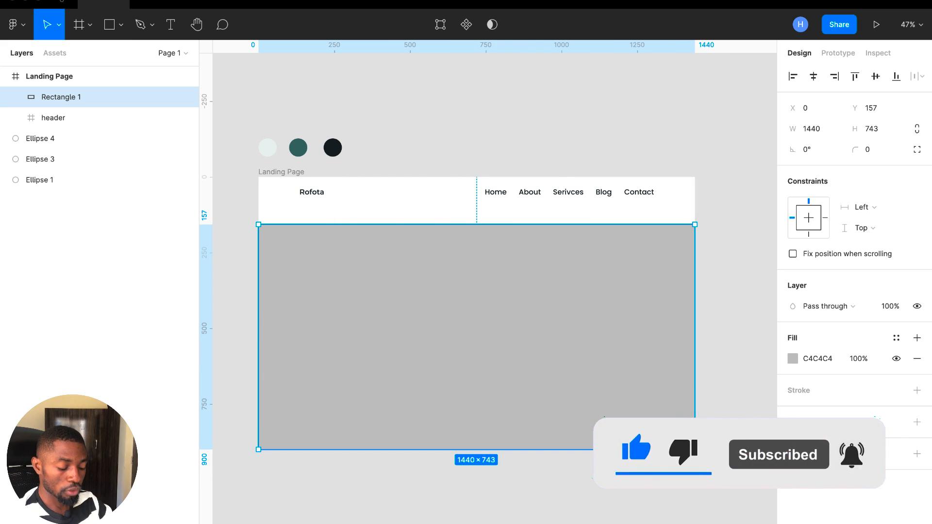
Step: Show the rectangle's distance to the header and nudge it up to Y 100, leaving a 32 px gap
key(alt)
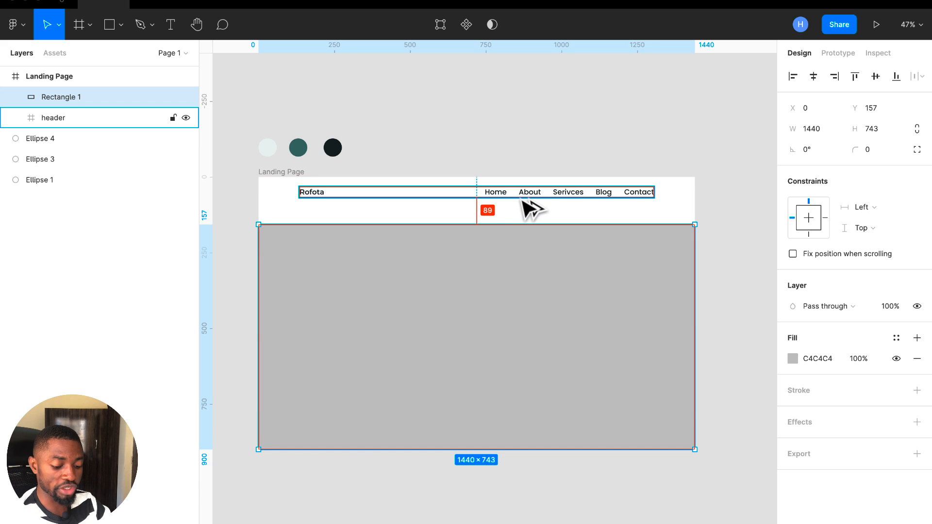
key(shift+Up)
key(shift+Up)
key(shift+Up)
key(shift+Up)
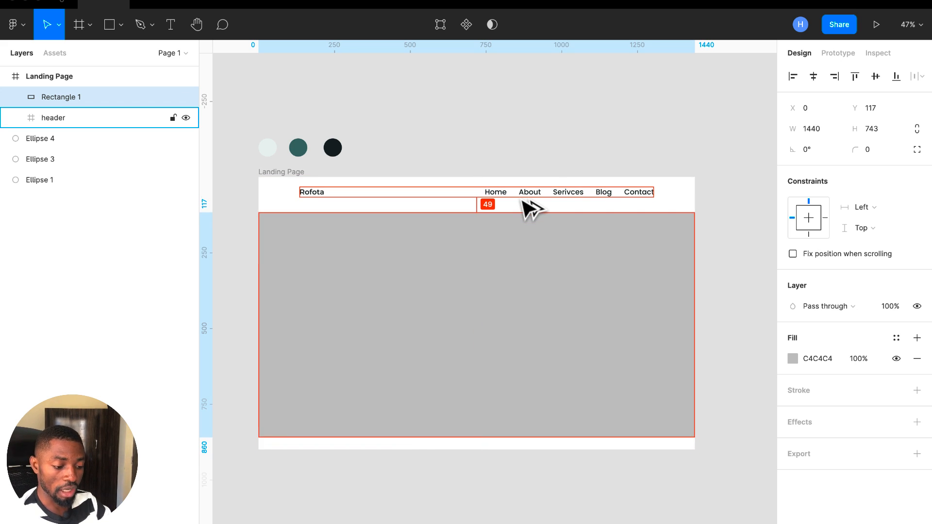
key(shift+Up)
key(Up)
key(Up)
key(Up)
key(Up)
key(Up)
key(Up)
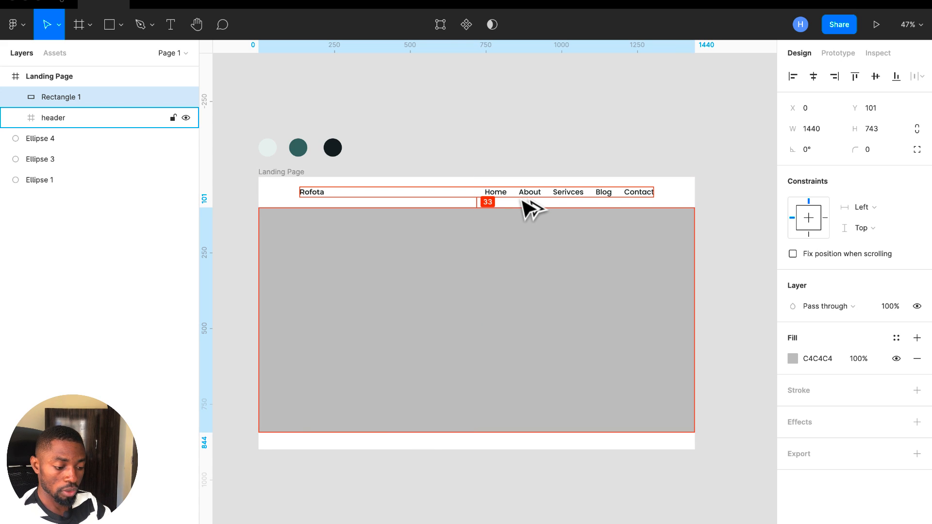
key(Up)
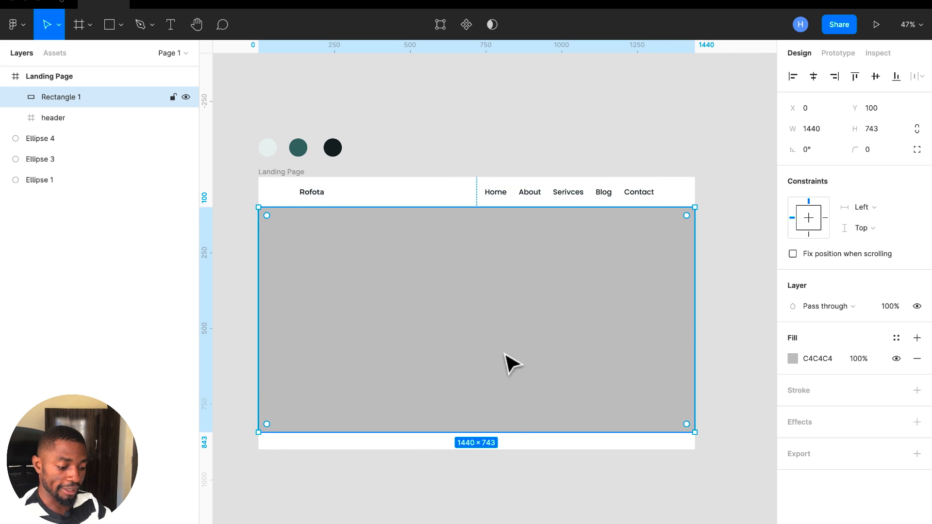
Step: Extend the rectangle's lower edge to the Landing Page's lower edge, making it 800 high, and deselect it
drag(494, 432, 494, 451)
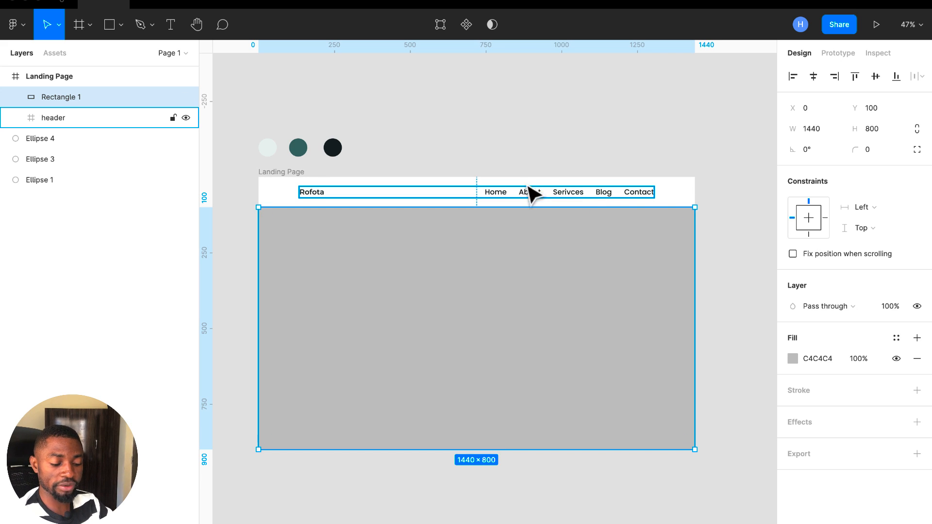
click(588, 131)
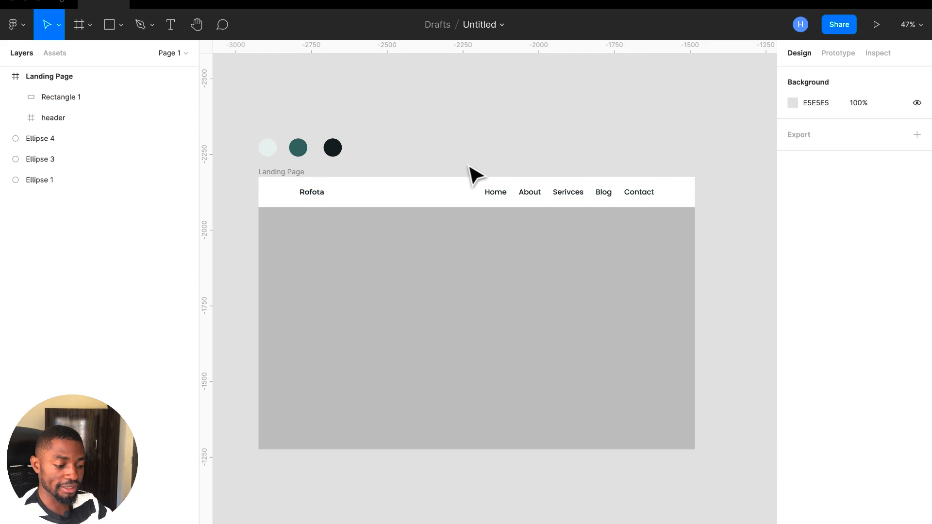
scroll(469, 162, up, 2)
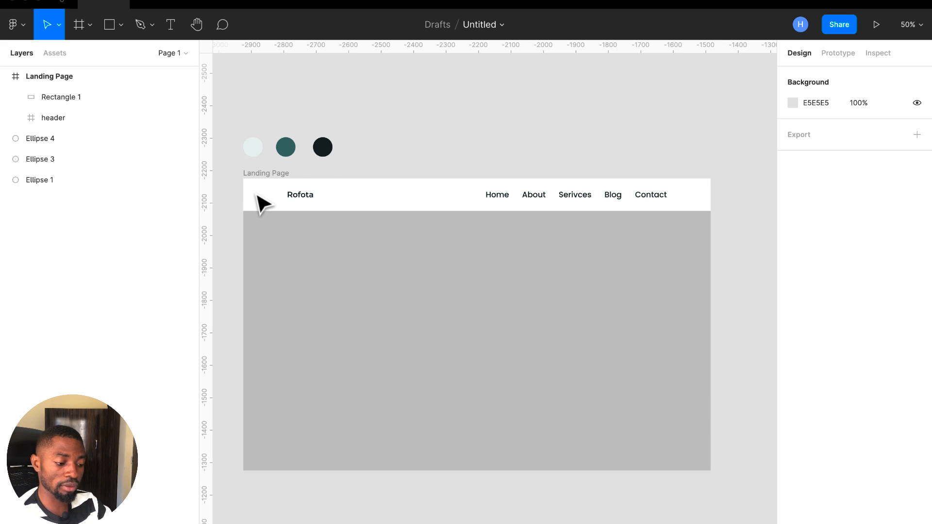
click(135, 75)
click(316, 119)
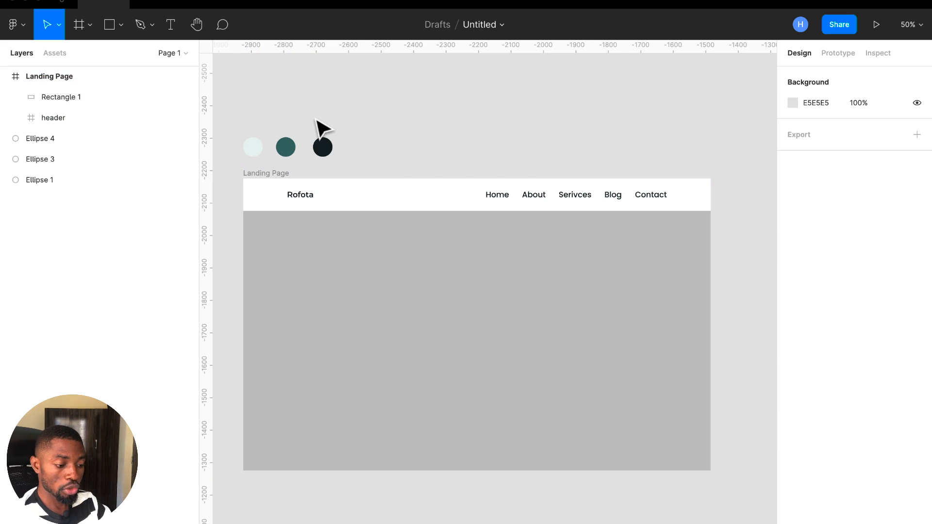
Step: Wrap the grey rectangle in a frame and name that frame "hero section"
click(422, 285)
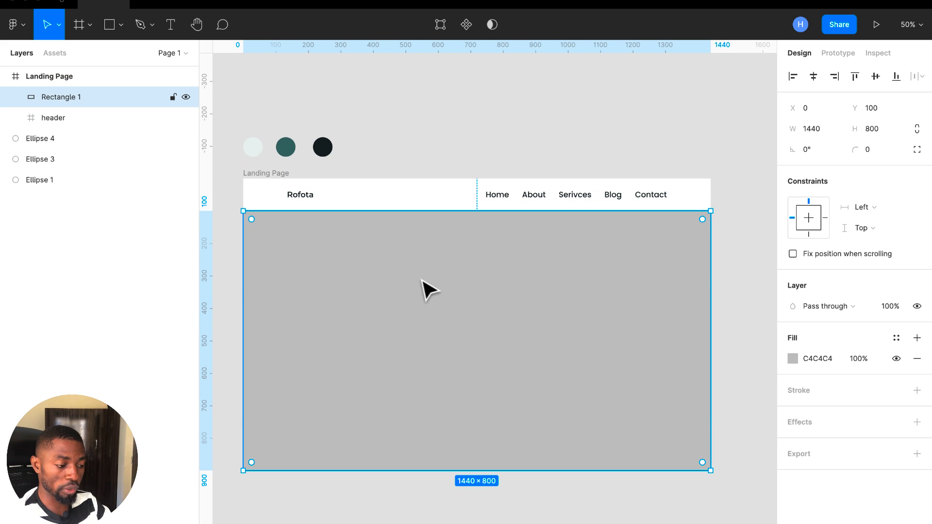
right_click(439, 249)
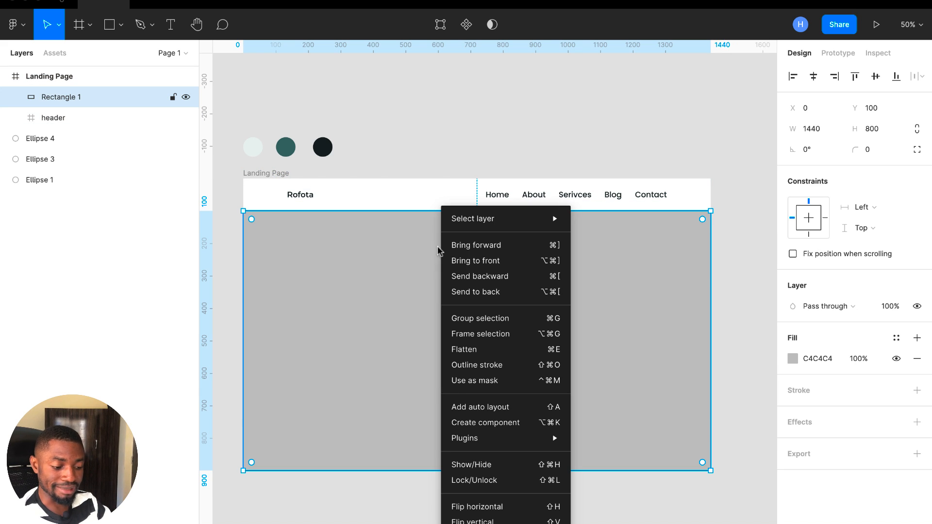
click(470, 335)
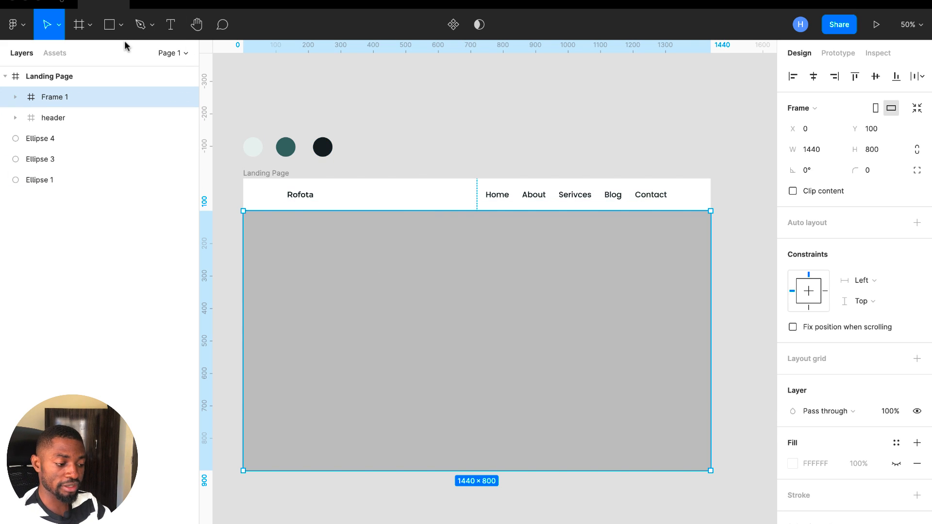
click(16, 97)
double_click(53, 98)
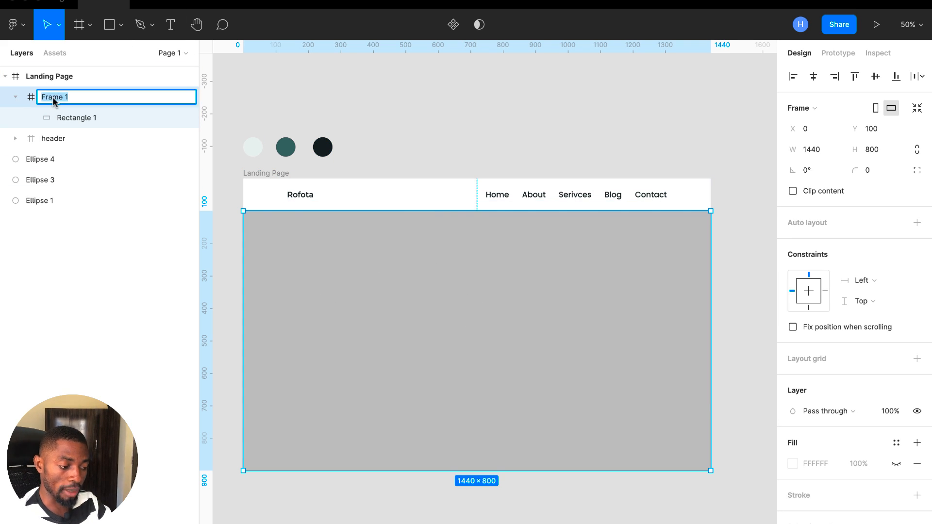
text(hero se)
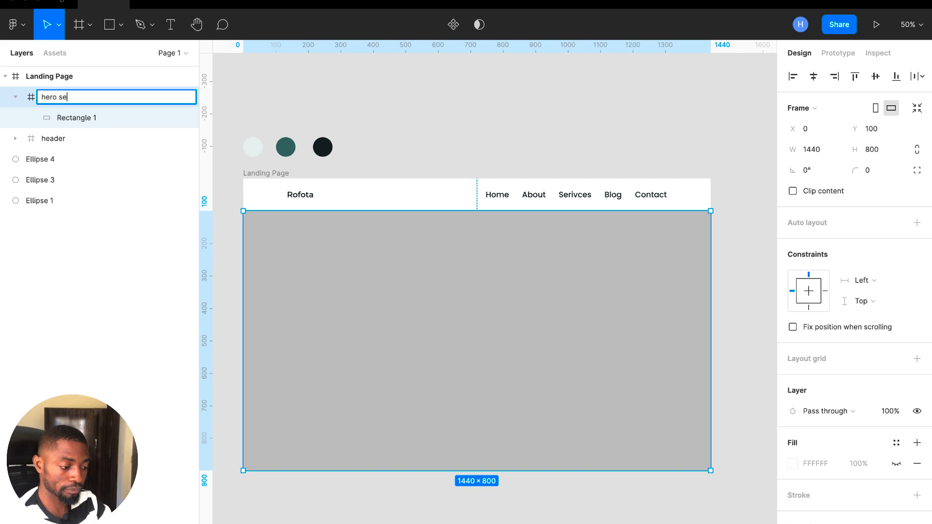
text(ction)
key(Return)
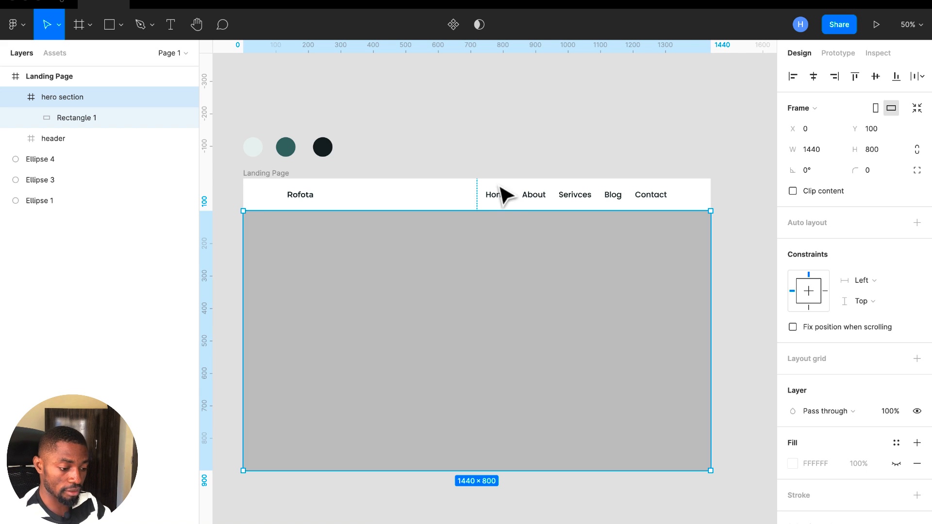
Step: Copy the Home link text into the hero section and place it at about X 146, Y 162
double_click(504, 199)
click(504, 200)
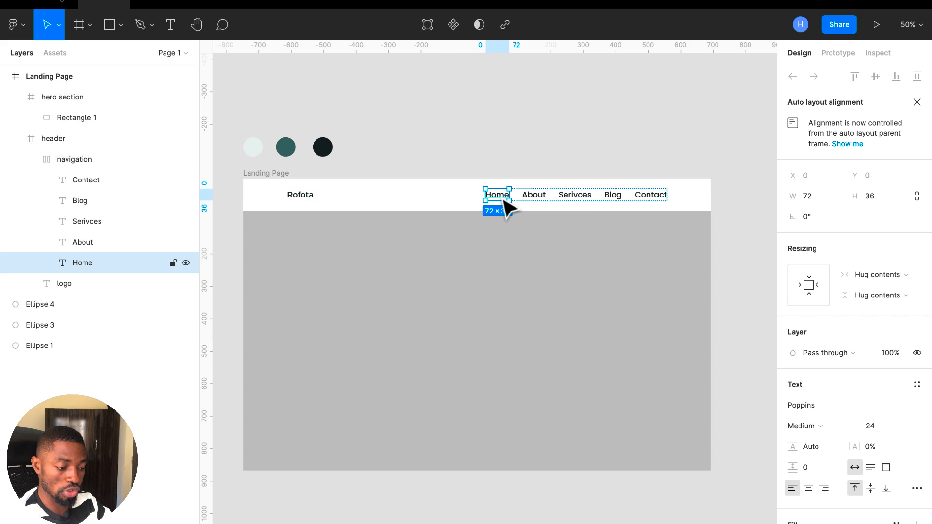
key(ctrl+c)
click(391, 290)
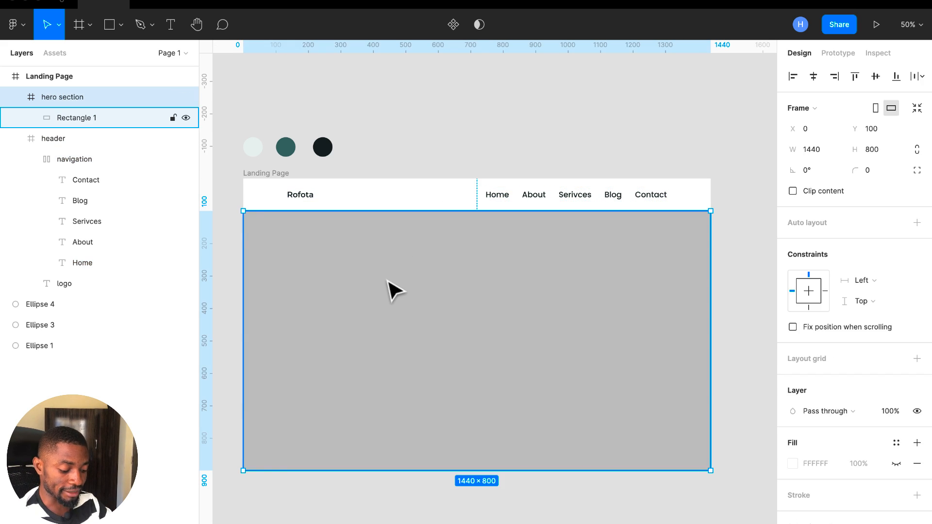
key(ctrl+v)
drag(257, 221, 304, 275)
Step: Replace the copied text with "Beauty, Smooth & Elegant"
double_click(303, 270)
text(Beauty,)
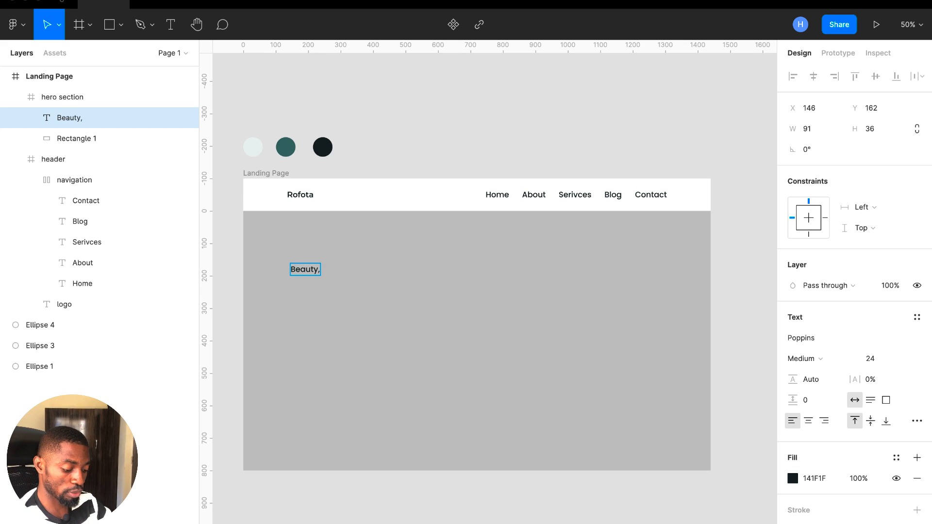
text( Smooth)
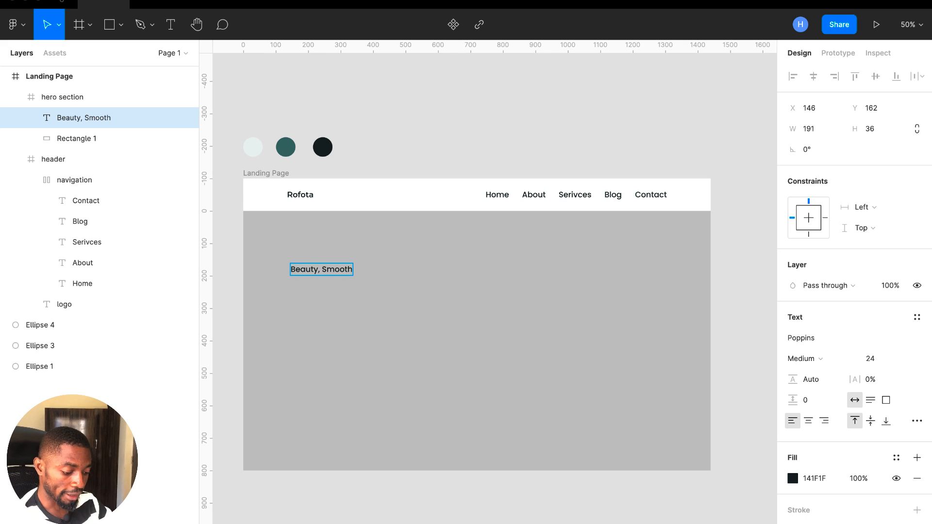
text( &)
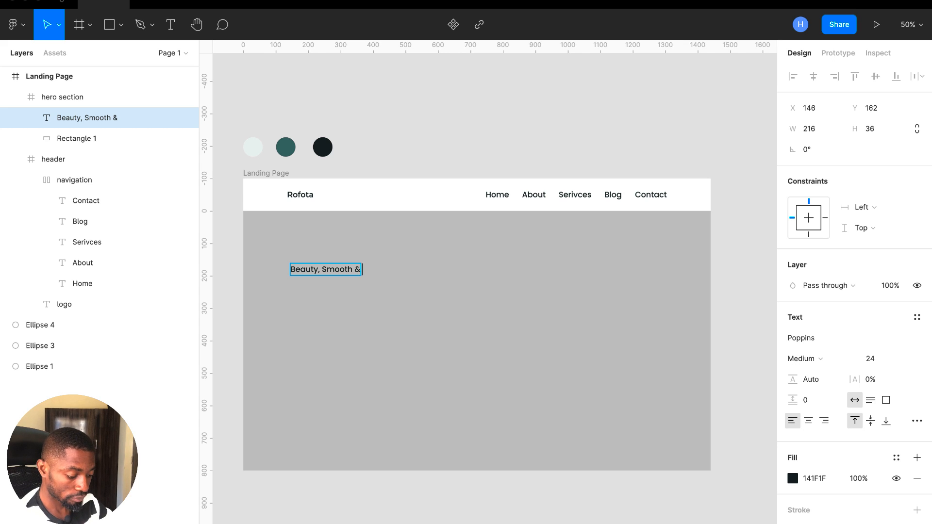
text( Elegat)
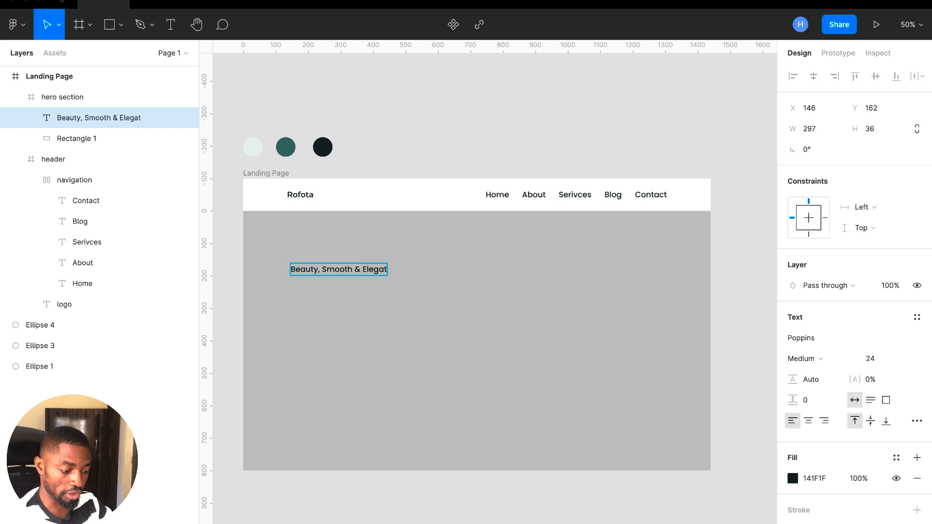
key(BackSpace)
text(nt)
key(Escape)
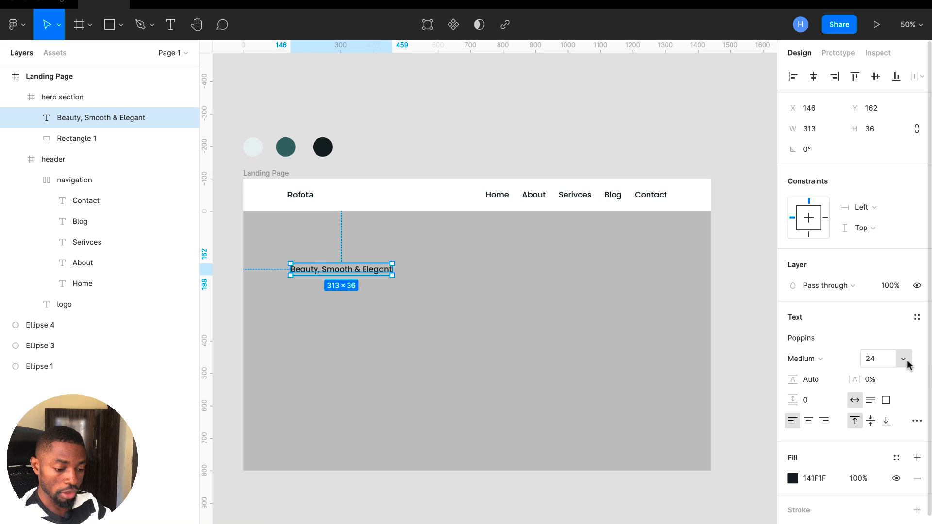
Step: Set the "Beauty, Smooth & Elegant" text to font size 32 and Poppins weight Regular
click(900, 359)
click(895, 360)
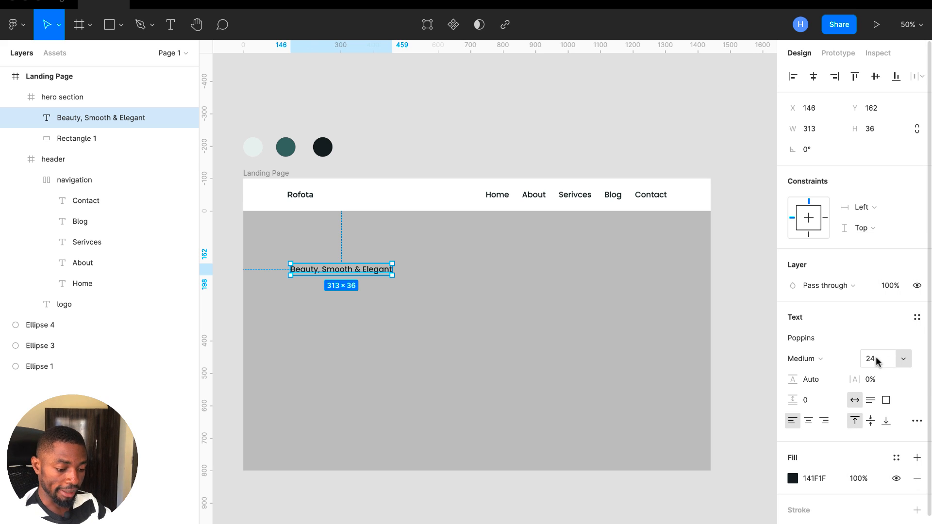
click(877, 359)
text(32)
key(Return)
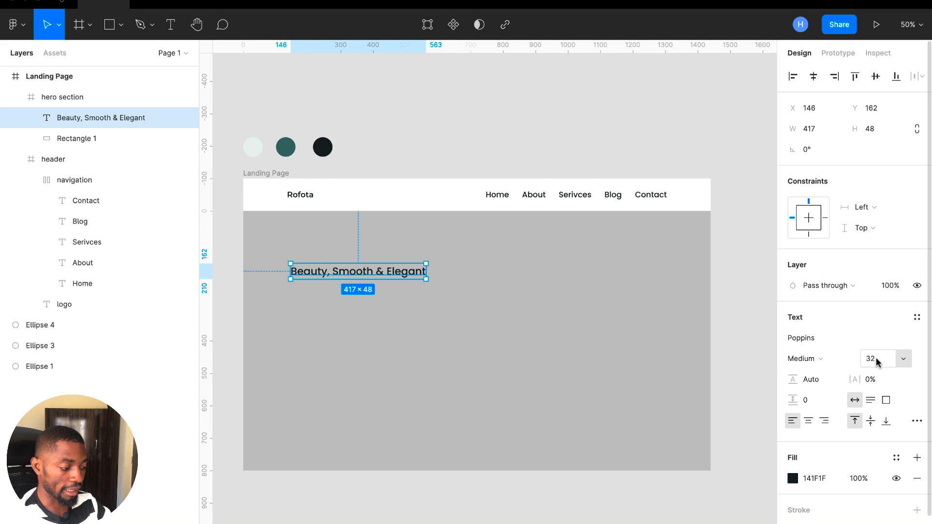
click(837, 362)
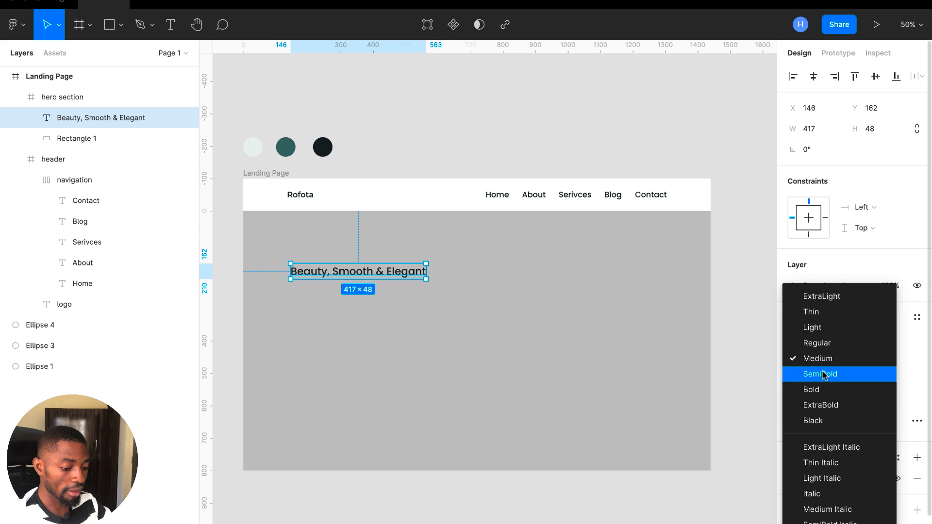
click(818, 347)
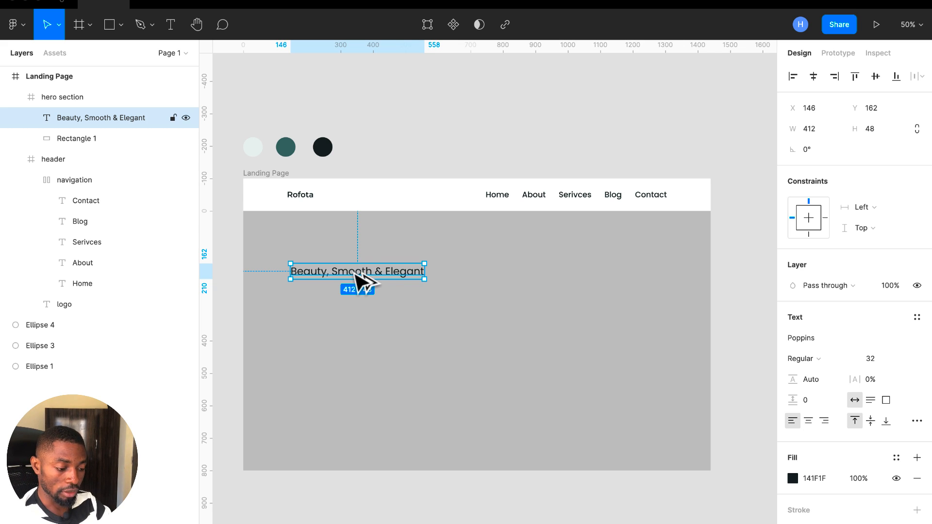
Step: Duplicate the "Beauty, Smooth & Elegant" text to X 146, Y 252 and replace the copy's text with "Modern Furnitures"
drag(357, 281, 356, 312)
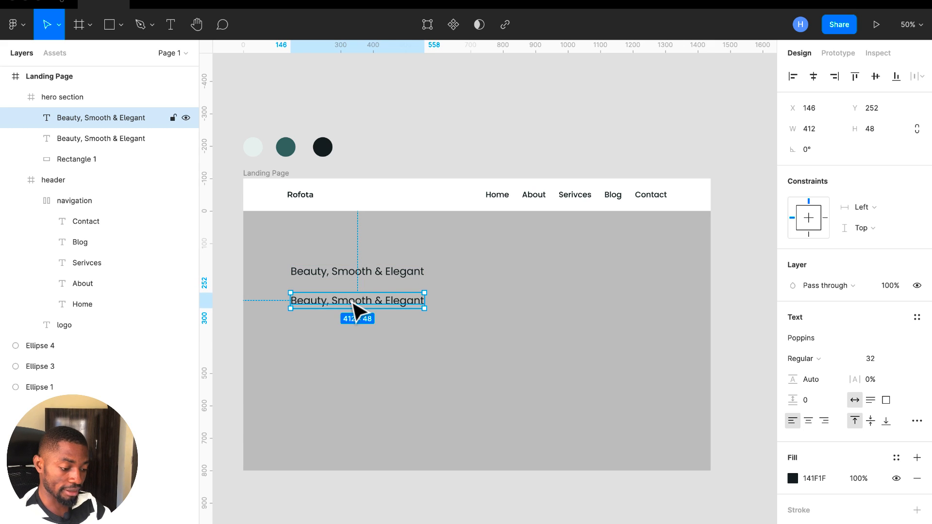
double_click(350, 300)
text(Mo)
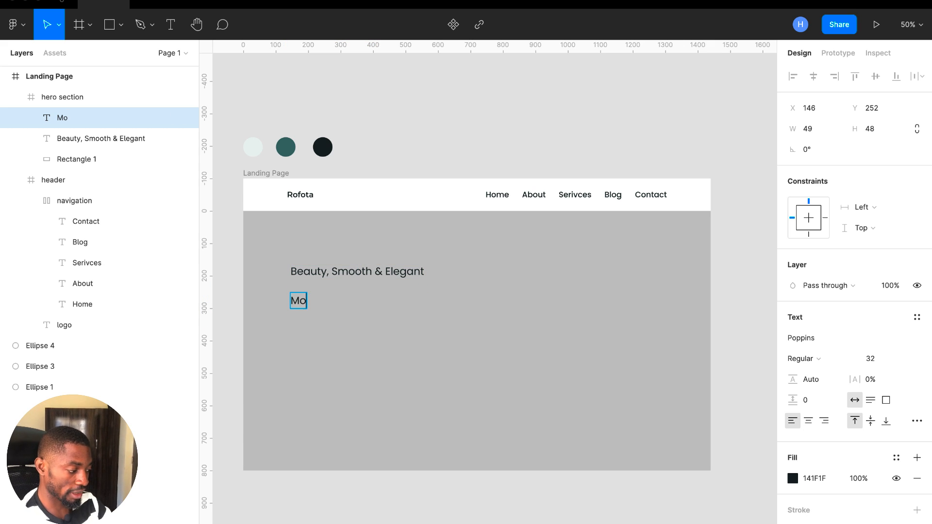
text(dern F)
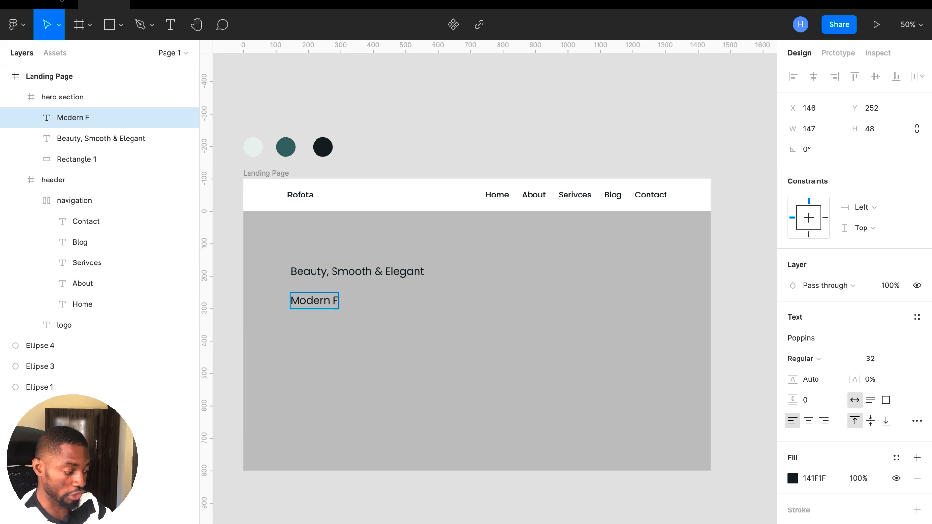
text(urnitures)
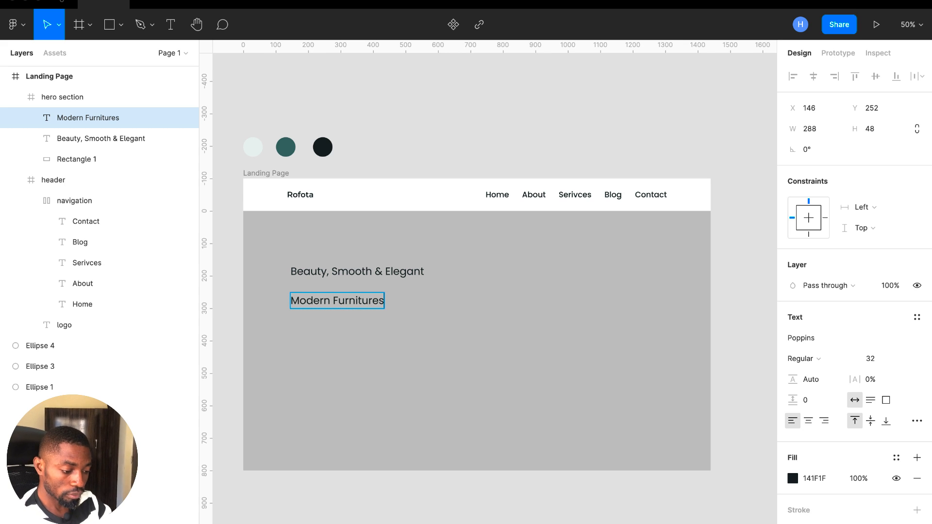
key(Escape)
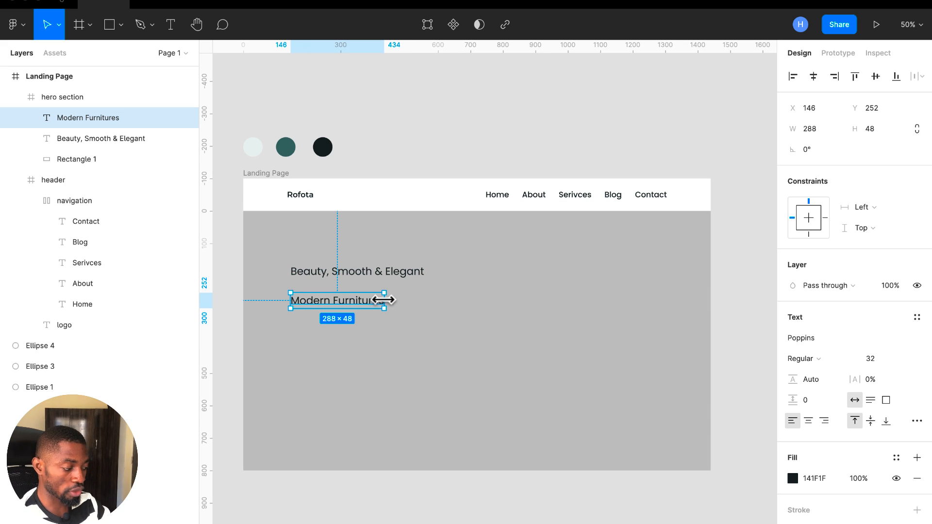
Step: Switch to Google Fonts in the browser and search the font families for "noto serif"
key(ctrl+Right)
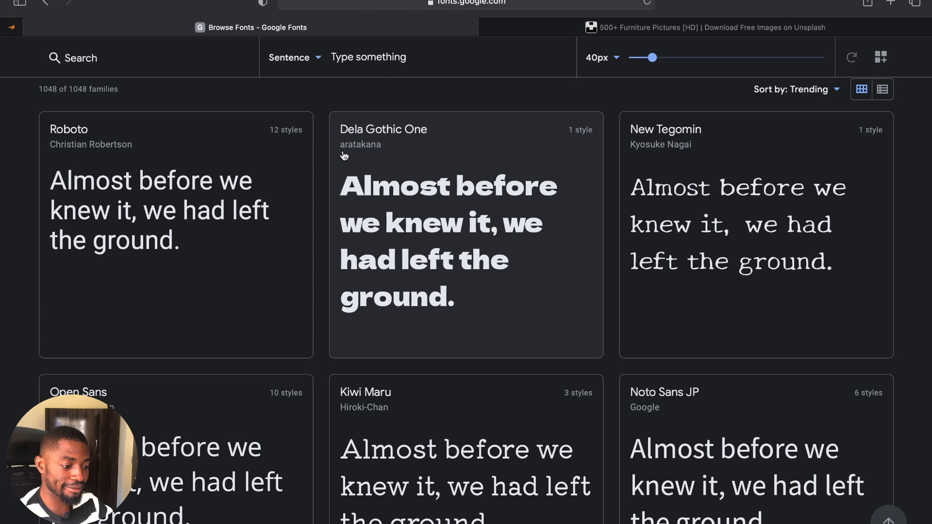
scroll(388, 80, up, 5)
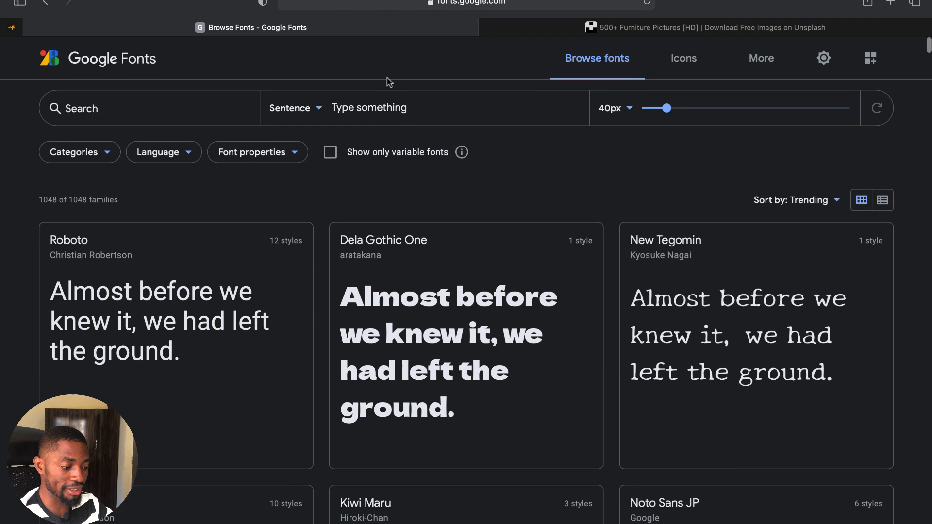
click(220, 102)
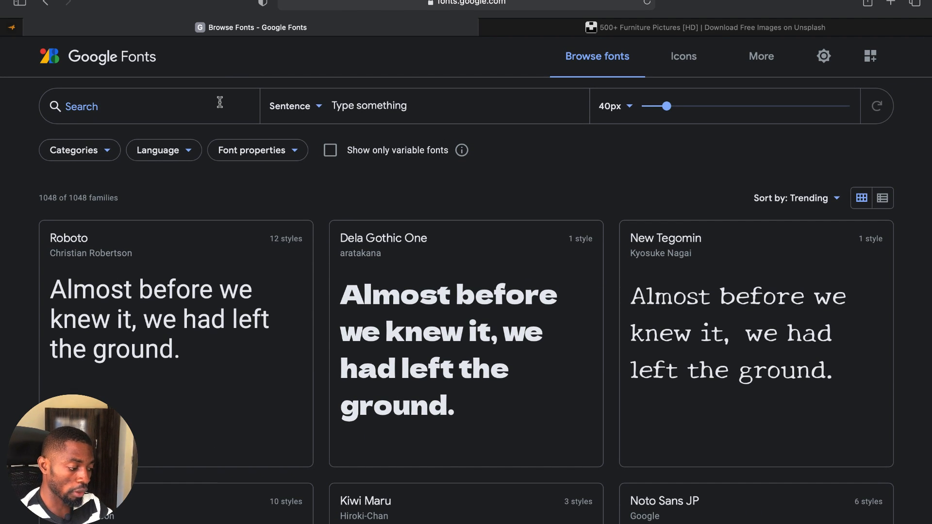
text(not)
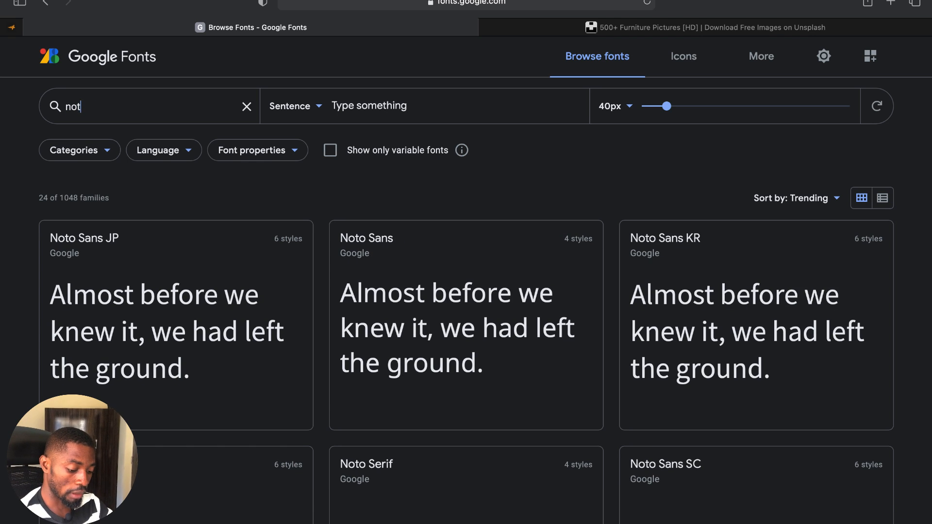
text(o)
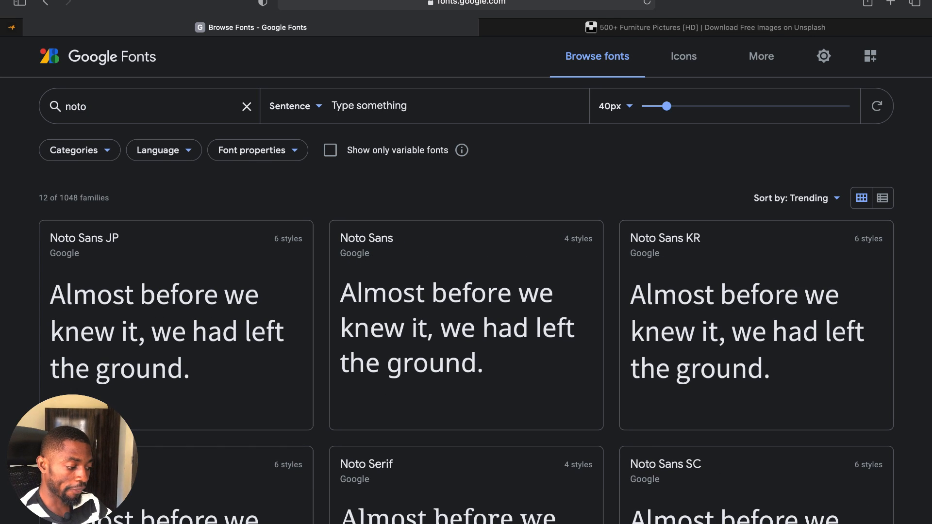
text( serif)
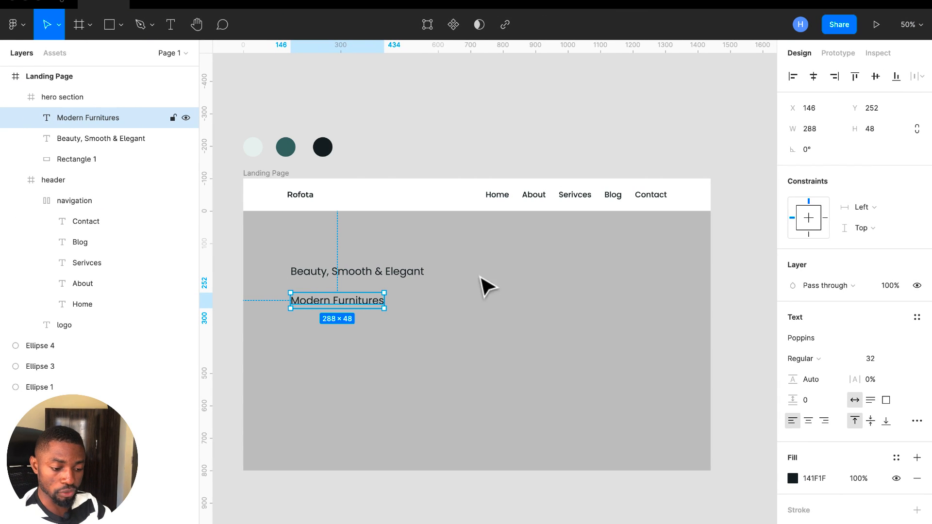
Step: Back in Figma, set the font of the "Modern Furnitures" text to Noto Sans
click(823, 342)
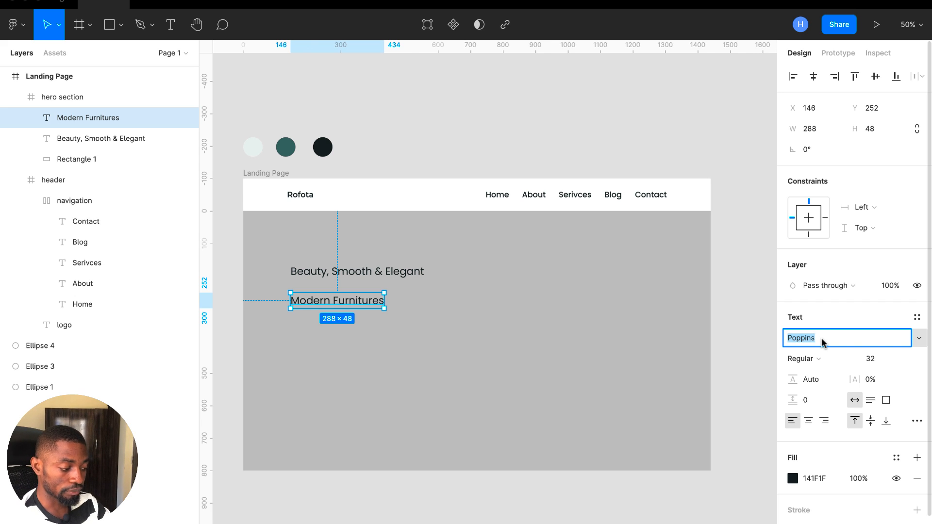
text(Noto)
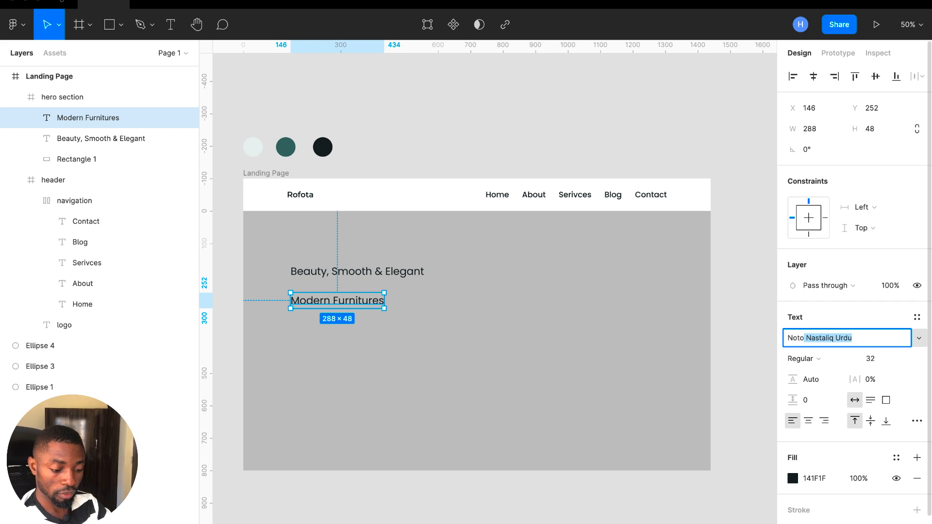
text( Sari)
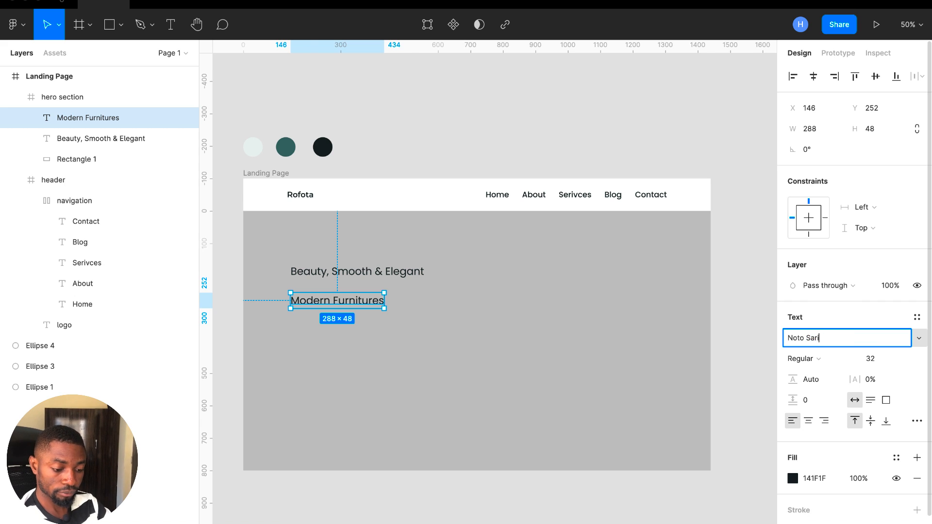
key(BackSpace)
key(BackSpace)
key(BackSpace)
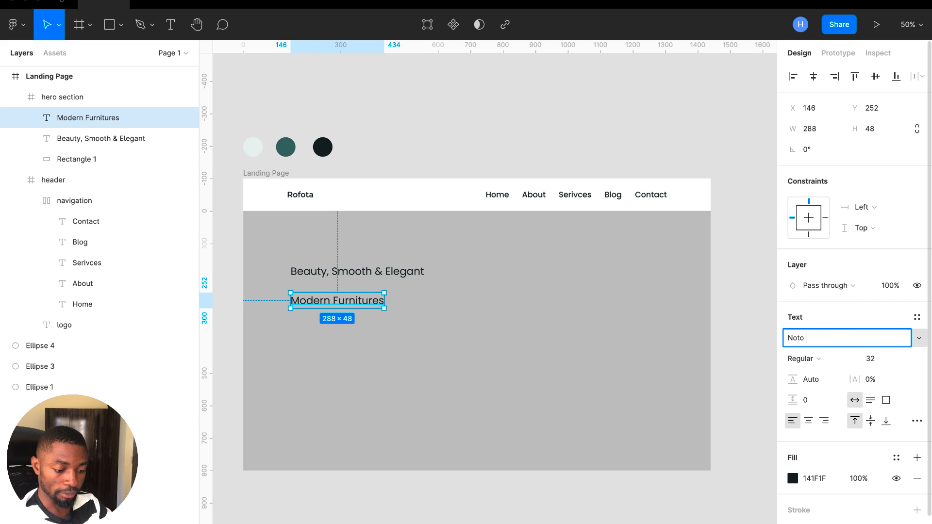
text(a)
key(BackSpace)
text(Sans)
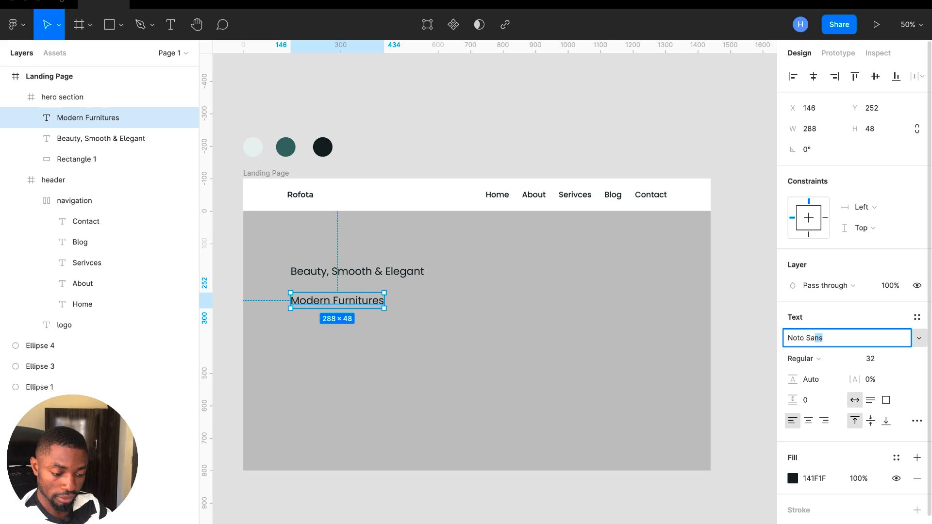
Step: Change the font family of the "Modern Furnitures" text to Noto Serif
click(919, 338)
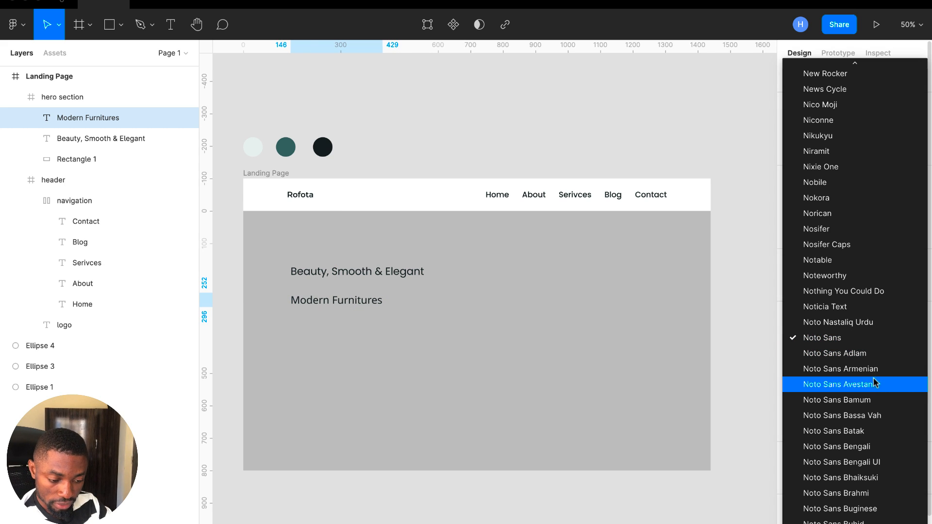
scroll(860, 361, down, 5)
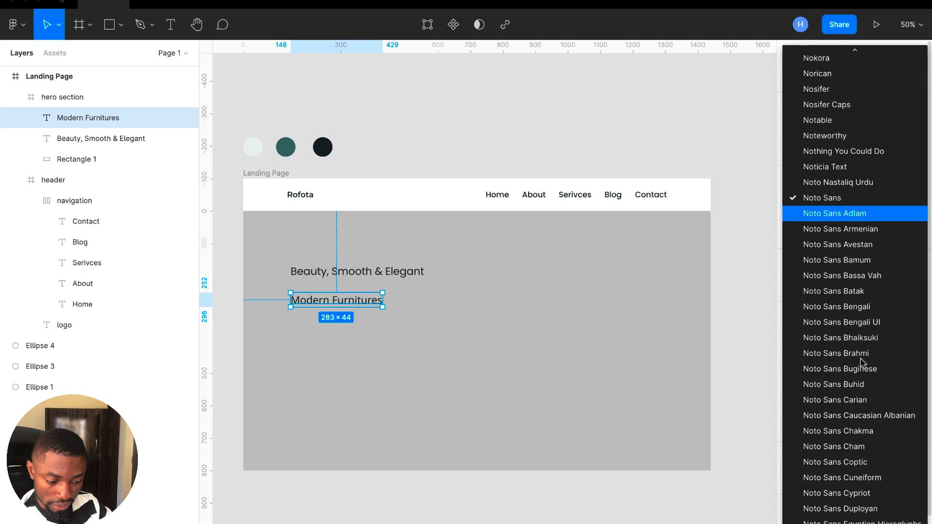
scroll(860, 361, down, 5)
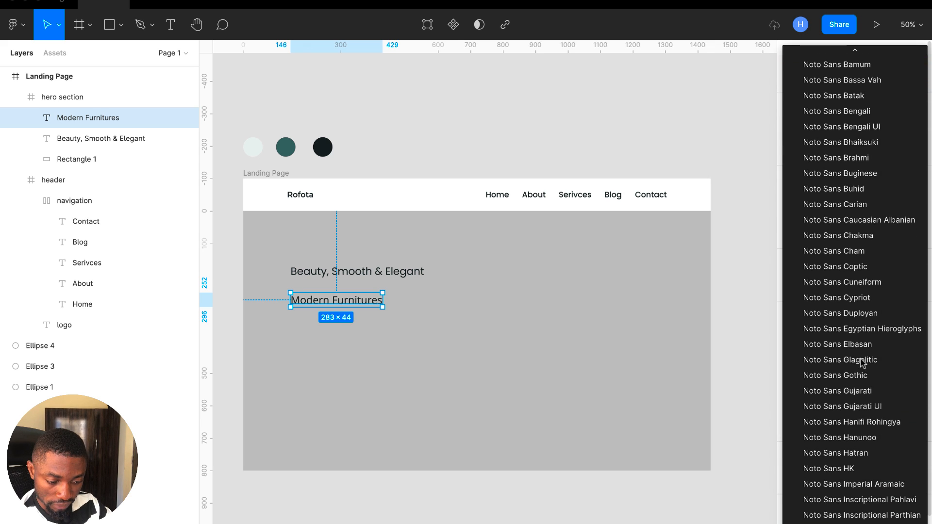
scroll(861, 361, down, 5)
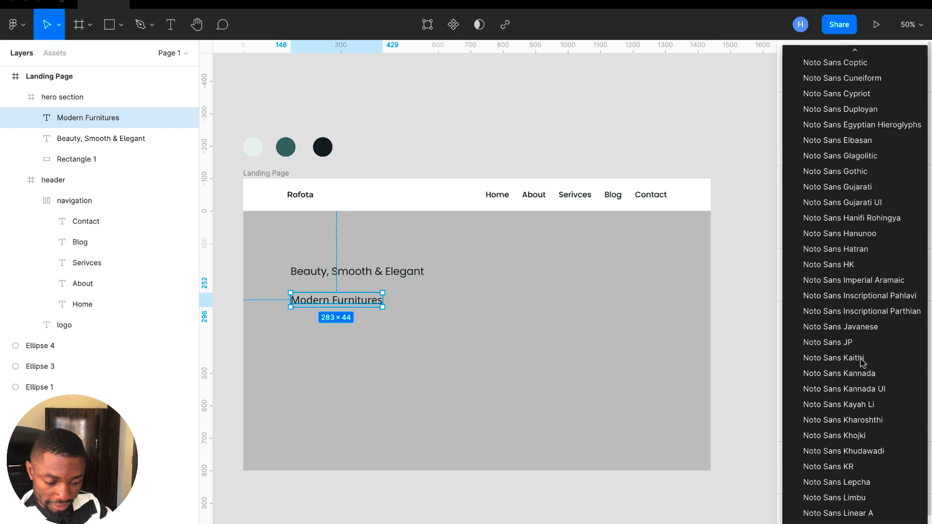
scroll(861, 362, down, 5)
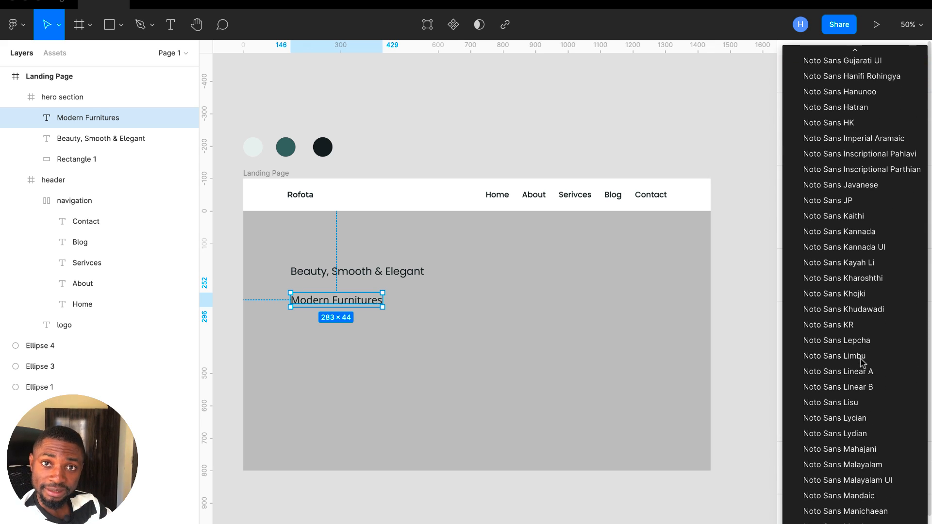
scroll(862, 362, down, 5)
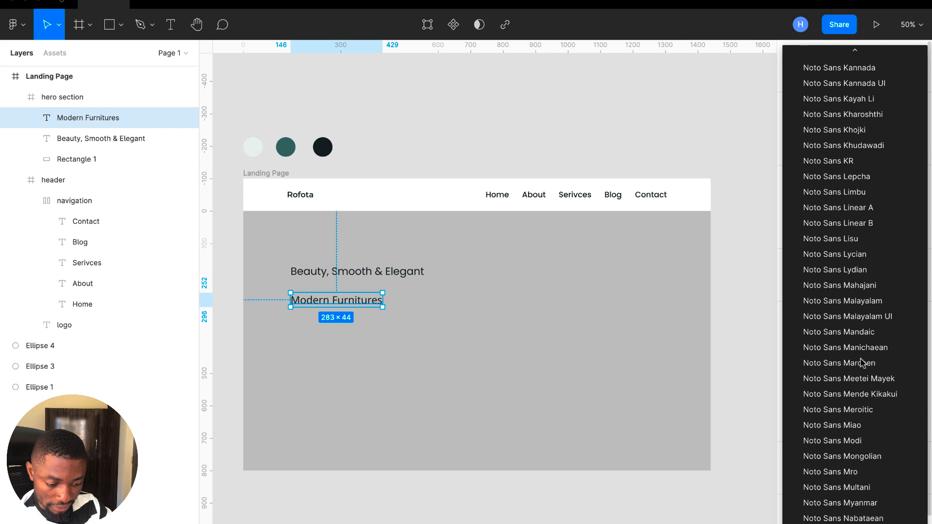
scroll(862, 361, down, 5)
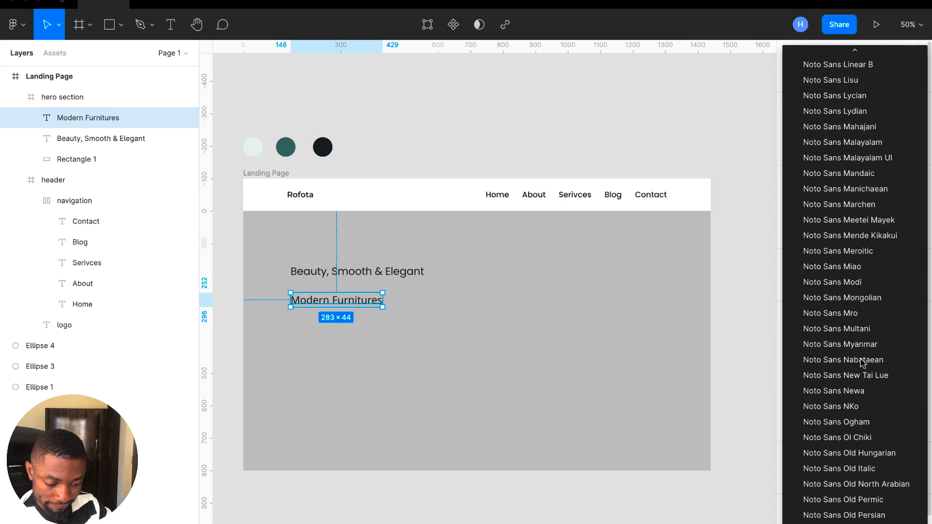
scroll(862, 362, down, 12)
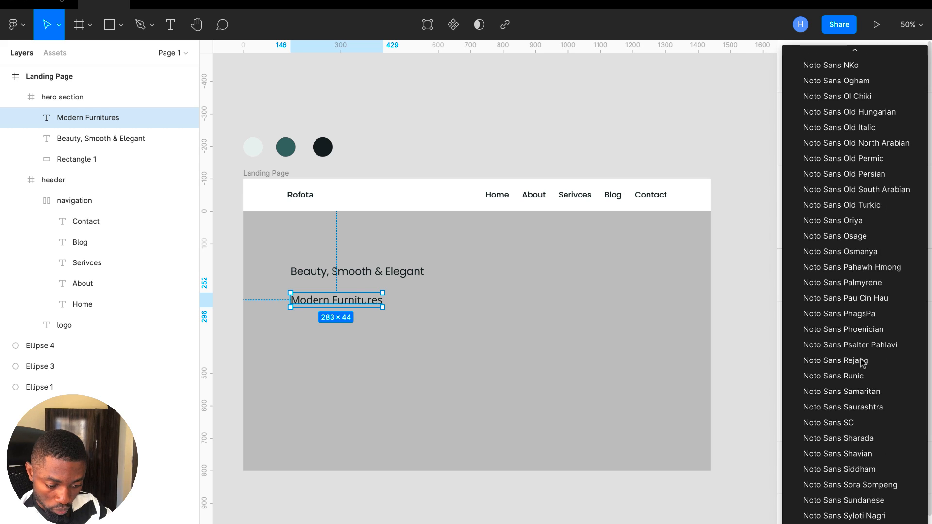
scroll(863, 361, down, 12)
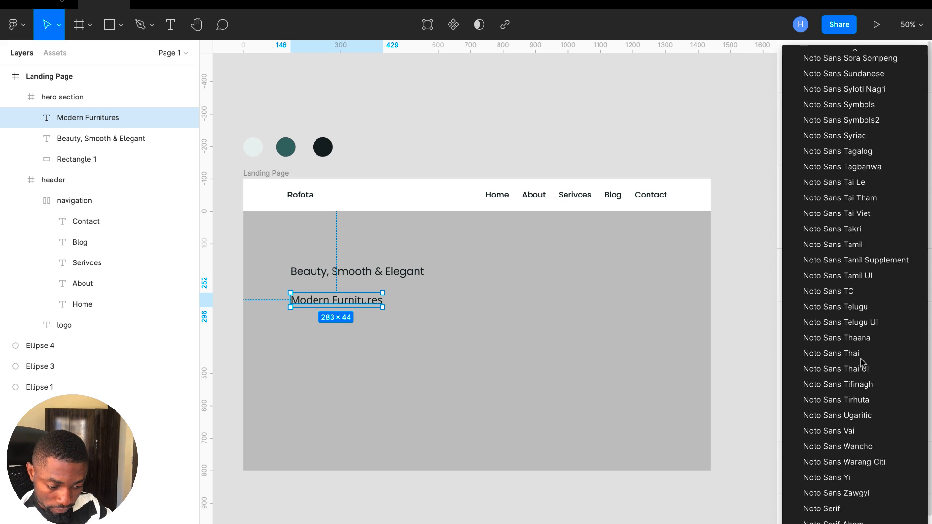
click(847, 434)
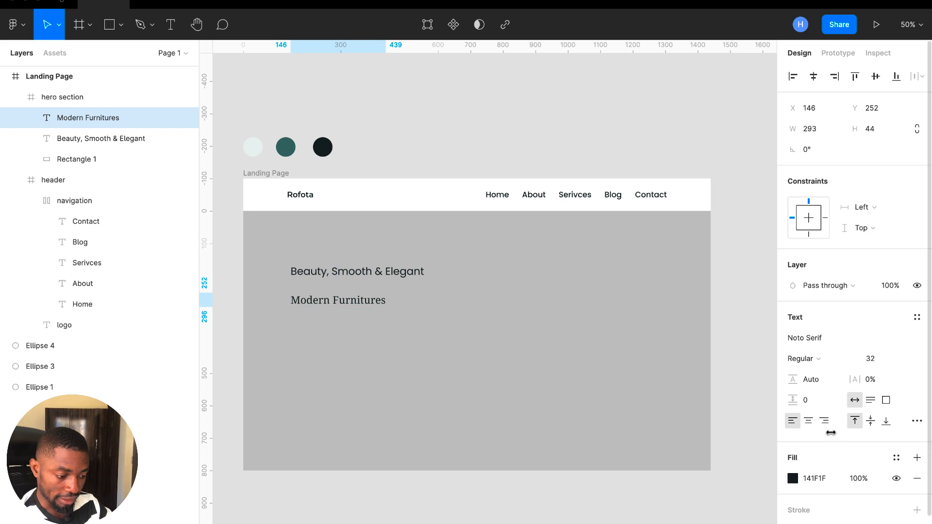
Step: Set the "Modern Furnitures" text to SemiBold weight and font size 56
click(827, 363)
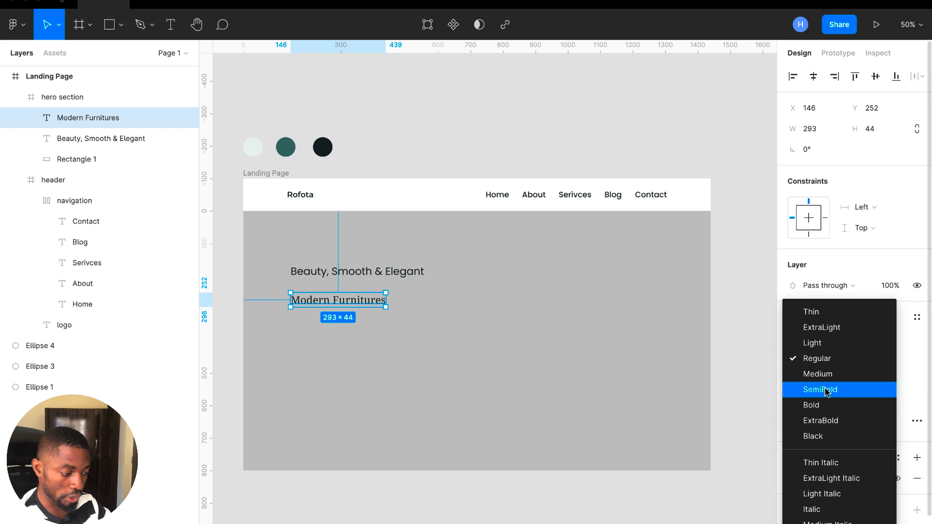
click(825, 389)
click(888, 363)
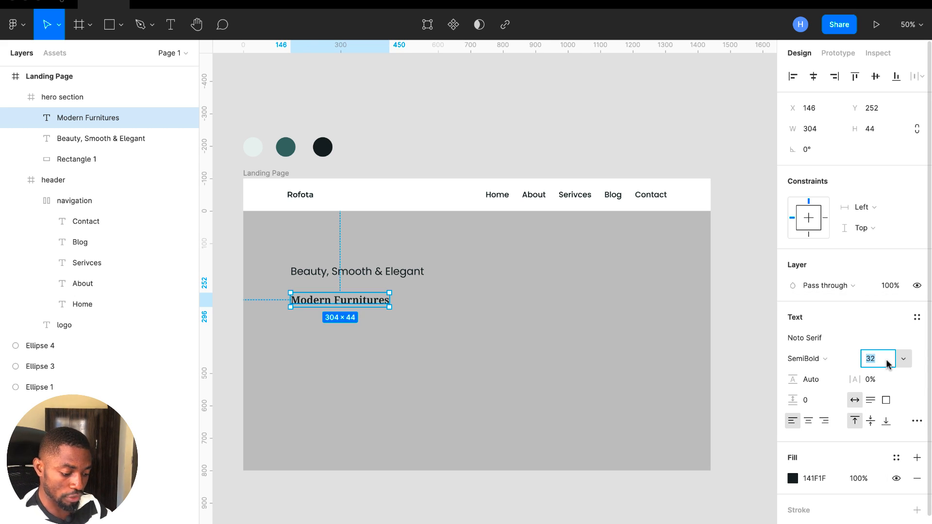
text(56)
key(Return)
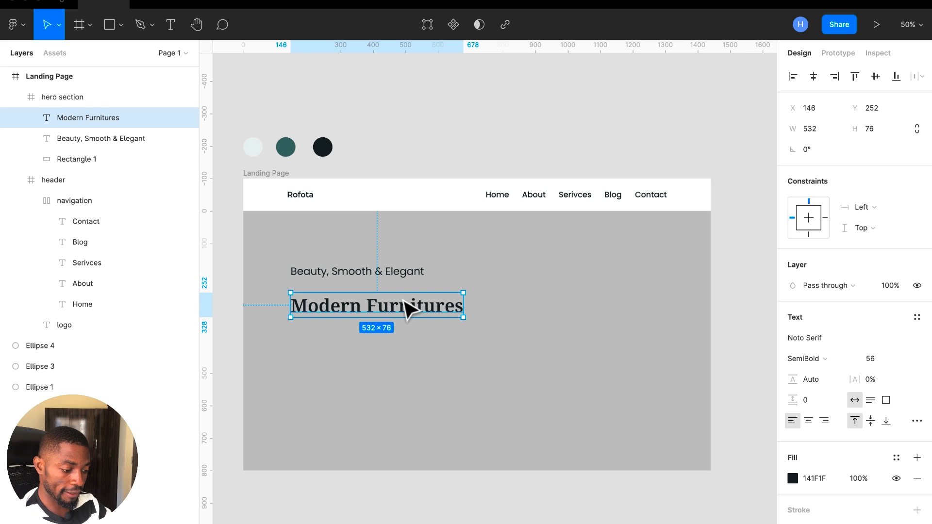
Step: Duplicate the "Beauty, Smooth & Elegant" text below the "Modern Furnitures" headline, at X 146, Y 352
click(387, 275)
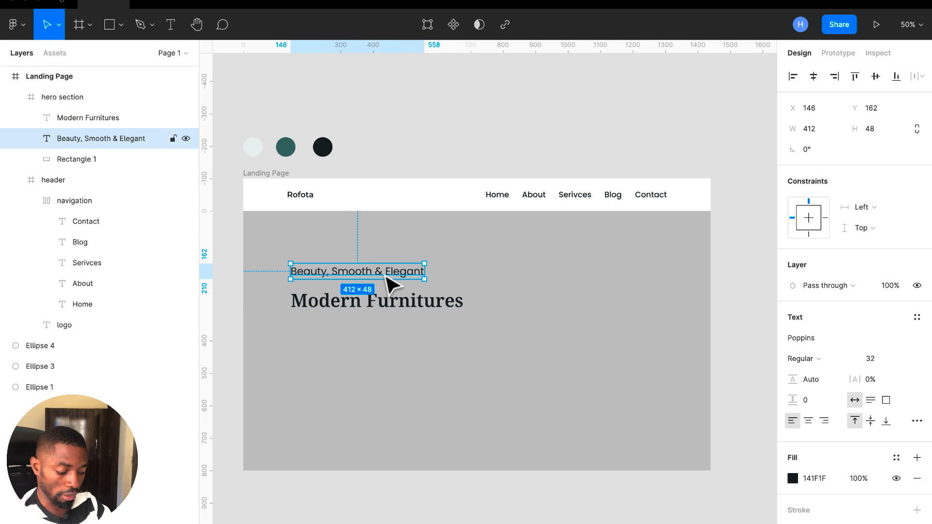
drag(391, 281, 373, 337)
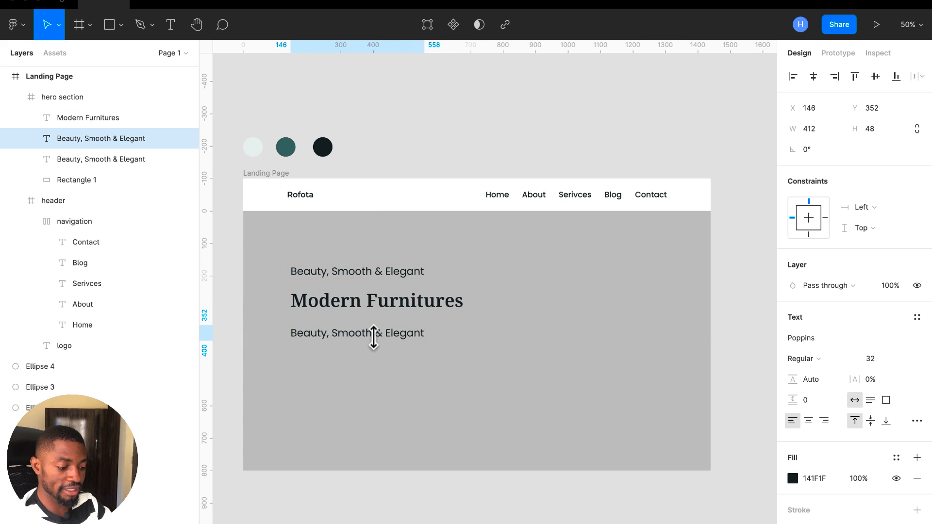
click(356, 305)
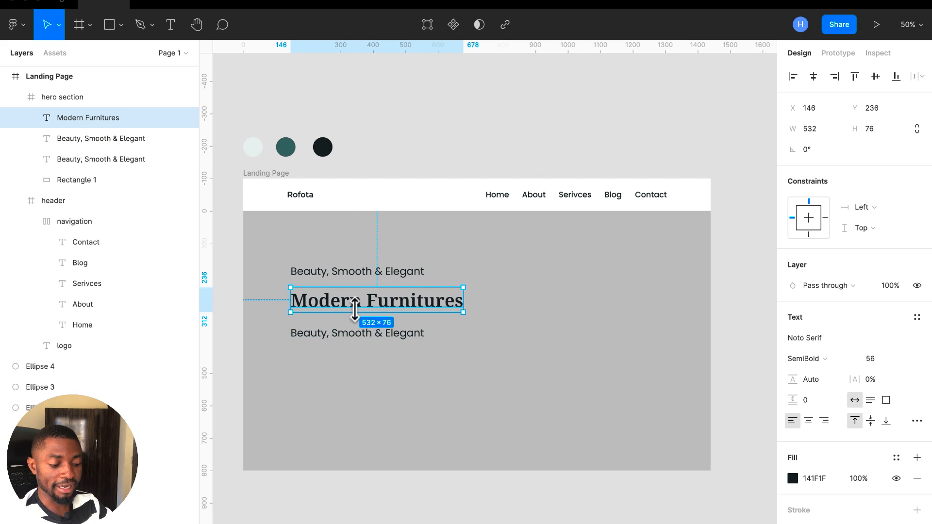
click(374, 273)
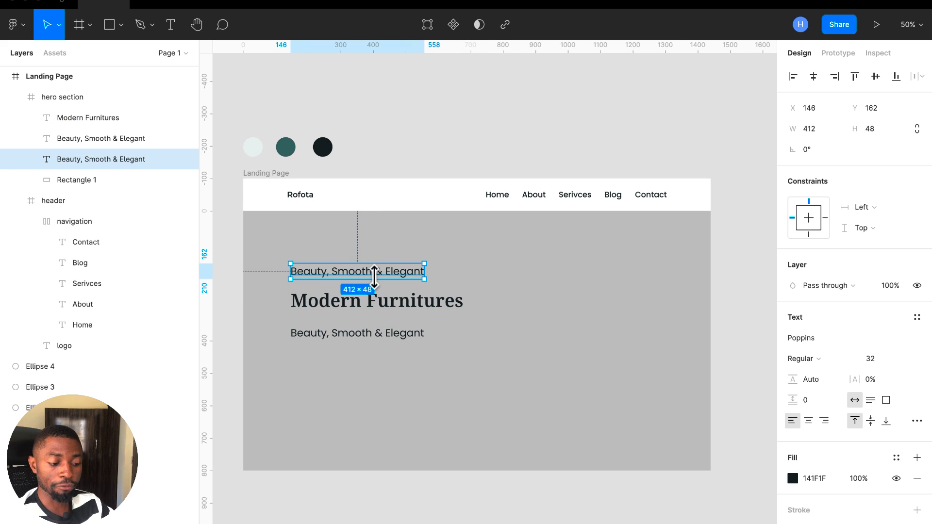
click(395, 306)
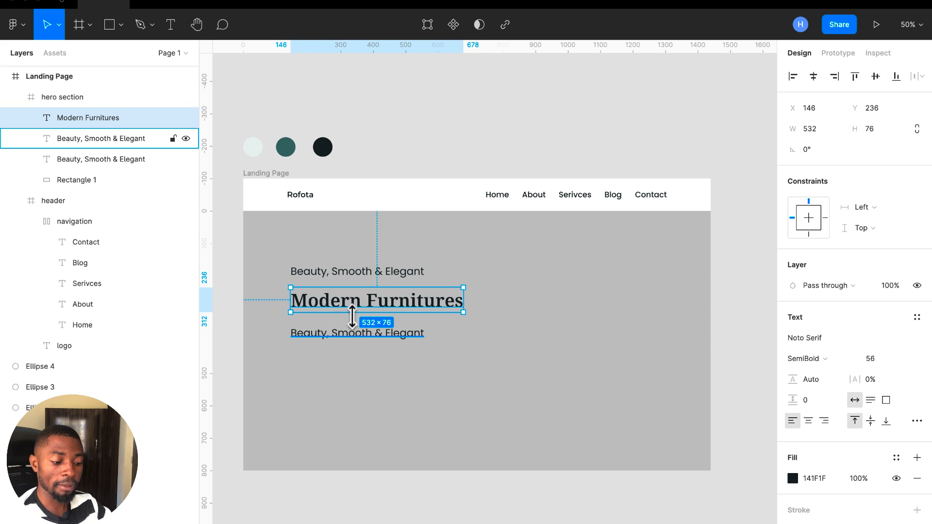
Step: Set the lower "Beauty, Smooth & Elegant" text to font size 24 and enlarge its text box to about 424 × 97
click(325, 336)
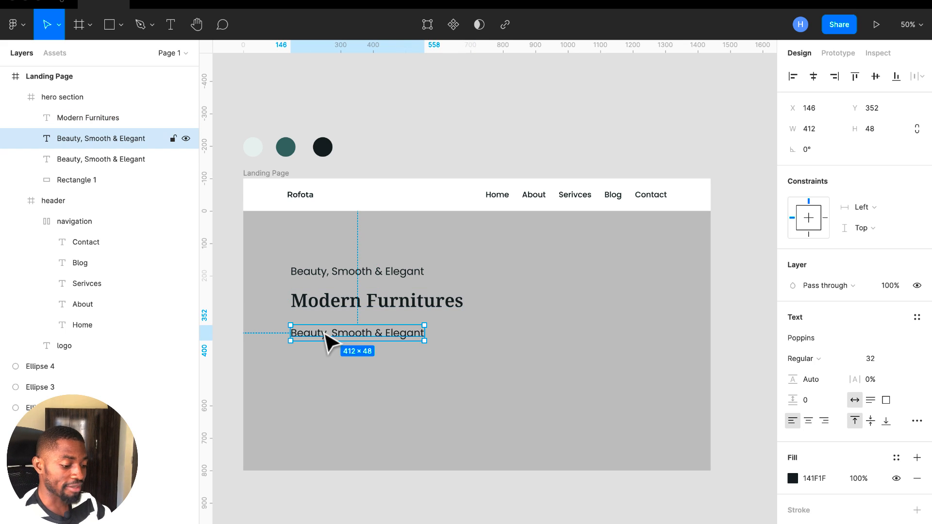
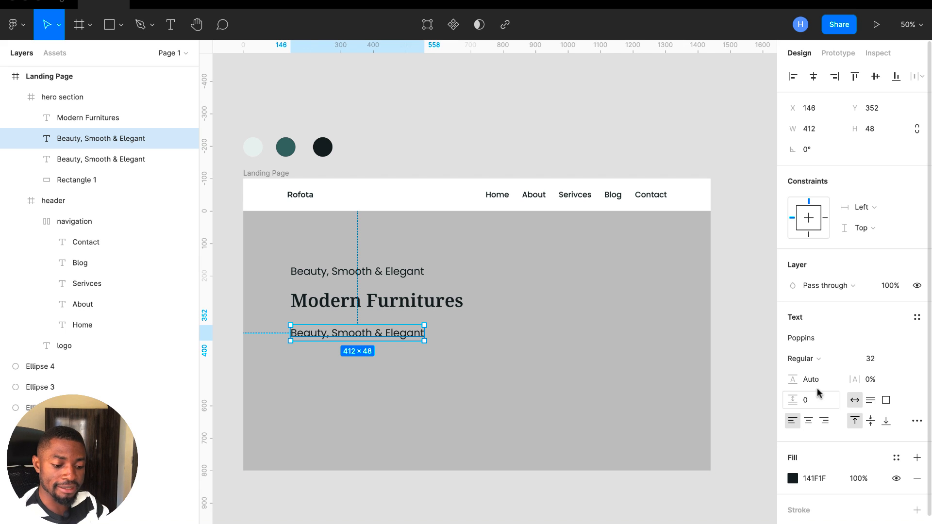
click(879, 359)
text(24)
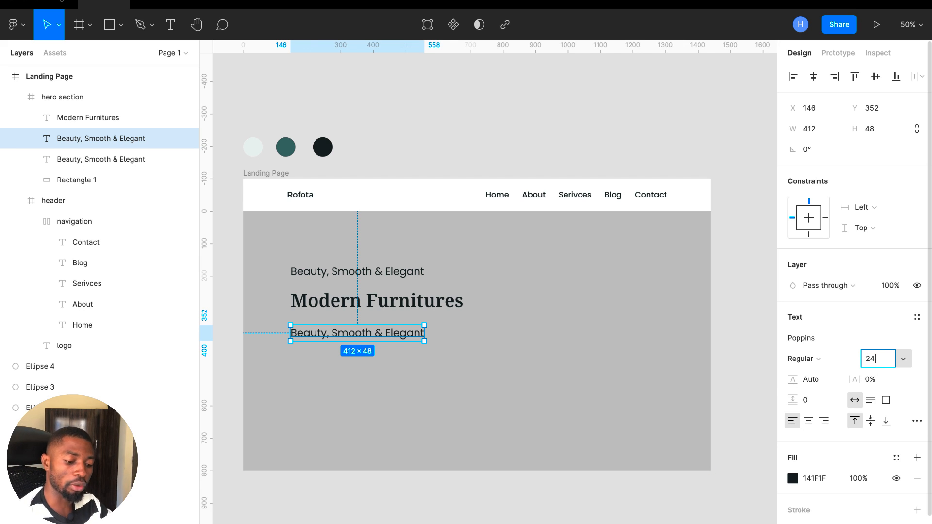
key(Return)
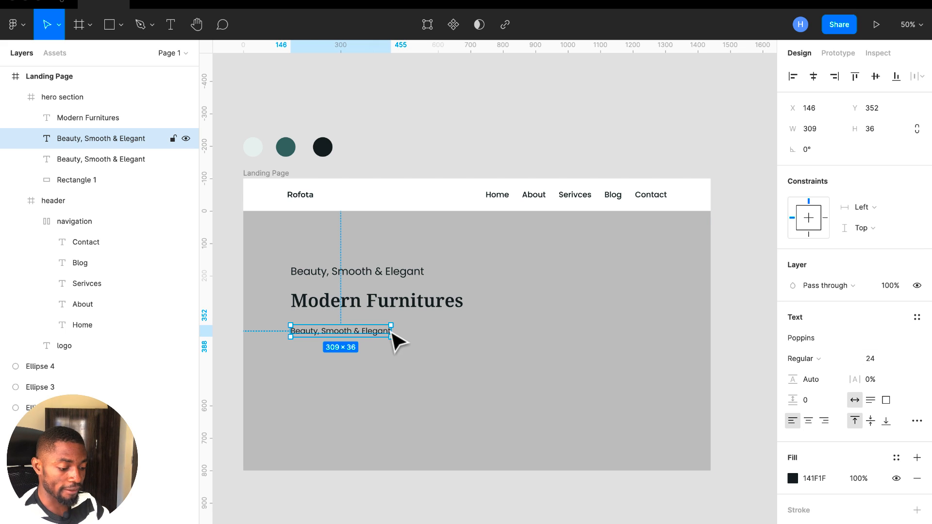
drag(396, 331, 388, 356)
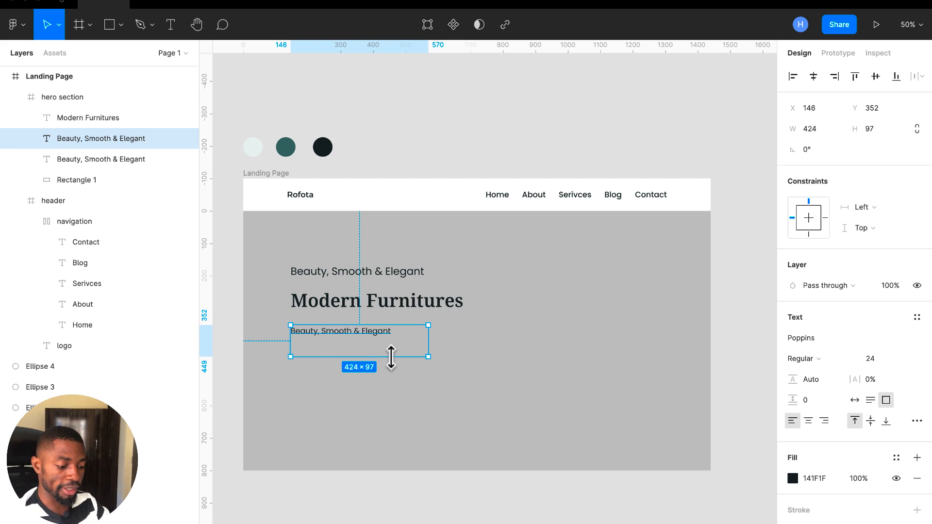
Step: Fill the resized text box with auto-generated text from the Lorem ipsum plugin and set its resizing to auto height
right_click(367, 337)
mouse_move(431, 438)
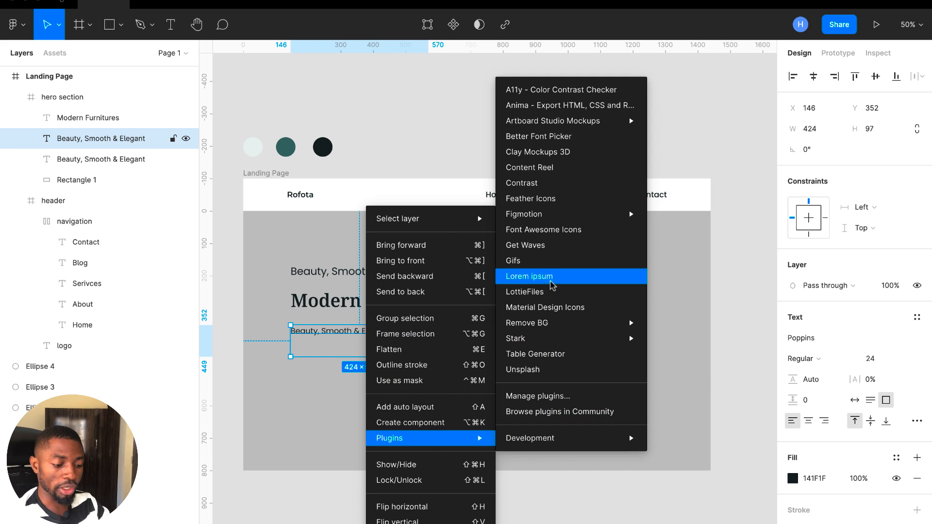
click(530, 276)
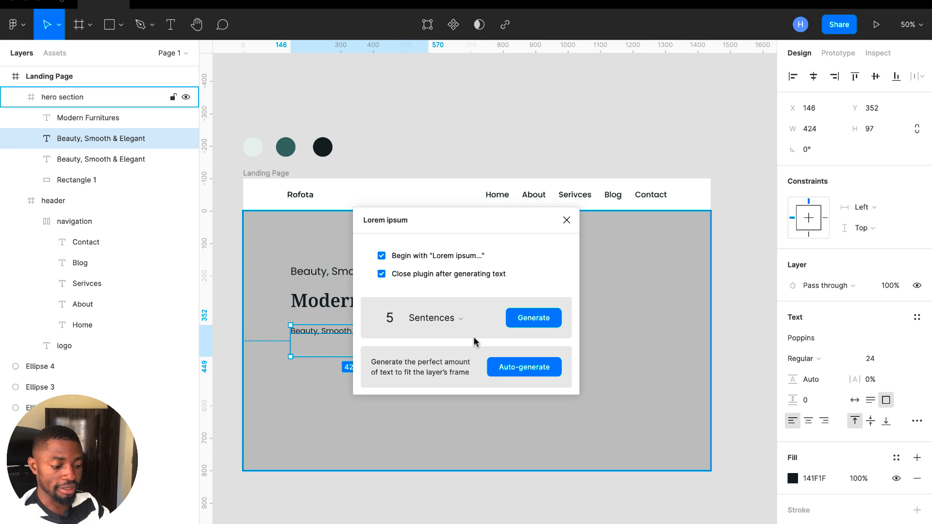
click(512, 370)
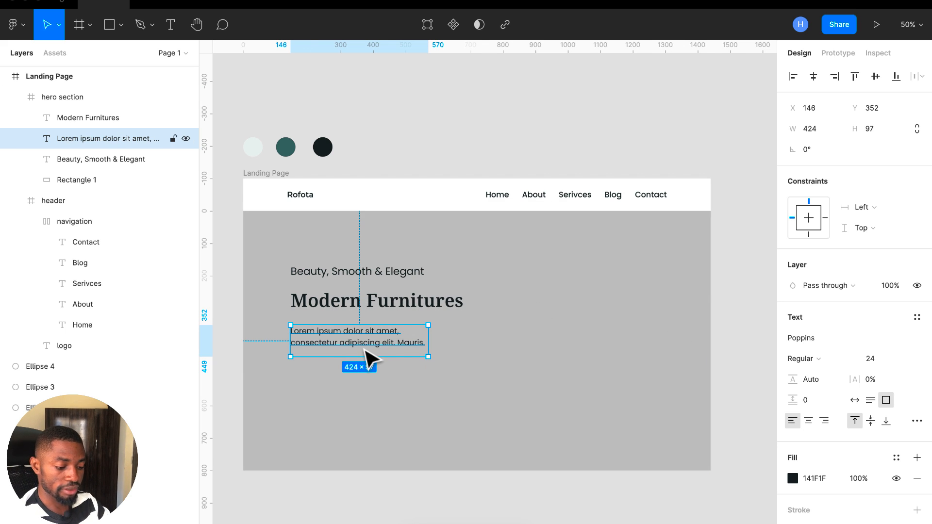
click(870, 400)
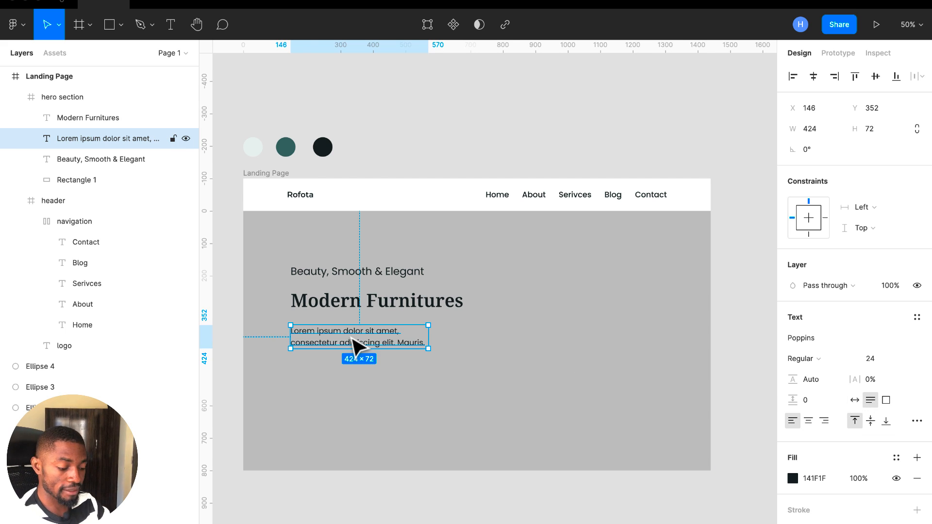
Step: Move the "Modern Furnitures" headline up to Y 218, leaving an 8 px gap below the tagline
click(341, 297)
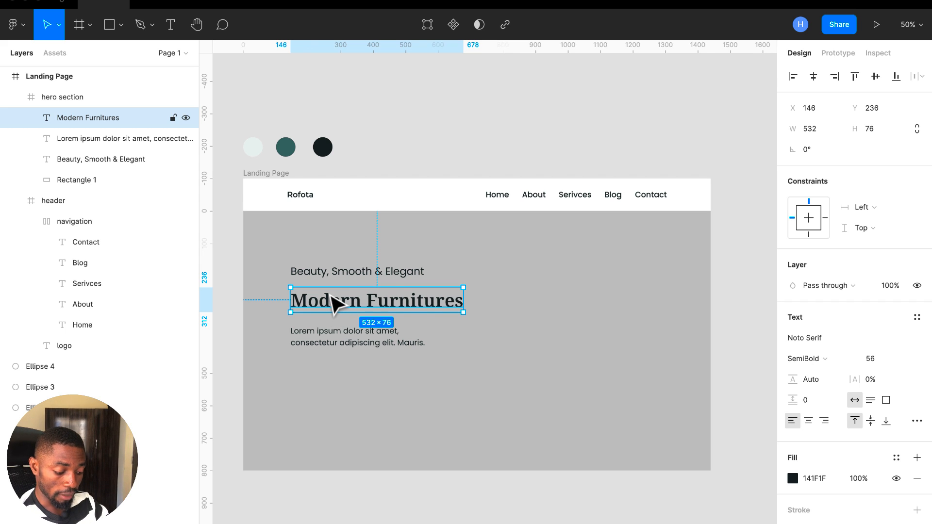
key(alt)
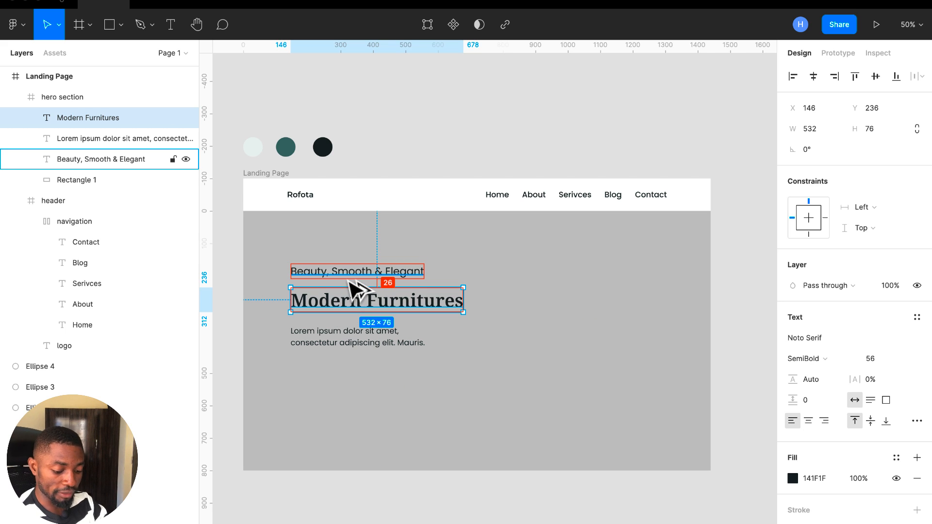
key(shift+Up)
key(Up)
key(Up)
key(Up)
key(Up)
key(Up)
key(Up)
key(Up)
key(Up)
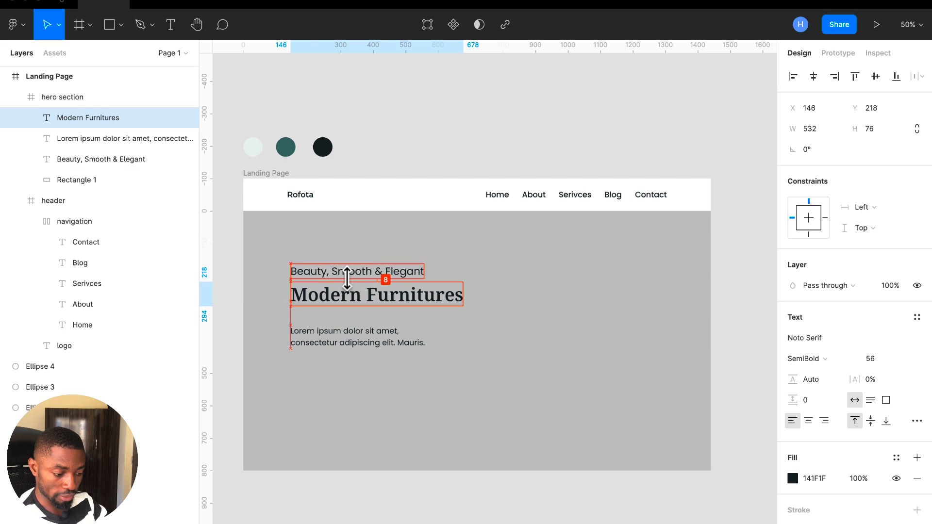
Step: Move the lorem ipsum paragraph up to Y 310, leaving a 16 px gap below the headline
click(360, 343)
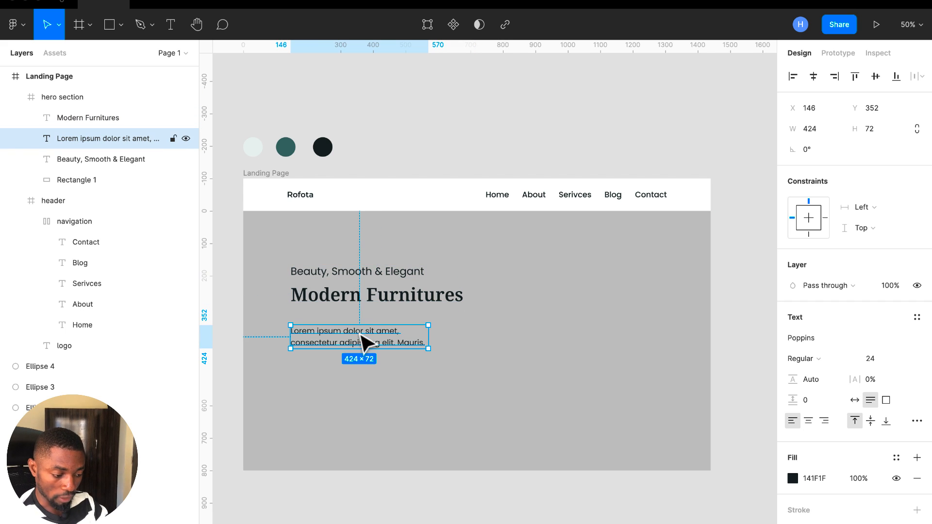
key(alt)
key(shift+Up)
key(shift+Up)
key(shift+Up)
key(shift+Up)
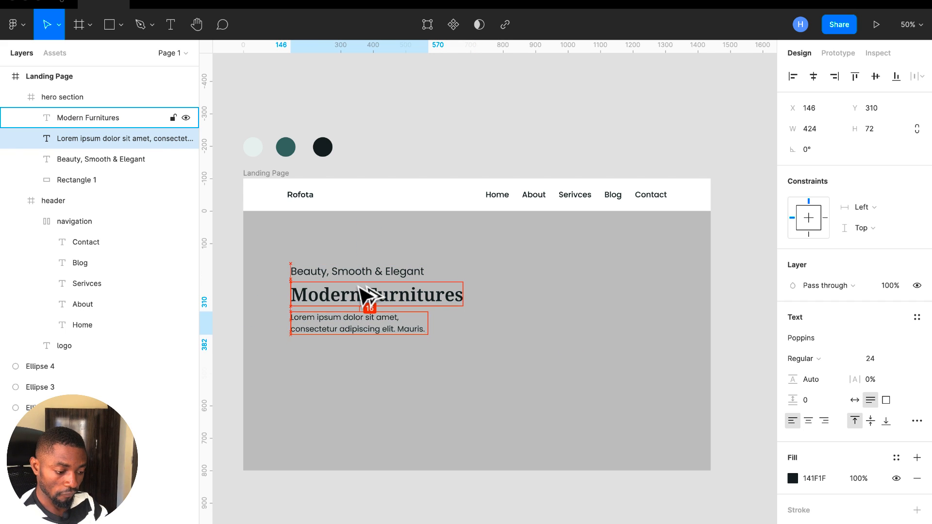
click(376, 364)
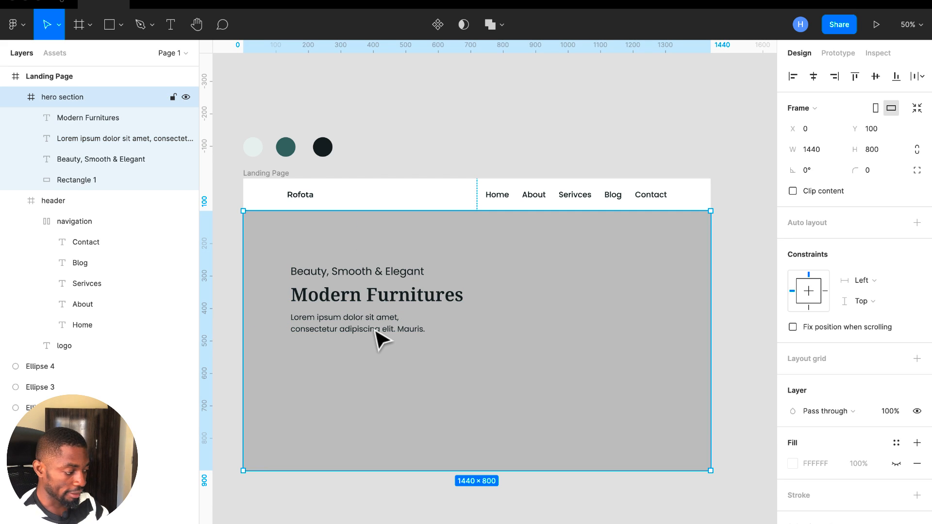
Step: Frame the tagline, headline and paragraph together and name the frame "hero text"
click(376, 327)
shift+click(384, 295)
shift+click(390, 272)
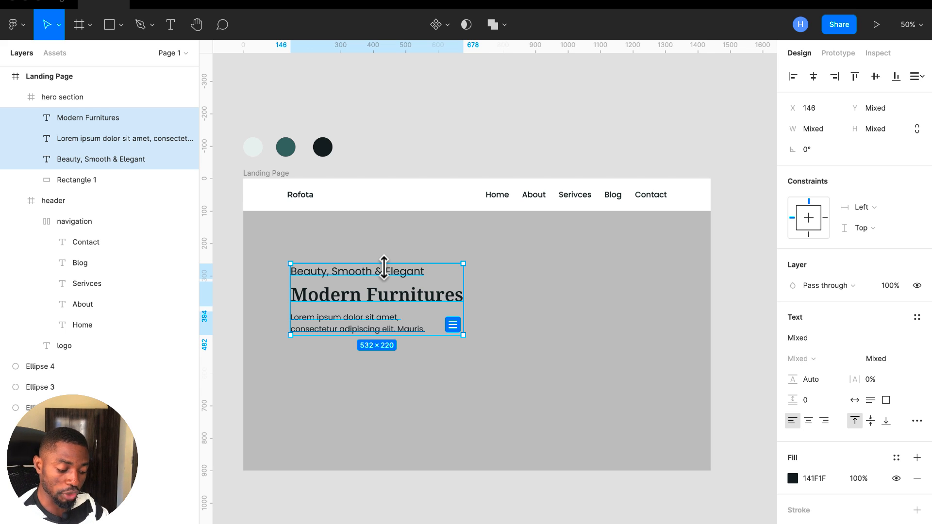
key(ctrl+alt+g)
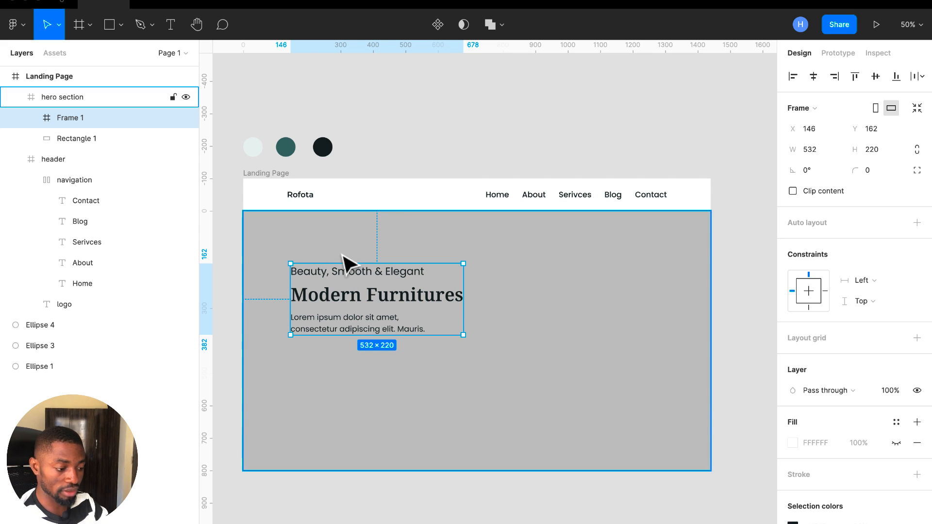
double_click(81, 118)
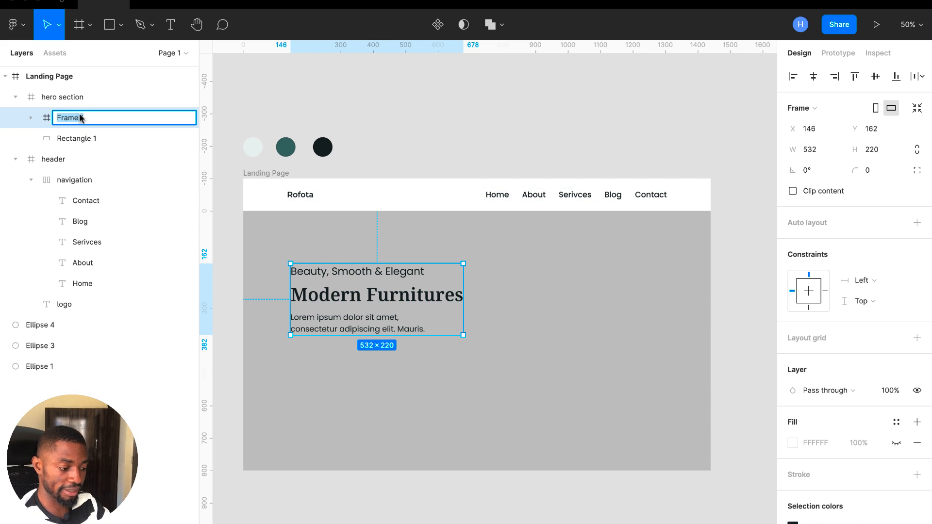
text(hero text)
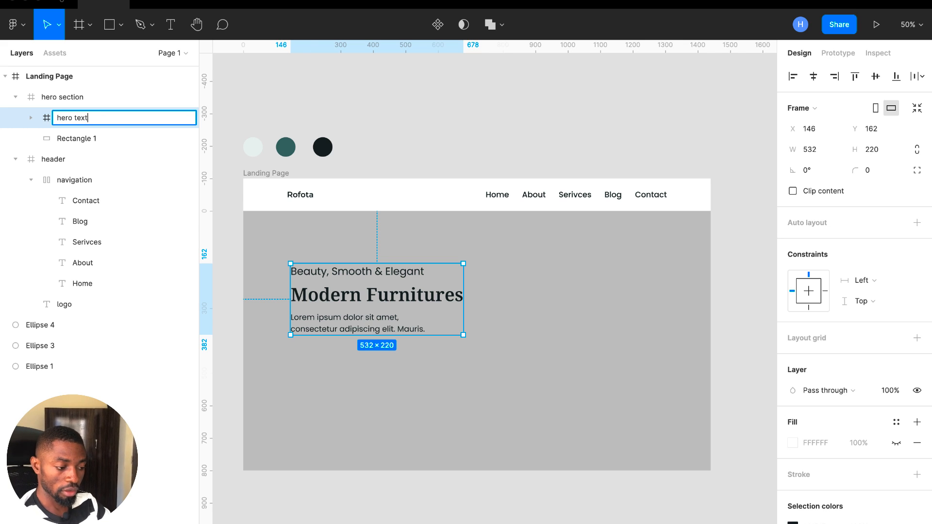
key(Return)
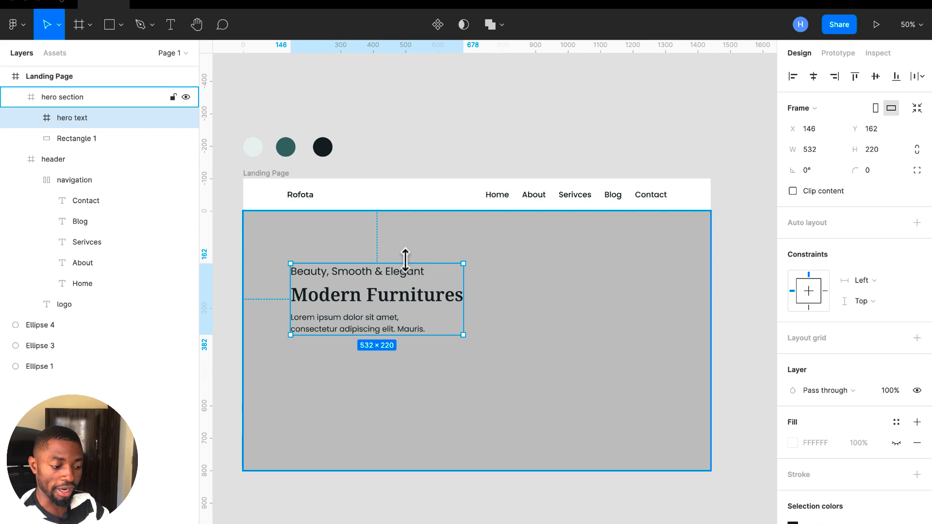
Step: Rename the Rectangle 1 layer in the hero section as "hero background"
click(82, 138)
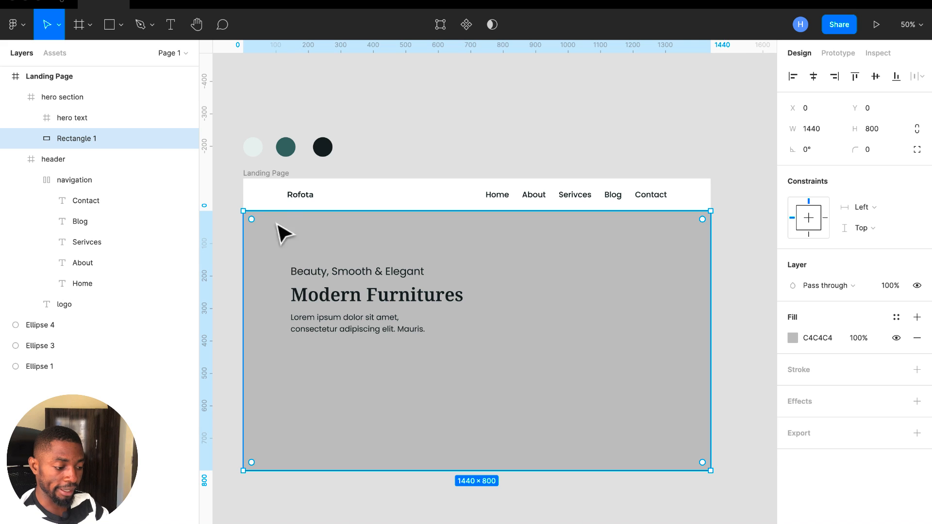
double_click(95, 139)
text(backg)
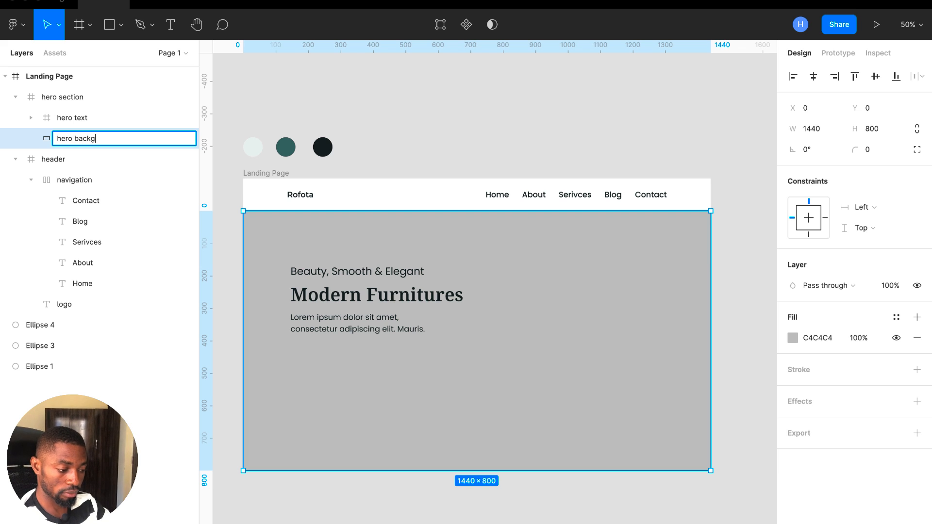
text(ro)
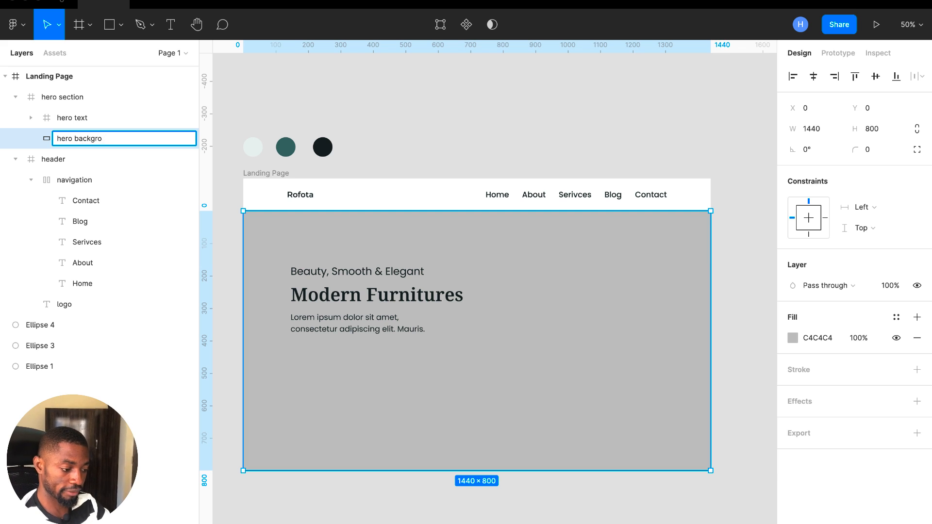
text(und)
key(Return)
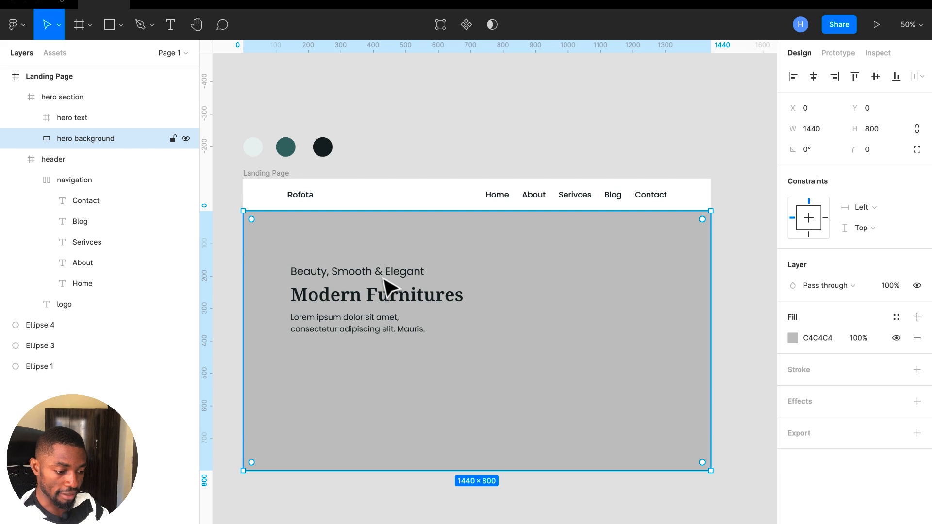
Step: Move the hero text frame down to Y 212, keeping it at X 146
scroll(386, 283, down, 2)
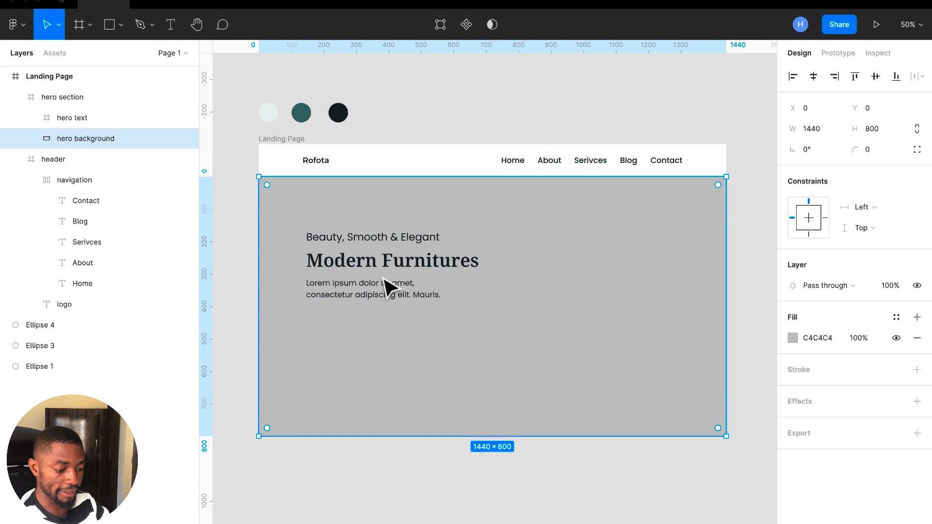
click(398, 292)
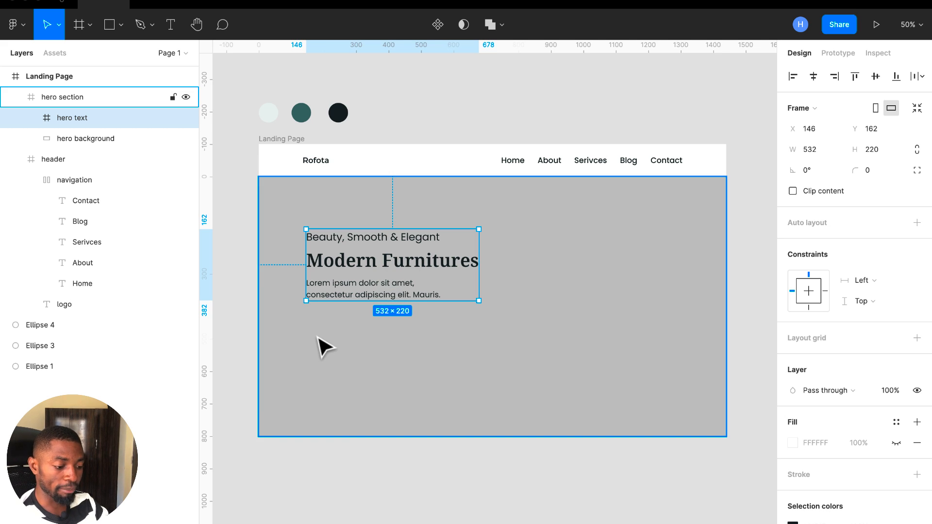
mouse_move(349, 271)
mouse_down()
mouse_move(348, 285)
mouse_move(341, 262)
mouse_move(342, 272)
mouse_up()
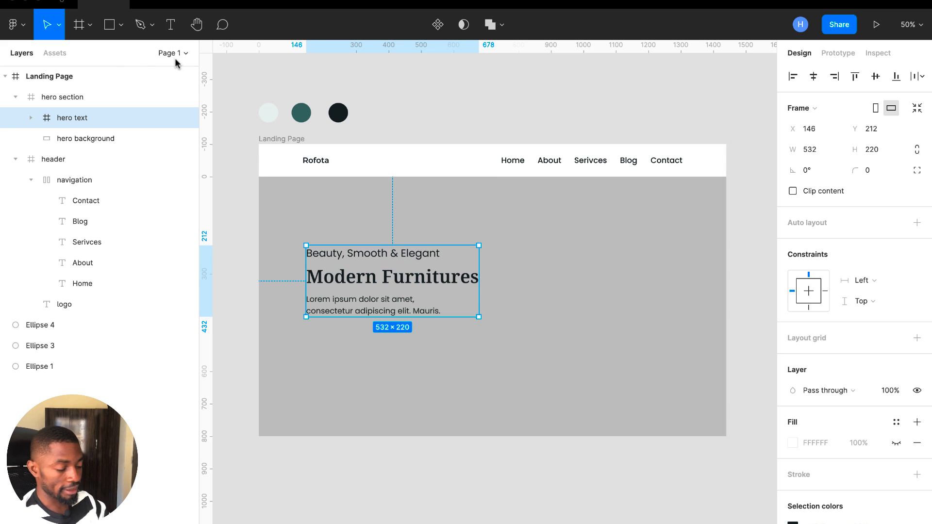
Step: Add a "Learn More" text below the hero paragraph at about X 172, Y 565, and set its weight to SemiBold
click(170, 25)
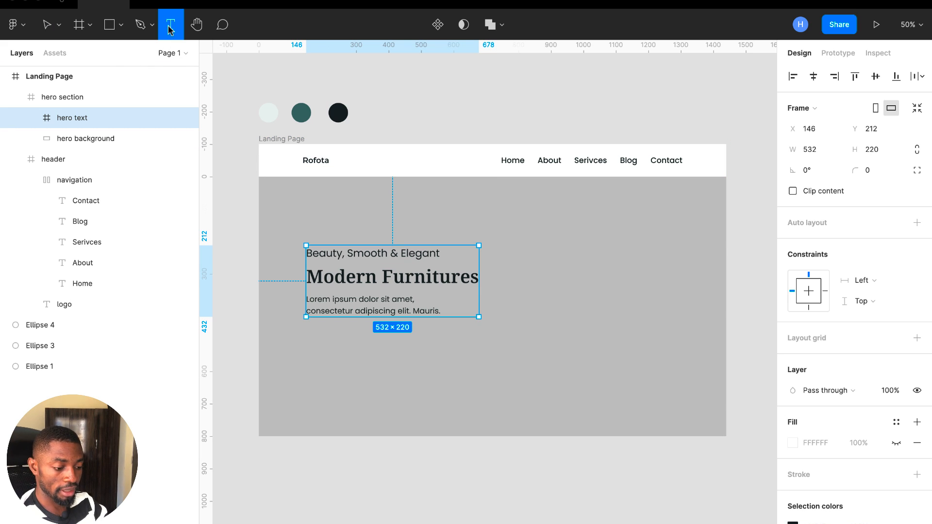
click(315, 361)
text(Le)
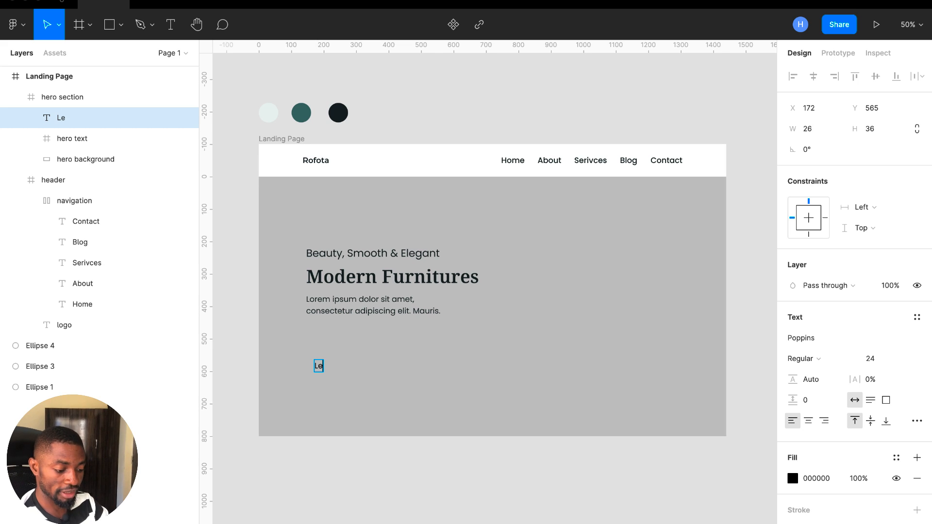
text(arn More)
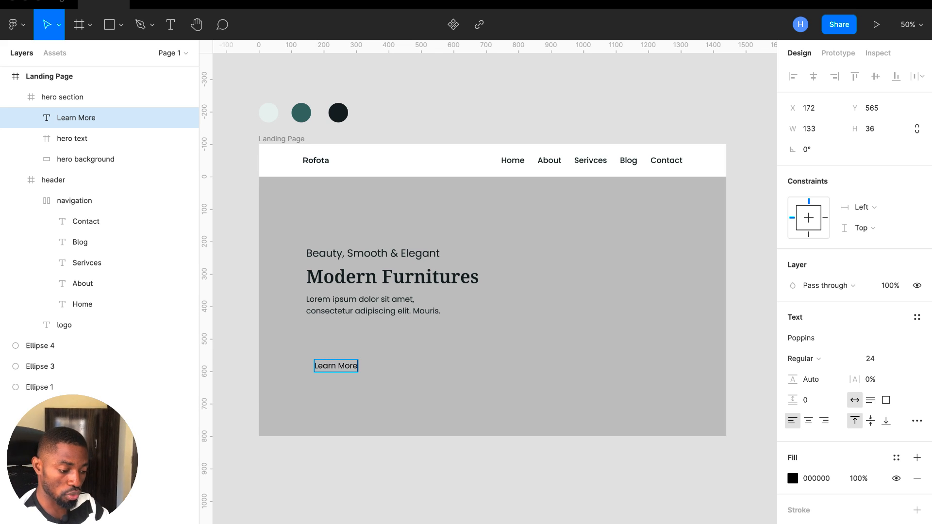
key(Escape)
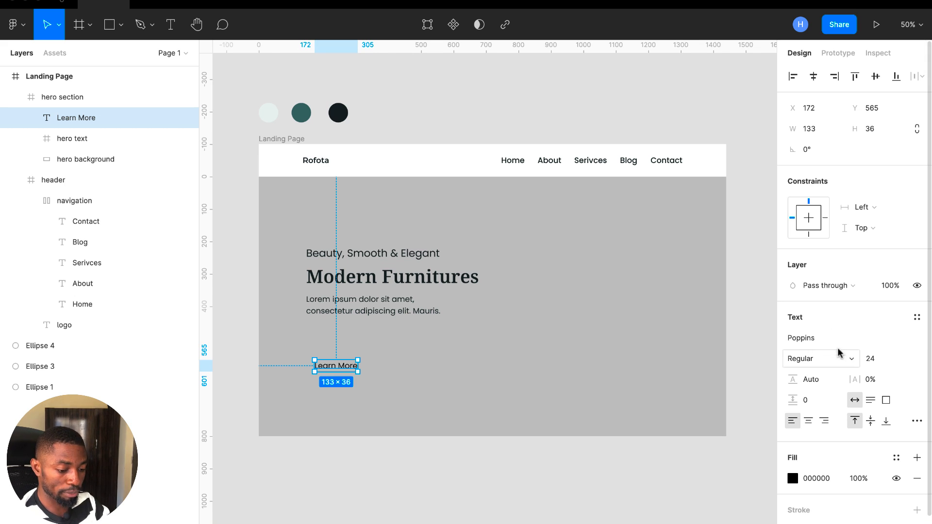
click(805, 360)
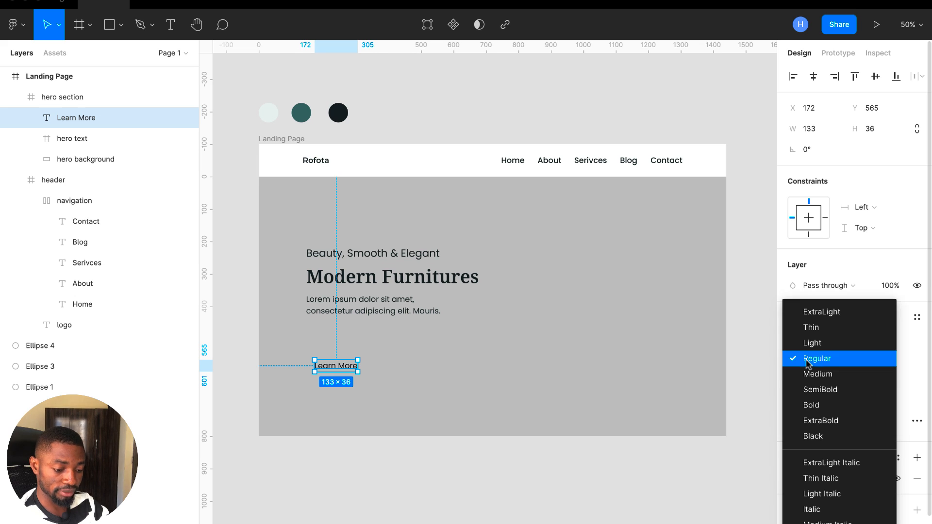
click(814, 390)
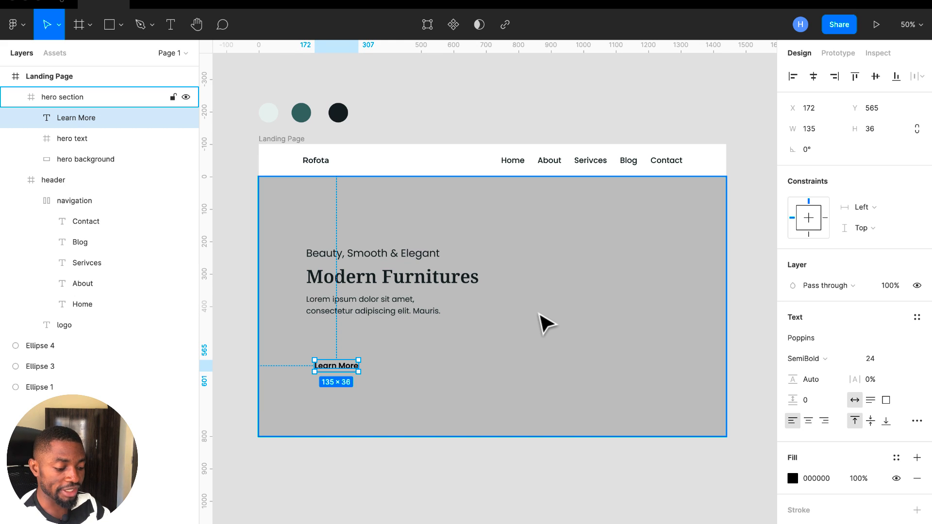
Step: Wrap the "Learn More" text in an auto layout frame and rename the frame as "button"
key(shift+a)
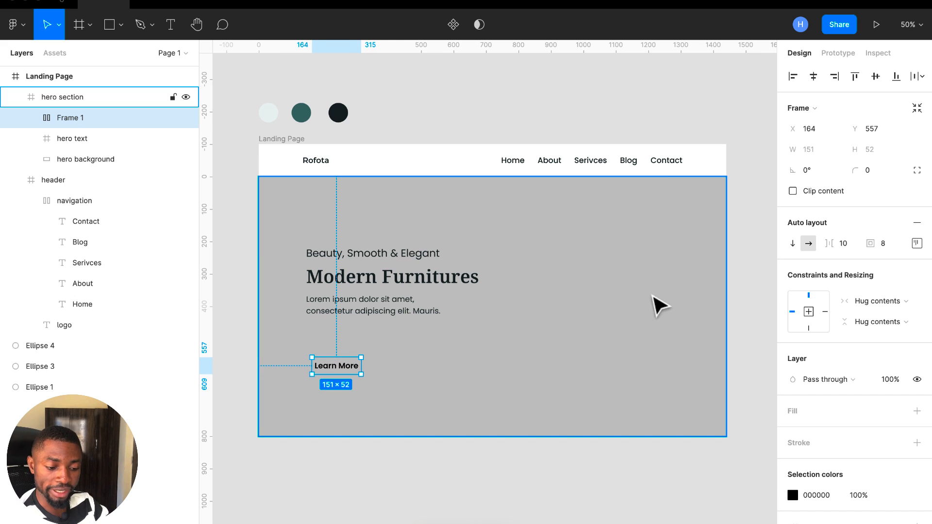
double_click(80, 116)
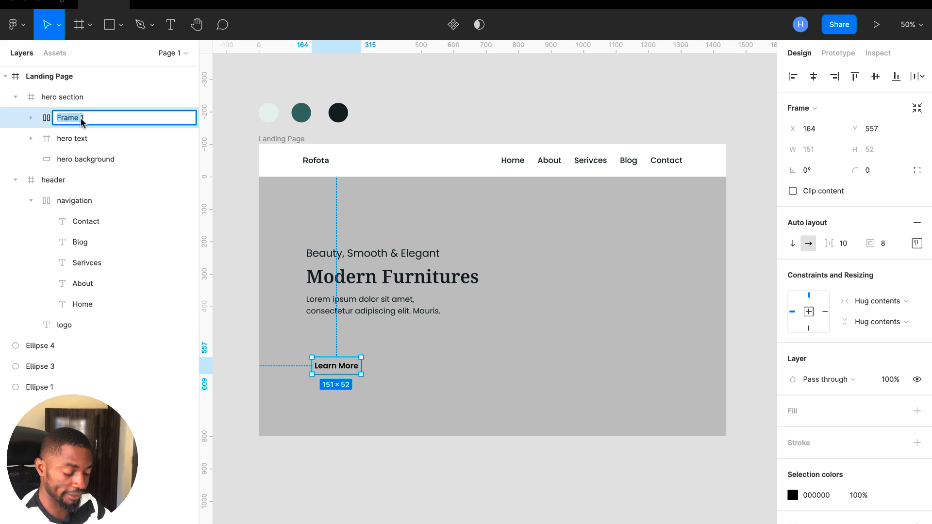
text(button)
key(Return)
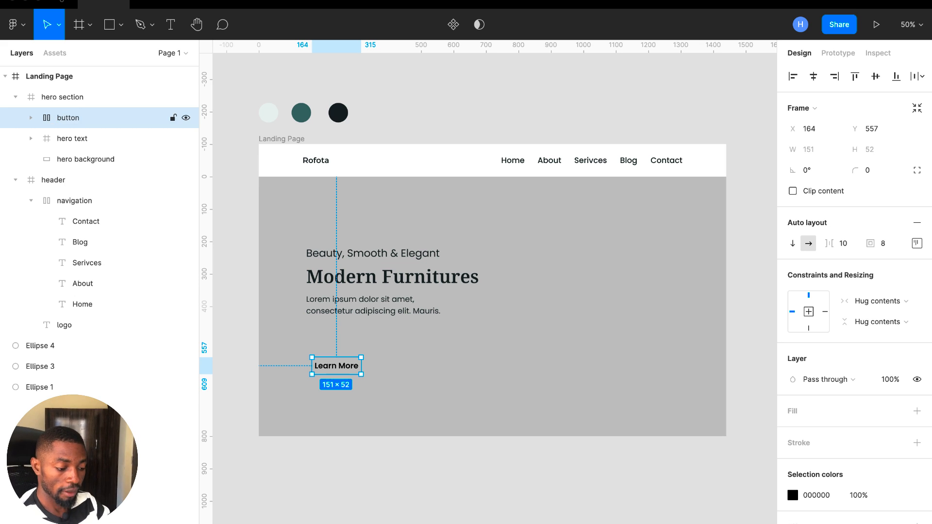
Step: Center the button's contents in its auto layout and set its top and bottom padding to 16
click(917, 244)
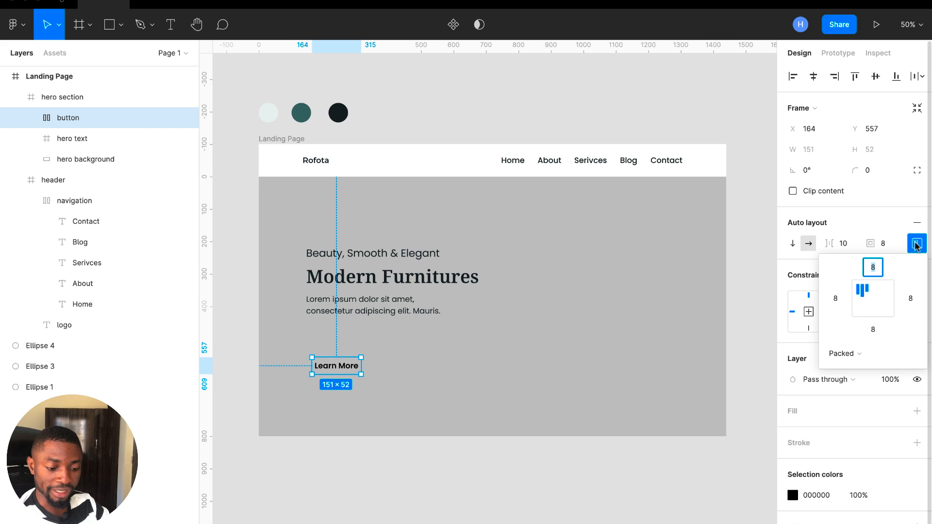
click(874, 299)
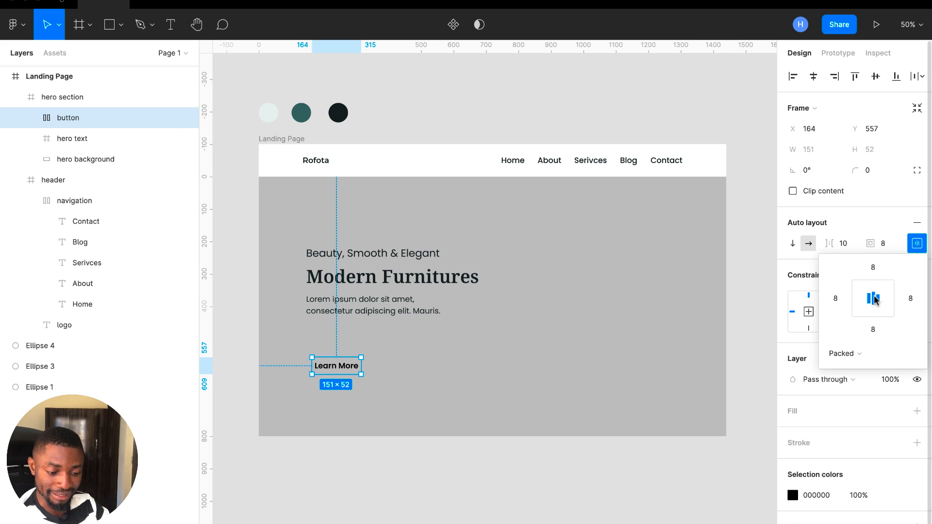
click(878, 271)
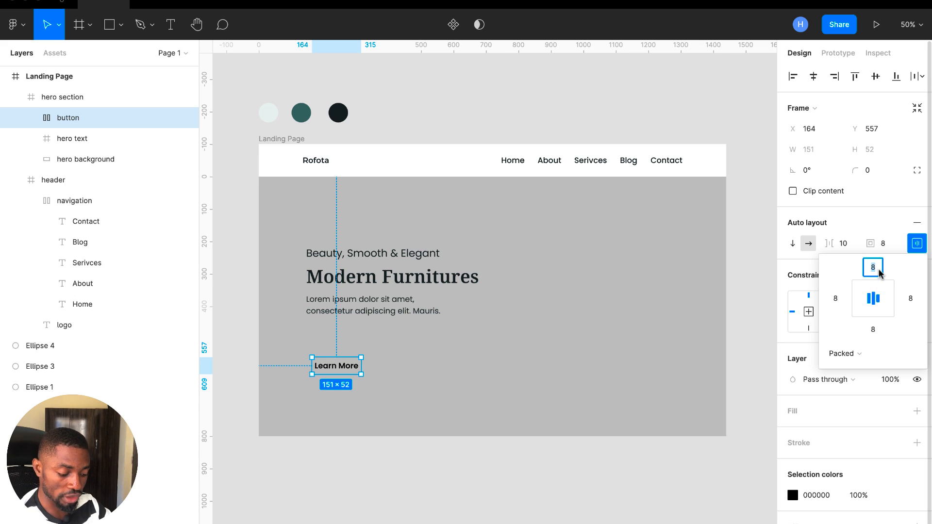
text(16)
click(876, 329)
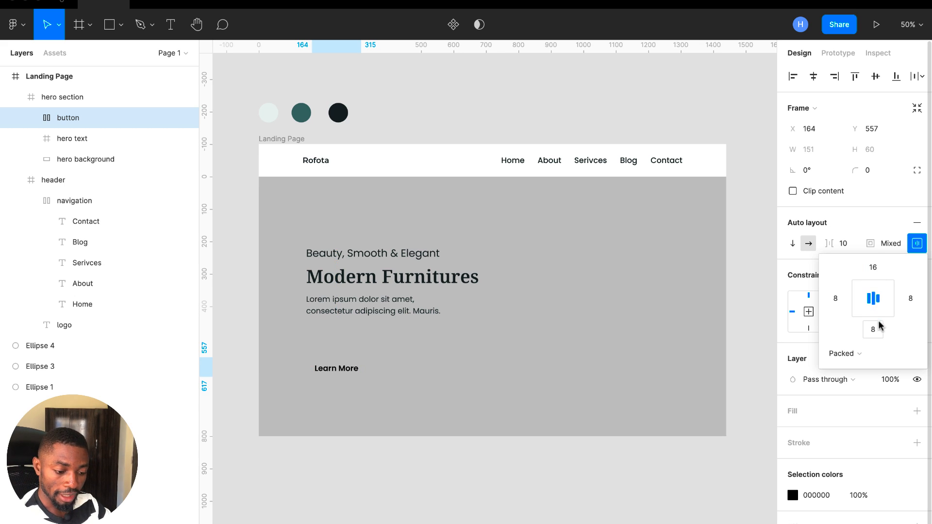
text(16)
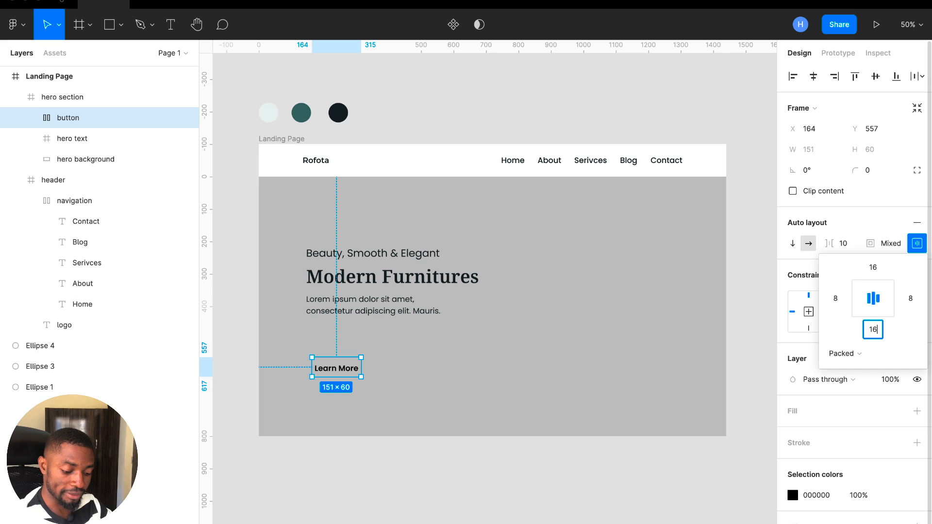
key(Return)
Step: Set the button's left and right padding to 32
click(843, 302)
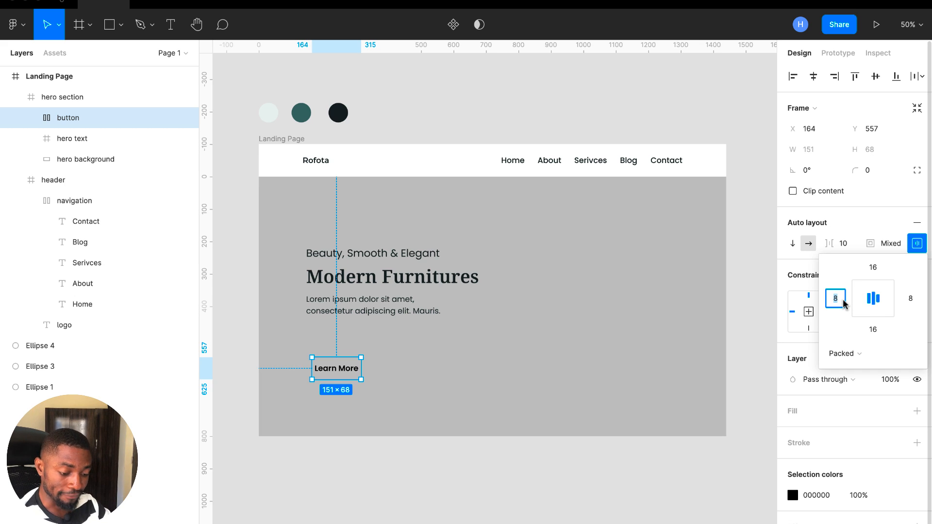
text(32)
key(Return)
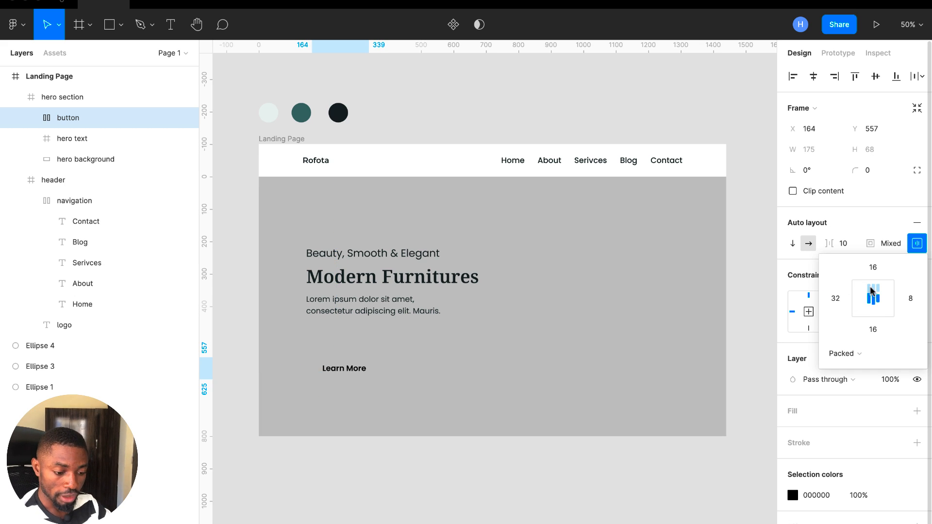
click(907, 300)
text(32)
key(Return)
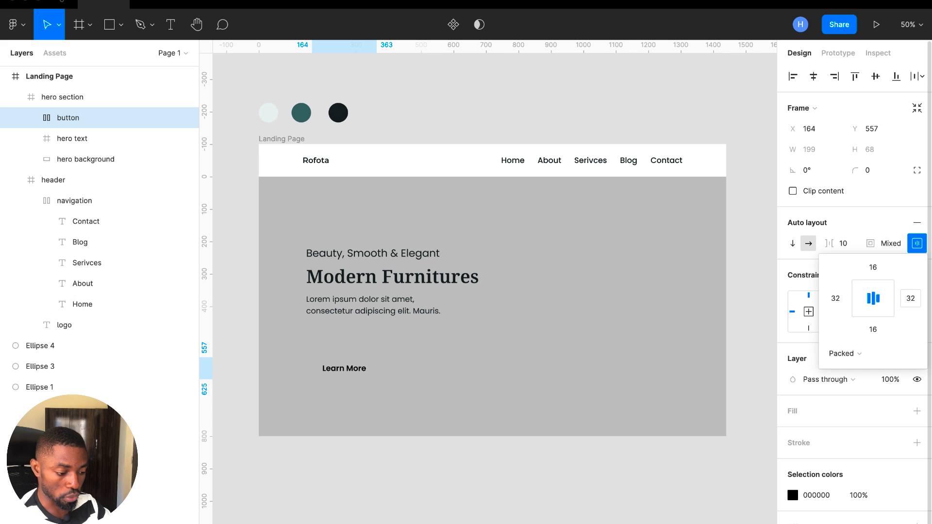
Step: Add a white FFFFFF fill to the button and set its left and right padding to 64
click(915, 412)
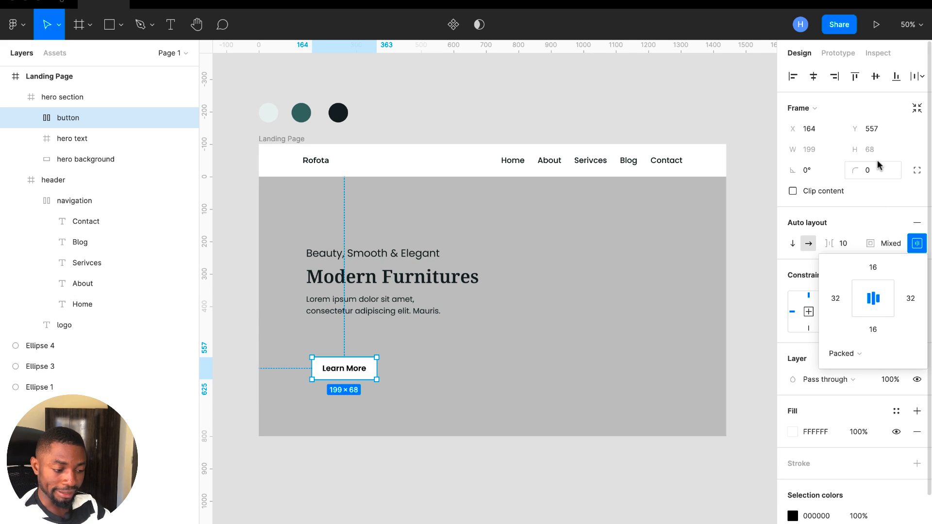
click(839, 297)
text(64)
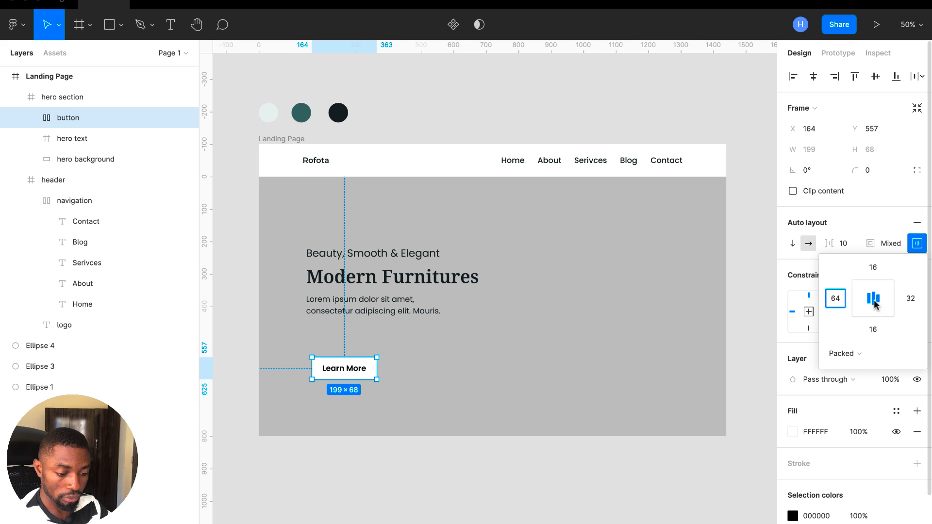
click(906, 299)
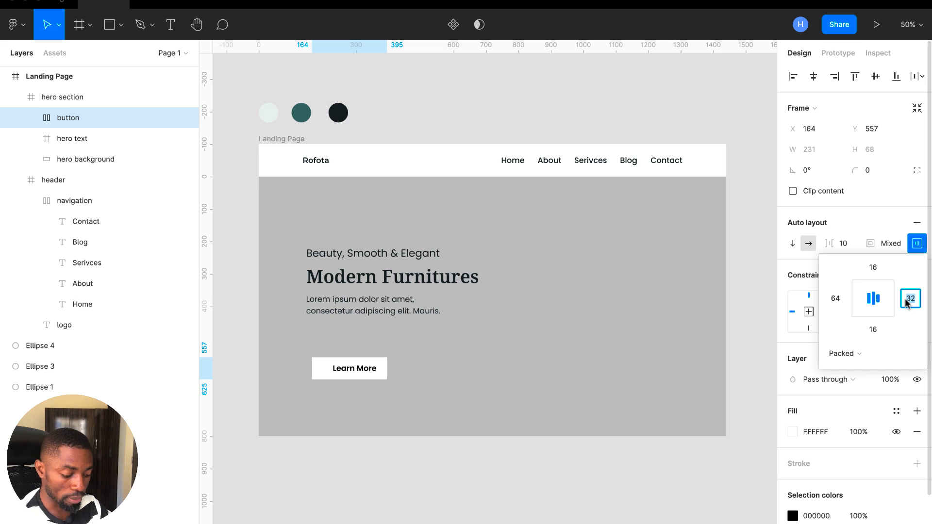
text(64)
key(Return)
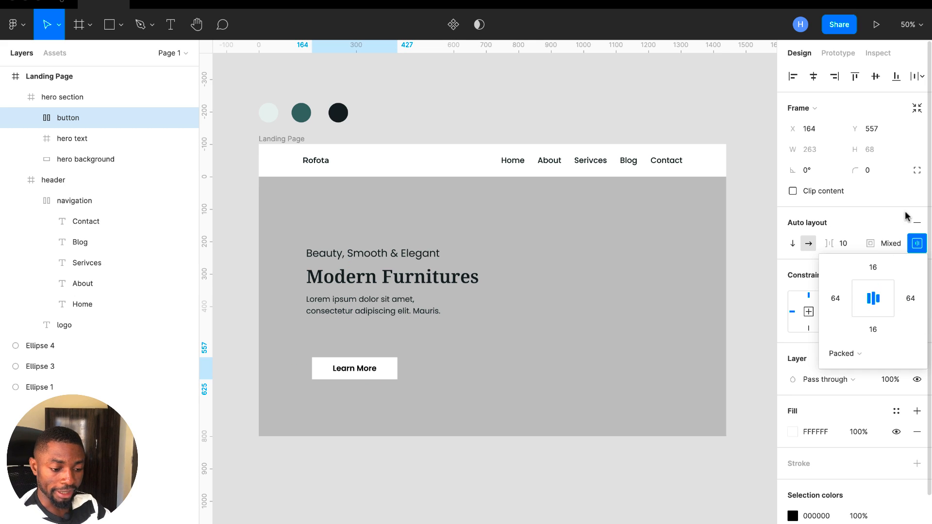
Step: Round the button's corners with a radius of 100
click(873, 170)
text(1)
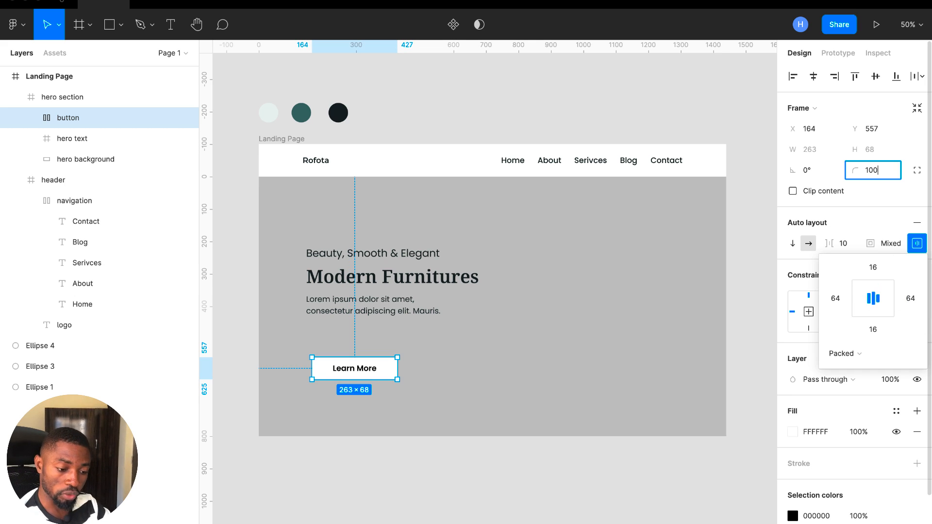
text(00)
key(Return)
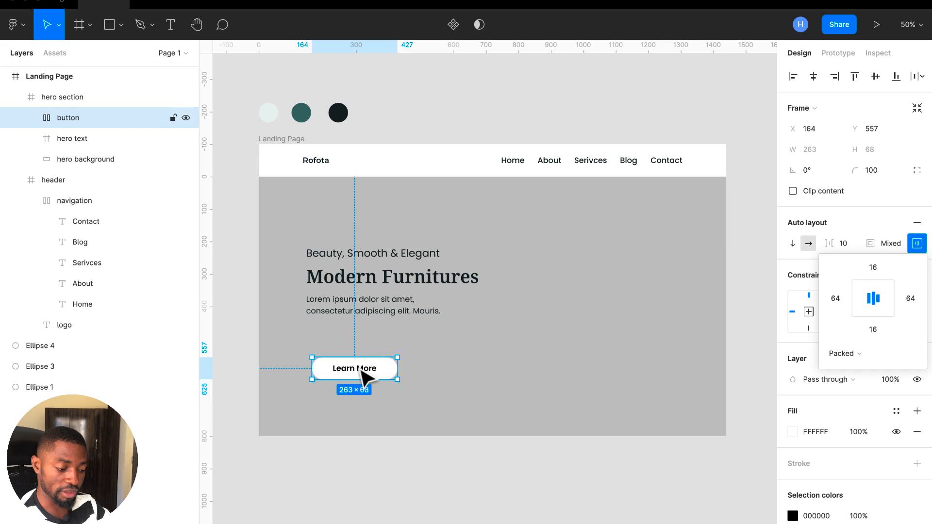
Step: Move the button up beneath the hero paragraph, left-aligned with the hero text at X 146, about Y 480
drag(362, 371, 355, 350)
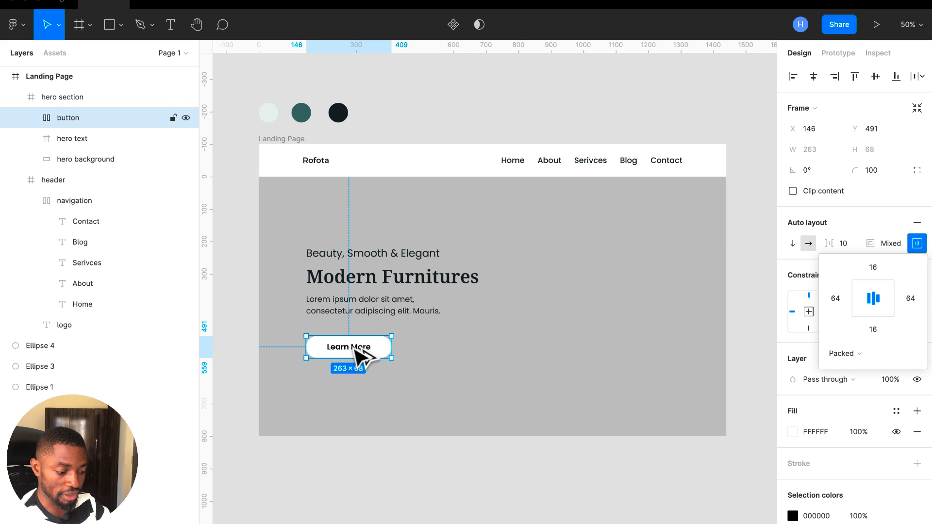
key(shift+Up)
key(shift+Up)
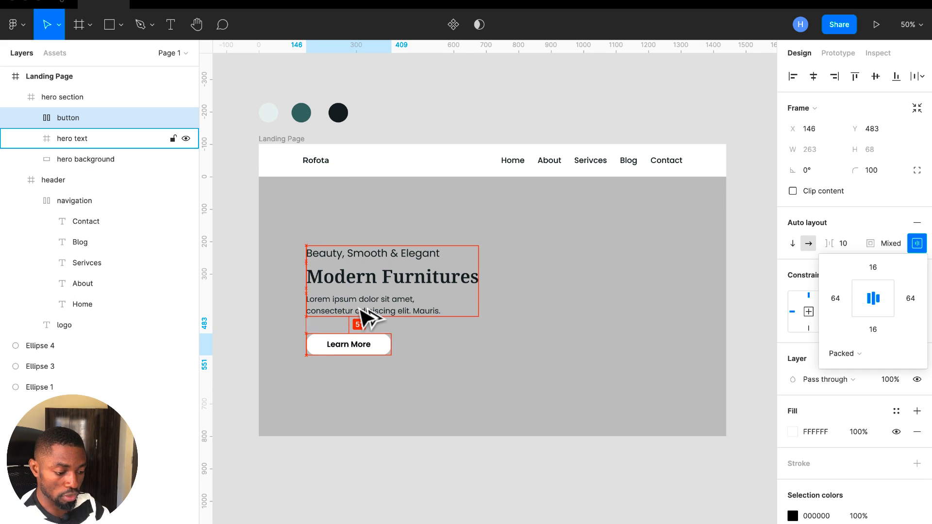
key(Down)
key(Down)
key(Down)
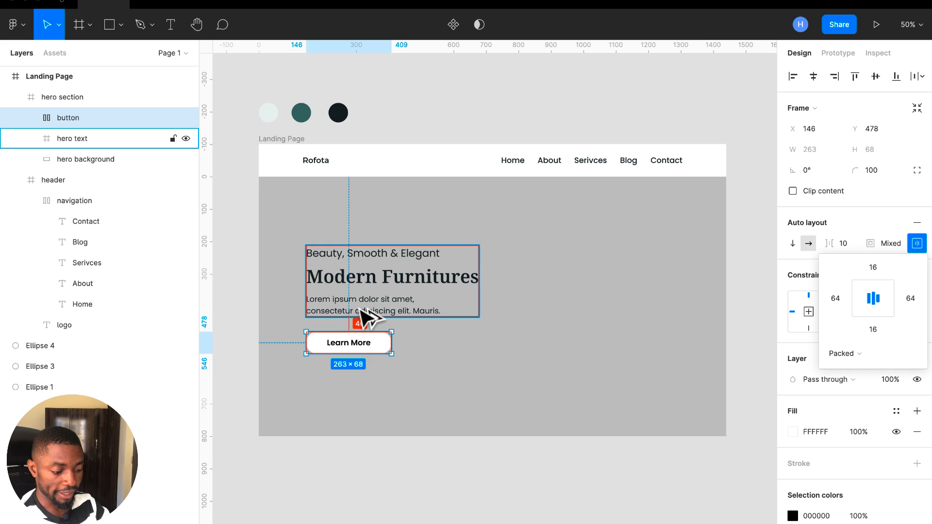
key(Up)
key(Up)
key(Up)
key(Up)
key(Up)
key(Up)
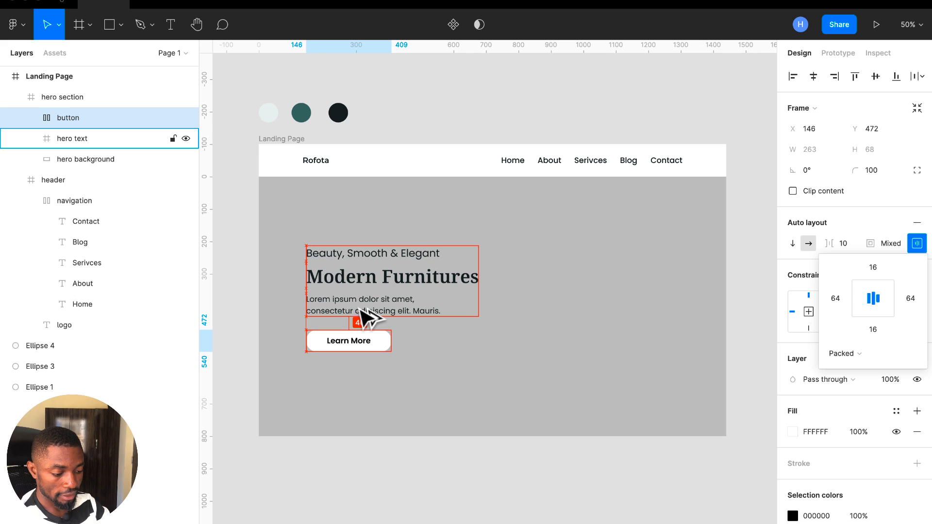
click(566, 340)
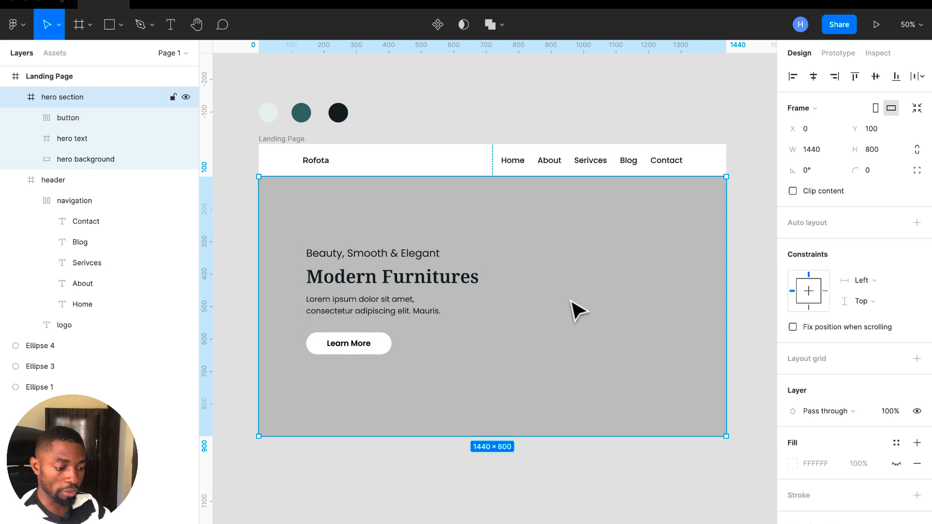
Step: Draw a rectangle about 323 high against the hero section's lower edge at about X 809, and set its width to 240
scroll(577, 313, down, 2)
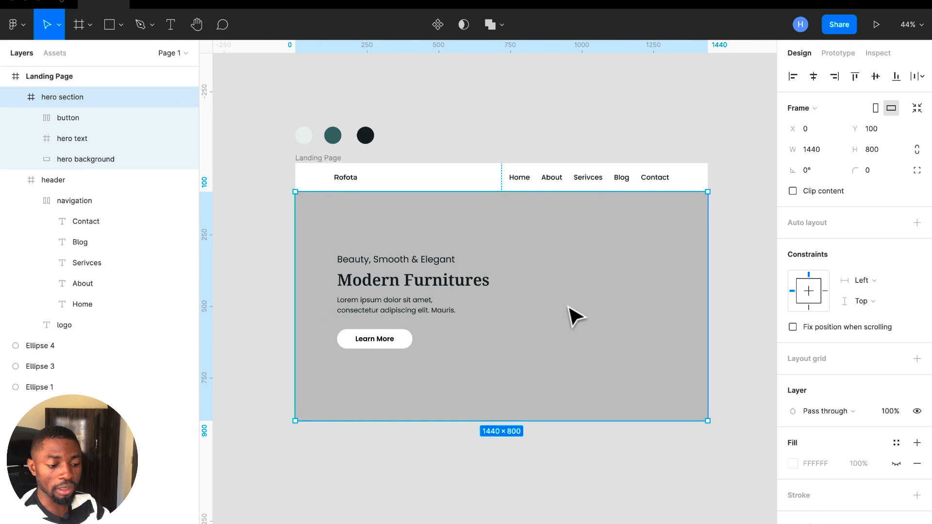
scroll(569, 308, up, 2)
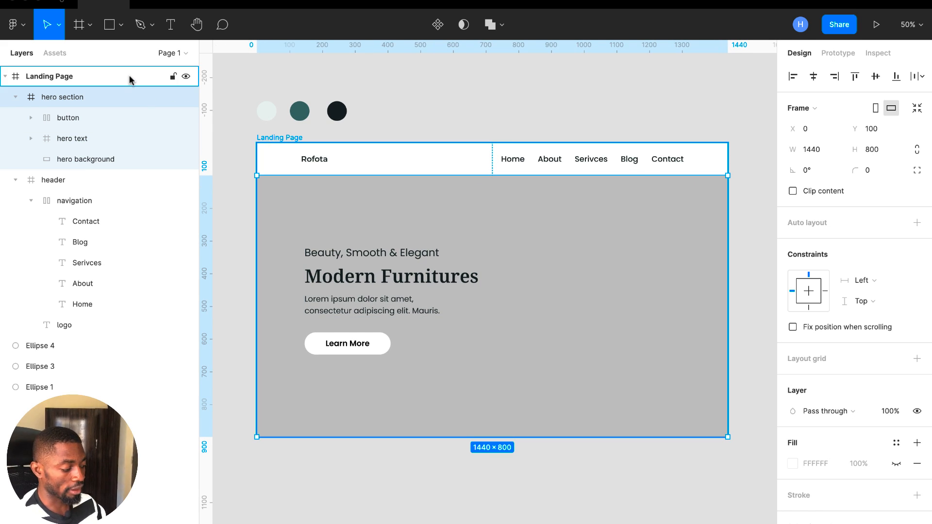
click(110, 25)
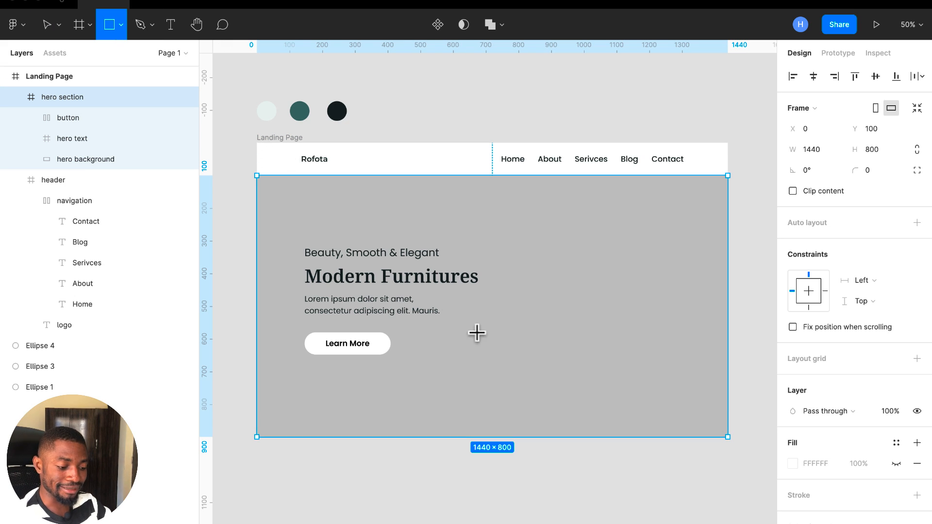
drag(521, 331, 599, 437)
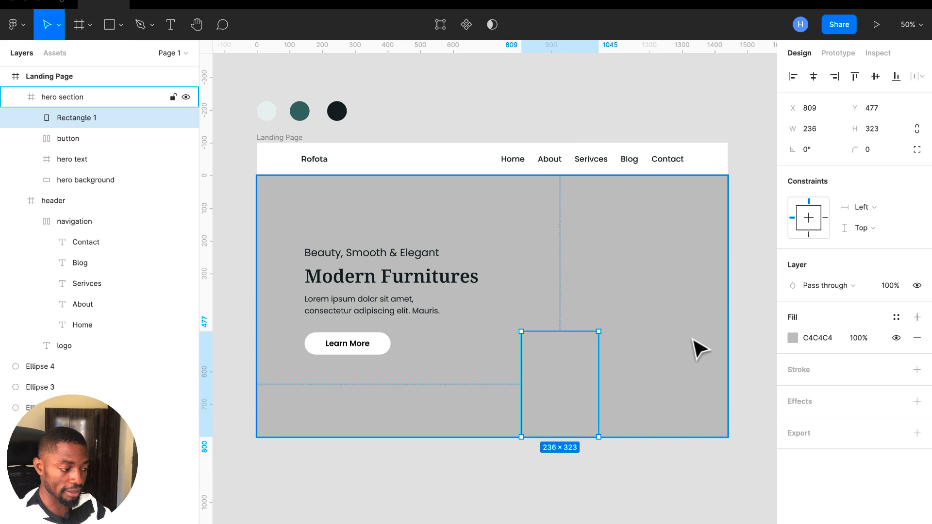
click(821, 130)
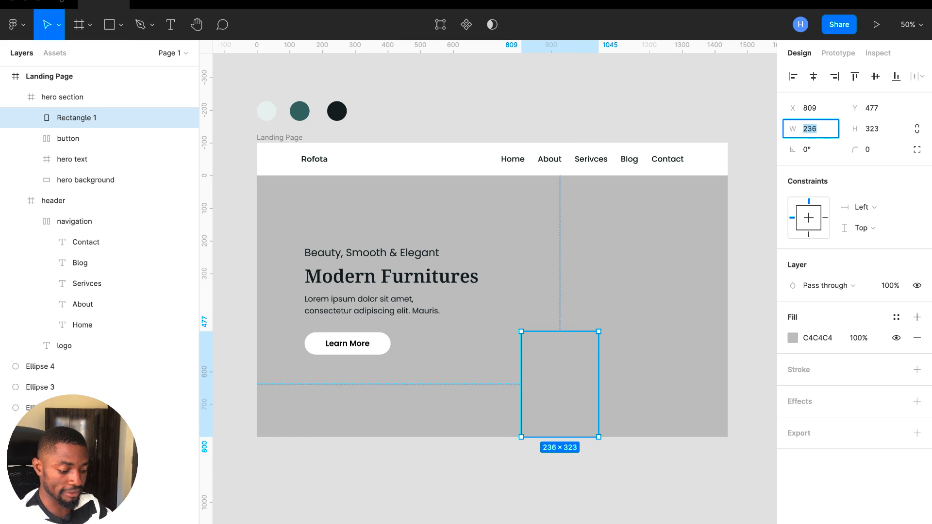
text(240)
key(Return)
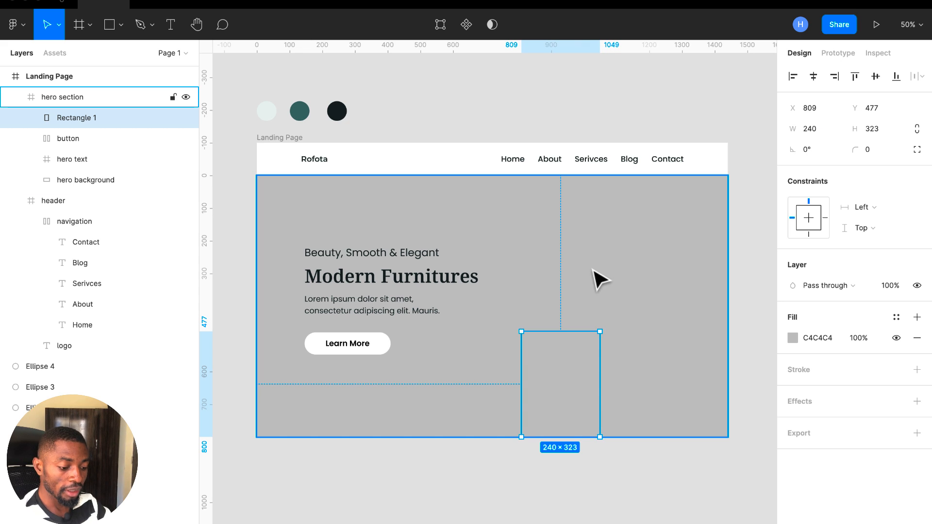
Step: Try the fills A6A6A6 and D8D8D8 on the new rectangle and settle on ECECEC
click(816, 338)
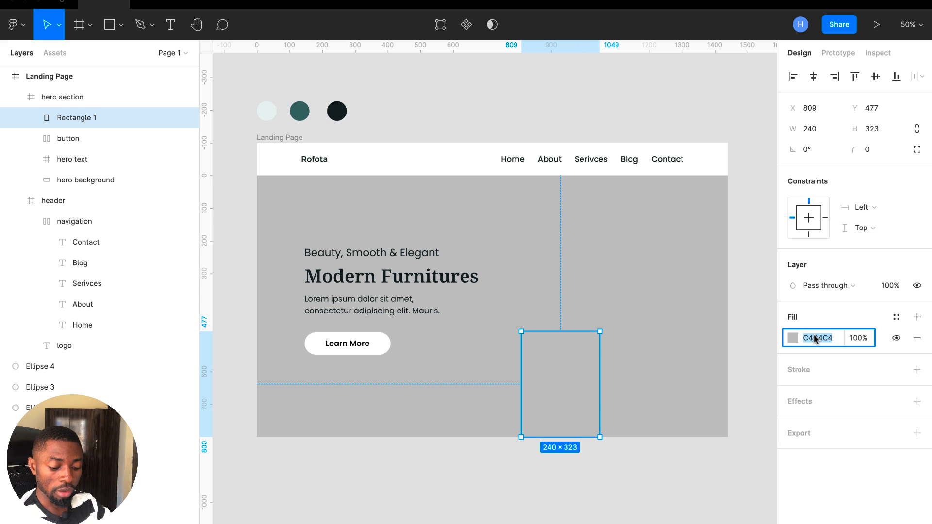
text(A6A6A6)
key(Return)
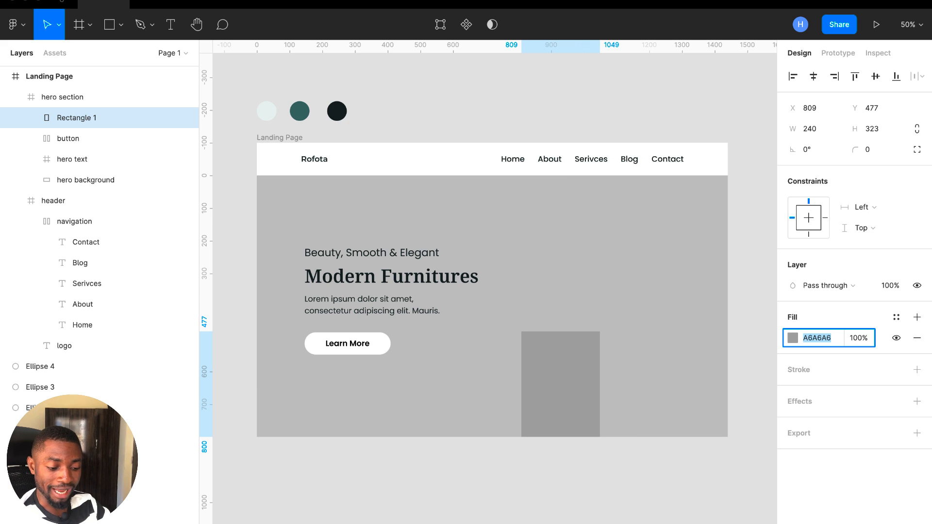
text(E2E2E2)
key(Return)
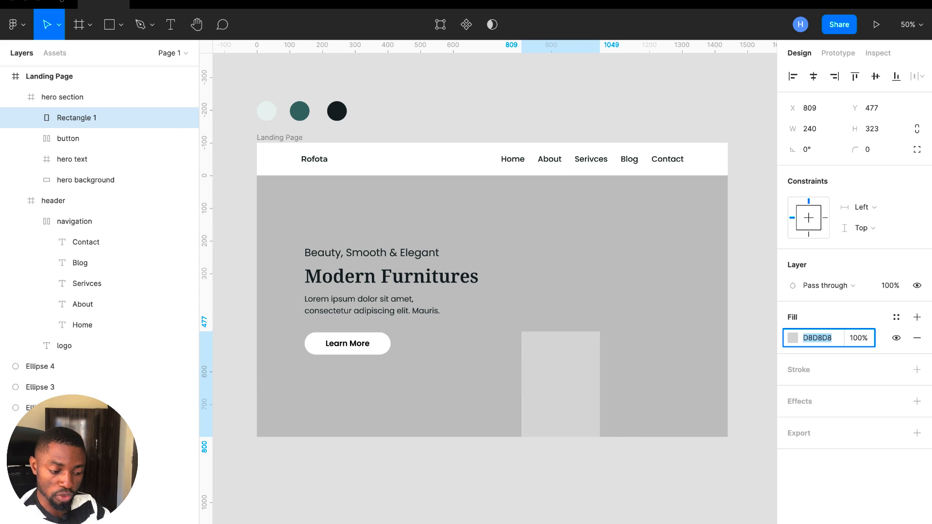
text(ECECEC)
key(Return)
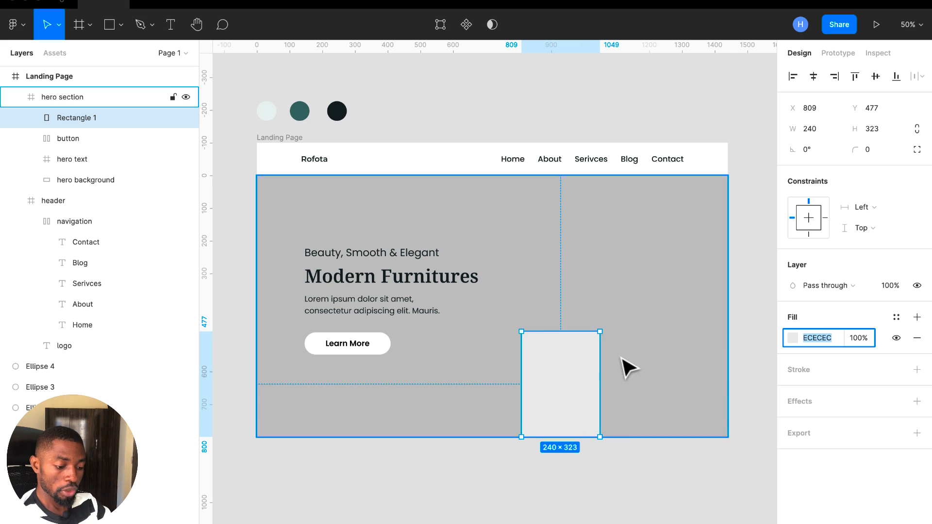
Step: Move the light grey rectangle to X 600 and lower its top edge to reduce its height to 290
drag(588, 373, 520, 391)
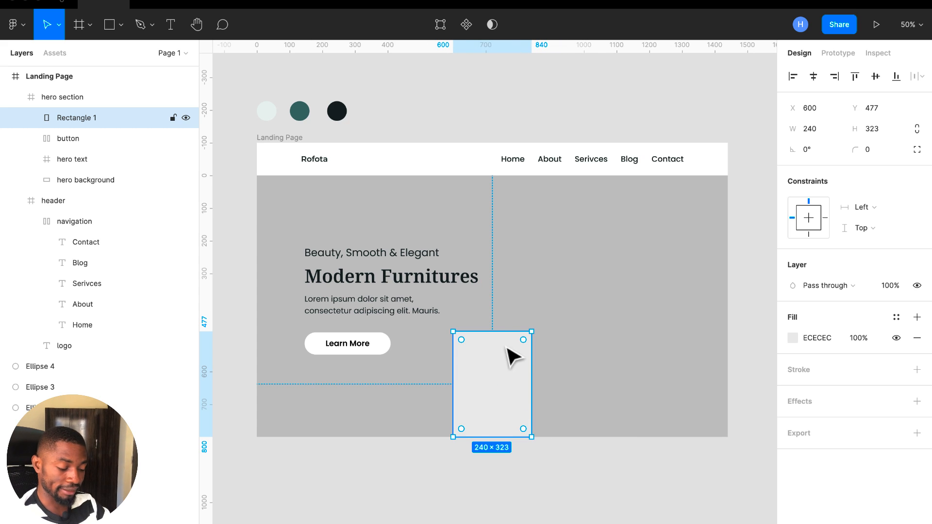
drag(503, 333, 597, 365)
Step: Duplicate the light grey rectangle and place the copy beside the original at X 864, Y 510
key(ctrl+d)
key(alt)
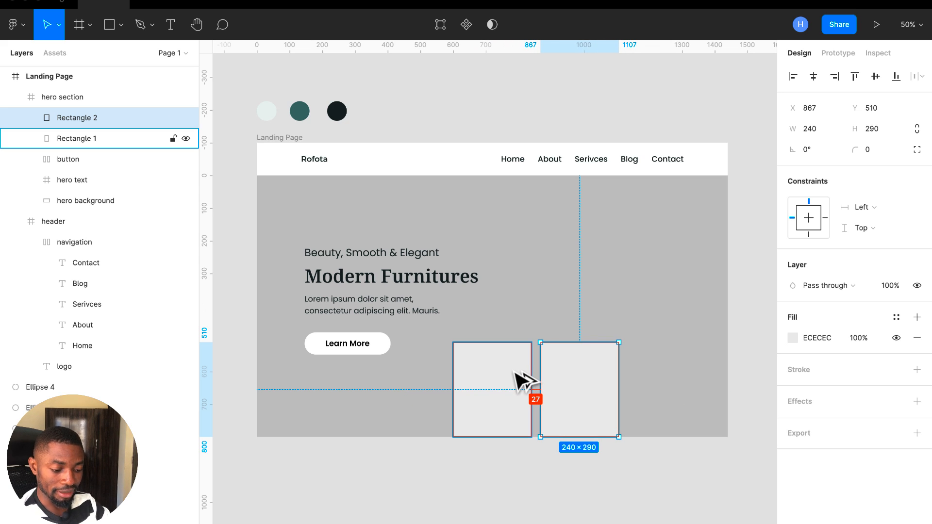
key(Left)
key(Left)
key(Left)
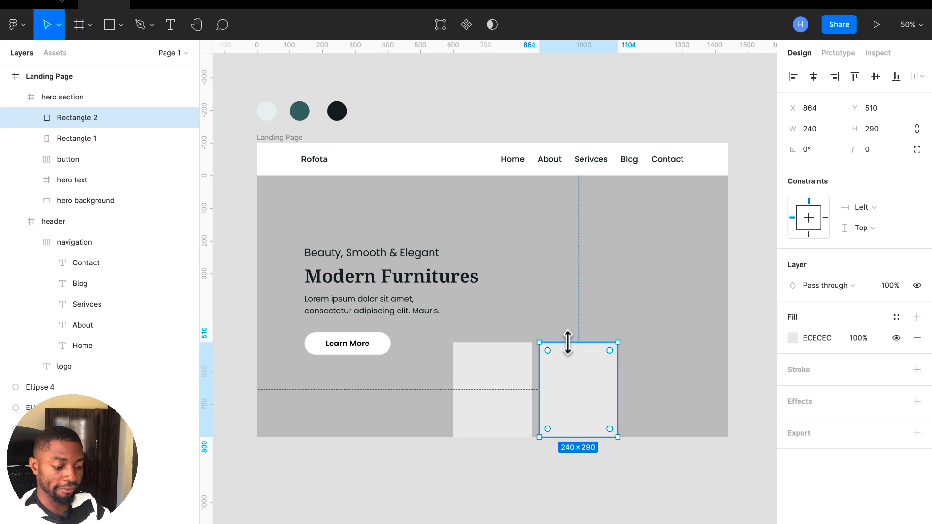
Step: Extend the second light grey card upward to a height of 532, and duplicate it beside the original at X 1128, Y 94
drag(568, 343, 557, 265)
key(ctrl+d)
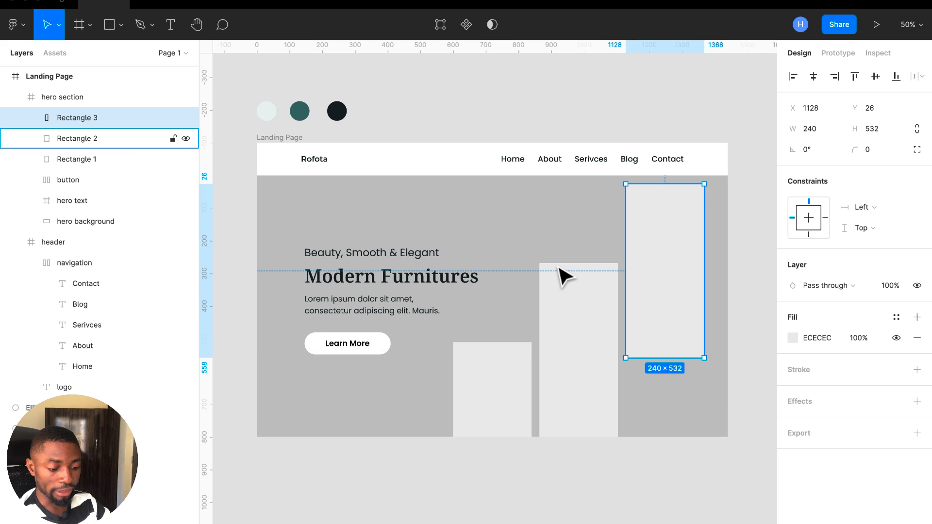
drag(655, 251, 654, 275)
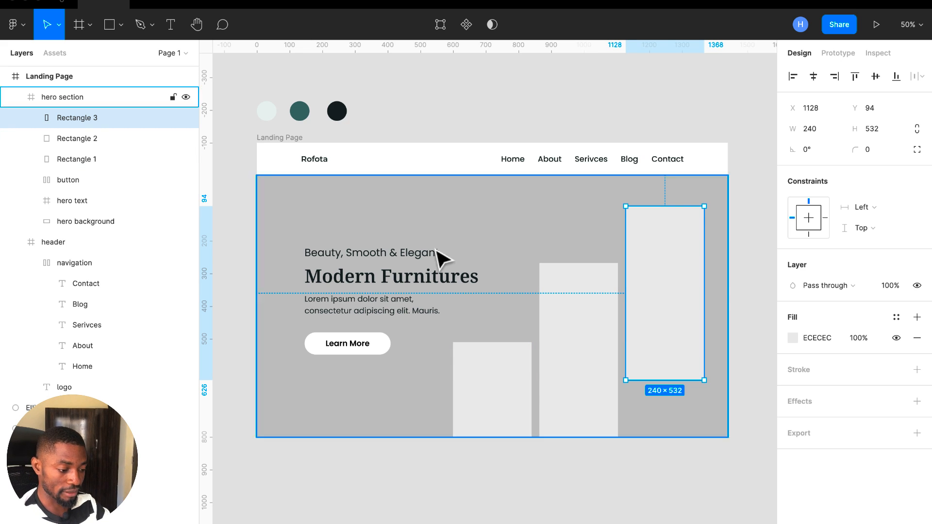
click(453, 139)
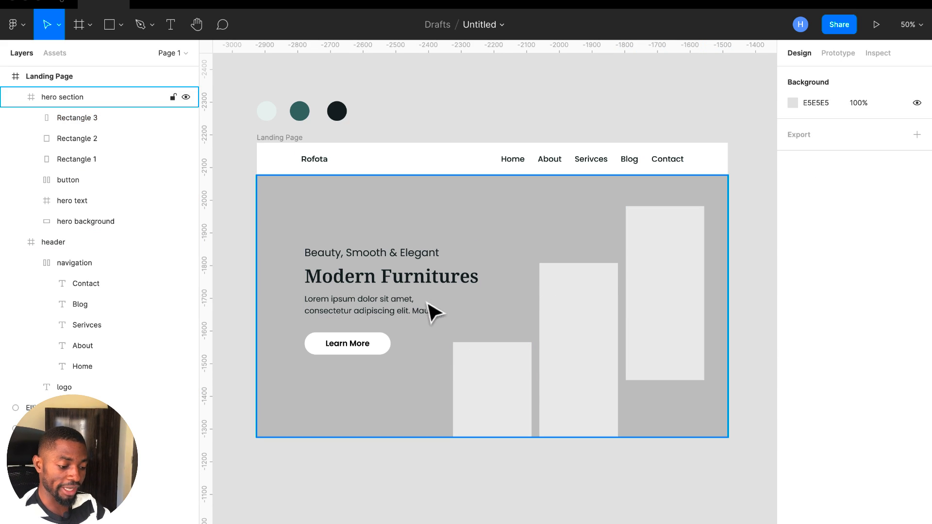
Step: Rename the shortest card's layer, Rectangle 1, as "hero image one"
click(485, 381)
double_click(83, 161)
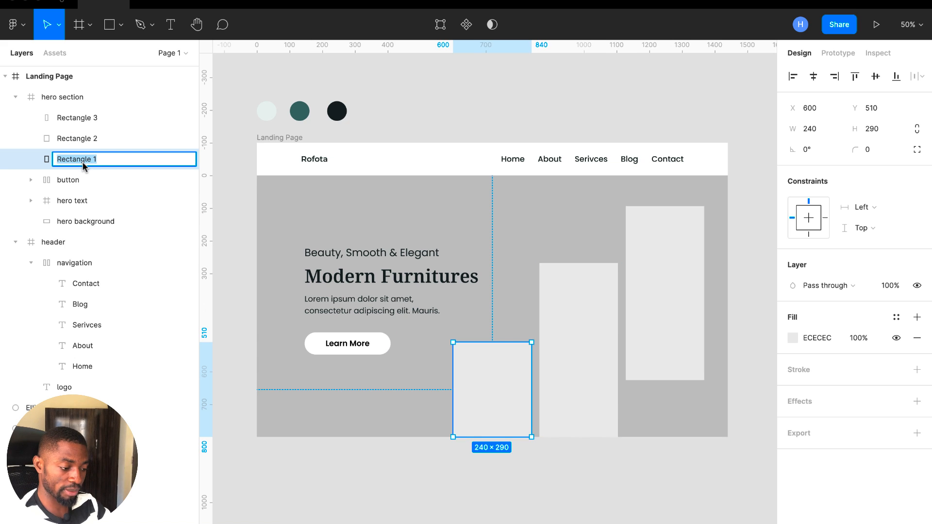
text(image)
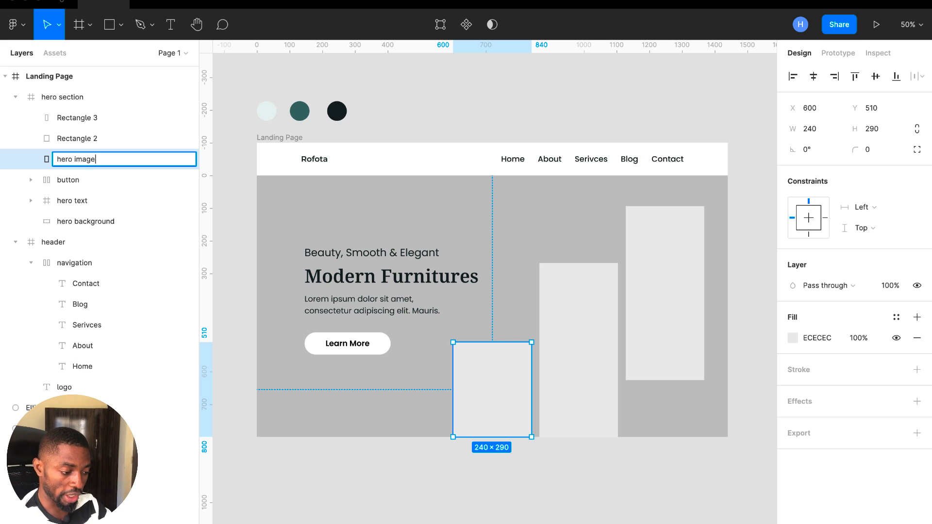
text(one)
key(Return)
Step: Rename the middle card's layer, Rectangle 2, as "hero image two"
click(75, 140)
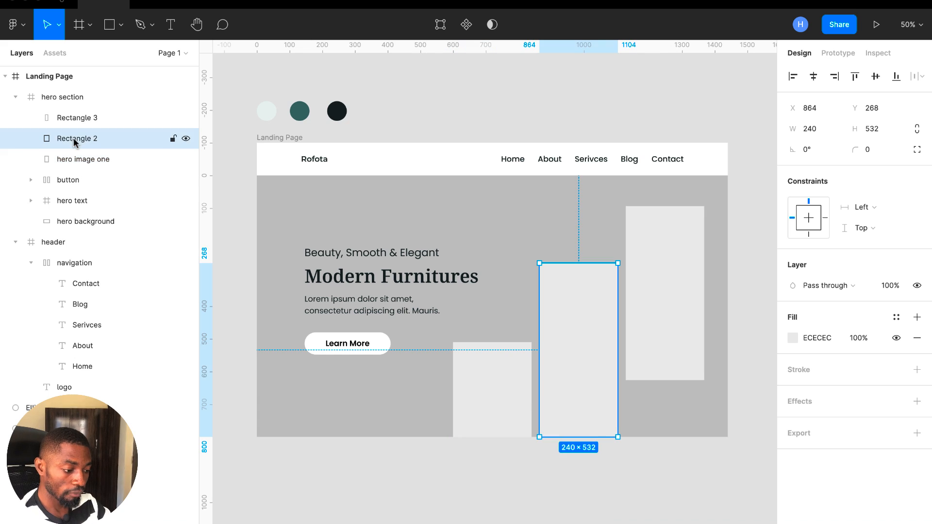
double_click(76, 140)
text(her)
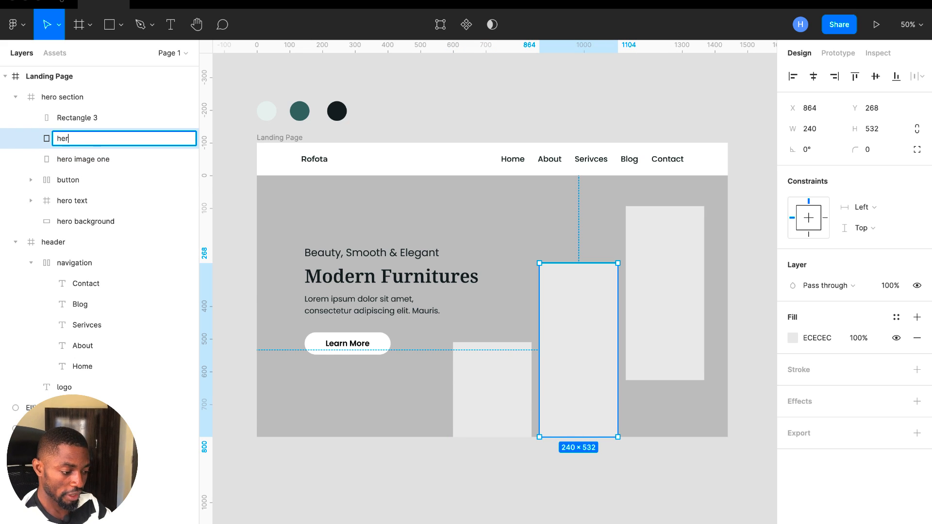
text(o imagee)
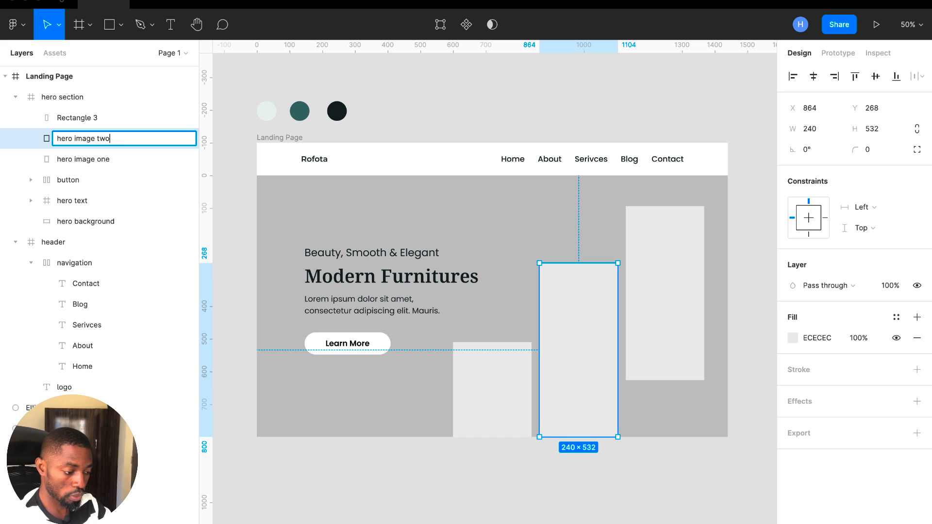
key(Return)
Step: Rename the newest card's layer, Rectangle 3, as "hero image three"
click(75, 119)
double_click(77, 121)
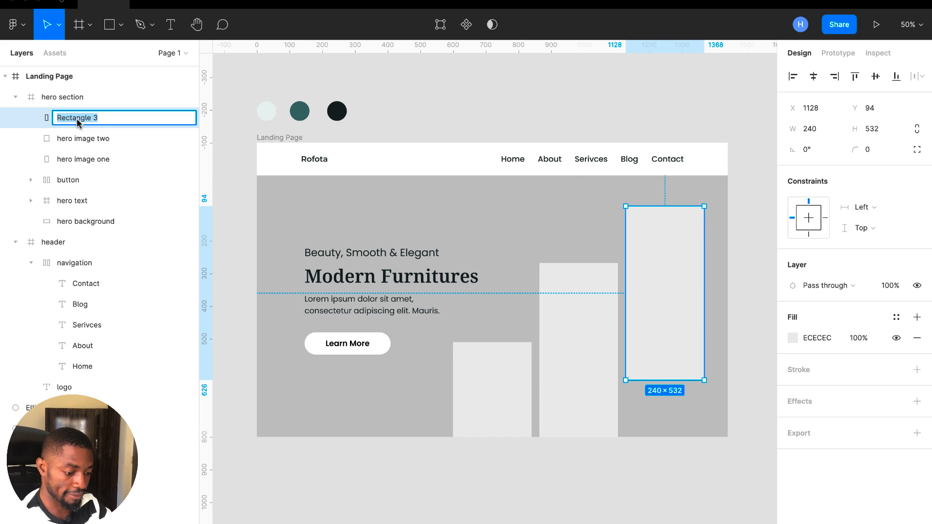
text(hero imag)
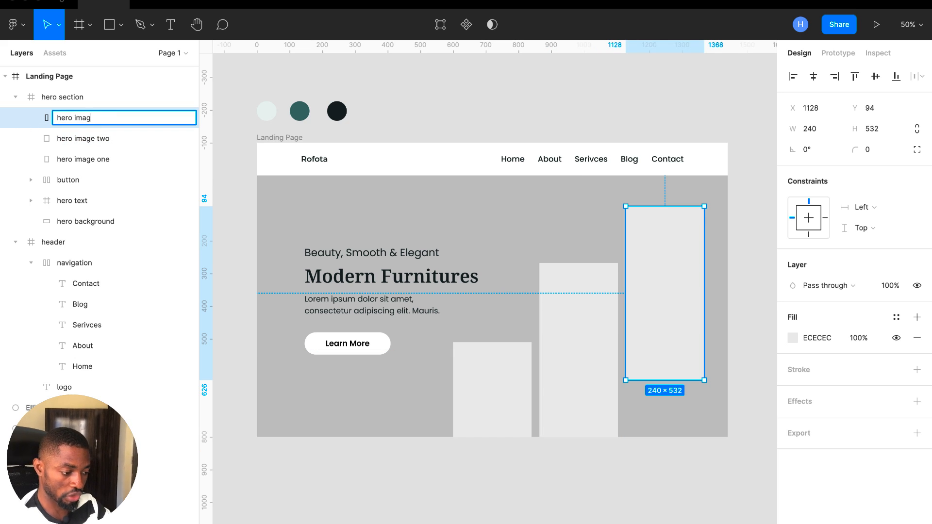
text(e three)
key(Return)
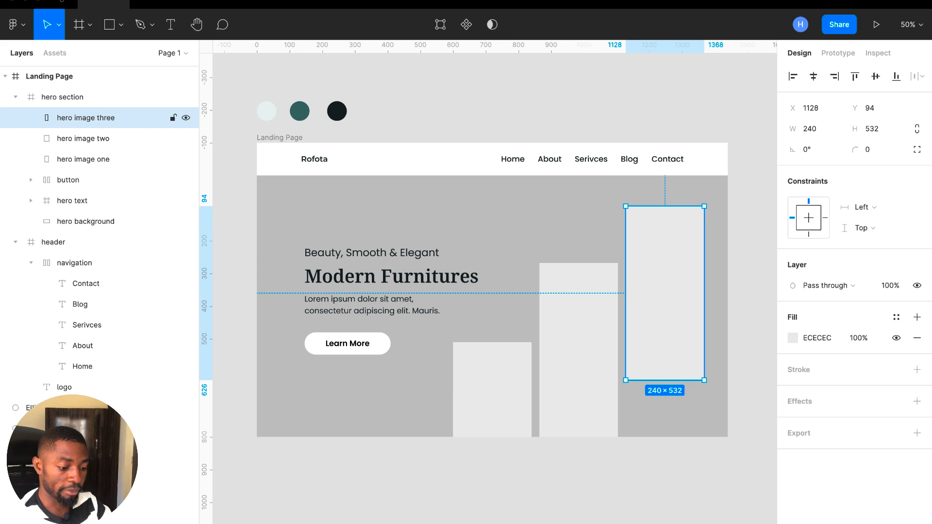
Step: Extend the Landing Page frame downward to a height of about 1489 to make room below the hero section
click(287, 138)
scroll(522, 259, down, 3)
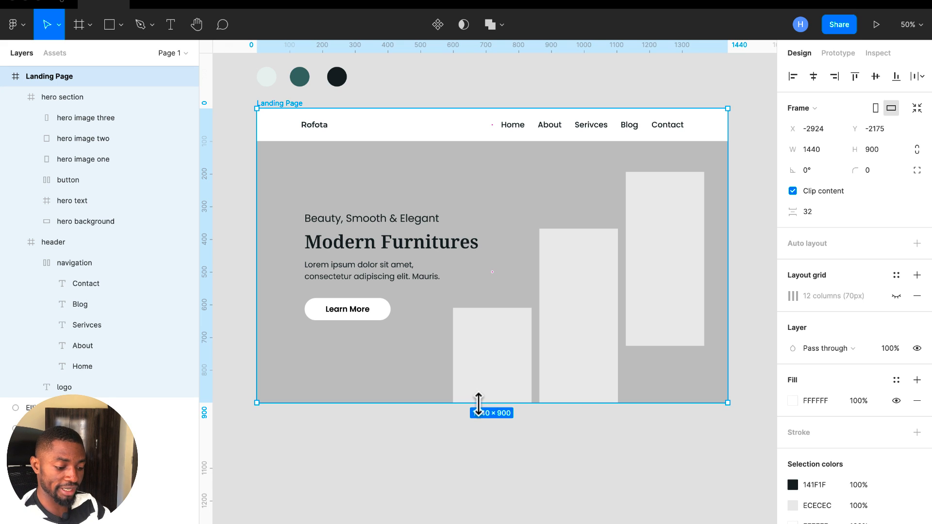
drag(479, 404, 456, 520)
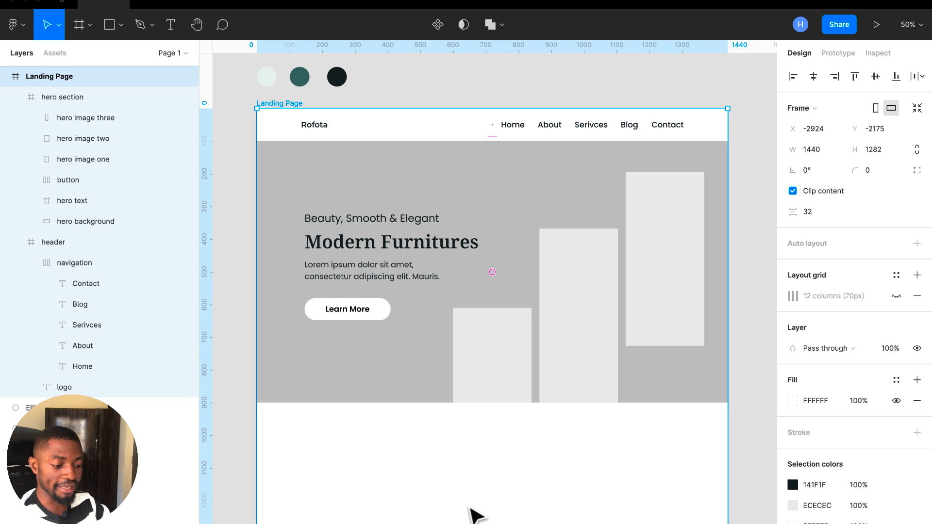
scroll(473, 514, down, 2)
scroll(473, 515, down, 5)
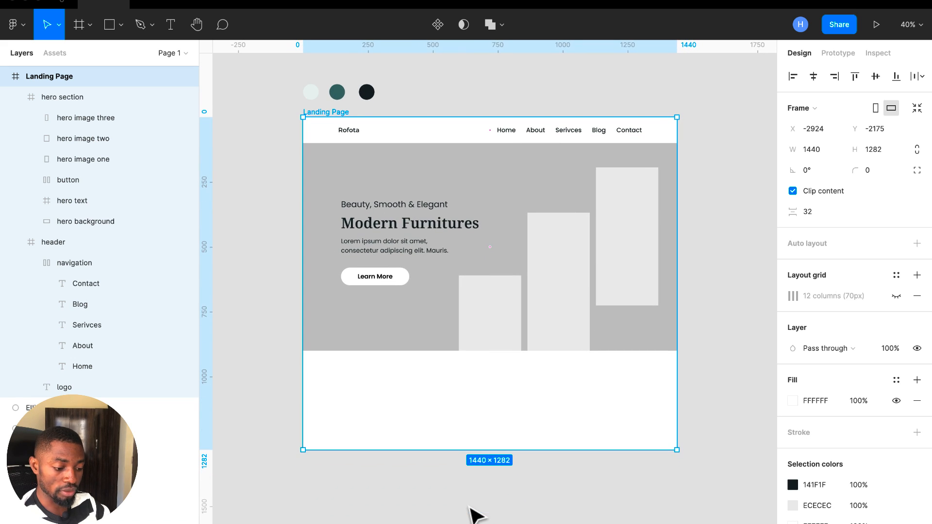
drag(473, 450, 474, 504)
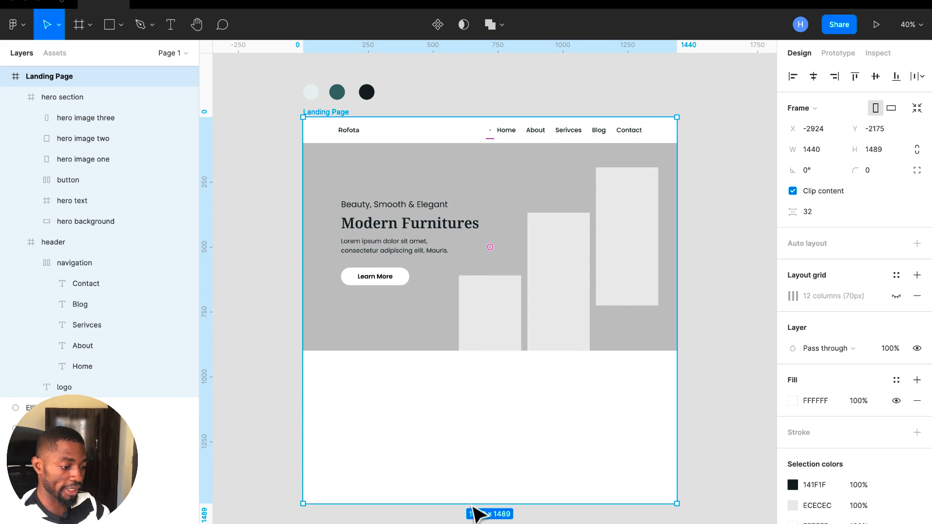
Step: Draw a 1440 wide rectangle across the empty area below the hero section at Y 1030, and set its height to 500
click(109, 24)
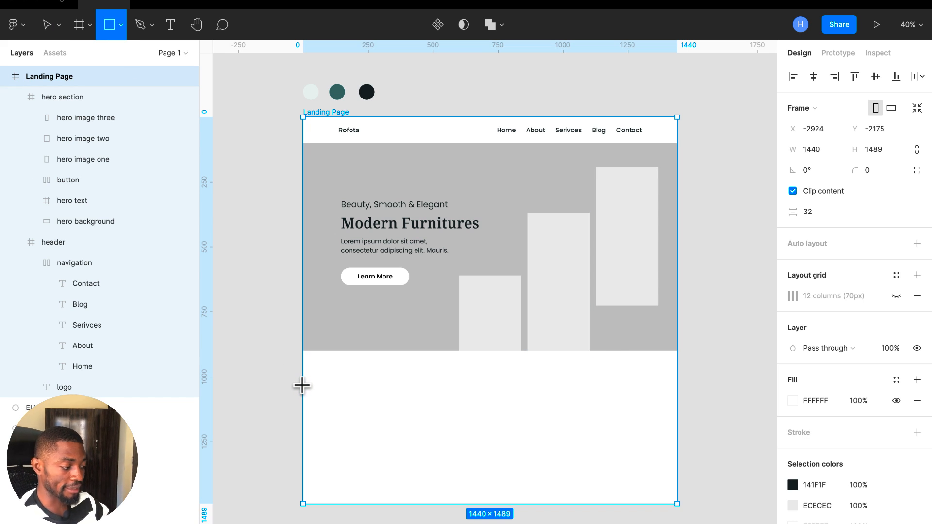
drag(301, 385, 676, 475)
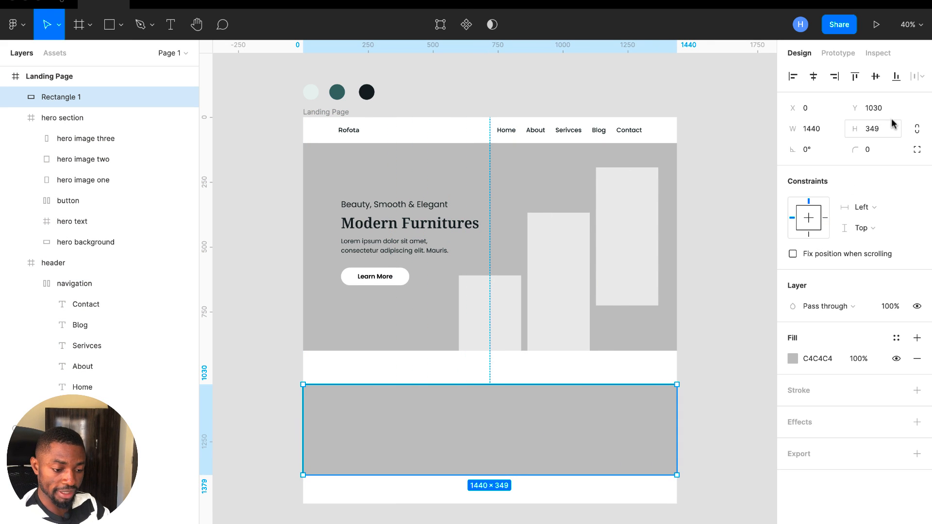
click(887, 132)
text(500)
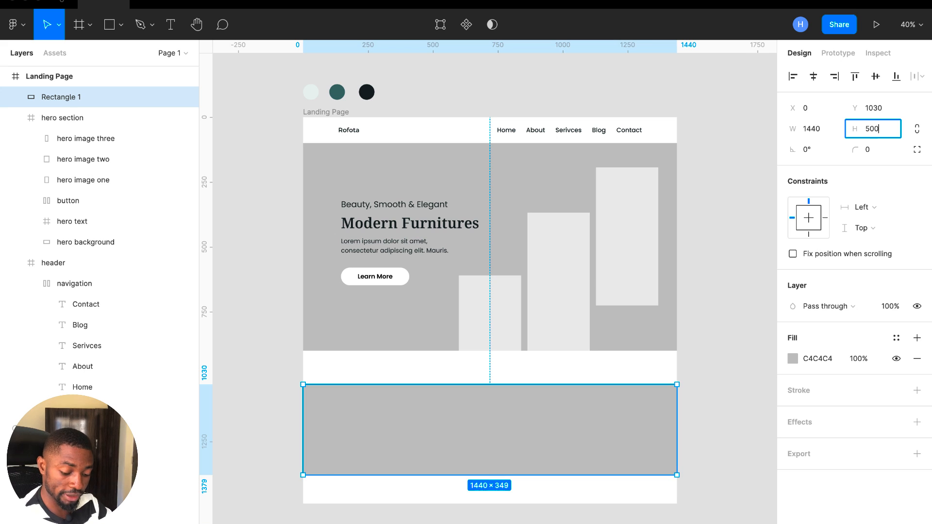
key(Return)
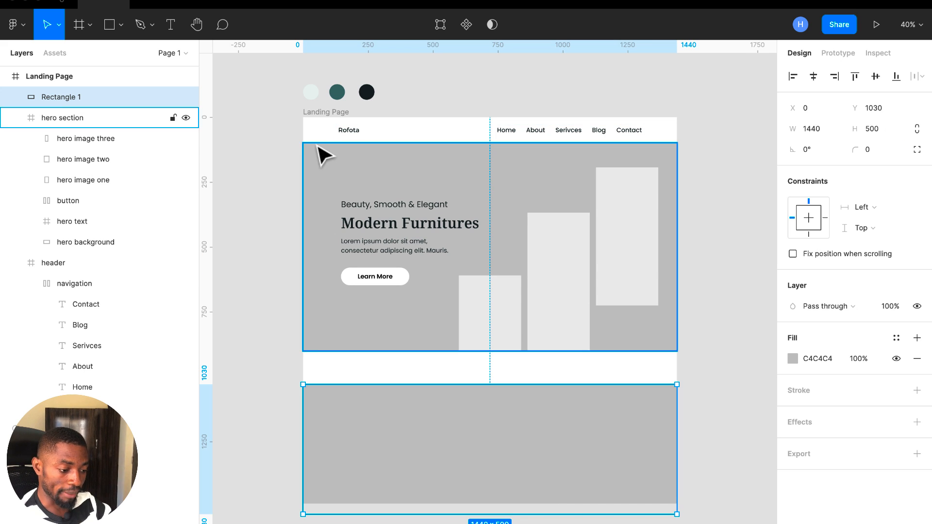
Step: Extend the Landing Page frame downward to a height of about 2128
click(325, 113)
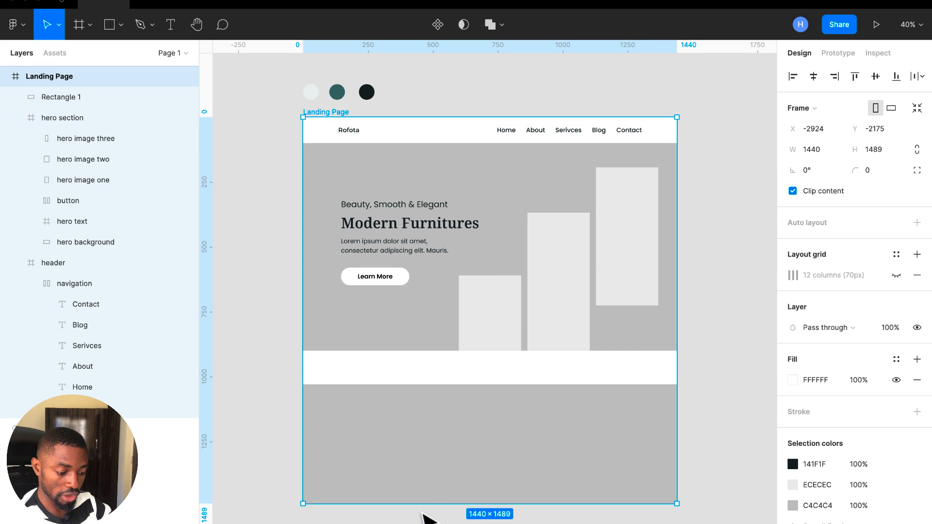
drag(420, 504, 421, 523)
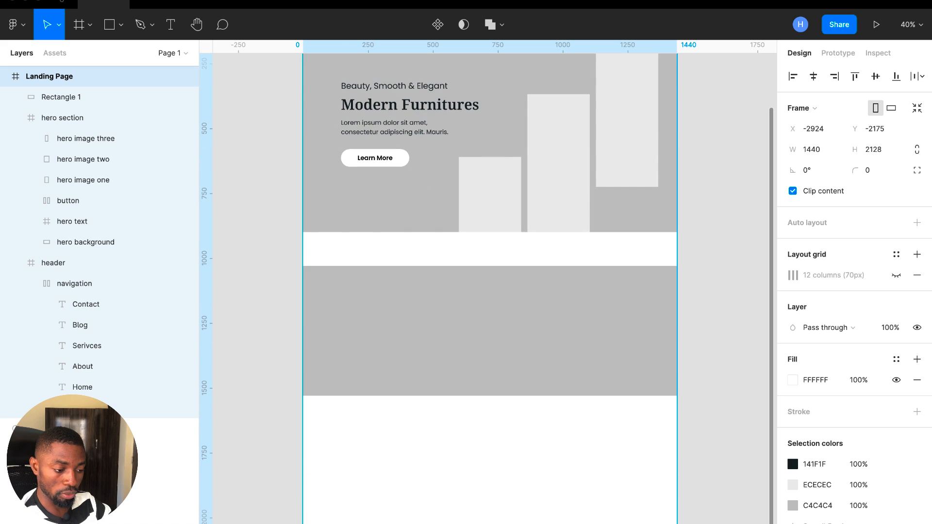
scroll(473, 399, up, 3)
scroll(479, 408, up, 1)
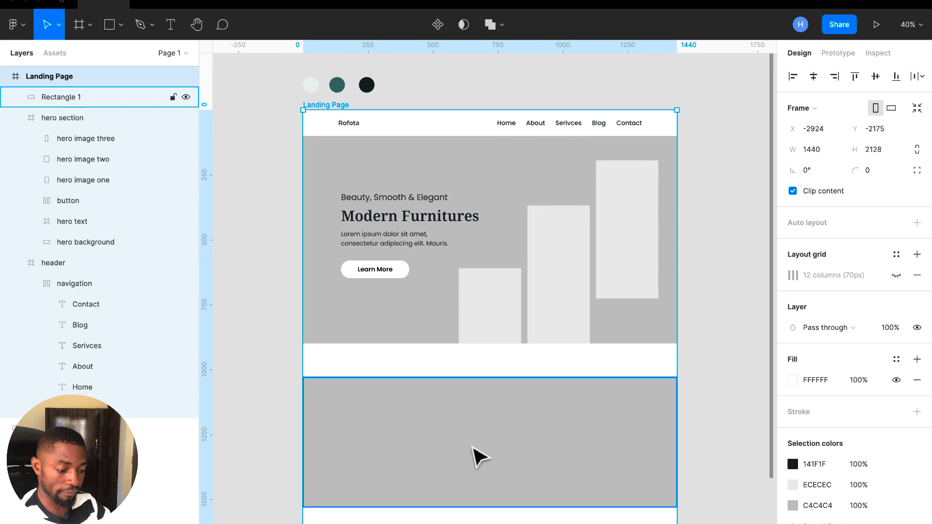
Step: Move the grey rectangle below the hero section up to Y 980, leaving an 80 px gap between them
click(479, 408)
key(alt)
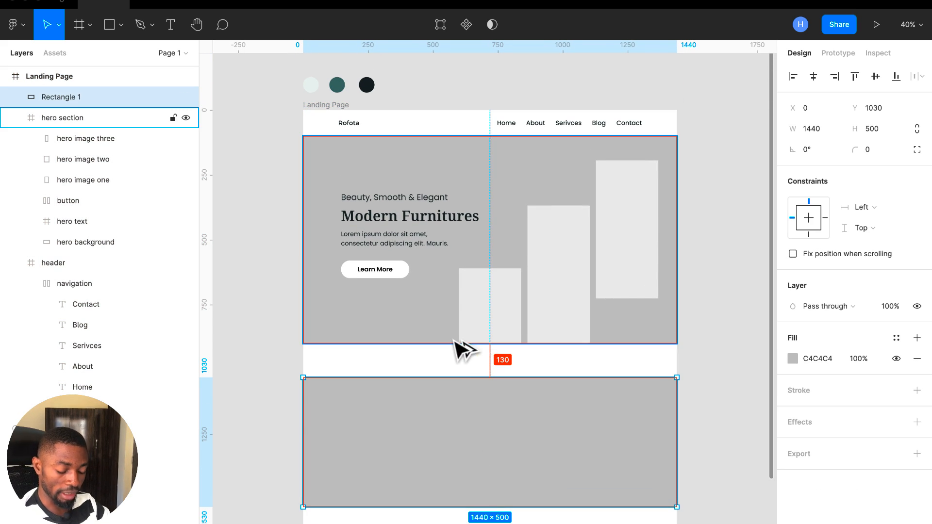
key(Up)
key(Up)
key(Up)
key(Up)
key(Up)
key(Up)
key(Up)
key(Up)
key(Up)
key(Up)
key(Up)
key(Up)
key(Up)
key(Up)
key(Up)
key(Up)
key(Up)
key(Up)
key(Up)
key(Up)
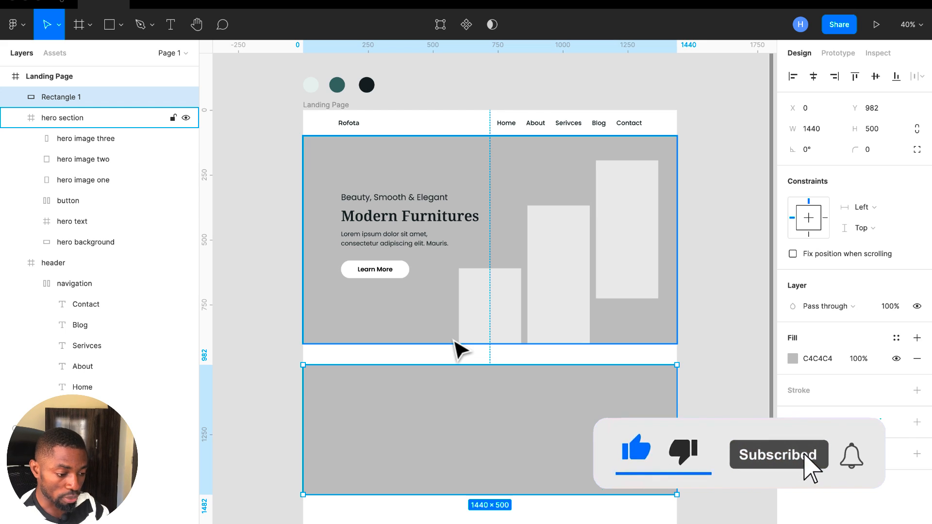
key(alt)
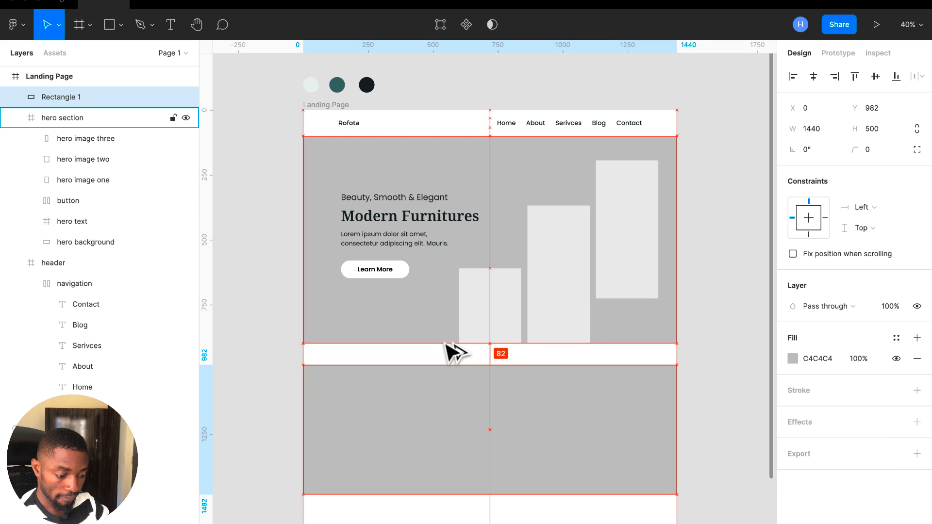
key(Up)
key(Up)
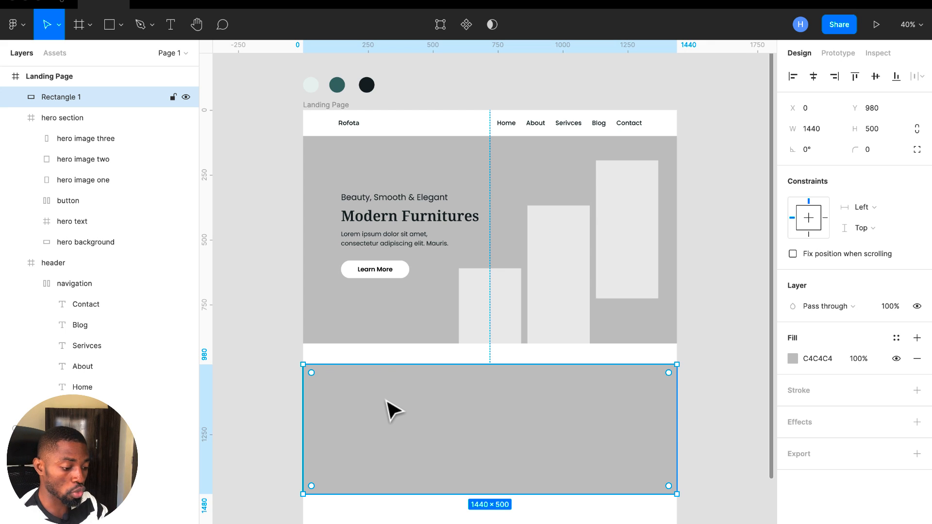
Step: Wrap the lower grey rectangle in a frame and name the frame "about/services"
triple_click(392, 218)
click(413, 444)
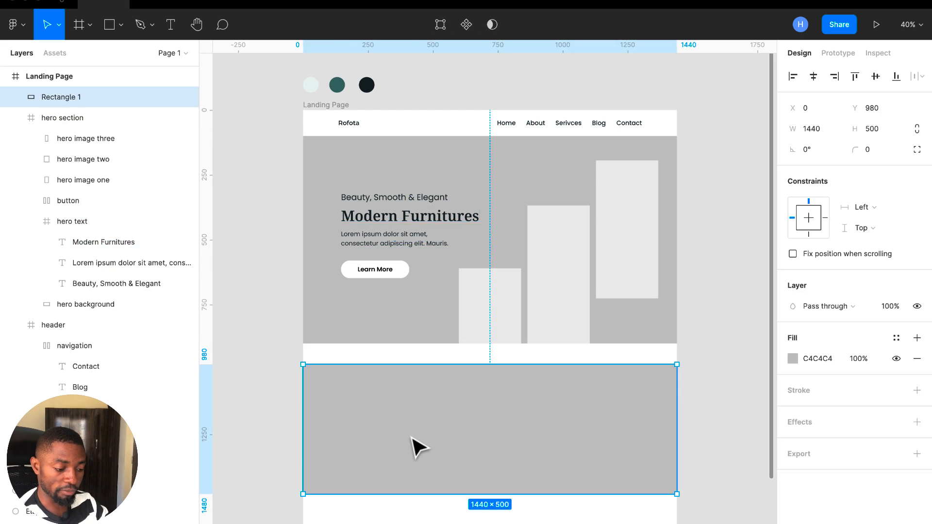
right_click(414, 444)
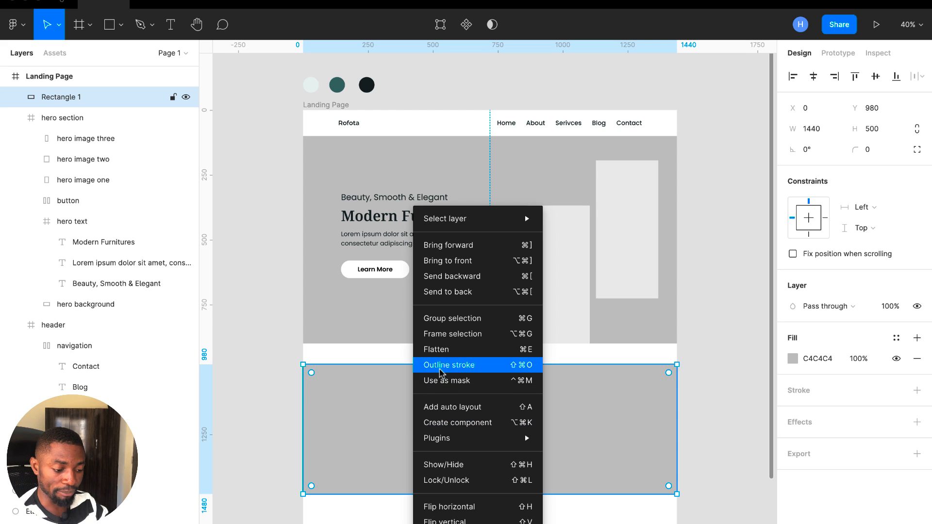
click(449, 339)
double_click(58, 97)
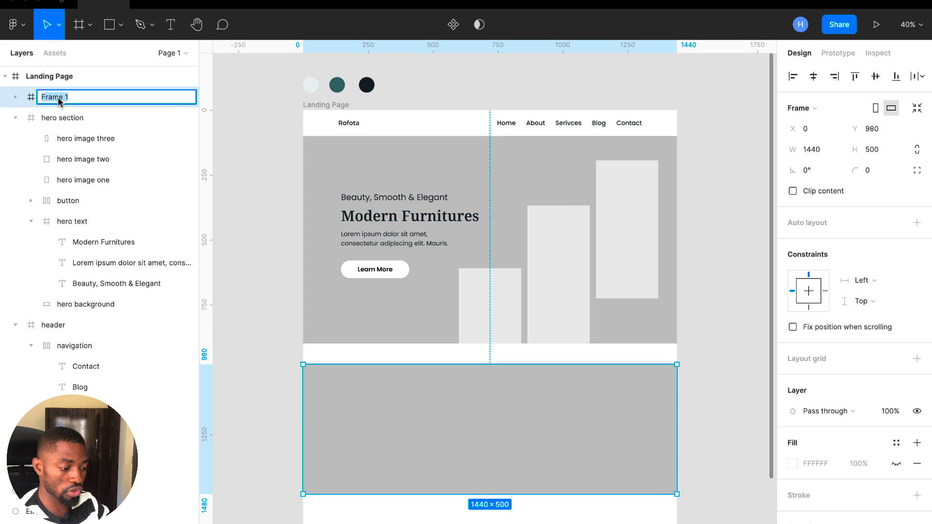
text(about/services)
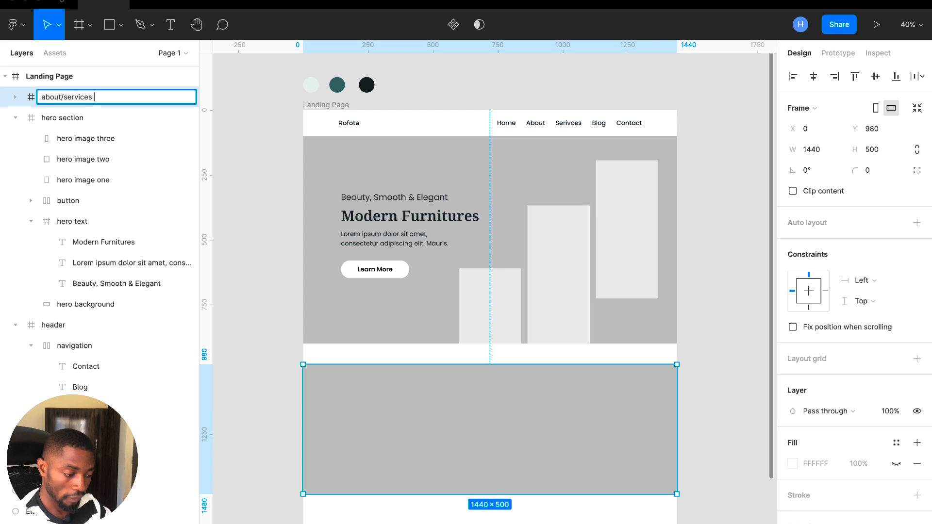
key(Return)
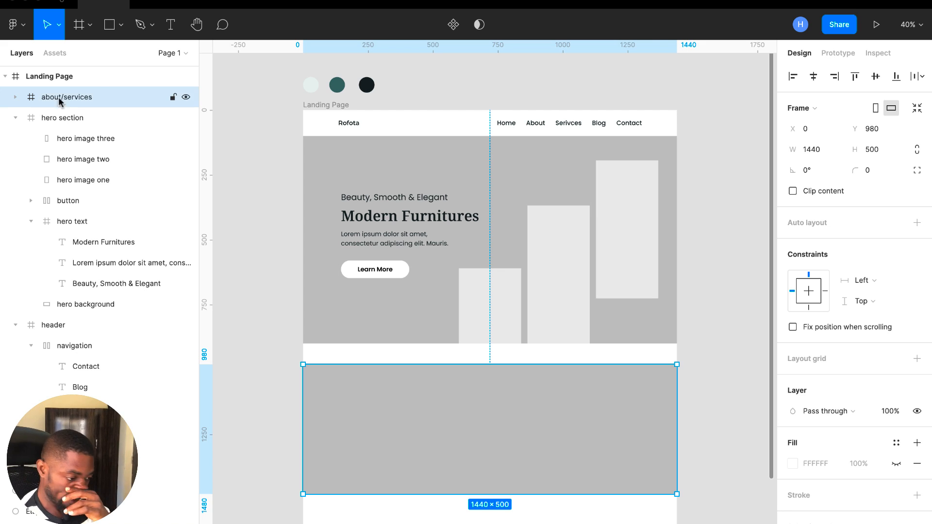
Step: Copy the "Modern Furnitures" heading from the hero into the about/services frame and place it at about X 107, Y 113
double_click(375, 224)
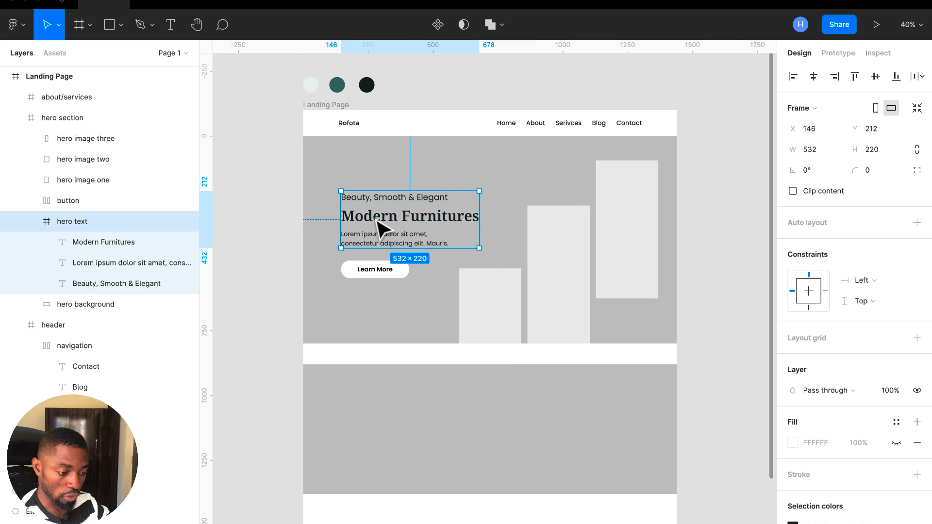
double_click(377, 224)
double_click(376, 224)
click(433, 246)
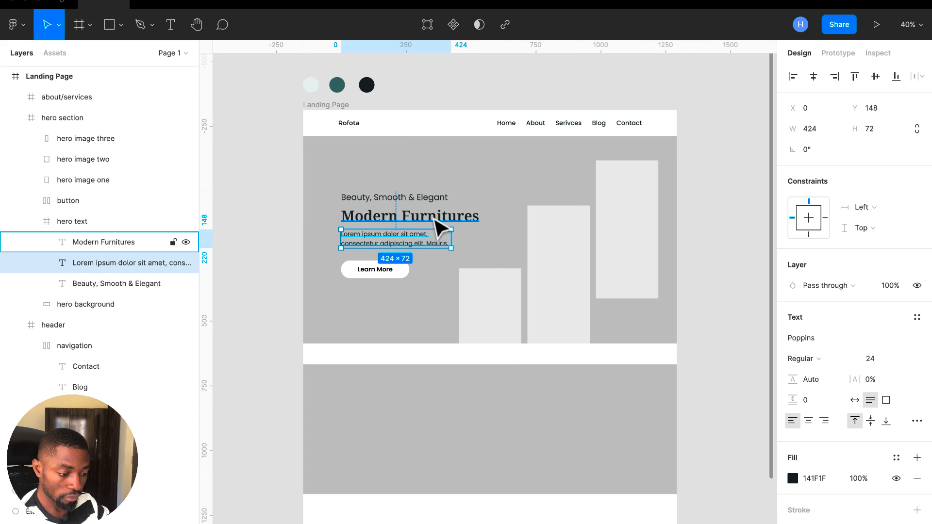
double_click(435, 219)
click(440, 243)
click(442, 216)
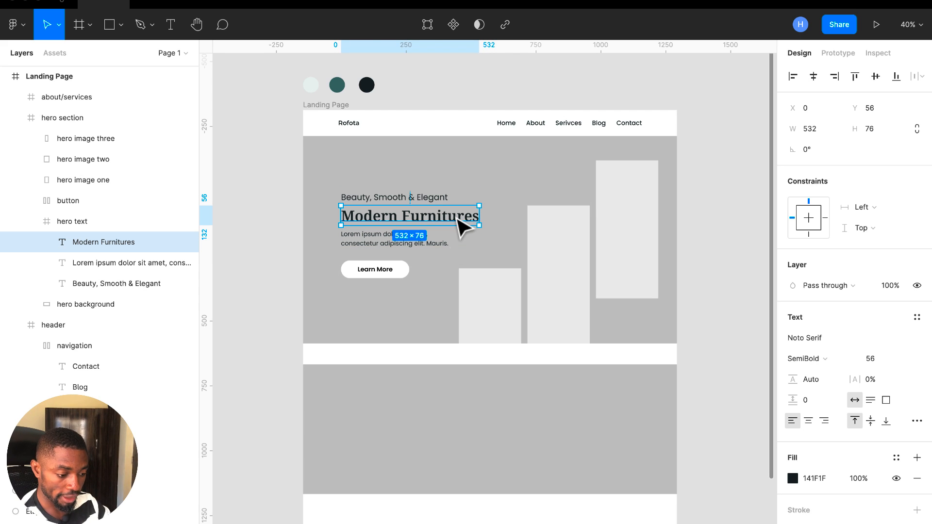
key(ctrl+x)
click(433, 437)
key(ctrl+v)
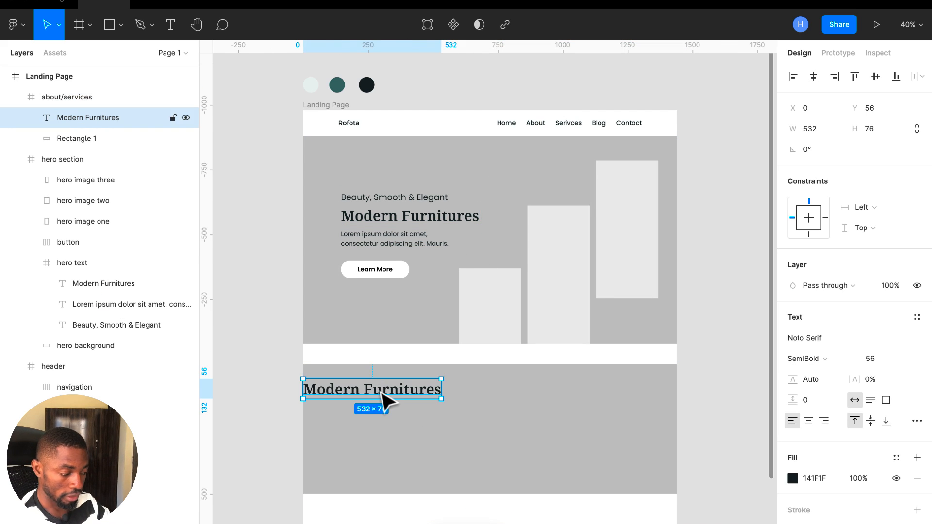
drag(385, 405, 413, 417)
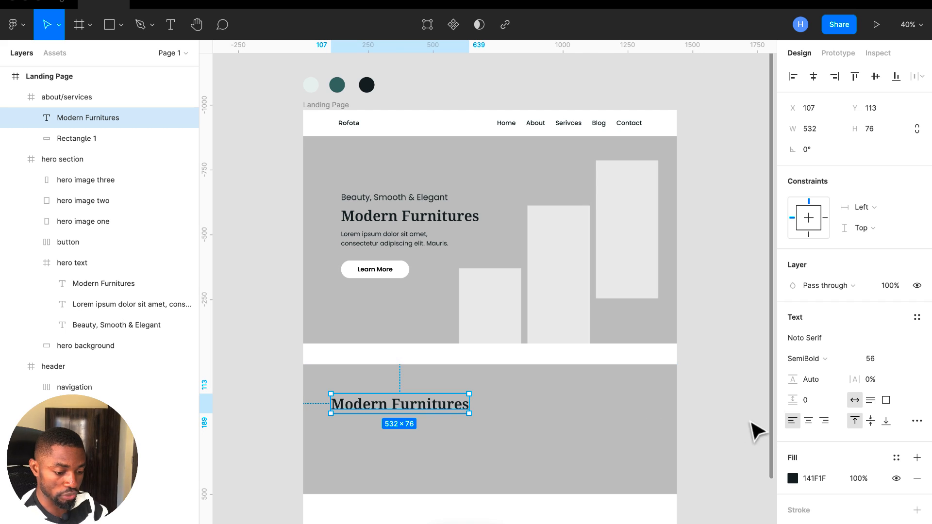
Step: Set the copied heading's font size to 32
click(870, 360)
text(32)
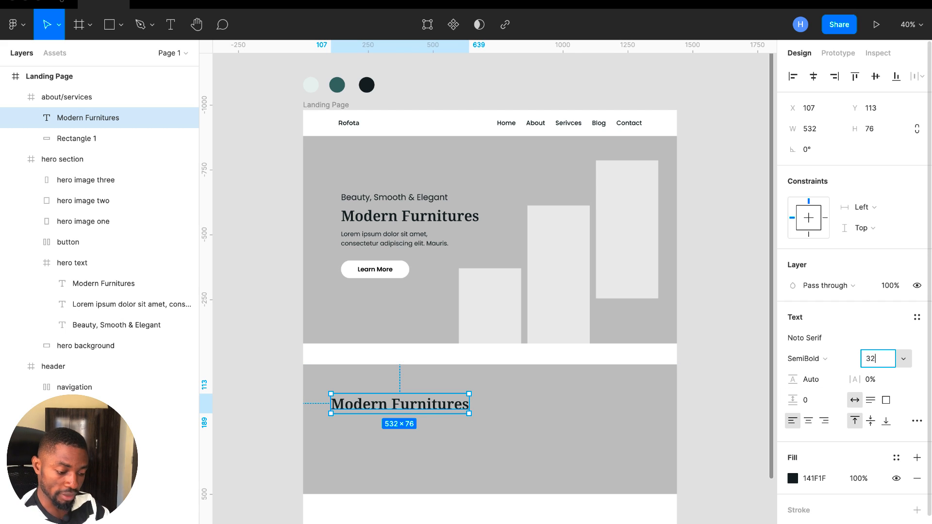
key(Return)
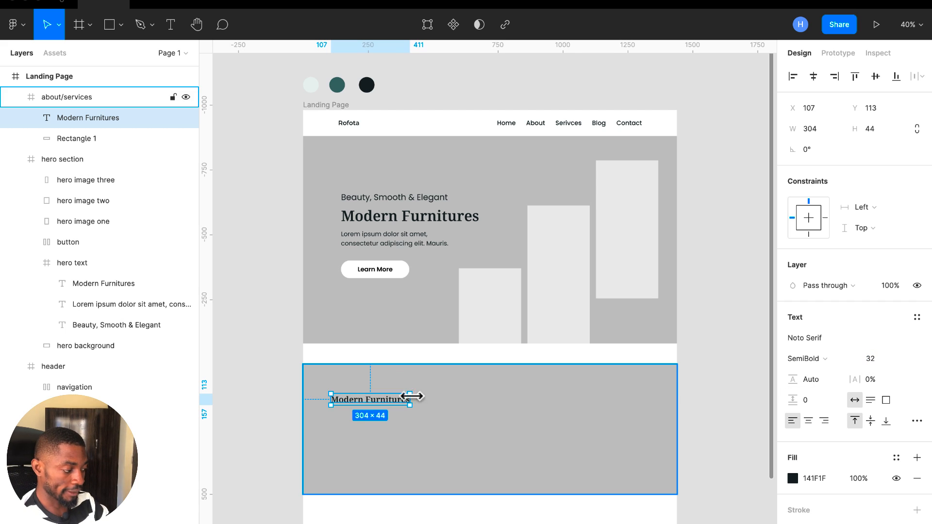
Step: Replace the copied heading's text with "We create the world best furnitures"
double_click(387, 399)
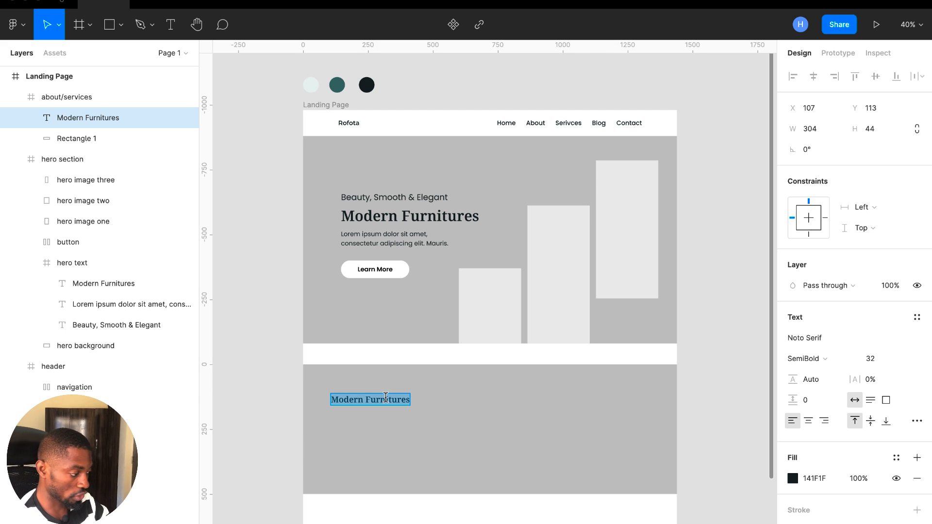
text(We)
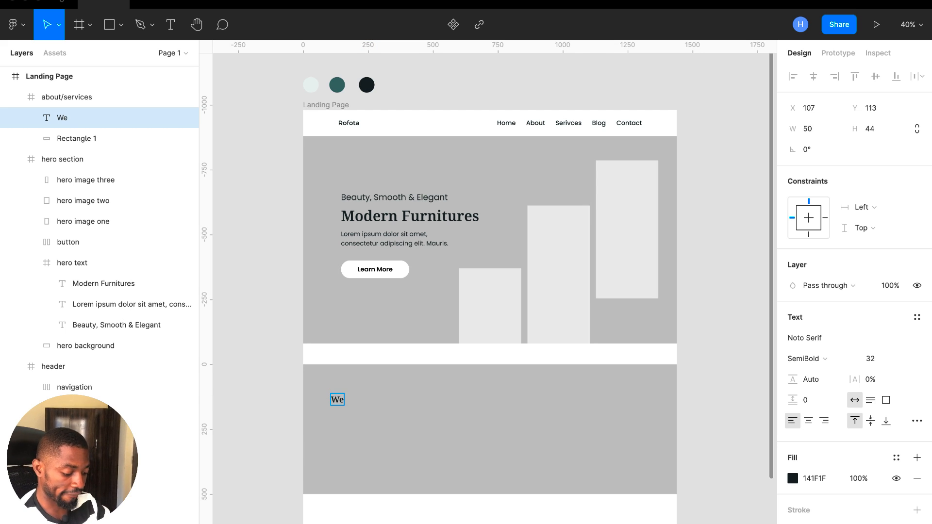
text( Create)
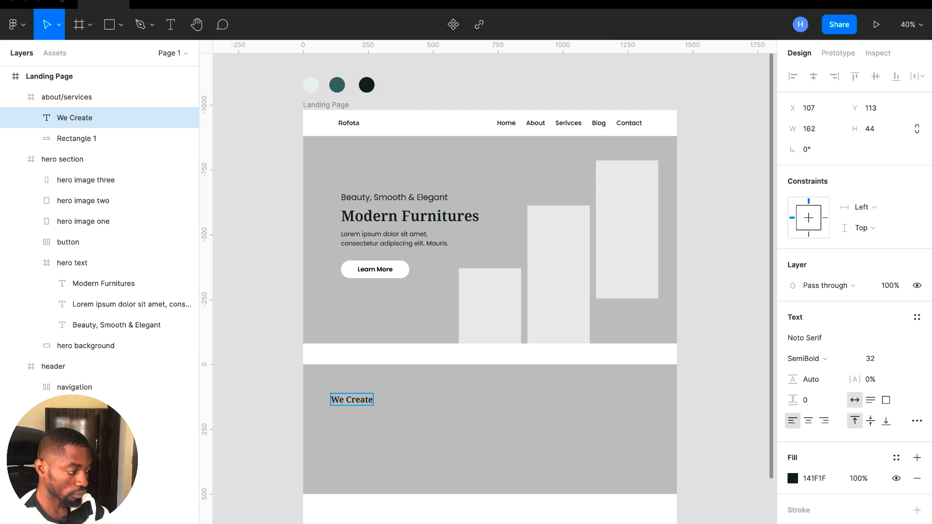
text( the world best furnitures)
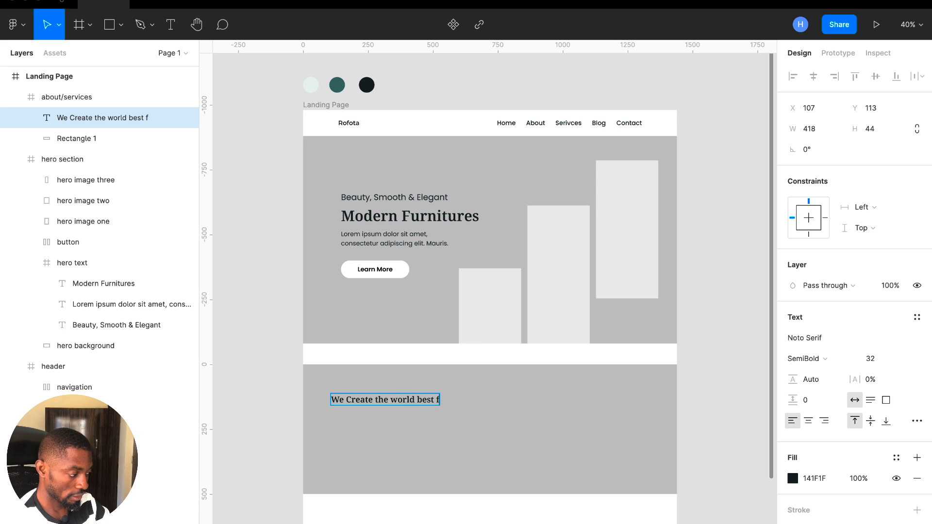
click(353, 399)
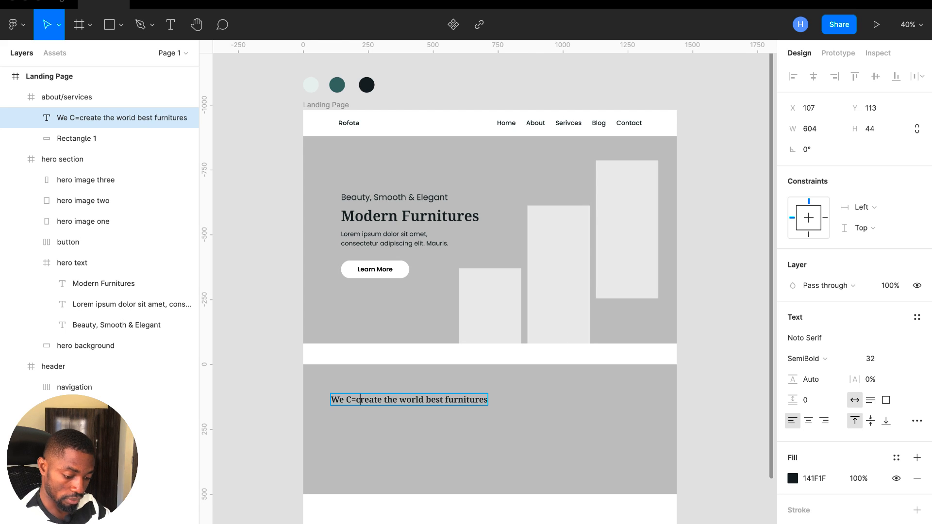
key(BackSpace)
text(c)
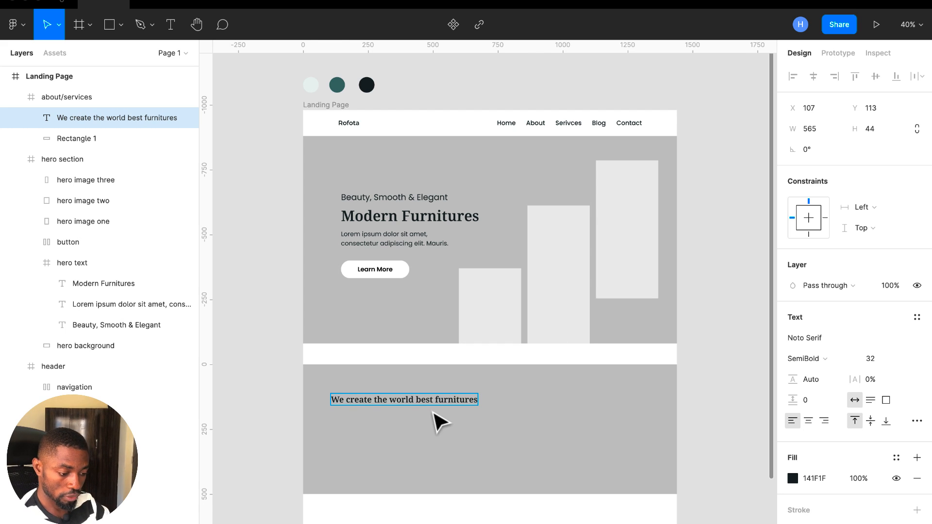
Step: Narrow the about/services heading's text box to about 322 wide so the text wraps onto two lines
scroll(439, 422, up, 5)
scroll(439, 423, down, 2)
key(Escape)
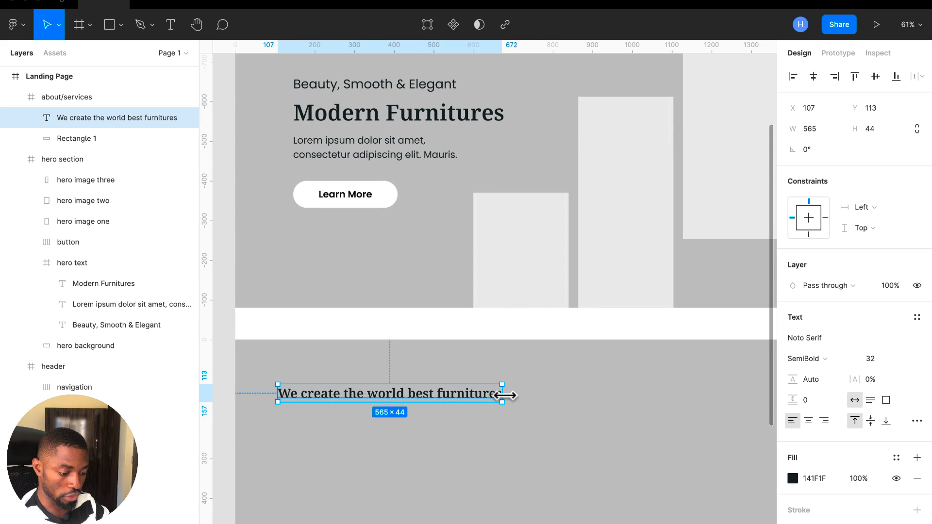
drag(506, 395, 406, 405)
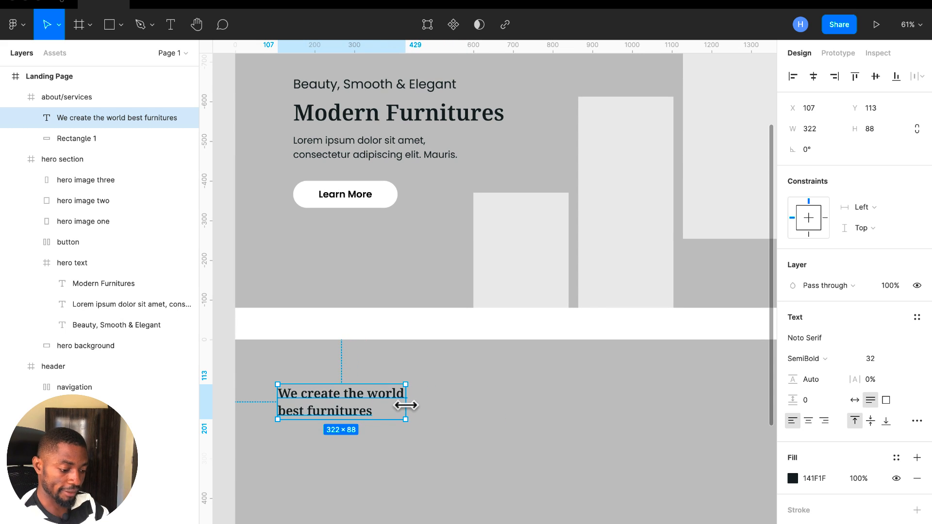
Step: Copy the hero's Lorem ipsum paragraph into the about/services frame and place it under the heading at X 107, Y 224
double_click(413, 153)
click(412, 155)
key(ctrl+c)
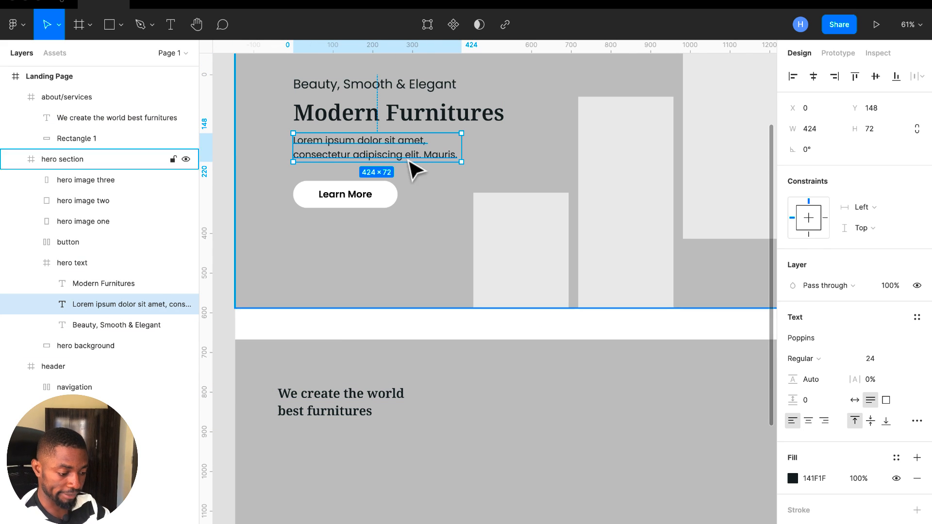
click(447, 427)
key(ctrl+v)
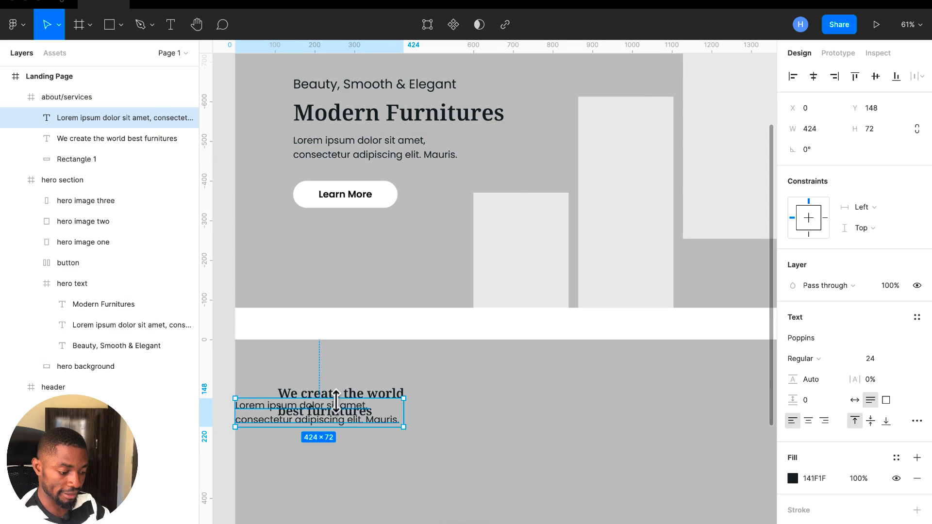
drag(386, 415, 430, 453)
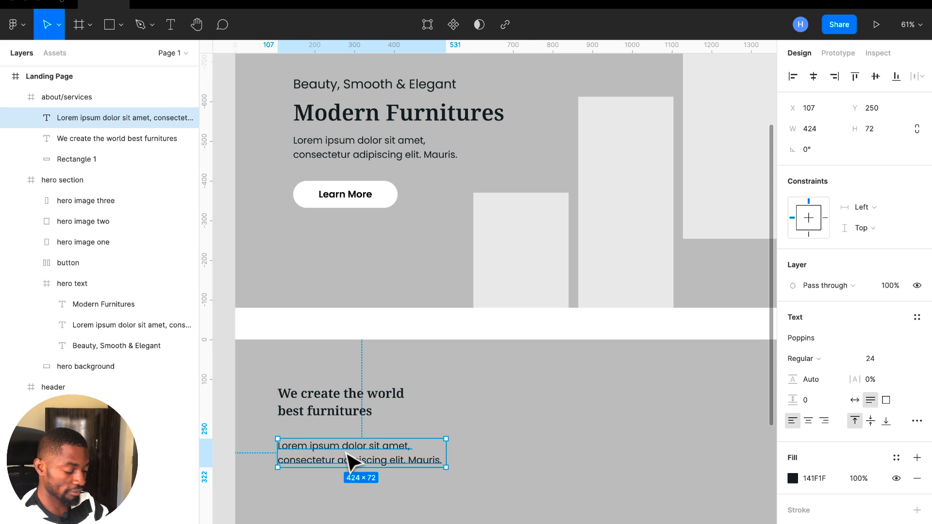
drag(348, 461, 349, 454)
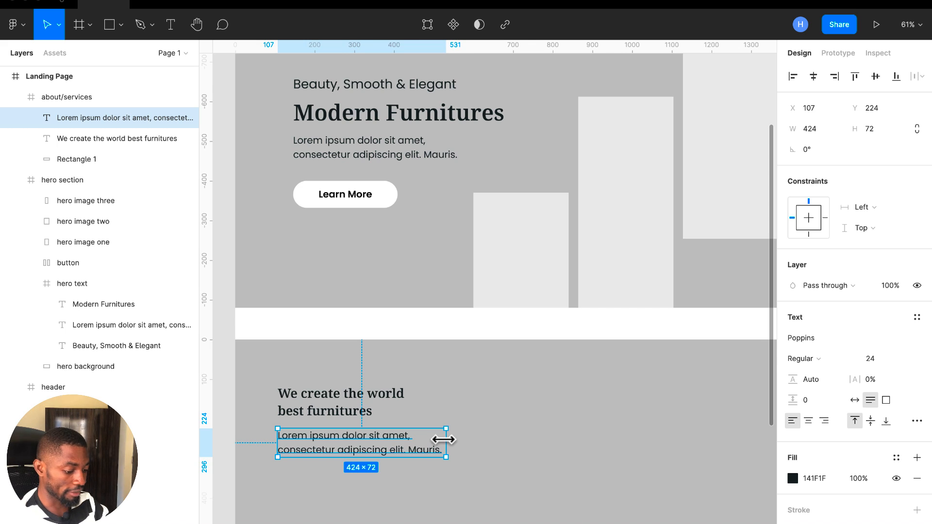
Step: Narrow the copied paragraph to about 294 wide and shorten its text to "Lorem ipsum dolor sit amet, consectetur."
drag(443, 439, 396, 469)
double_click(365, 465)
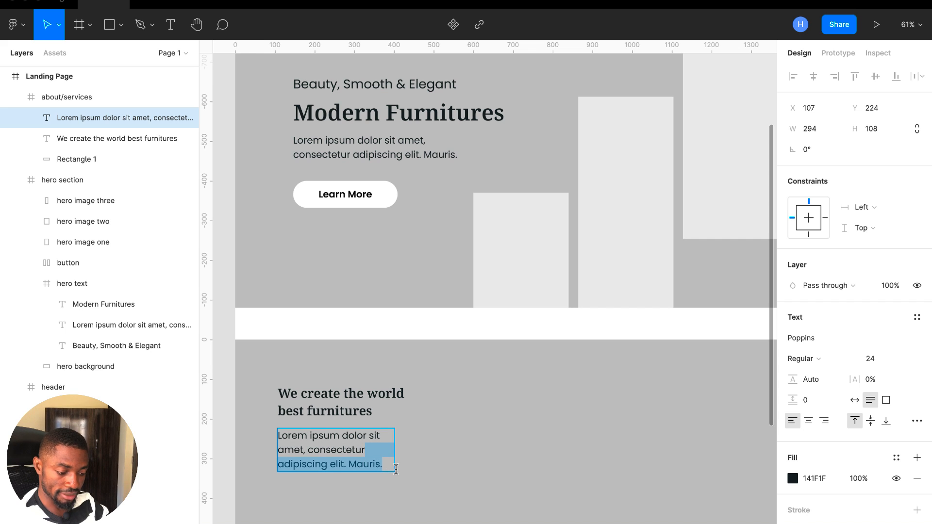
key(BackSpace)
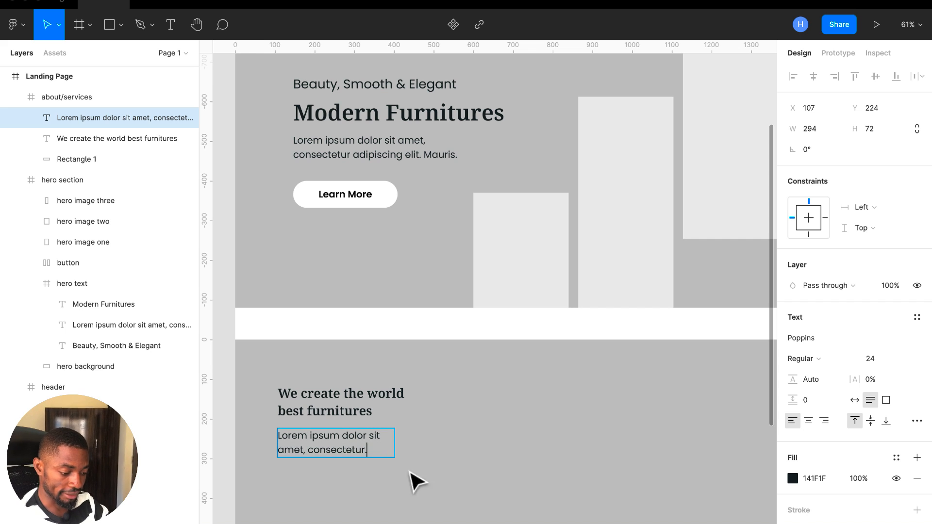
key(Escape)
click(477, 477)
click(342, 452)
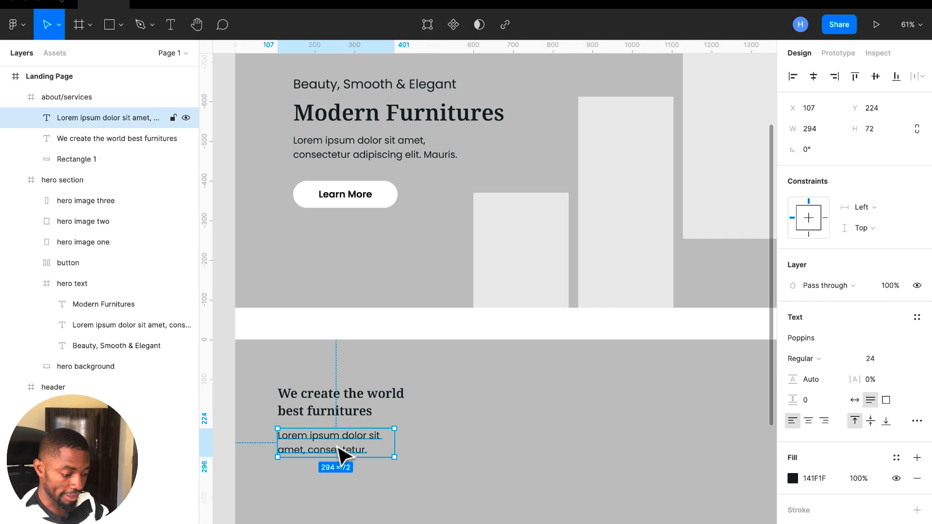
key(Return)
key(Escape)
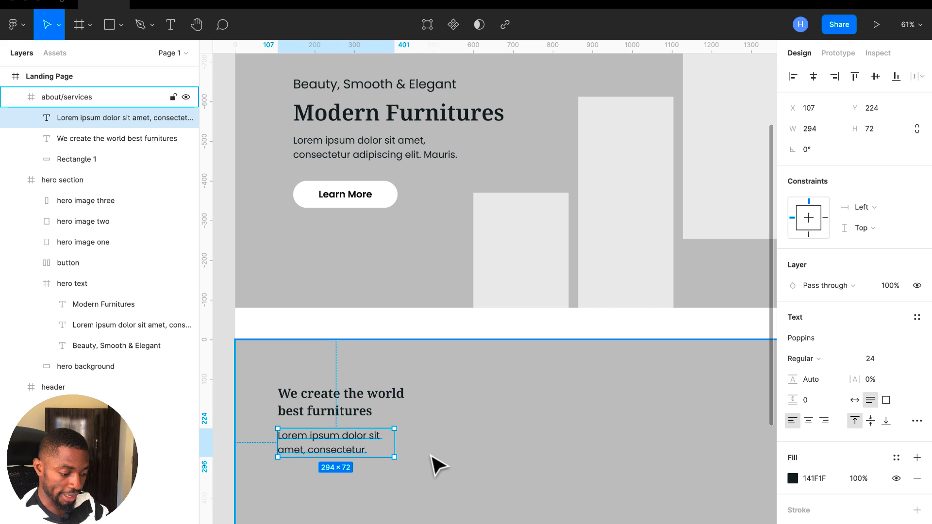
Step: Check the gap between the about/services heading and paragraph, and nudge the paragraph down to Y 225
key(alt)
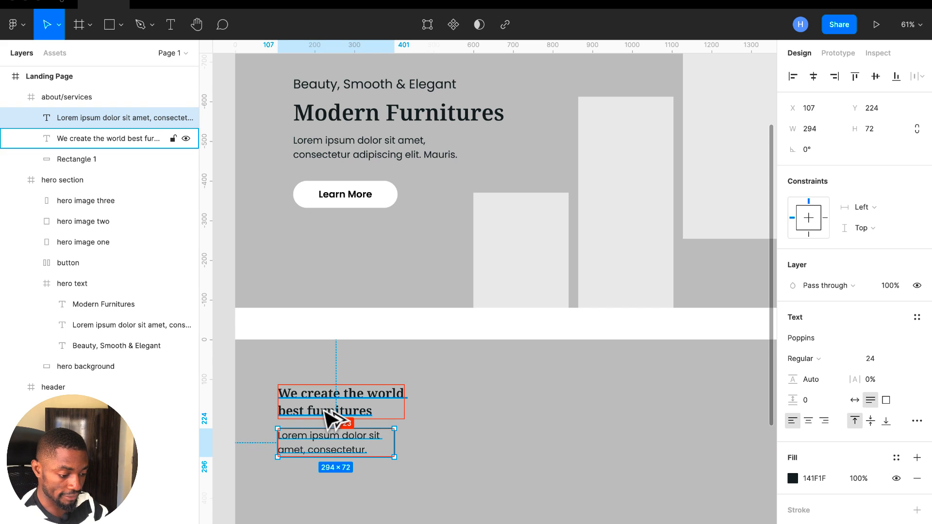
key(alt+Down)
Step: Copy the hero's Learn More button into the about/services frame and place it under the paragraph at X 107, Y 346
scroll(365, 425, down, 2)
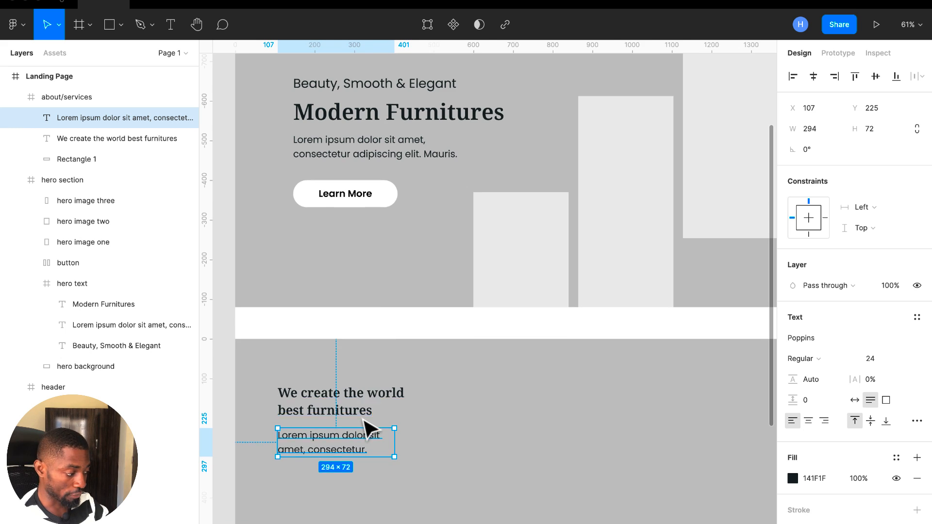
click(392, 151)
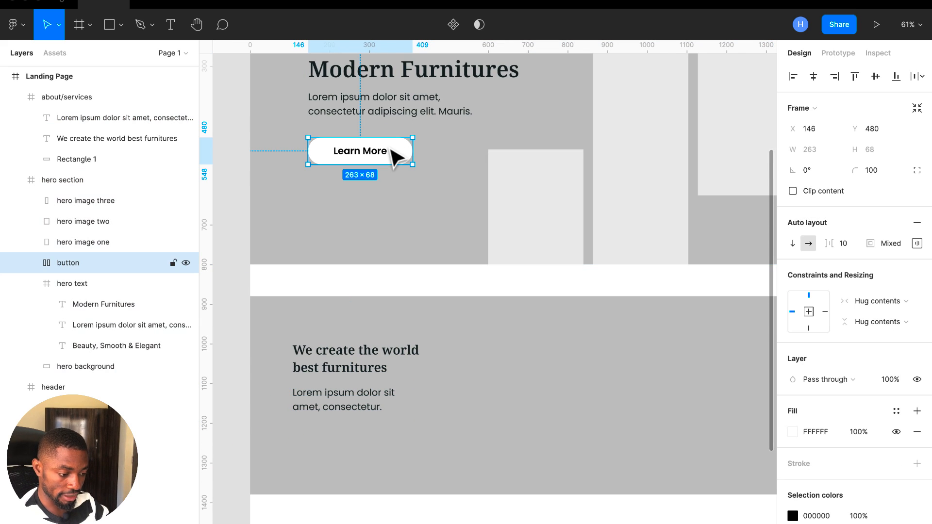
click(489, 412)
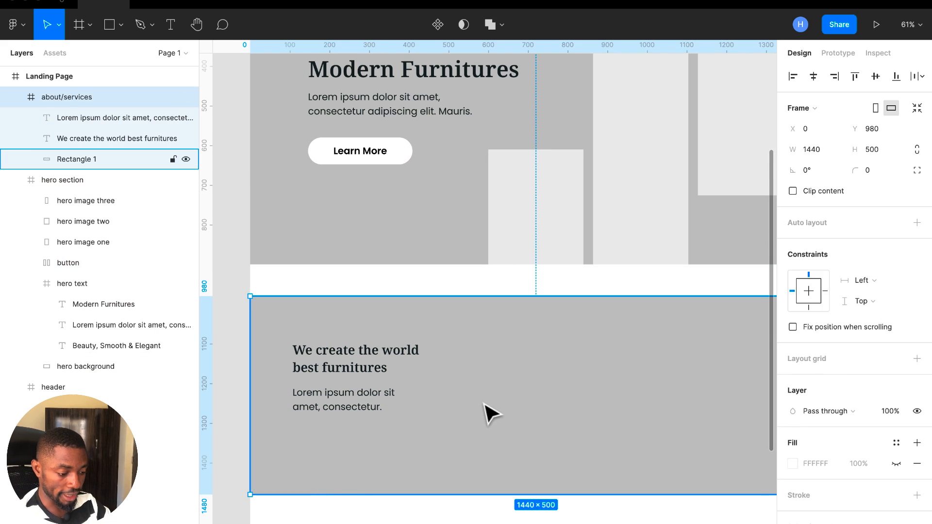
key(ctrl+v)
drag(360, 500, 345, 451)
Step: Change the copied button's label to "Contact Us"
double_click(344, 451)
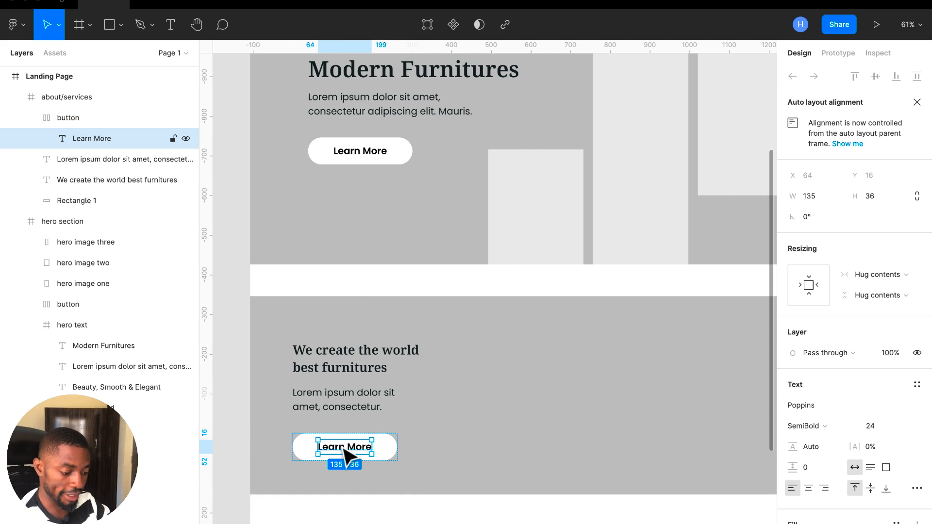
double_click(341, 445)
text(C)
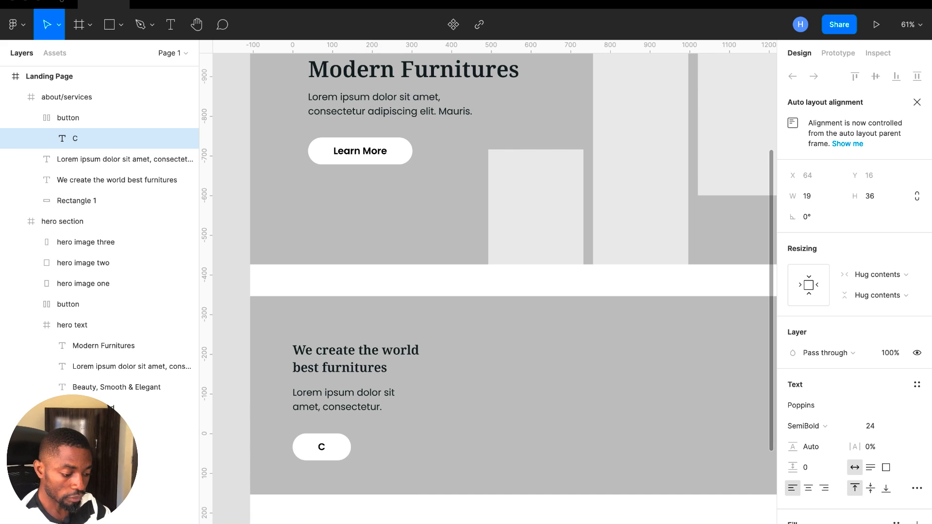
text(ontact us)
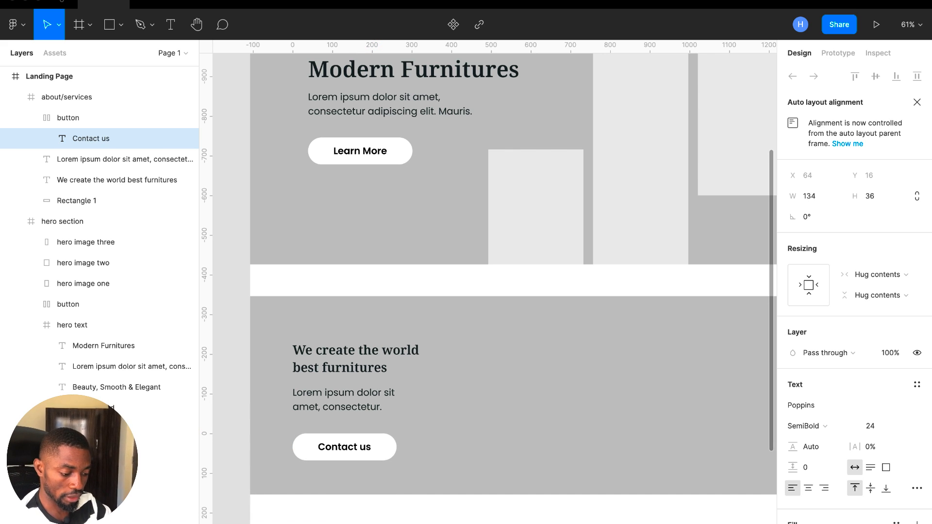
key(BackSpace)
key(BackSpace)
key(BackSpace)
text(U)
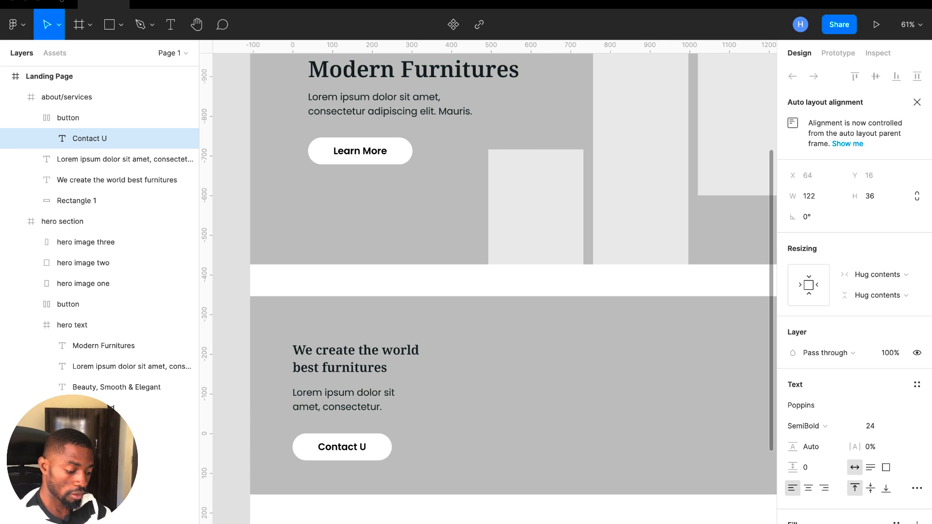
key(Escape)
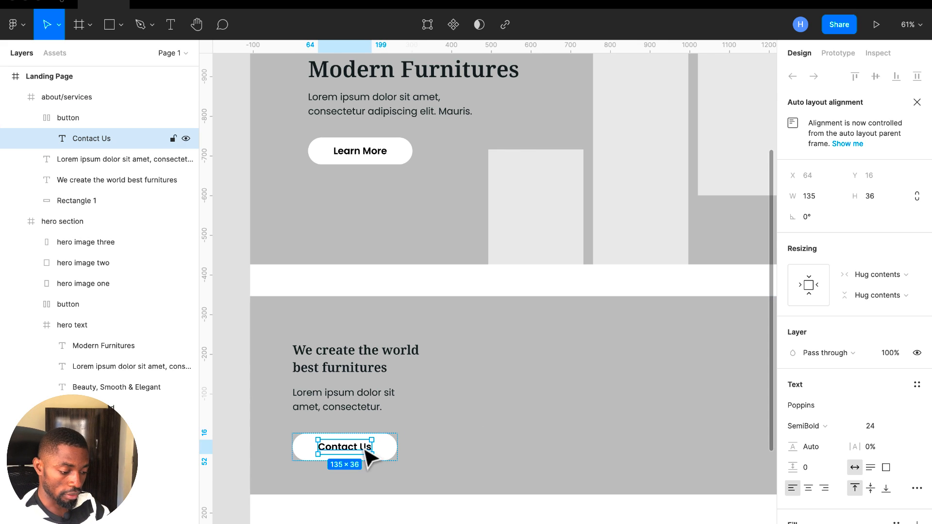
Step: Wrap the about/services heading and paragraph together in a new frame, leaving out the button
click(389, 445)
click(348, 407)
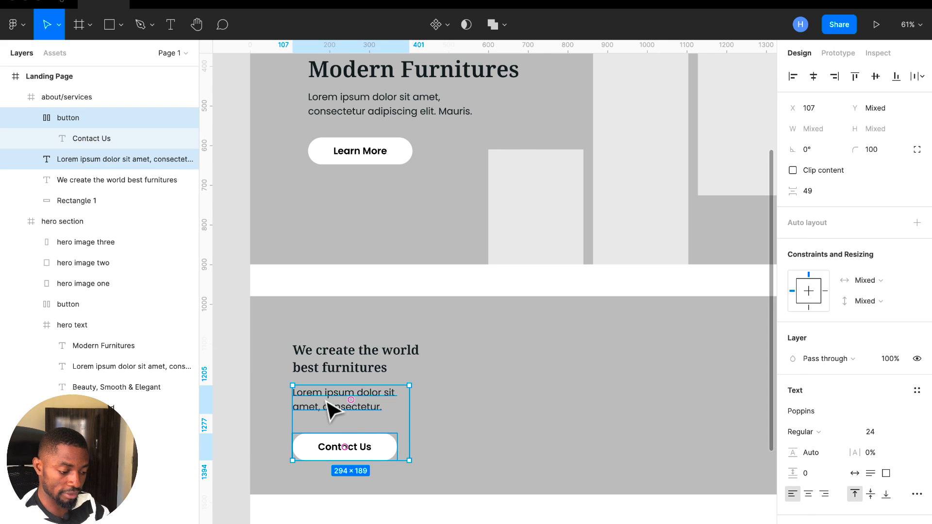
shift+click(340, 355)
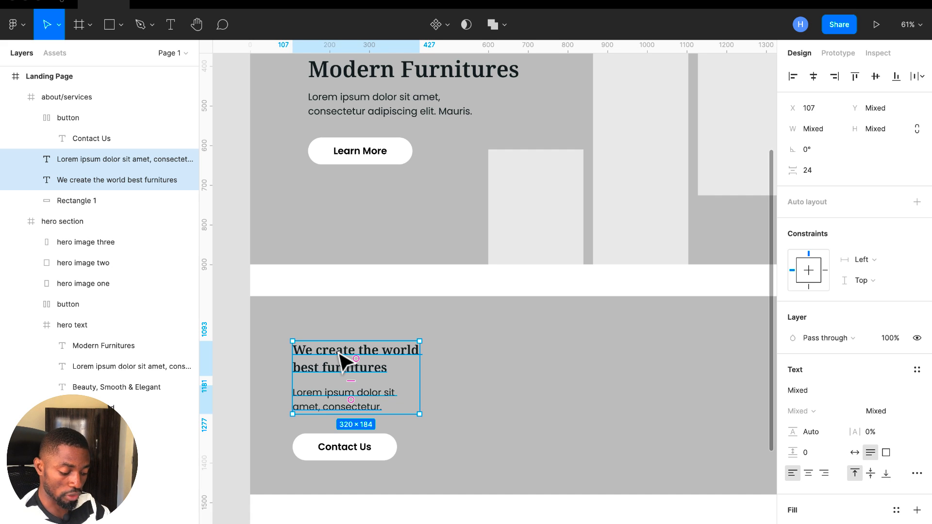
key(ctrl+alt+g)
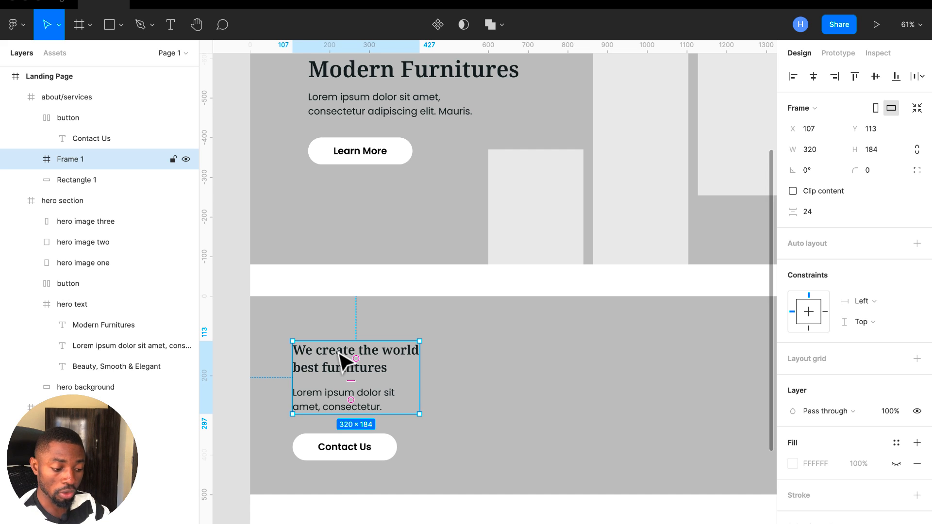
Step: Align the new text frame to the section's left edge, and reposition it at X 129, Y 93
click(793, 77)
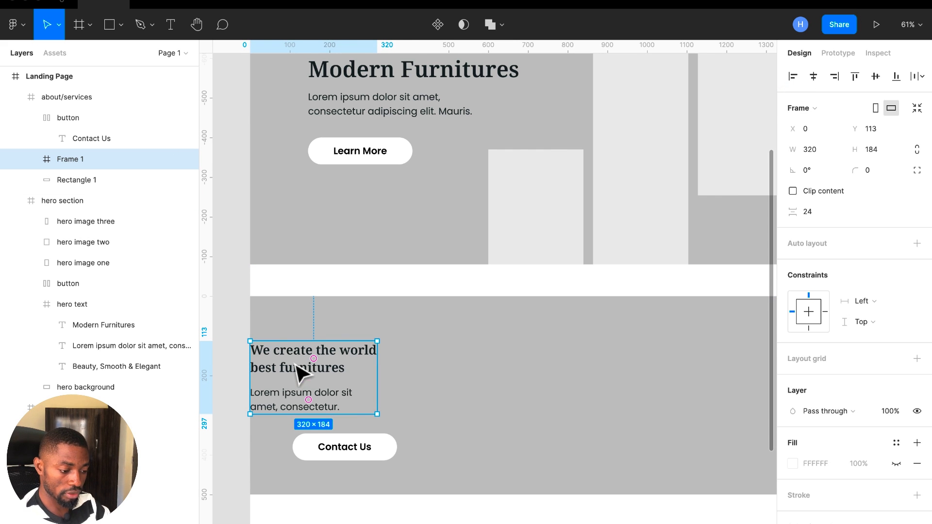
drag(297, 365, 348, 357)
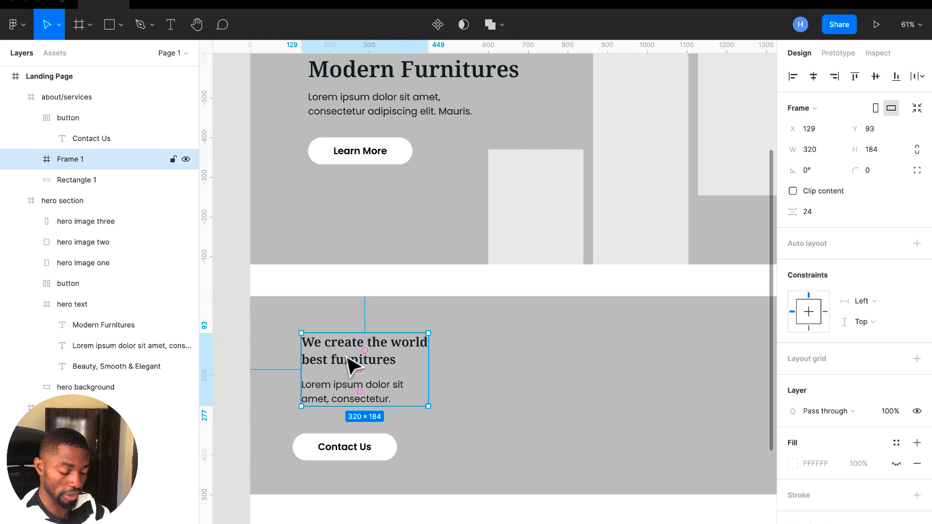
Step: Show the 12-column layout grid on the Landing Page frame
scroll(347, 358, down, 5)
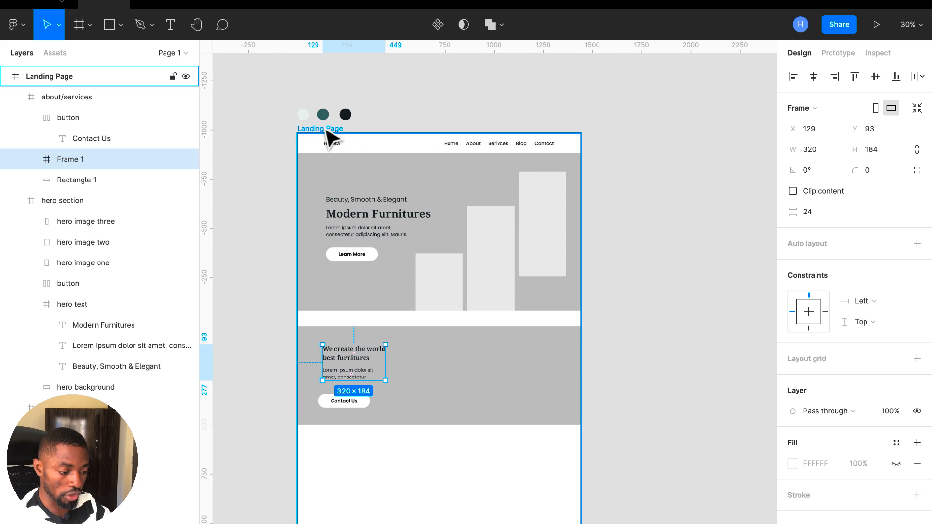
click(324, 130)
click(896, 275)
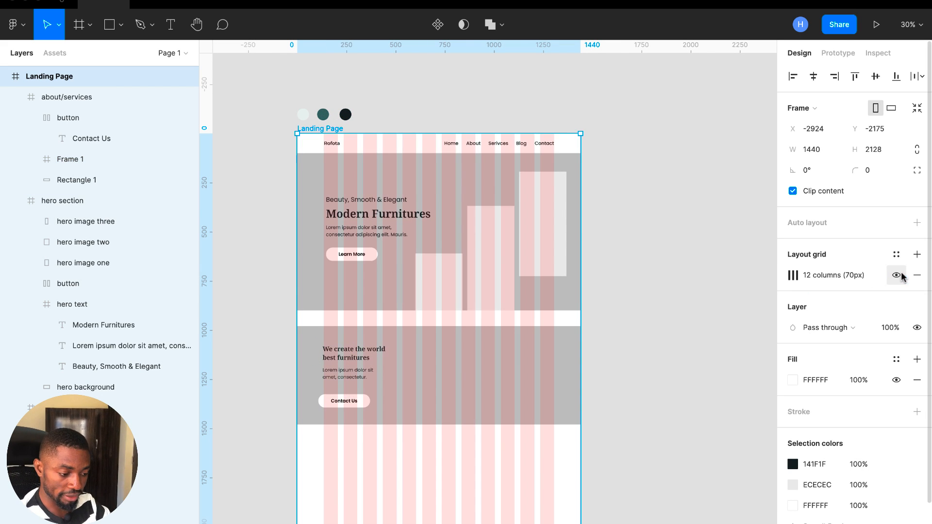
Step: Move the hero text frame to X 135 so it lines up with the first grid column's left edge
click(383, 237)
scroll(381, 238, up, 5)
scroll(381, 238, up, 8)
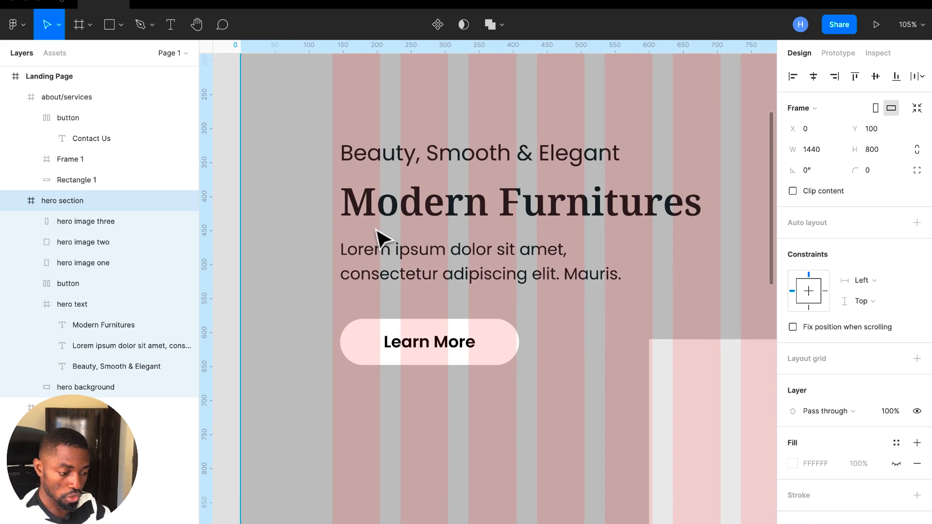
click(381, 238)
drag(381, 238, 370, 235)
scroll(370, 238, up, 10)
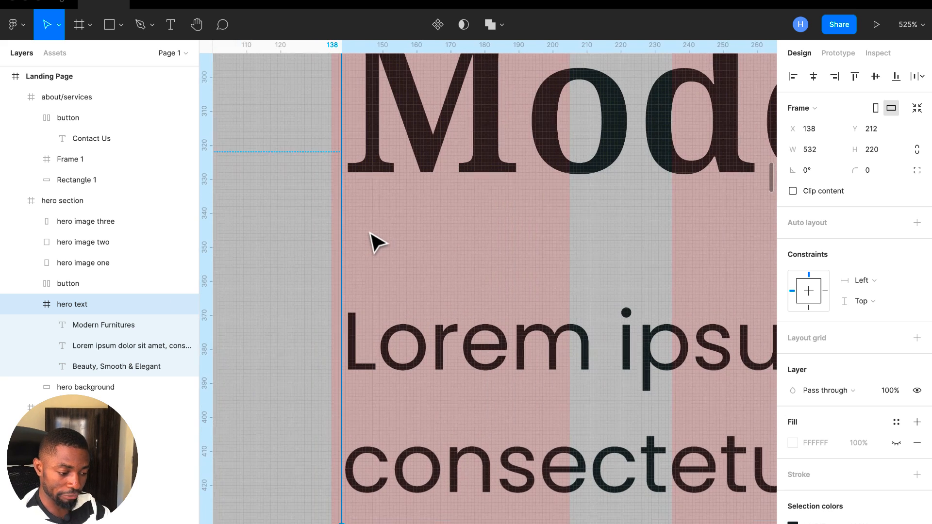
drag(388, 185, 379, 186)
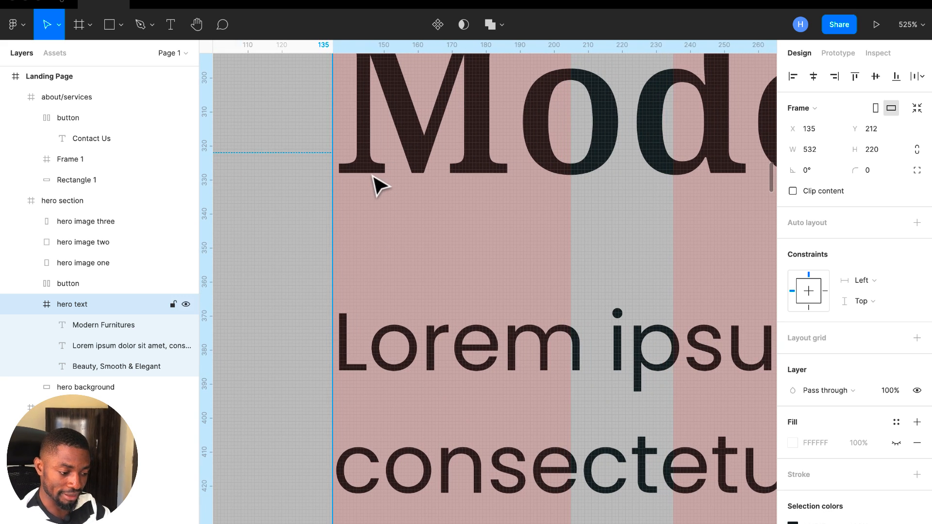
Step: Move the hero's Learn More button to X 135, aligned with the first grid column
scroll(376, 185, down, 5)
scroll(398, 207, down, 4)
click(443, 306)
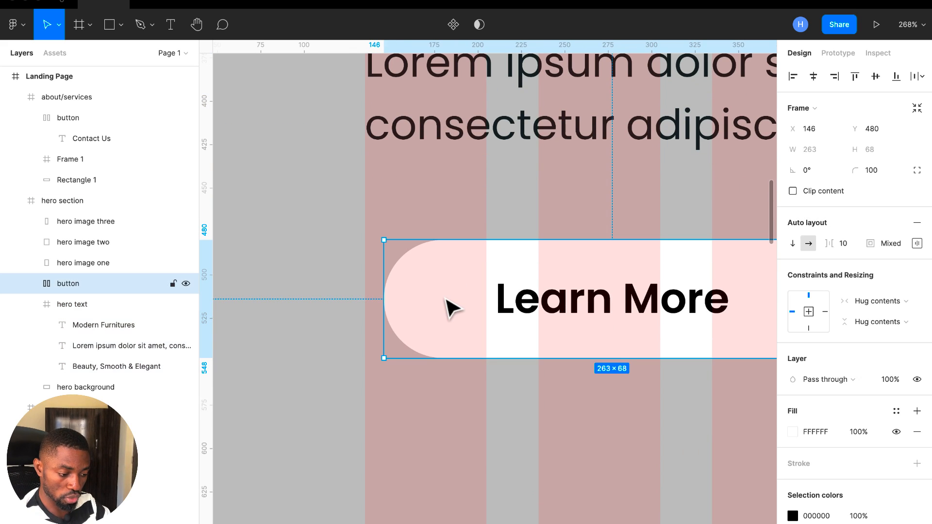
drag(442, 306, 429, 306)
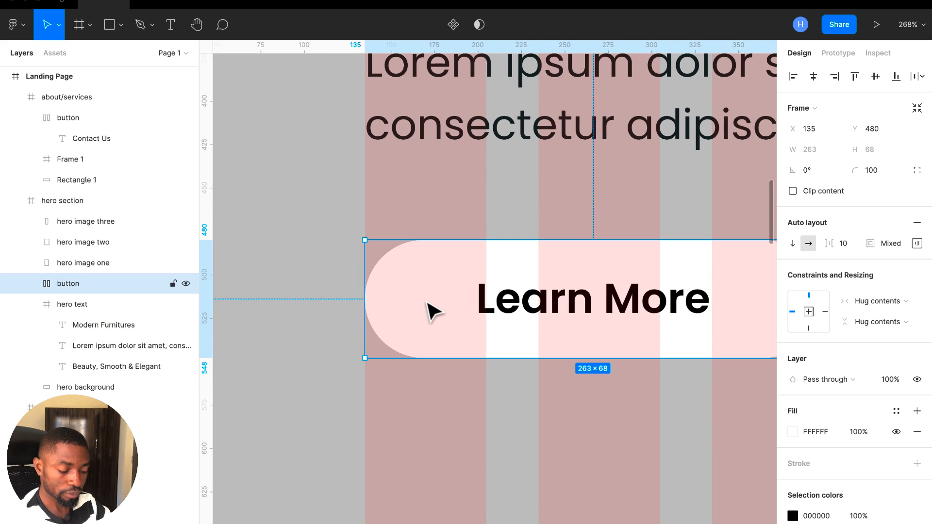
Step: Move the about/services text frame horizontally to X 135 to match the first grid column, keeping Y at 93
scroll(432, 308, down, 5)
scroll(431, 311, down, 5)
scroll(432, 311, down, 10)
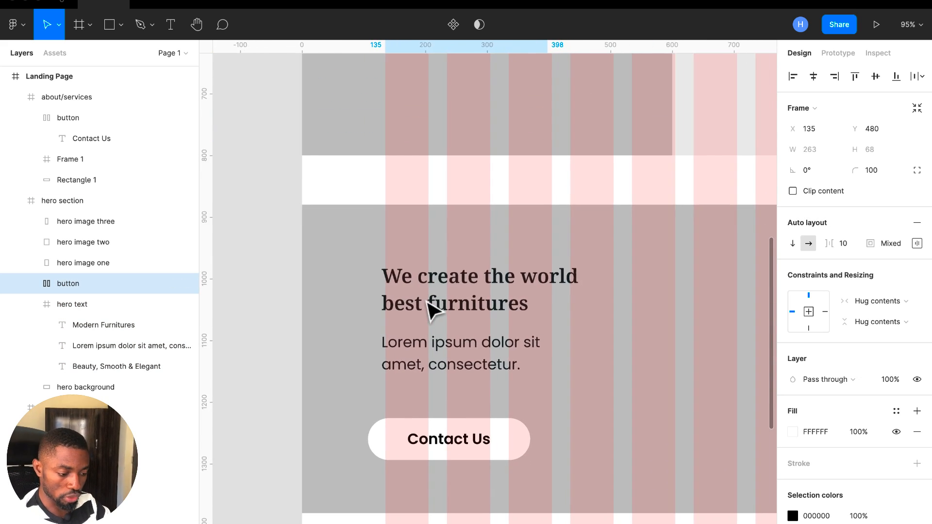
click(433, 306)
scroll(432, 308, up, 10)
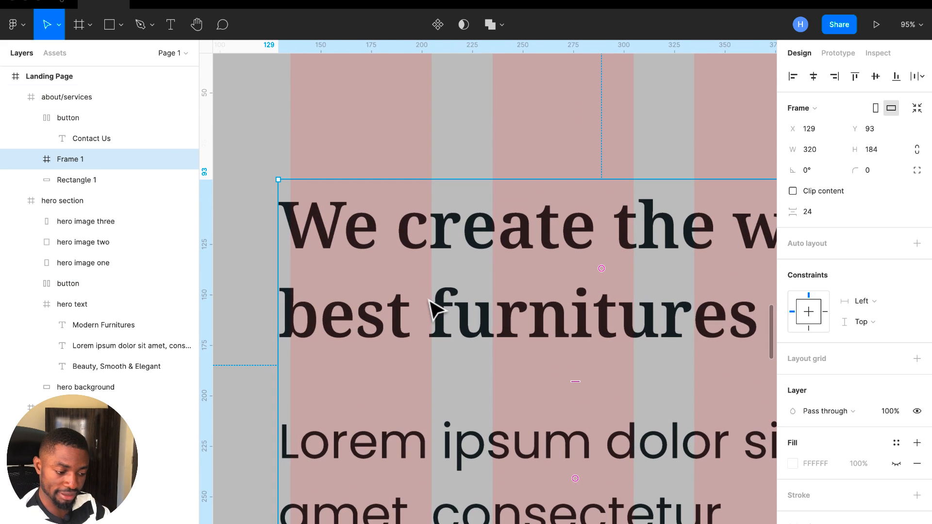
mouse_move(458, 313)
mouse_down()
mouse_move(474, 327)
mouse_move(470, 316)
mouse_up()
Step: Move the Contact Us button to X 135, aligned with the text above it and the first grid column
scroll(468, 321, down, 3)
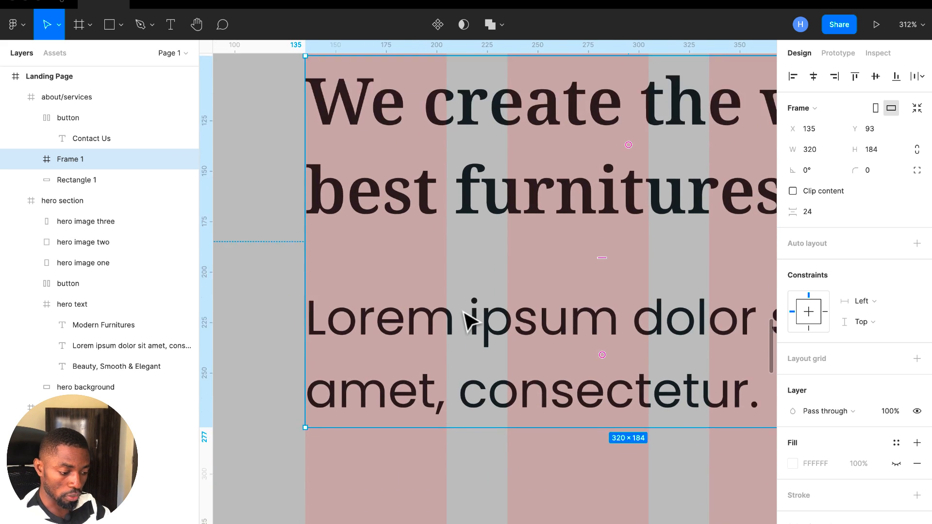
scroll(469, 320, down, 5)
click(467, 427)
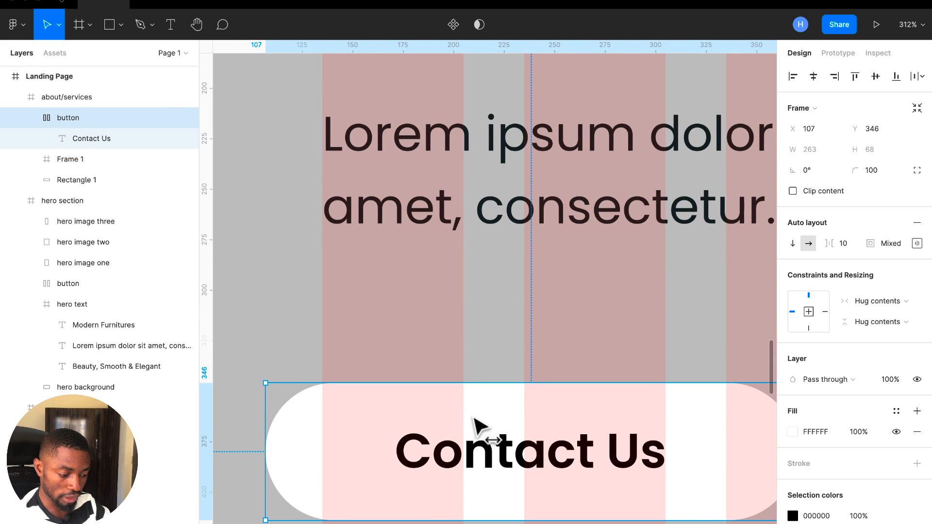
drag(474, 417, 522, 424)
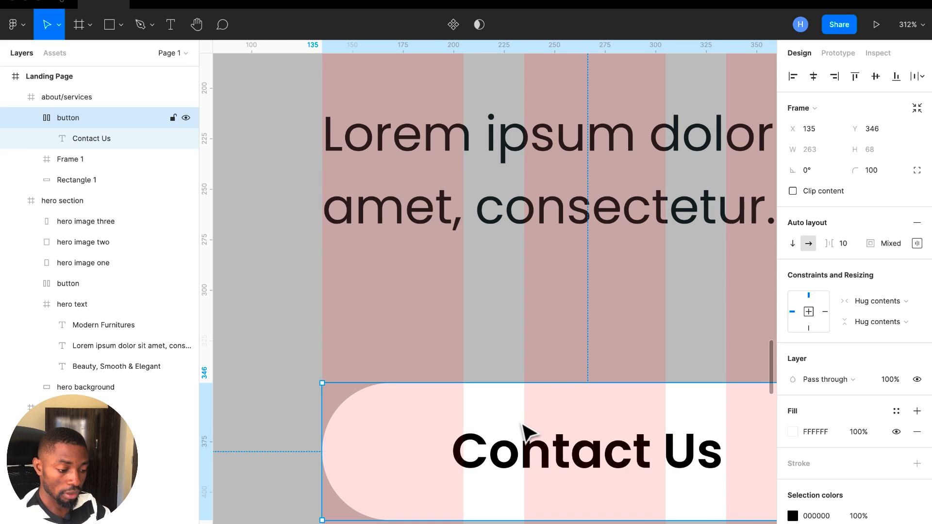
Step: Hide the Landing Page frame's 12-column layout grid
scroll(523, 427, down, 10)
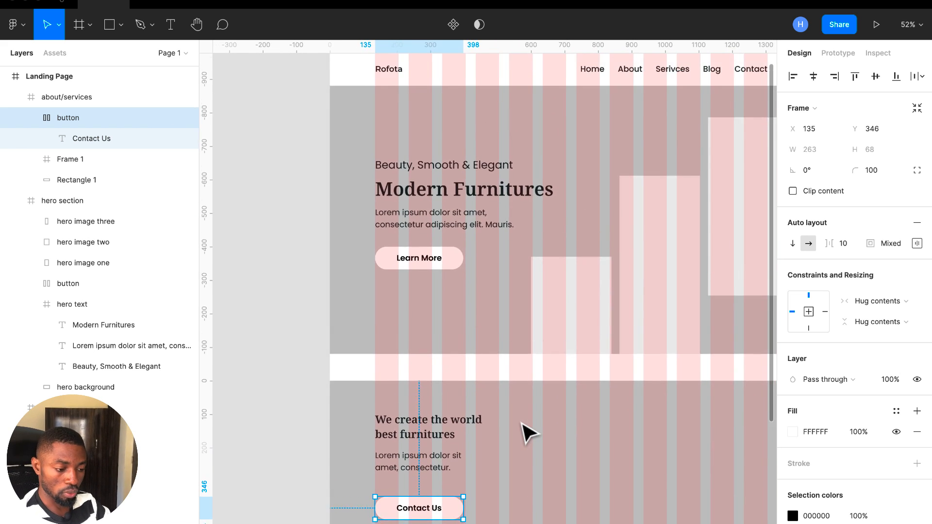
scroll(526, 432, up, 3)
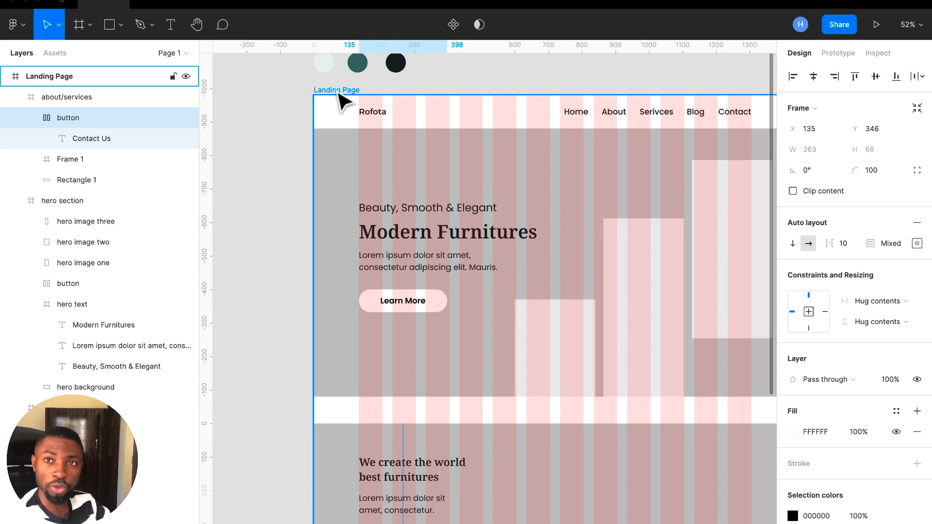
click(340, 99)
click(896, 275)
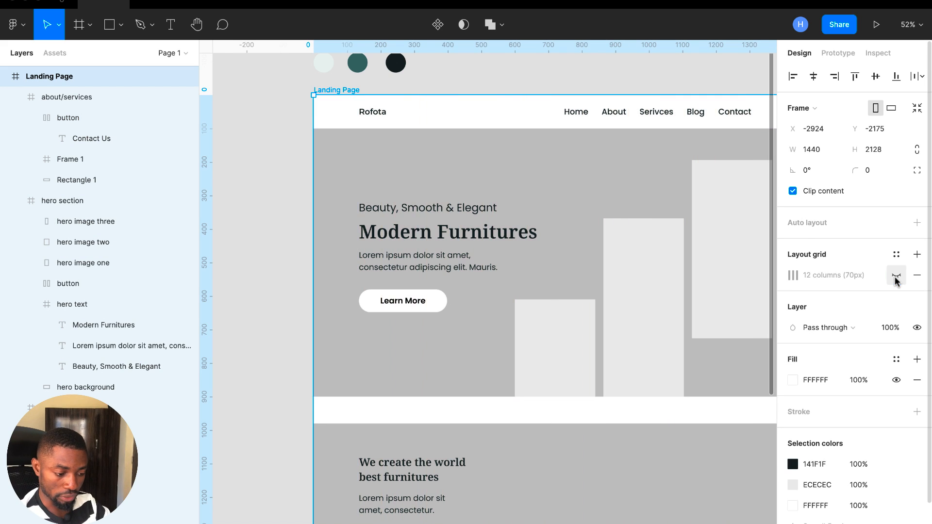
Step: Move the Contact Us button up to Y 309 so it sits 32 px below the about/services text
scroll(546, 347, down, 2)
scroll(546, 346, down, 4)
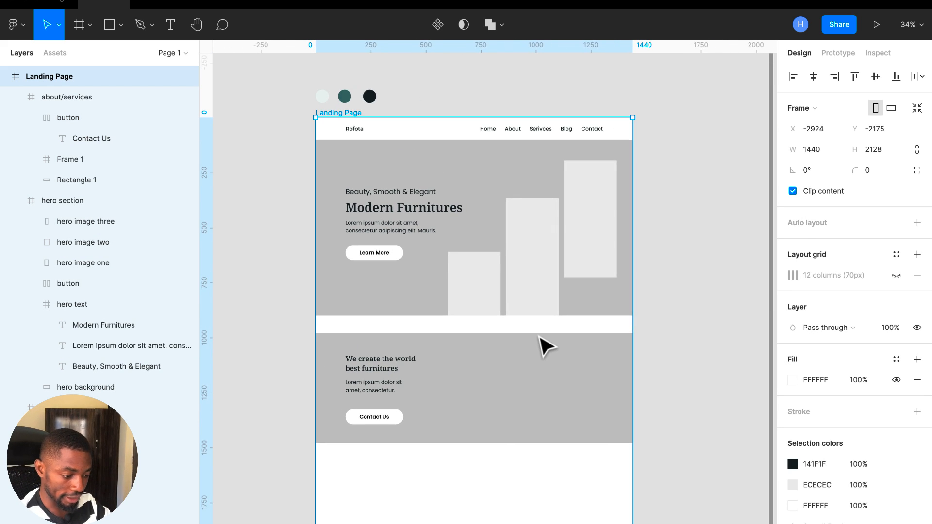
scroll(539, 338, up, 6)
scroll(540, 338, down, 4)
scroll(539, 338, left, 2)
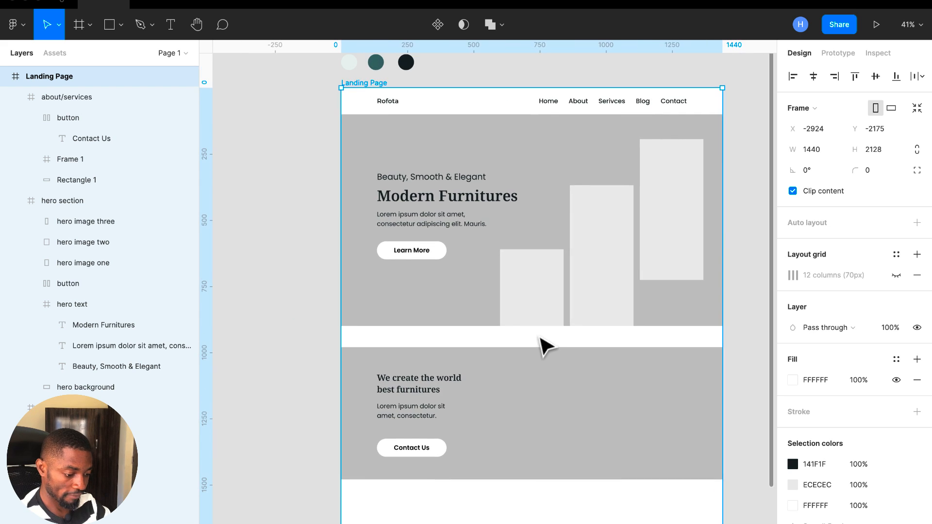
scroll(474, 444, up, 5)
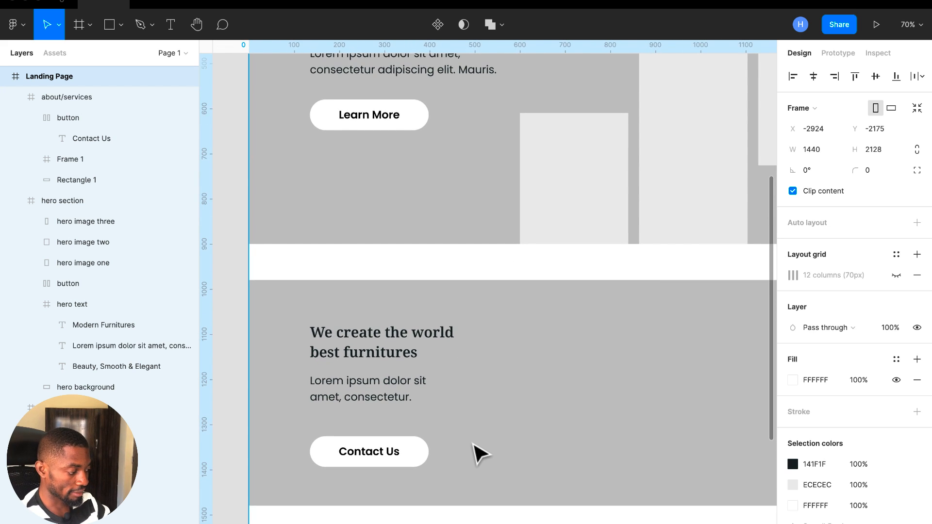
scroll(478, 451, down, 1)
click(419, 433)
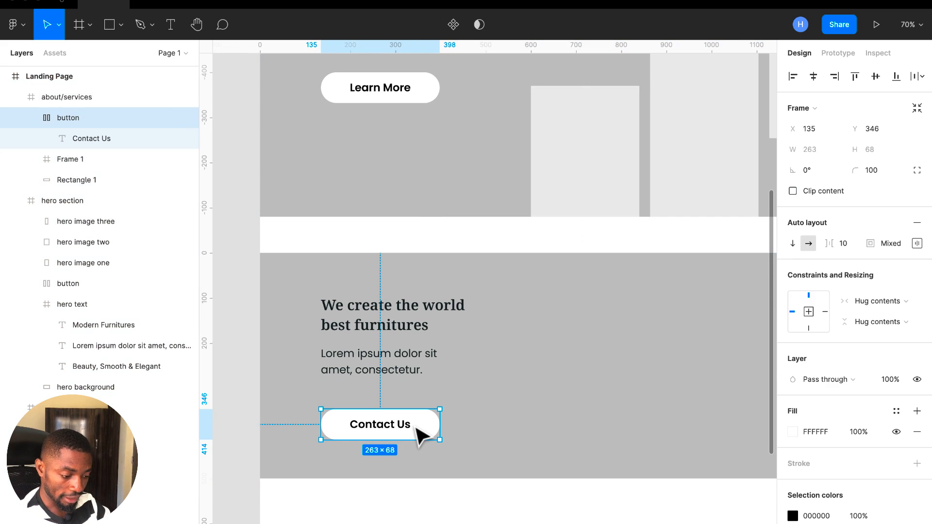
key(alt)
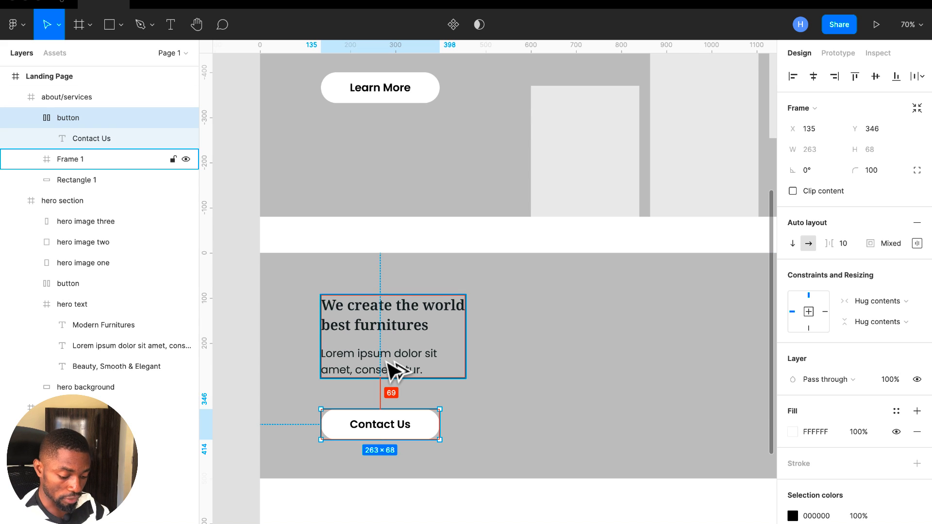
key(Up)
key(Up)
key(Up)
key(Up)
key(Up)
key(Up)
key(Up)
key(Up)
key(Up)
key(Up)
key(Up)
key(Up)
key(Up)
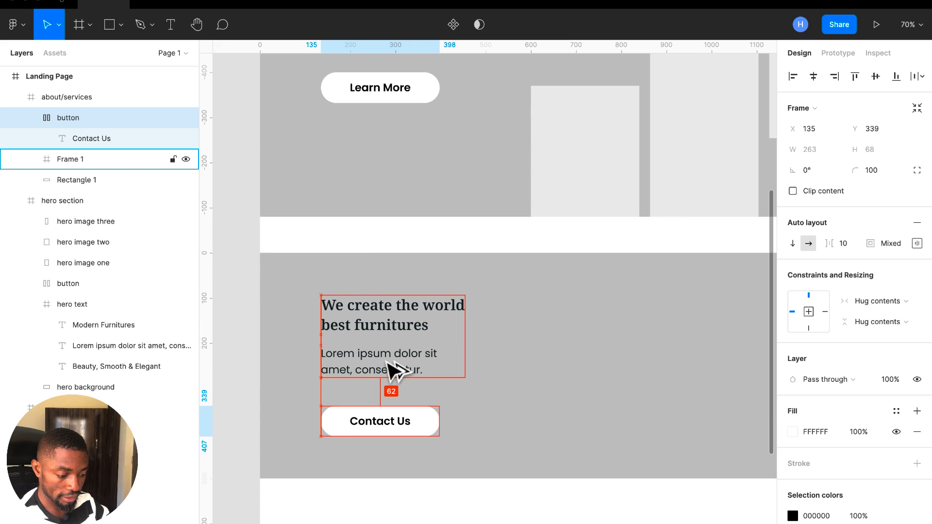
key(Up)
key(Up)
key(Up)
key(Up)
key(Up)
key(Up)
key(Up)
key(Up)
key(Up)
key(Up)
key(Up)
key(Up)
key(Up)
key(Up)
key(Up)
key(Up)
key(Up)
key(Up)
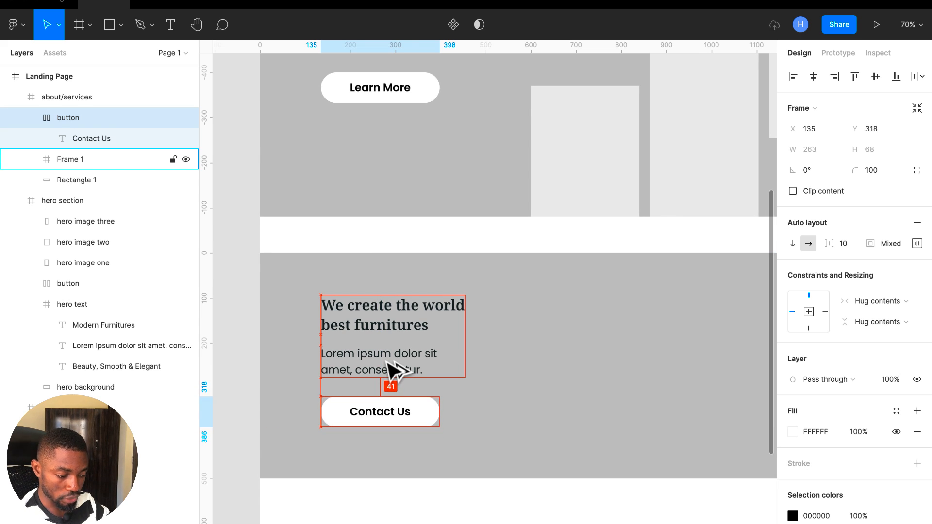
key(Up)
key(Up)
key(Up)
key(Up)
key(Up)
key(Up)
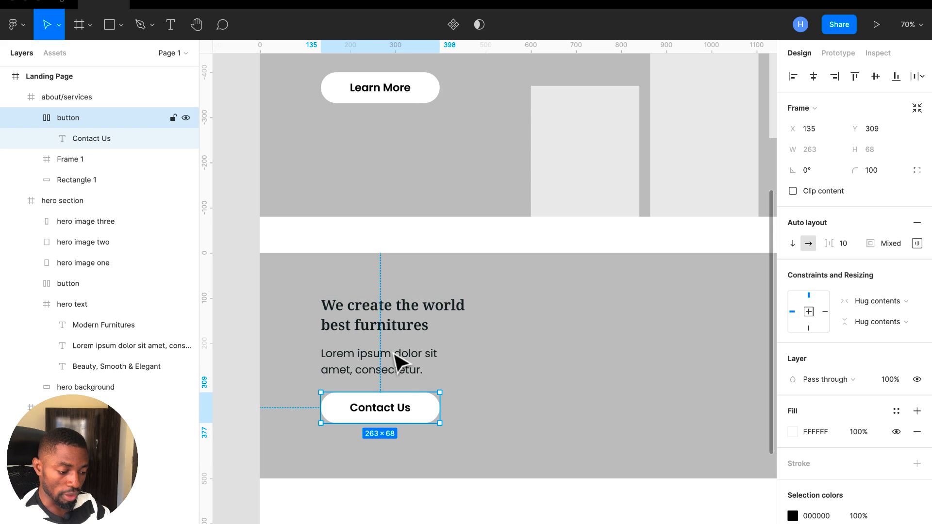
Step: Wrap the about/services text frame and Contact Us button in a new frame and name it "about section"
shift+click(394, 352)
right_click(390, 344)
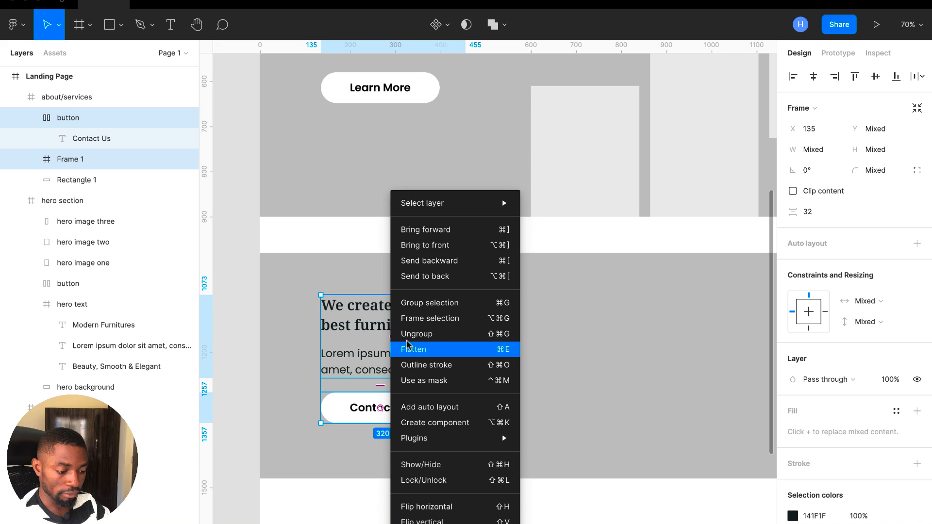
click(426, 319)
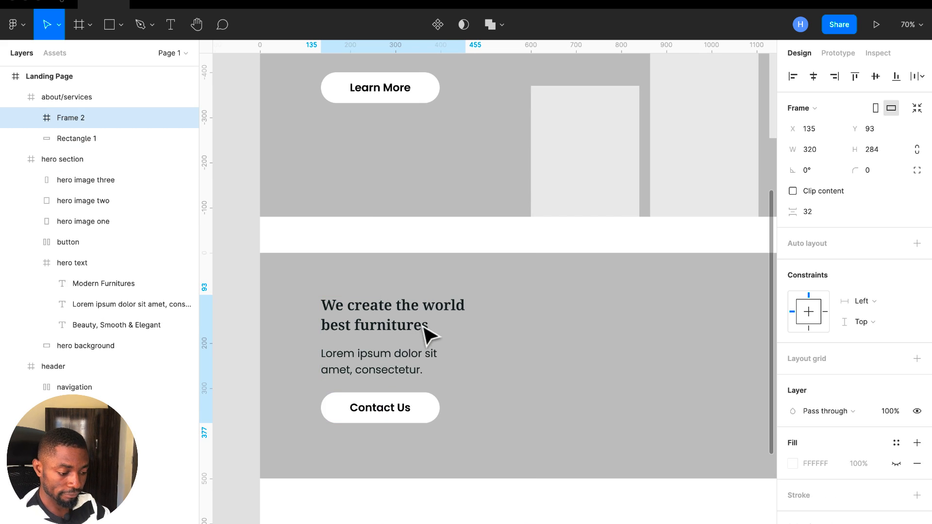
double_click(64, 120)
text(about se)
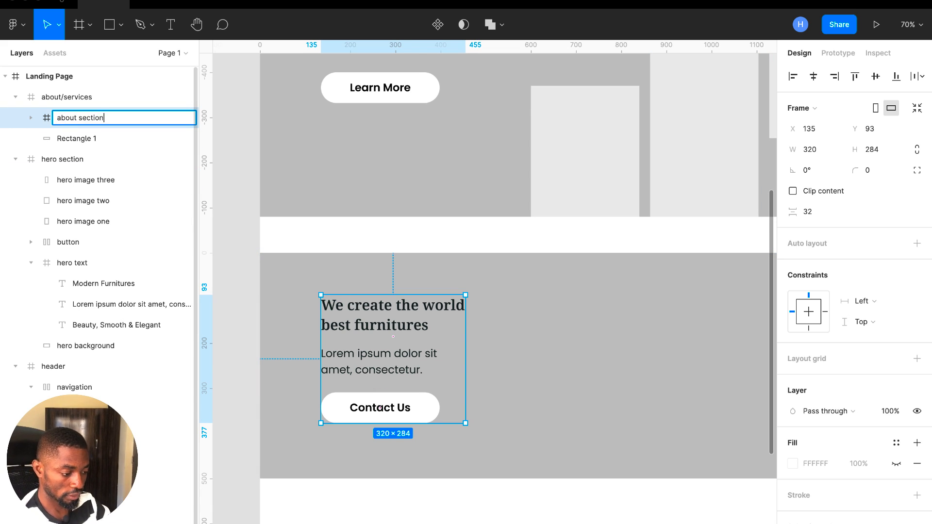
text(ction)
key(Return)
Step: Draw a small rectangle beside the about text in the about/services section and size it to 48 × 48
scroll(361, 316, down, 5)
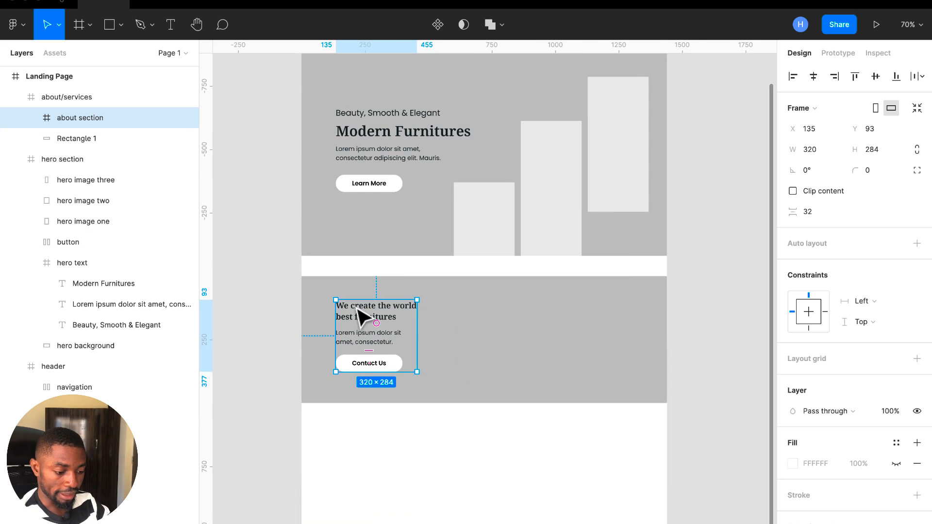
scroll(357, 309, up, 1)
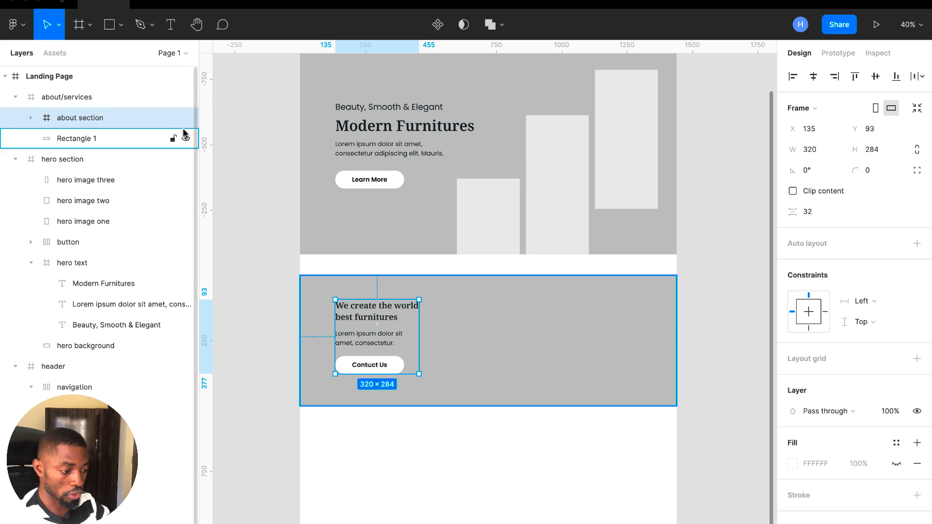
click(110, 25)
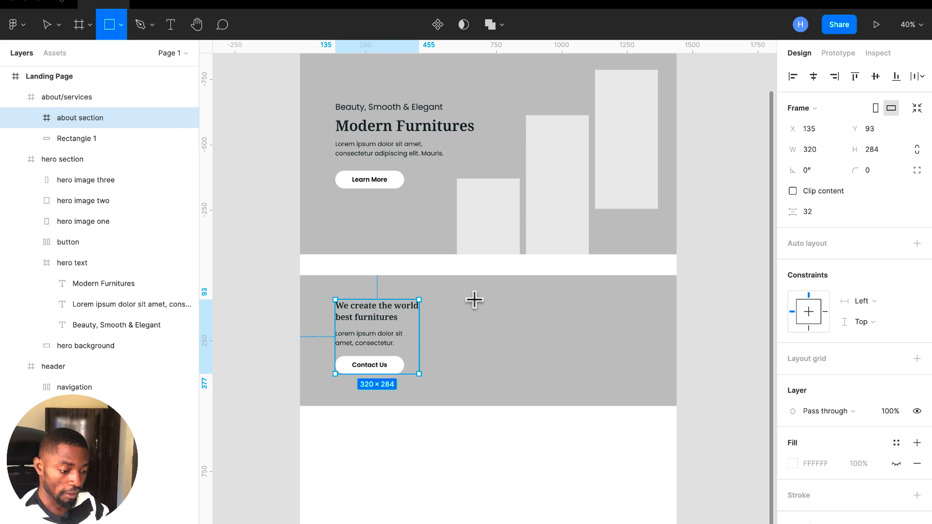
drag(466, 298, 492, 320)
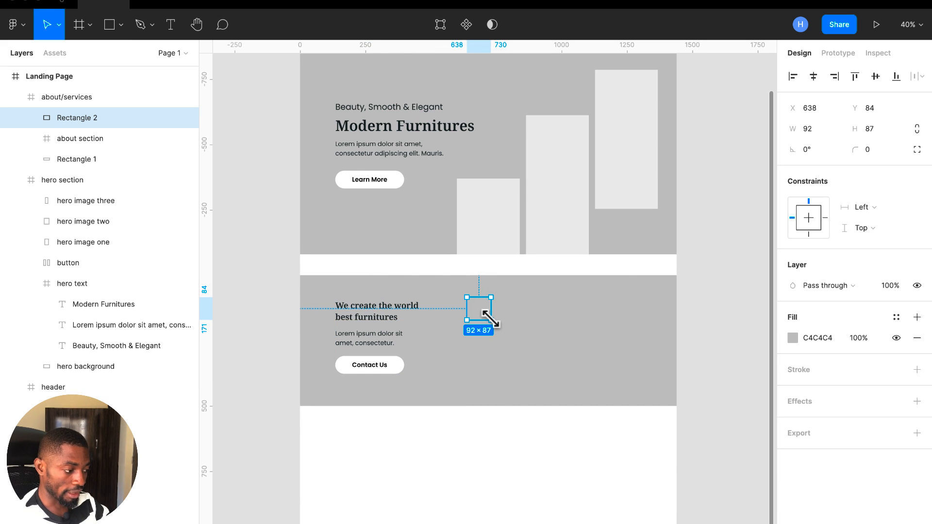
click(813, 136)
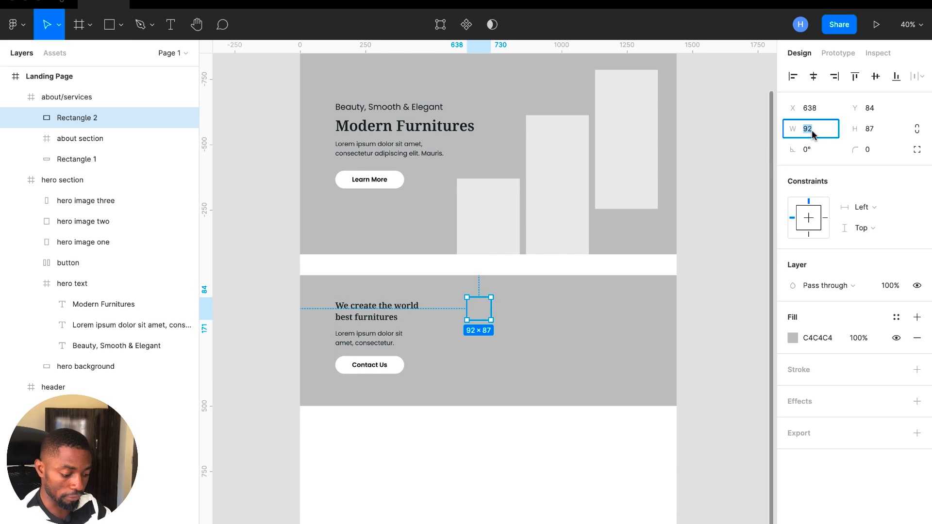
click(875, 130)
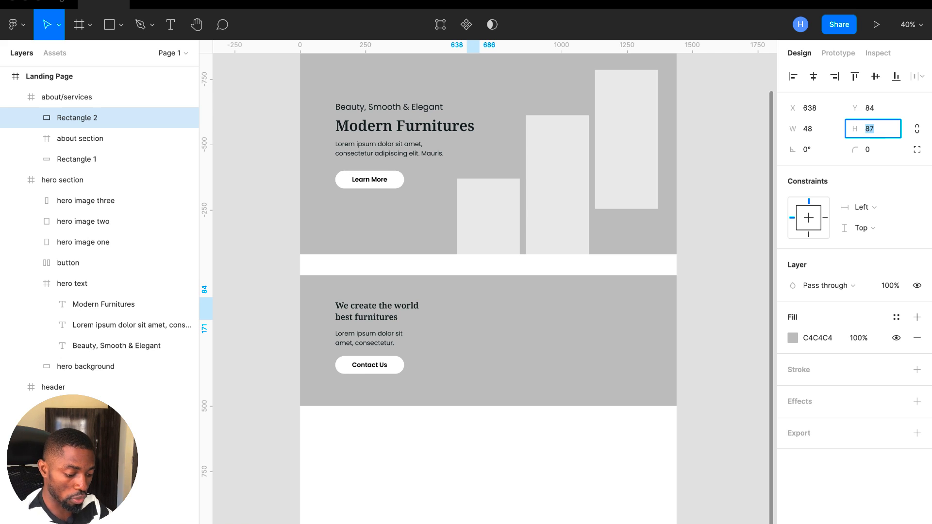
text(48)
key(Return)
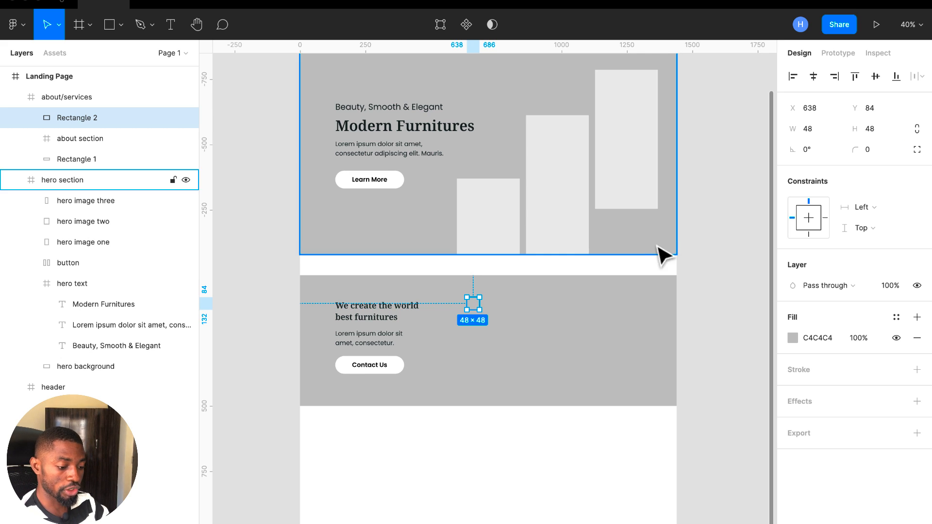
Step: Fill the small square with the hero image placeholders' light grey, ECECEC, by sampling it from the canvas
click(792, 339)
click(640, 422)
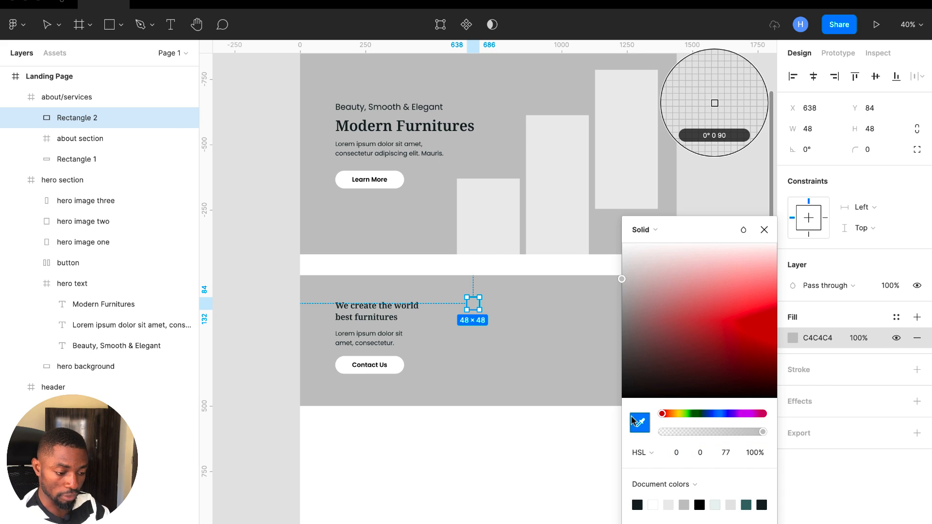
click(583, 245)
click(764, 230)
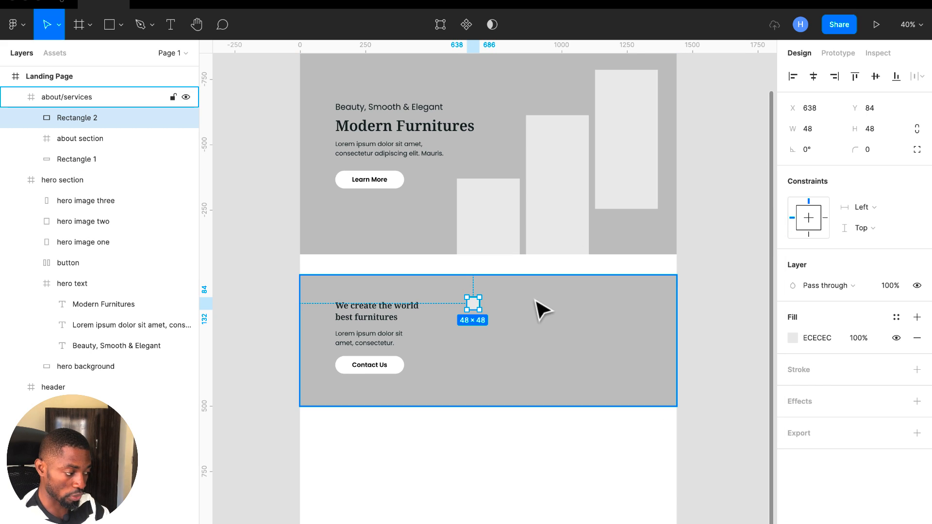
Step: Copy the "We create the world best furnitures" heading into the about/services frame and place it beside the small square at about X 738
click(411, 317)
double_click(413, 318)
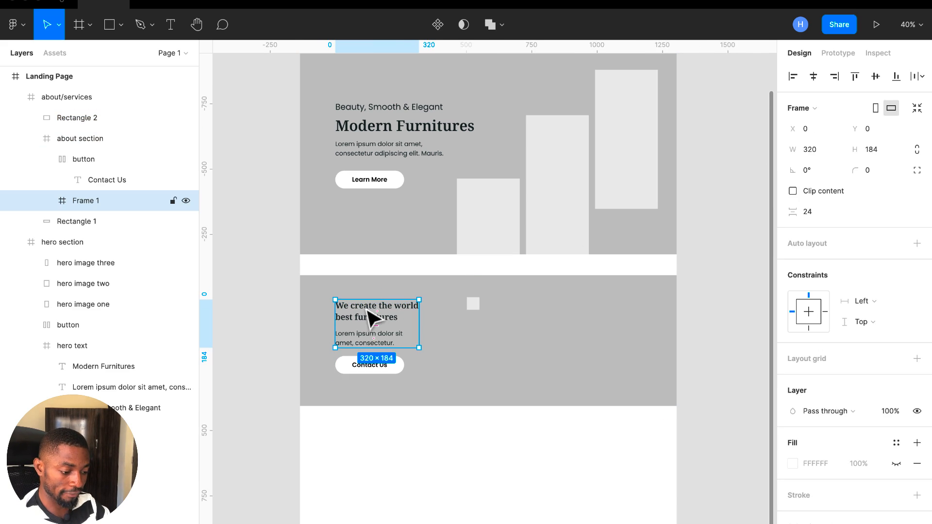
double_click(371, 317)
key(ctrl+c)
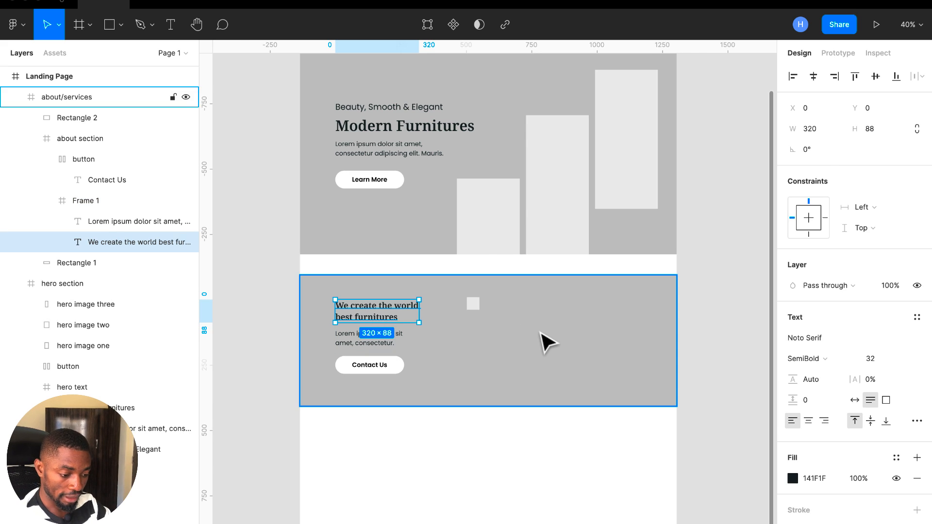
click(541, 340)
key(ctrl+v)
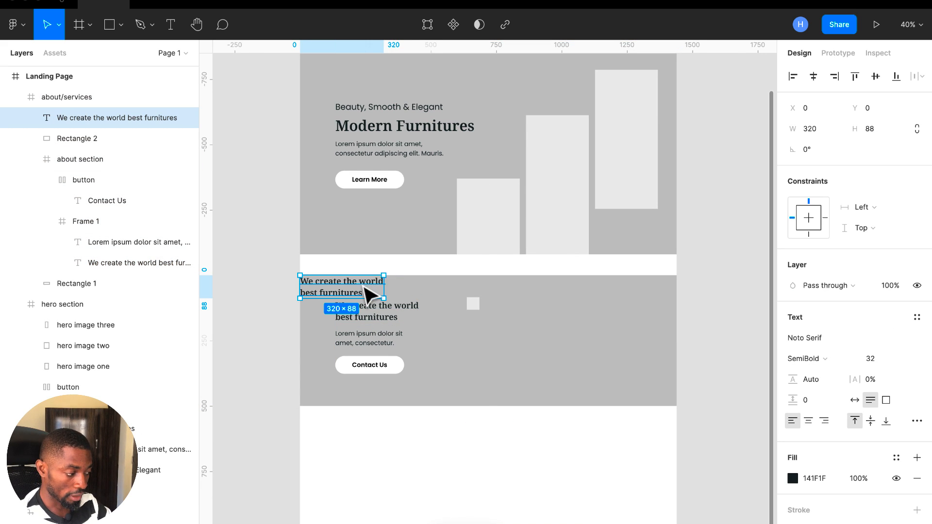
drag(369, 287, 556, 307)
Step: Change the copied heading to "Talented Creator" with auto width and line it up vertically with the small square
double_click(557, 307)
text(Talented Creator)
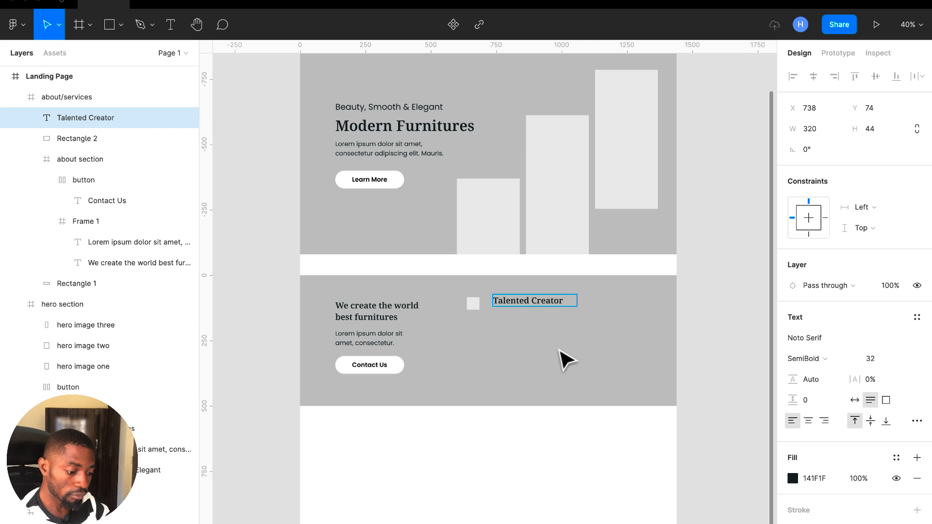
key(Escape)
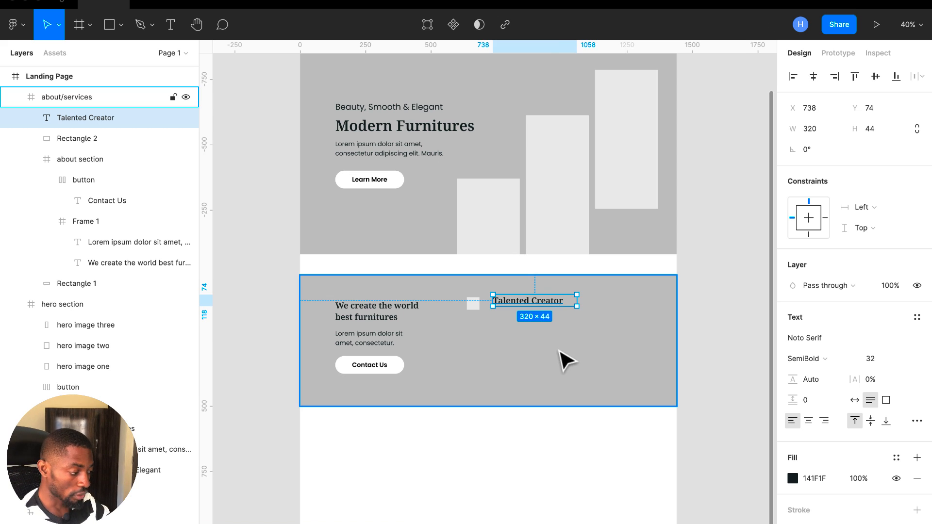
click(853, 401)
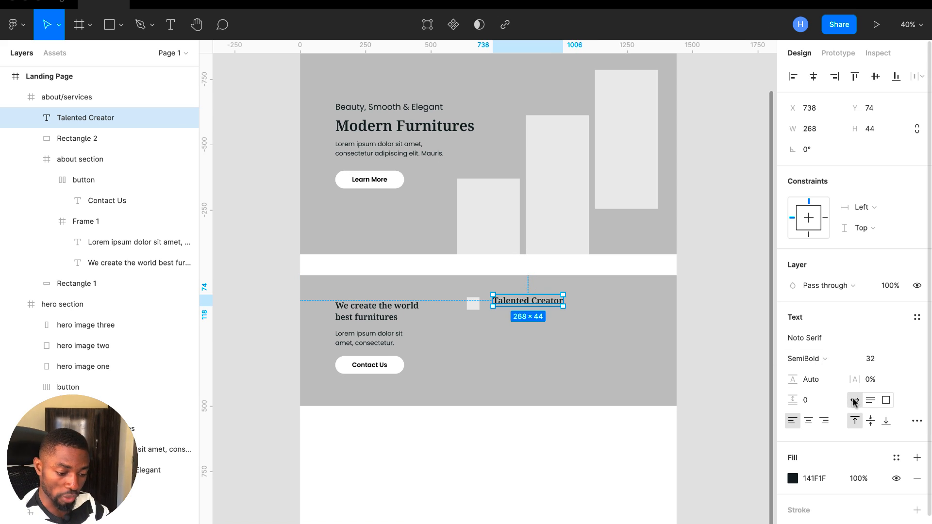
drag(520, 308, 520, 311)
Step: Copy the about section's Lorem ipsum paragraph and place it under the Talented Creator heading at about X 742, Y 163
click(393, 343)
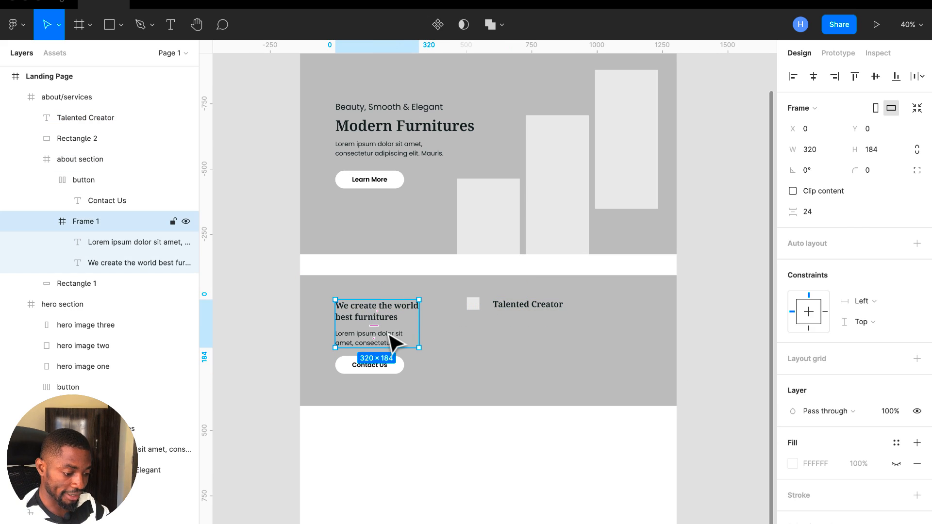
click(389, 338)
key(ctrl+c)
click(576, 333)
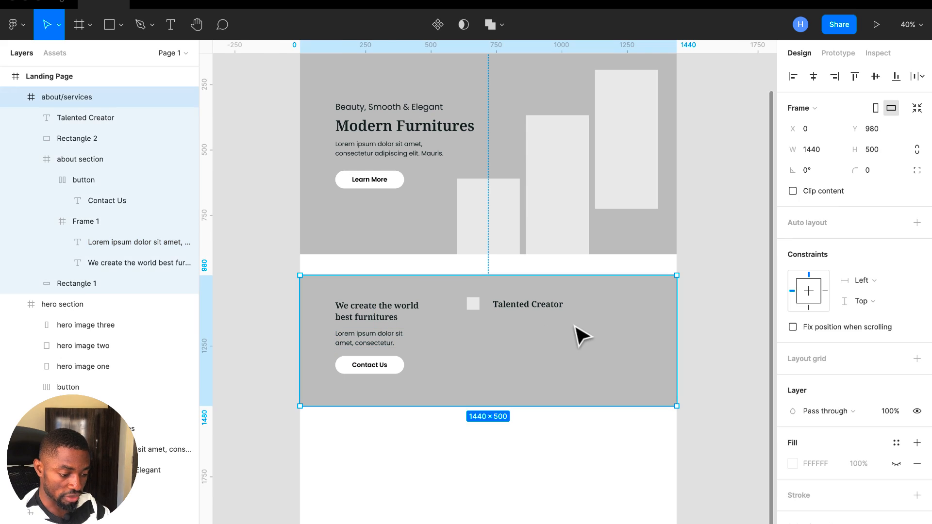
key(ctrl+v)
drag(324, 328, 520, 337)
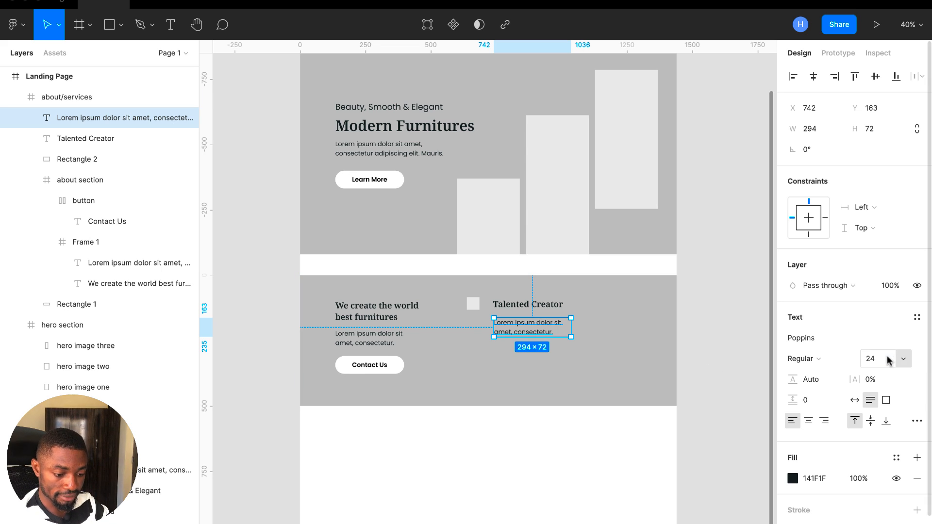
Step: Set the copied paragraph's font size to 18 and narrow its text box to a width of 264
key(Return)
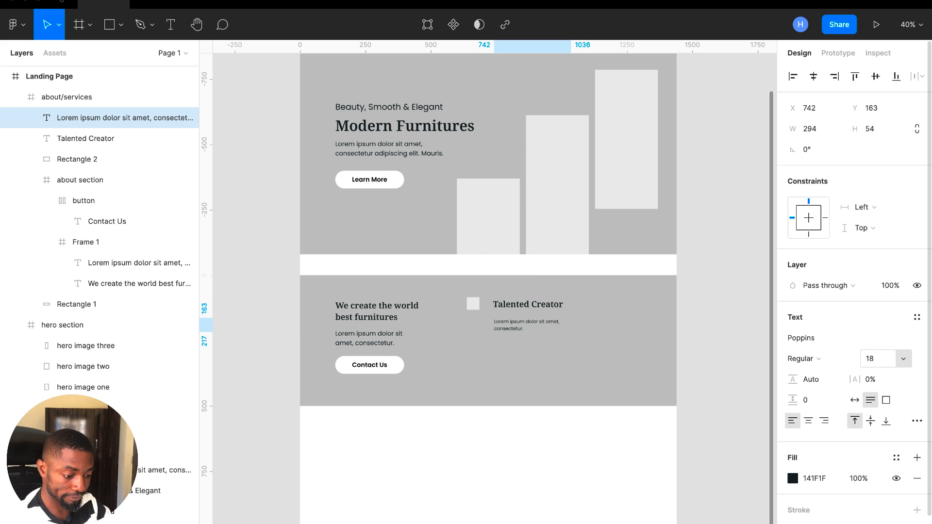
scroll(631, 328, up, 1)
scroll(631, 327, up, 5)
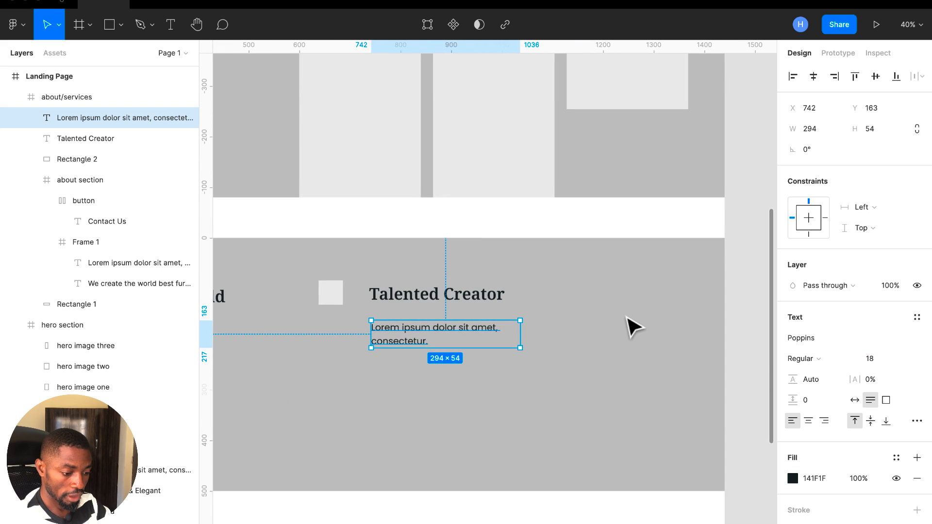
drag(521, 331, 504, 330)
Step: Auto-generate placeholder text that fits the paragraph under Talented Creator with the Lorem ipsum plugin
right_click(482, 334)
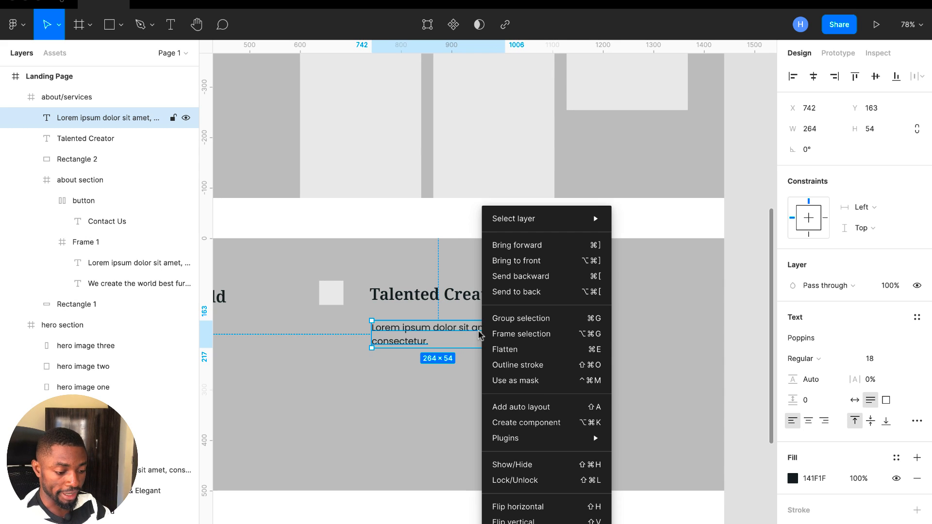
mouse_move(542, 441)
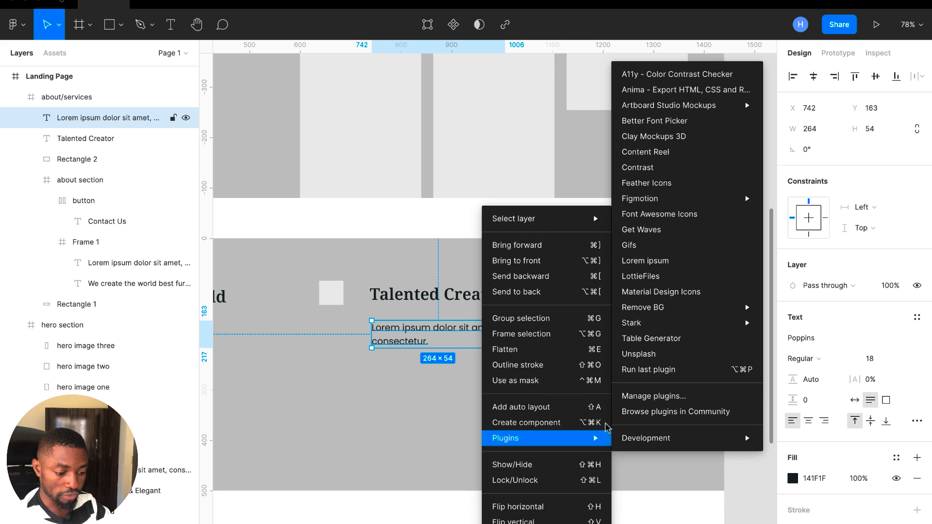
click(658, 265)
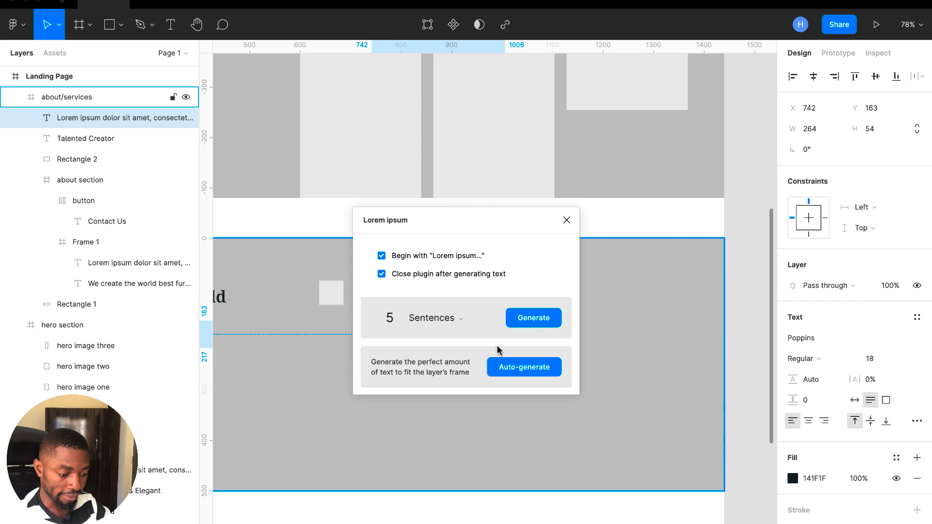
click(522, 367)
scroll(610, 329, down, 5)
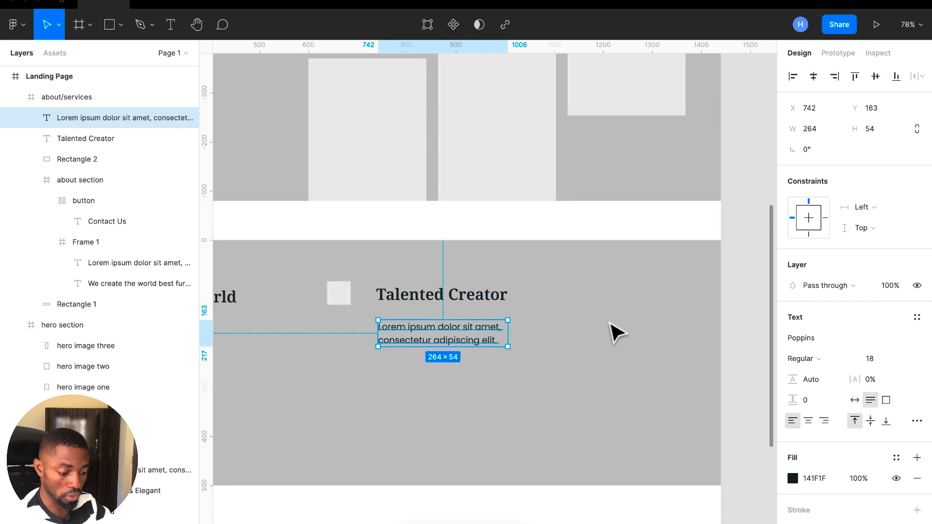
Step: Select the Talented Creator heading together with the paragraph beneath it
scroll(617, 334, up, 2)
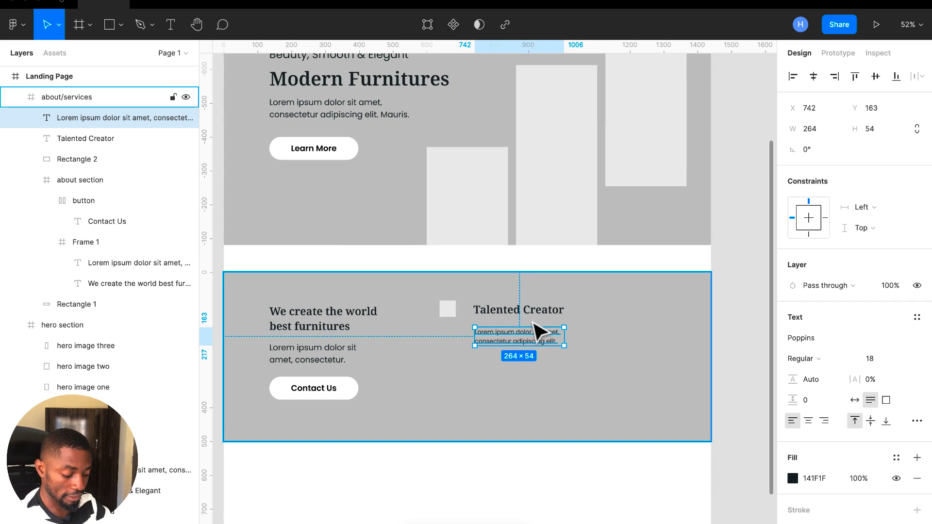
key(alt)
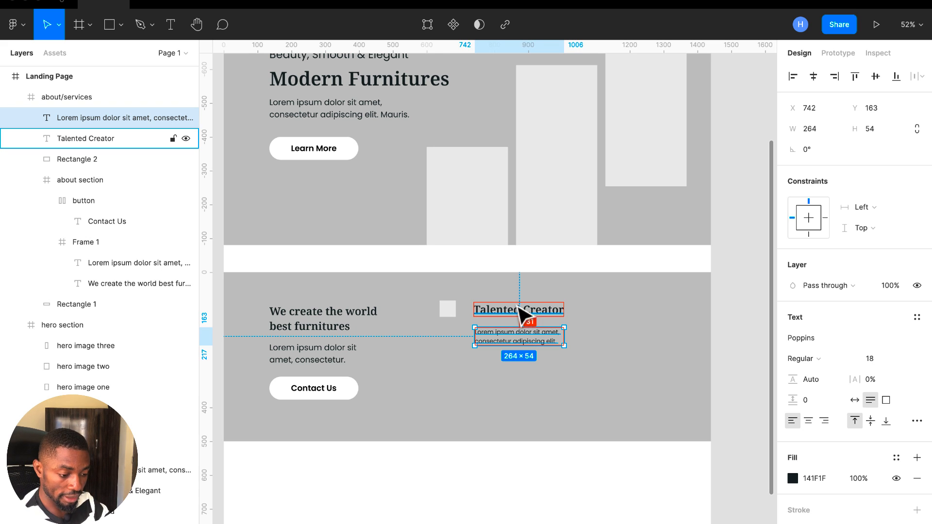
shift+click(510, 307)
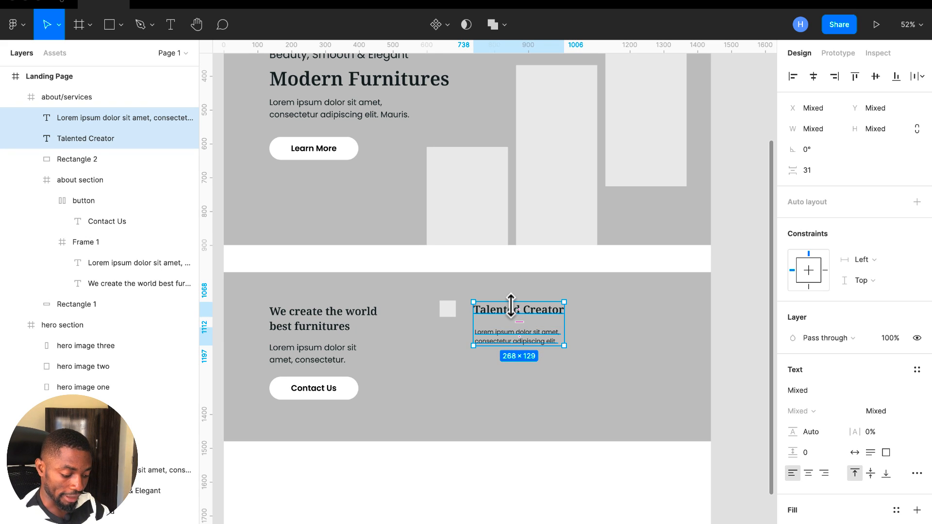
key(super+alt+g)
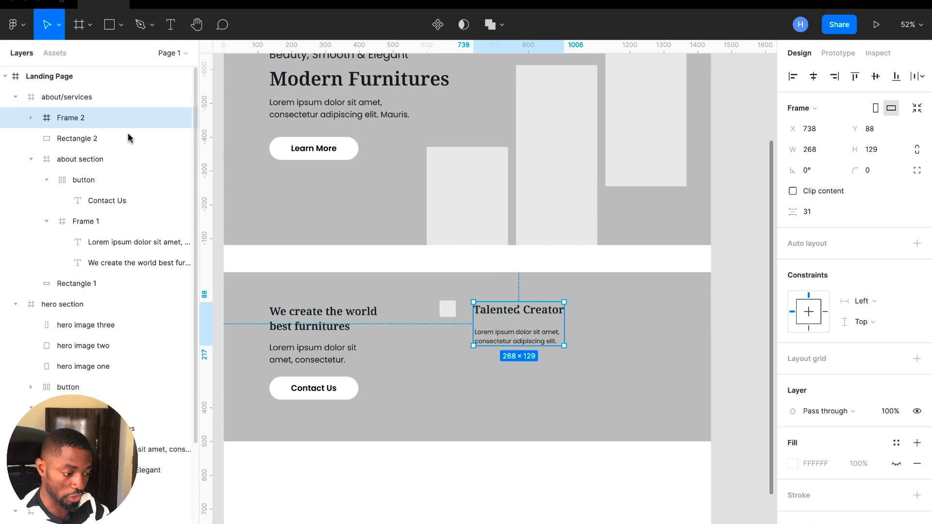
double_click(514, 336)
key(Escape)
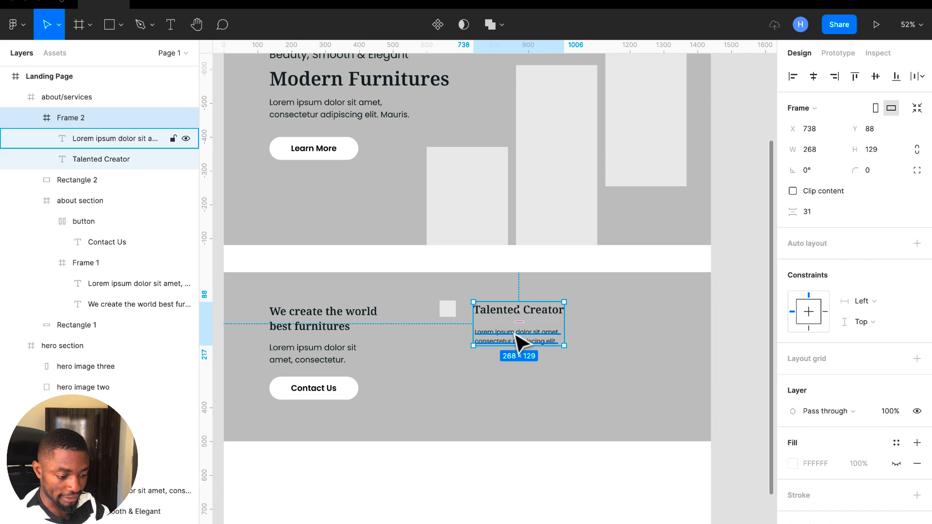
key(shift+super+g)
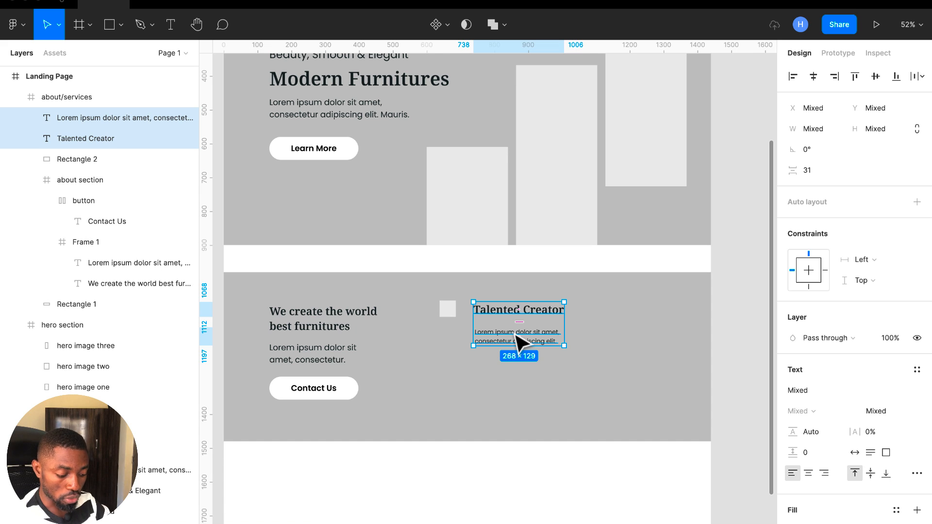
Step: Put the Talented Creator heading and its paragraph in a vertical auto layout with item spacing 24
key(shift+a)
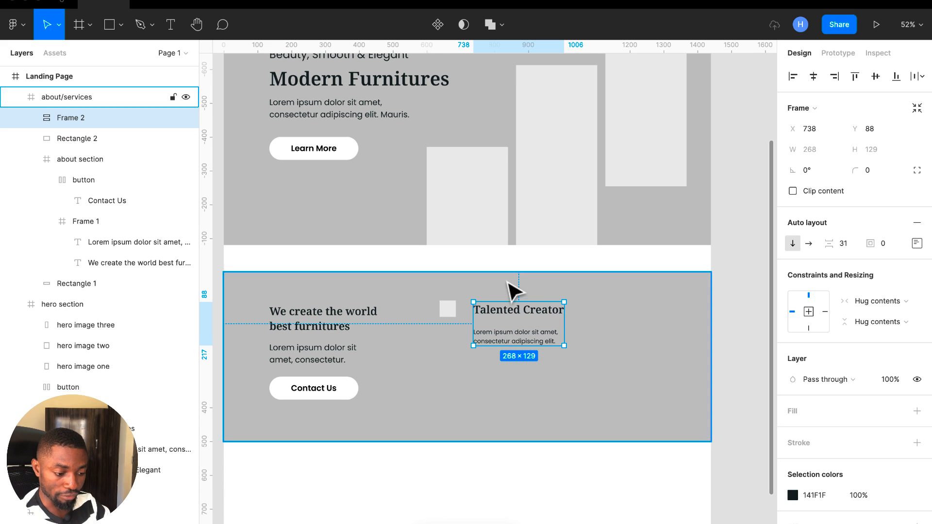
click(917, 244)
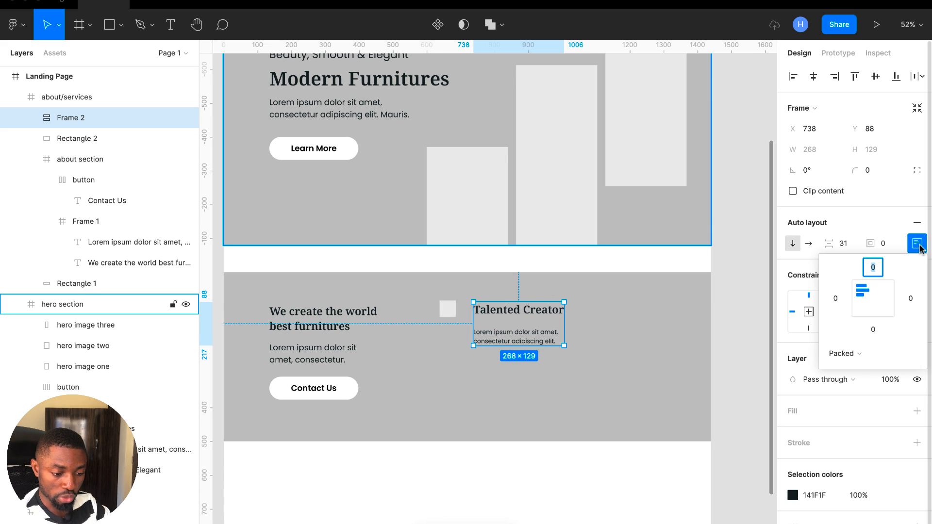
click(862, 305)
click(845, 248)
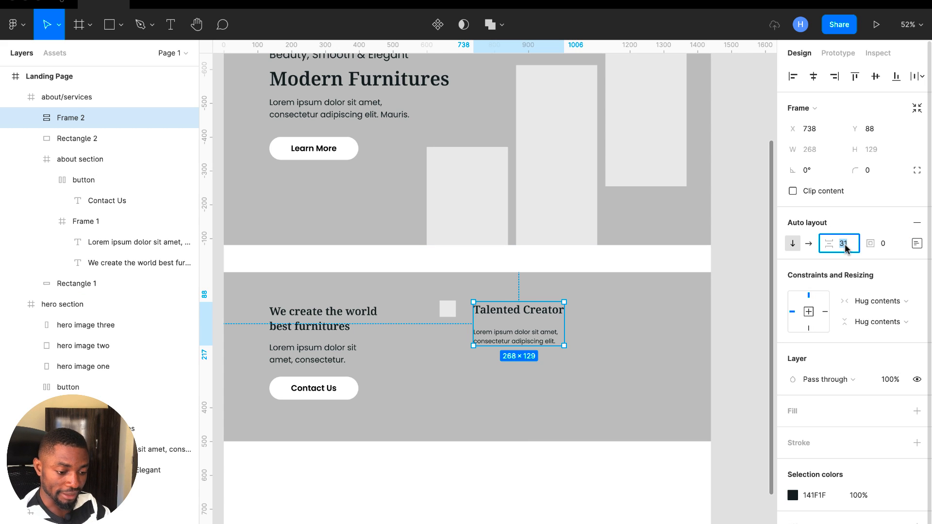
key(Return)
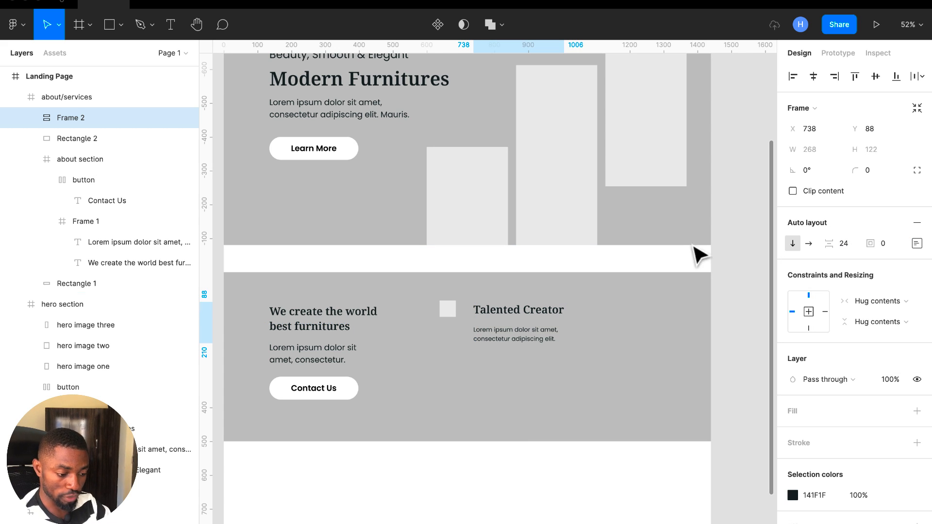
Step: Top-align the Talented Creator text block with the small square and nudge it to X 710, 24 px from the square
shift+click(449, 313)
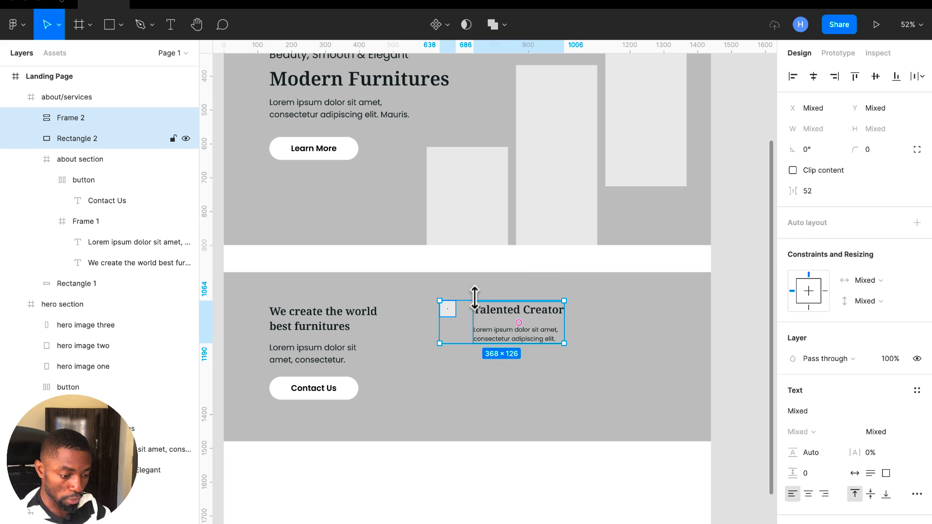
click(855, 77)
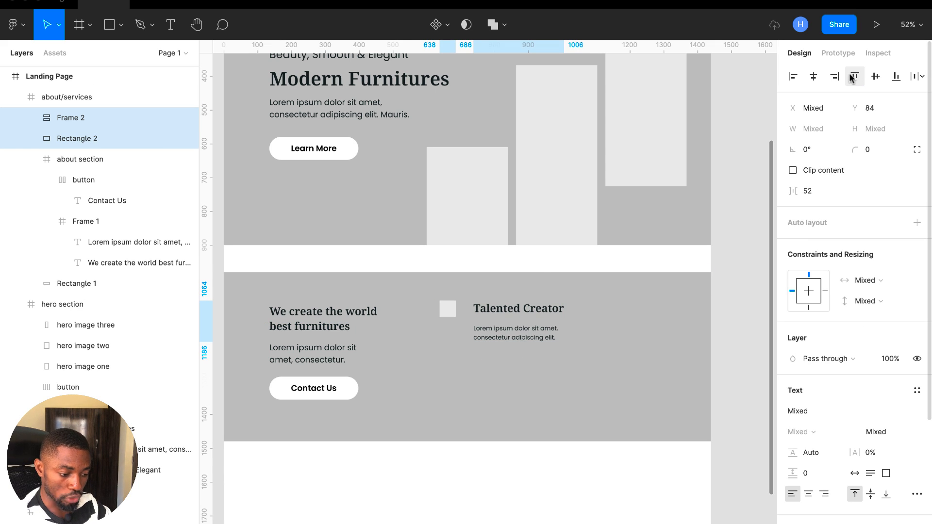
click(507, 322)
key(alt)
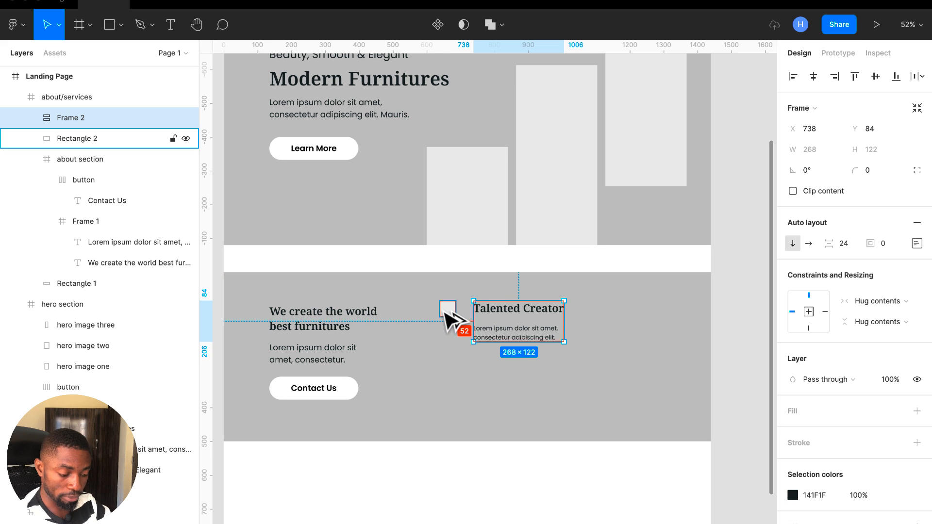
key(shift+Left)
key(shift+Left)
key(shift+Left)
key(shift+Left)
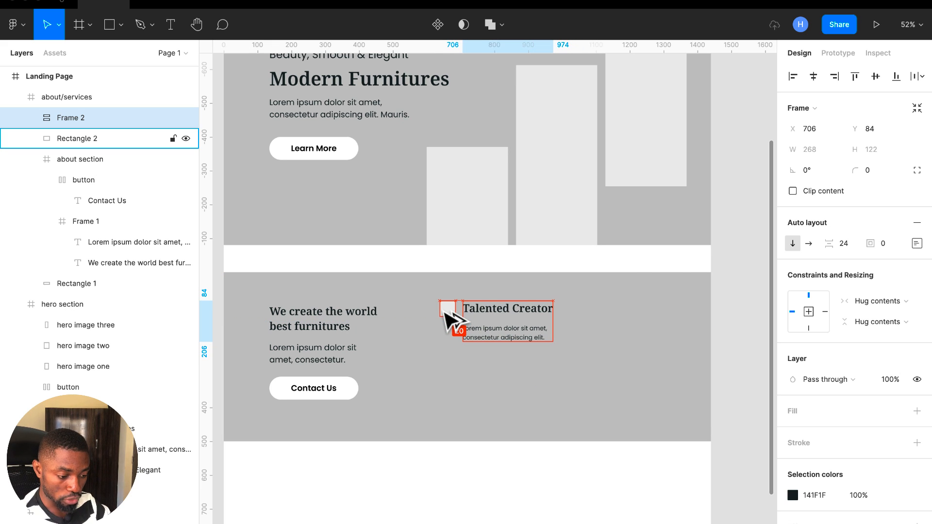
key(Right)
key(Right)
key(Right)
key(Right)
key(Right)
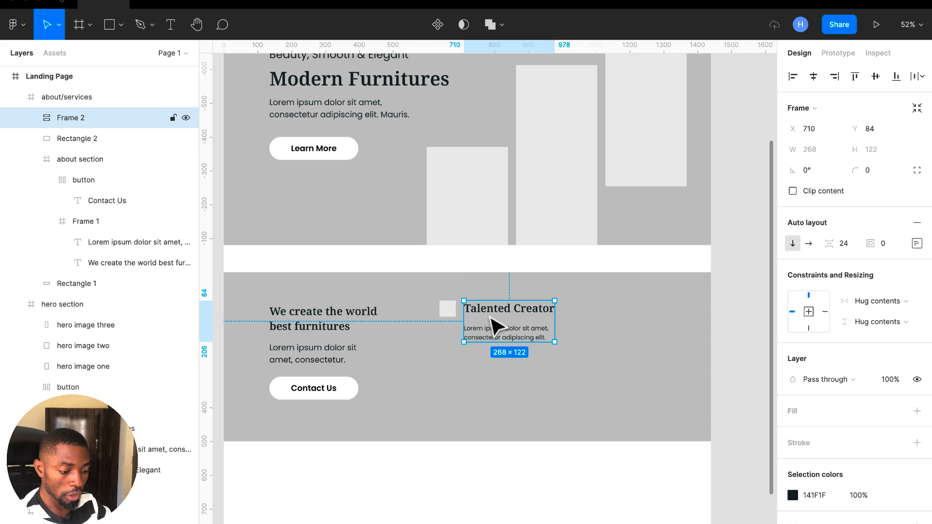
Step: Frame the small square and the Talented Creator text block together and name the frame "service container"
shift+click(446, 311)
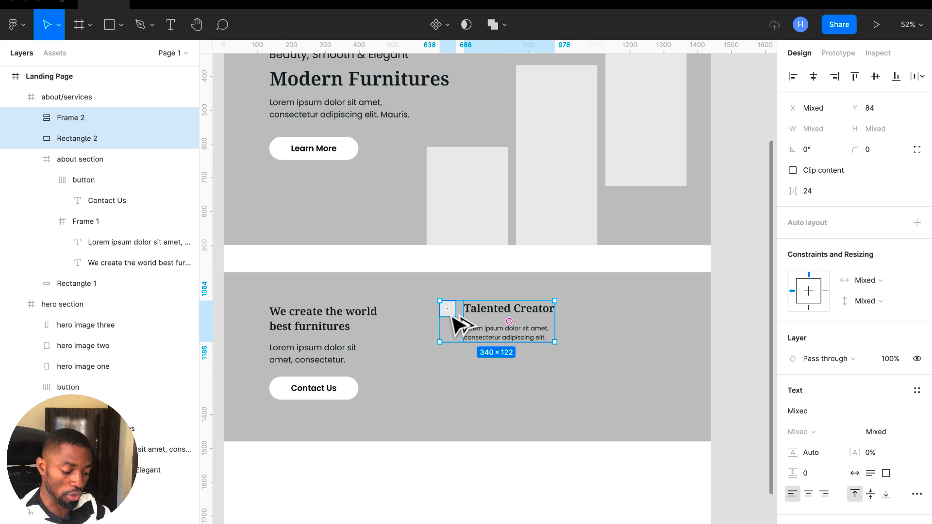
key(ctrl+alt+g)
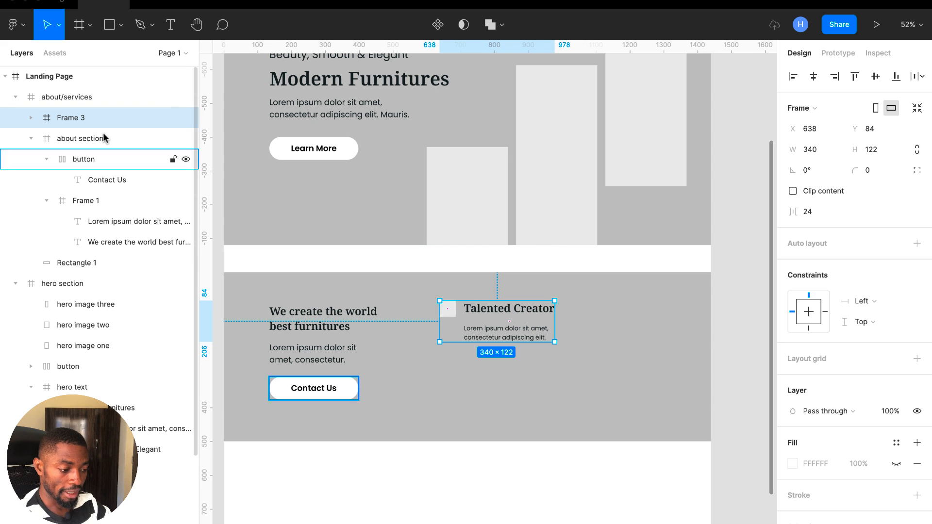
double_click(72, 117)
text(se)
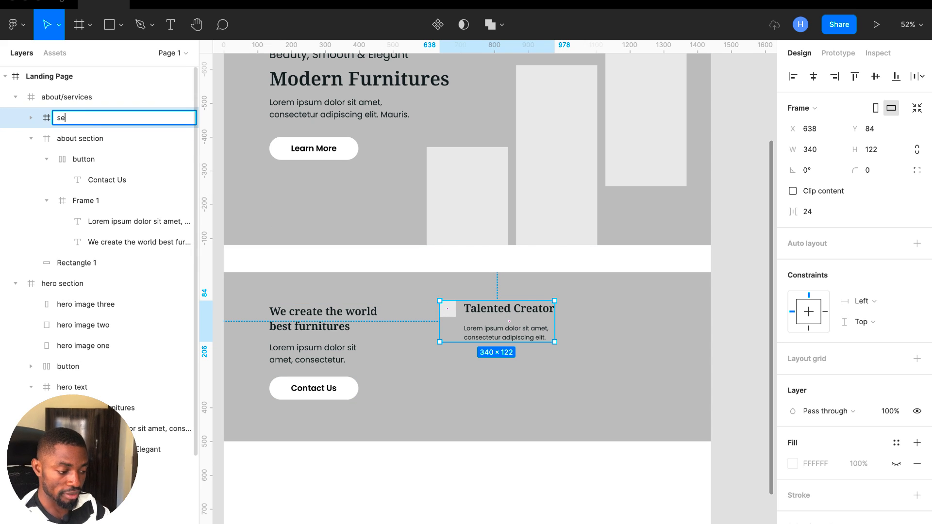
text(rvice co)
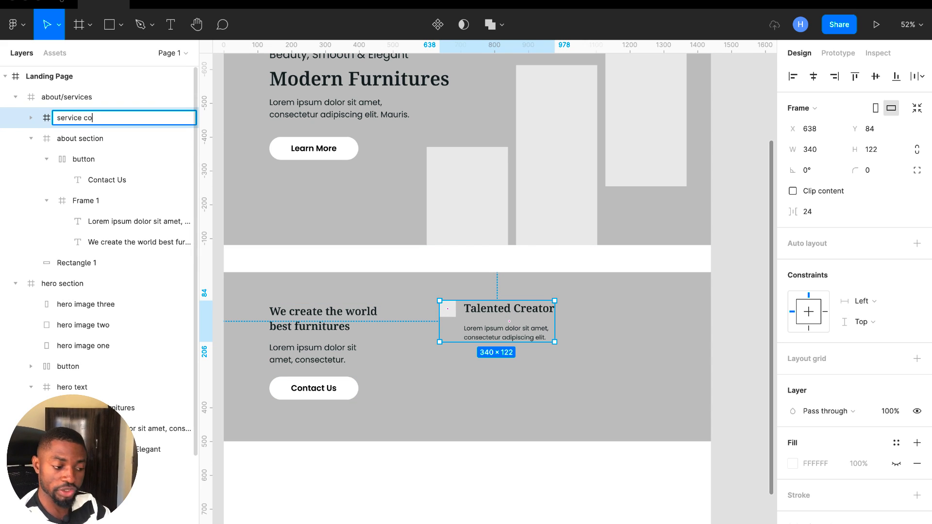
text(ntainer)
key(Return)
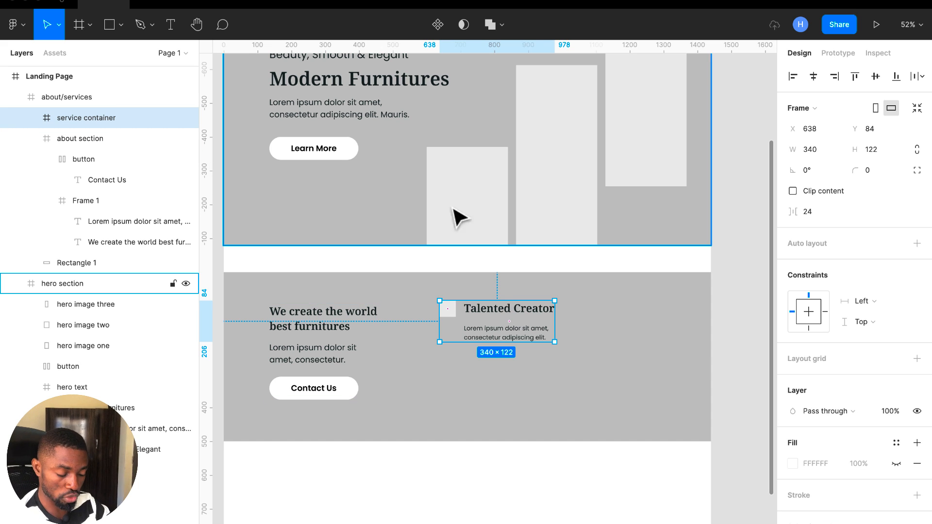
Step: Duplicate the service container and place the copy beside the original at X 1034, Y 84
scroll(500, 258, down, 3)
key(super+d)
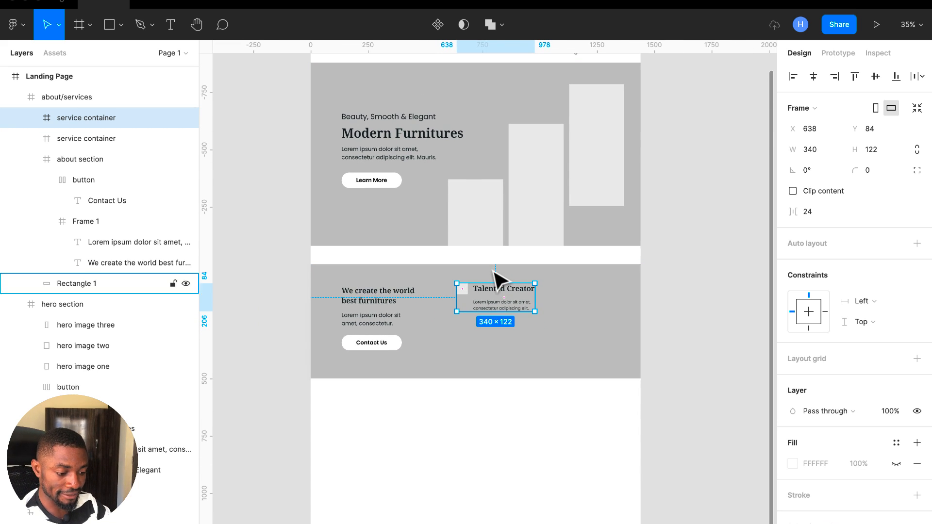
drag(492, 297, 602, 316)
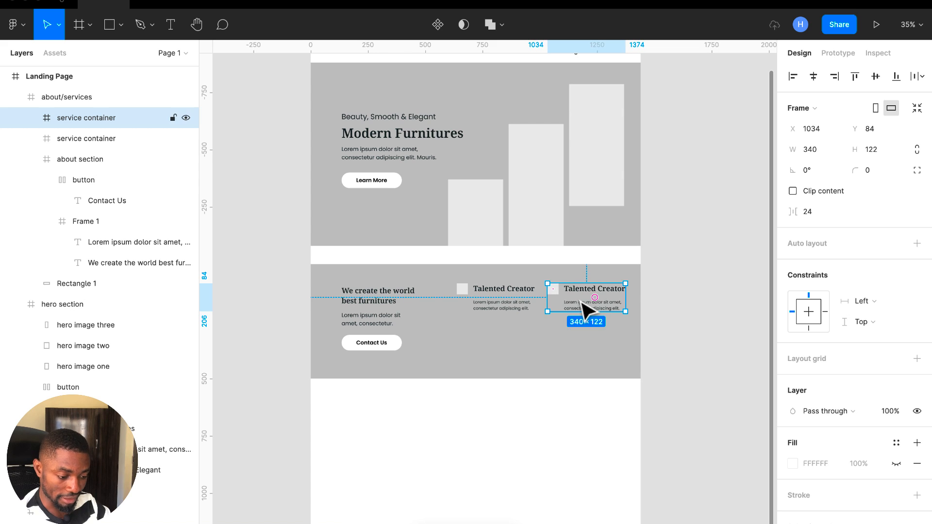
Step: Combine both service containers in a horizontal auto layout with spacing 40 and shift the row to X 621
shift+click(493, 308)
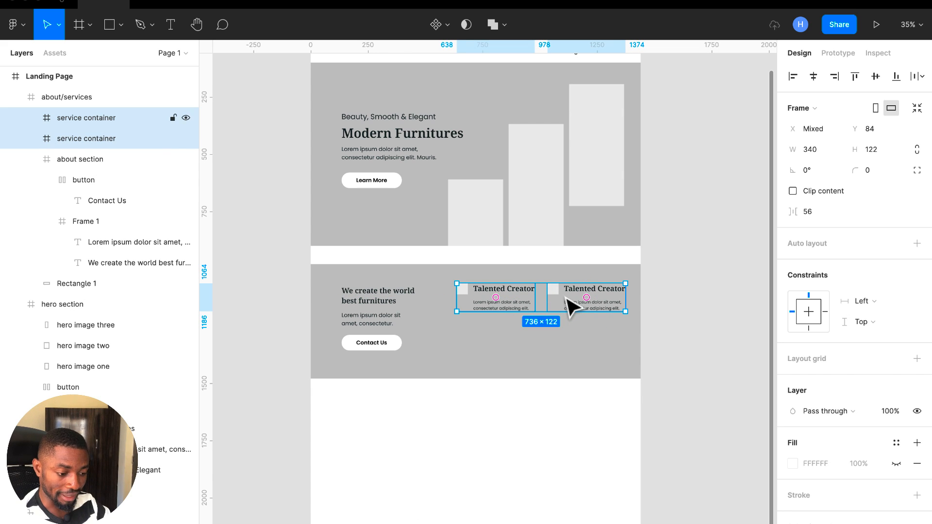
key(shift+a)
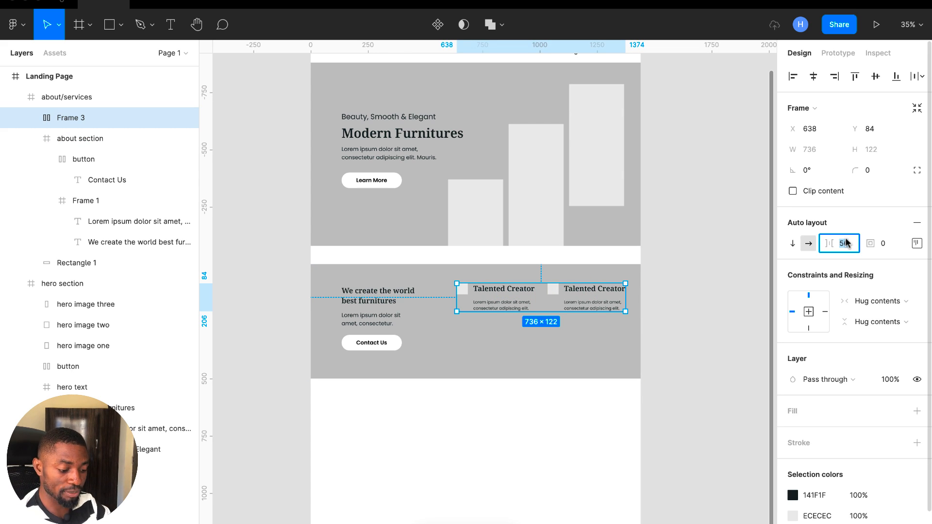
text(32)
key(Return)
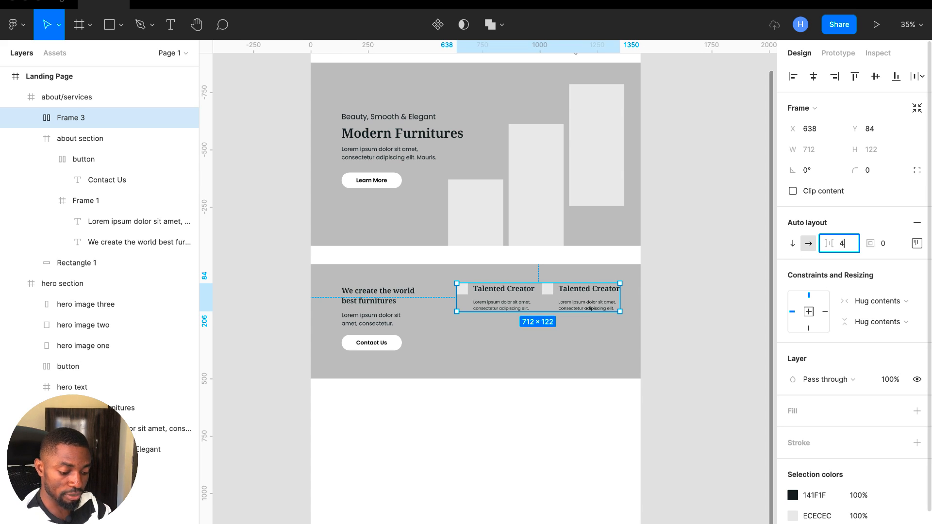
text(40)
key(Return)
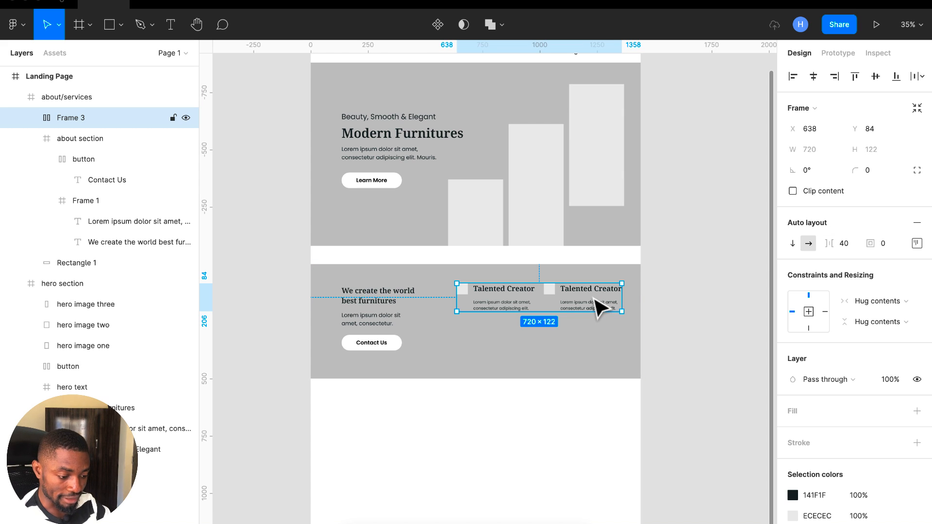
drag(598, 308, 594, 309)
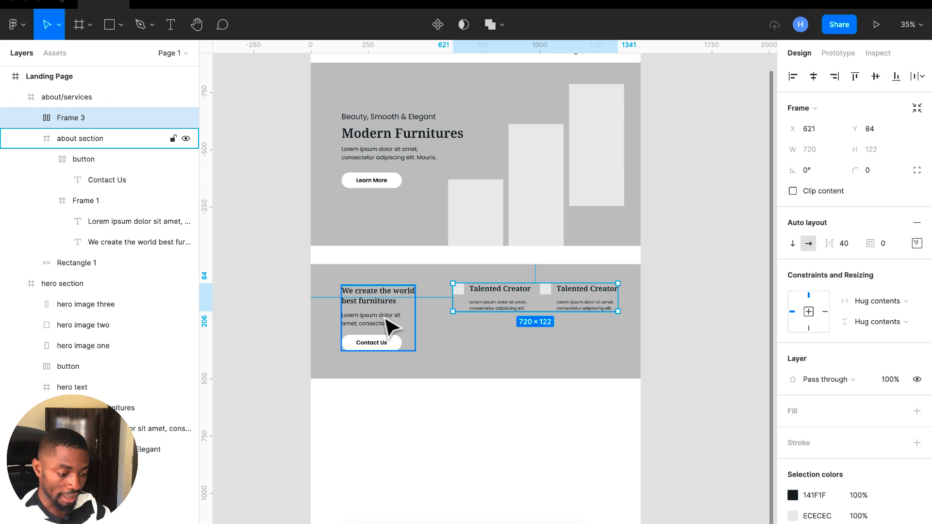
Step: Centre the about section frame vertically within the about/services frame
click(403, 315)
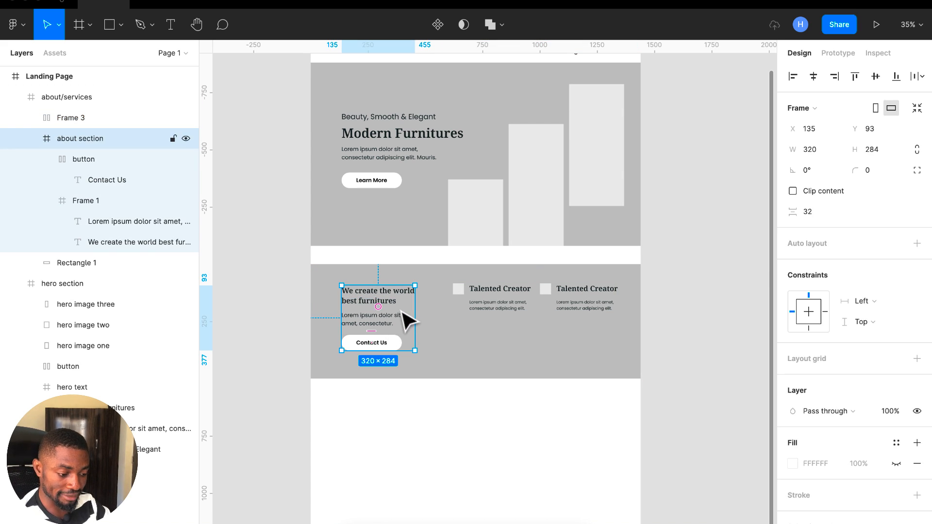
click(818, 78)
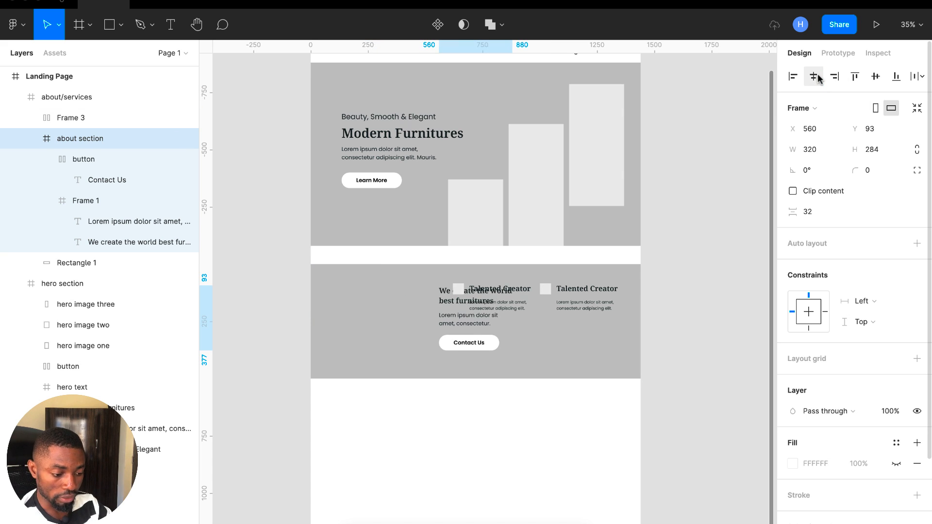
key(ctrl+z)
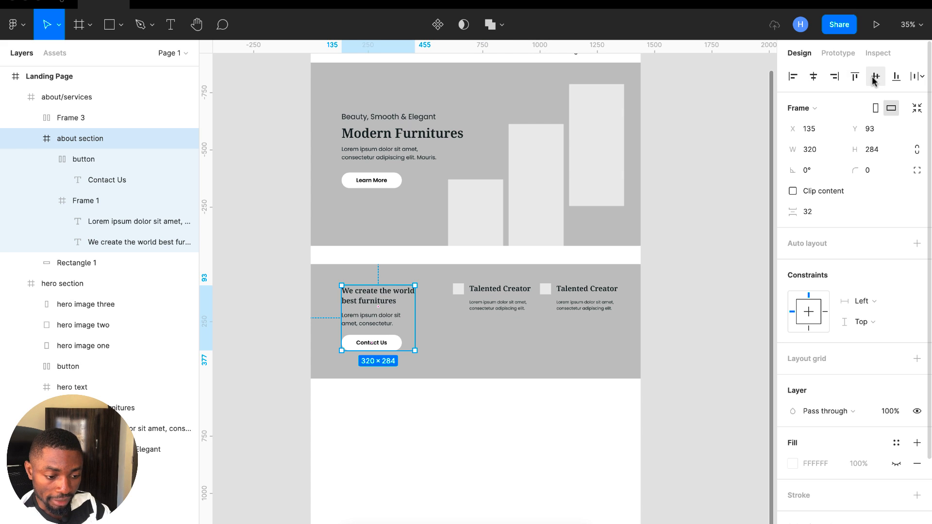
click(875, 78)
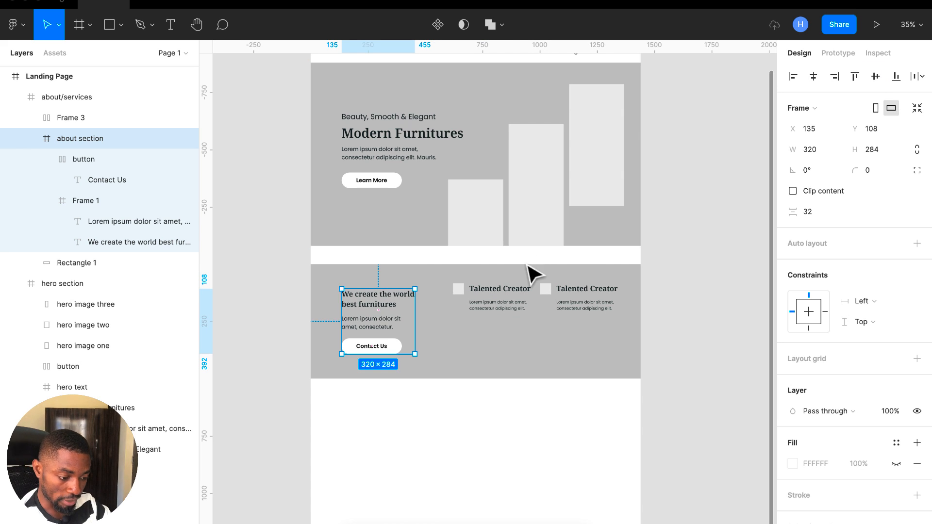
Step: Line up the service row's top with the about section at Y 108 and place a copy below it at Y 270
drag(509, 303, 510, 310)
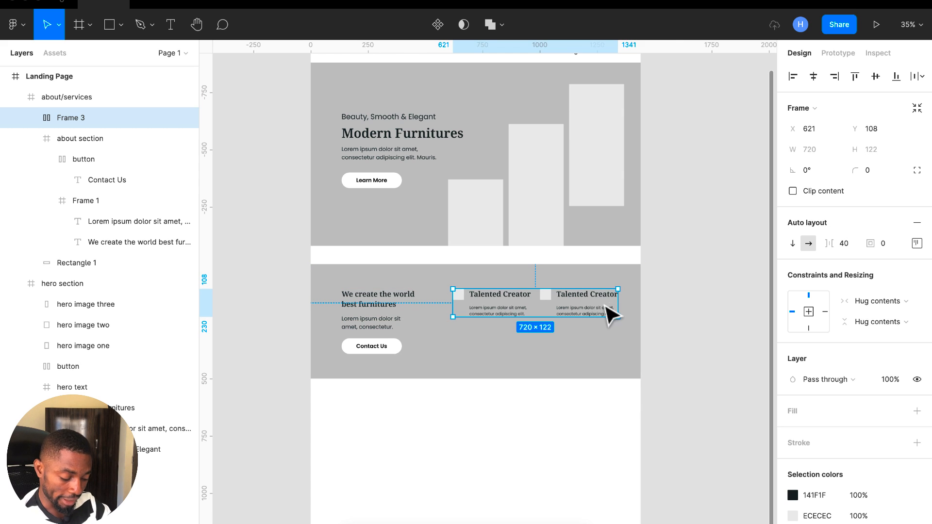
alt+drag(589, 316, 585, 353)
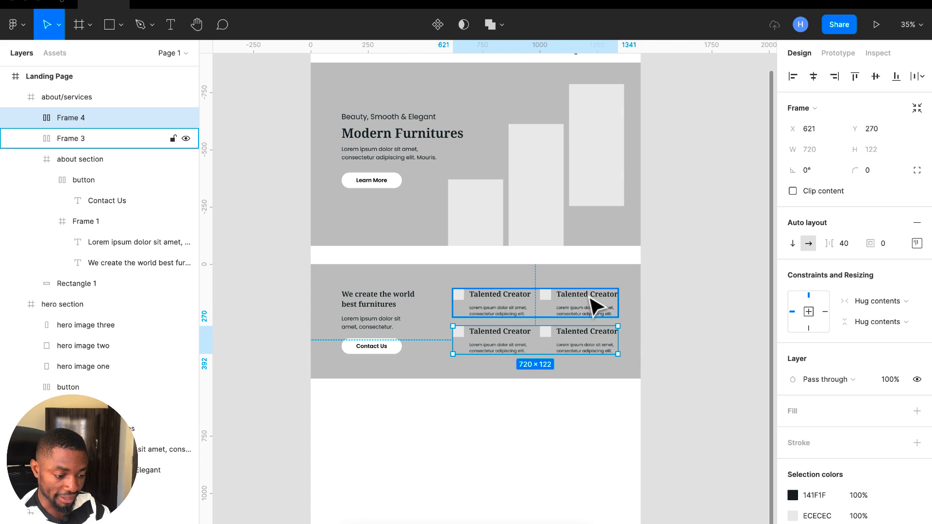
Step: Show the 12-column layout grid on the Landing Page frame
scroll(596, 306, up, 2)
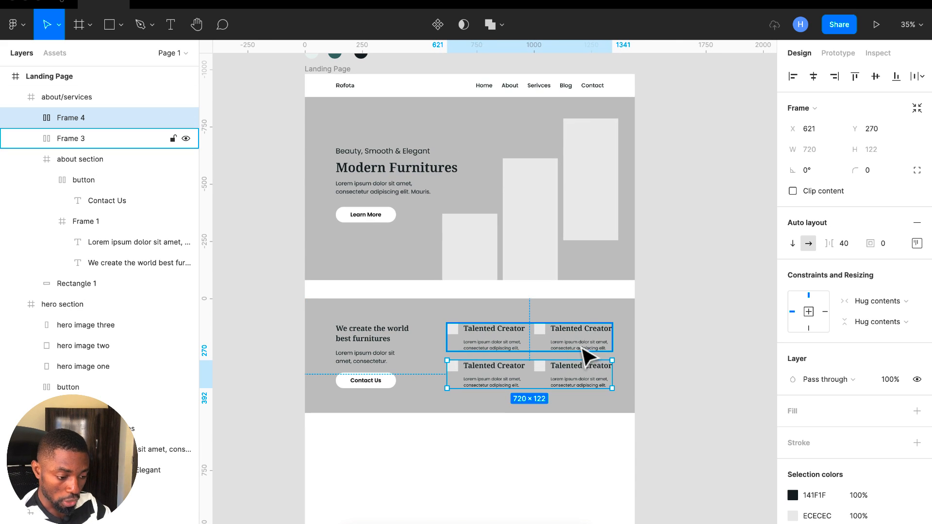
click(335, 69)
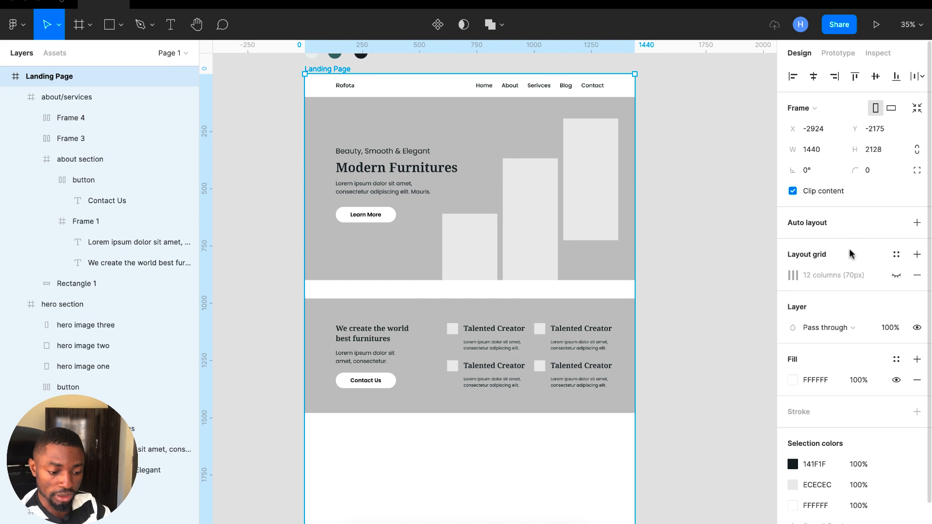
click(896, 276)
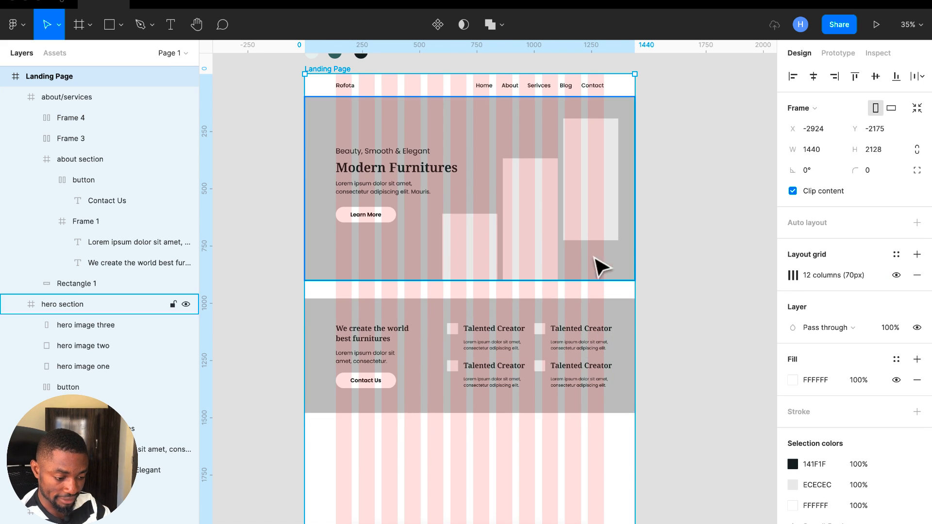
Step: Select both service rows and shift them together to X 584, lining them up with the last grid column's edge
scroll(582, 404, up, 5)
click(575, 376)
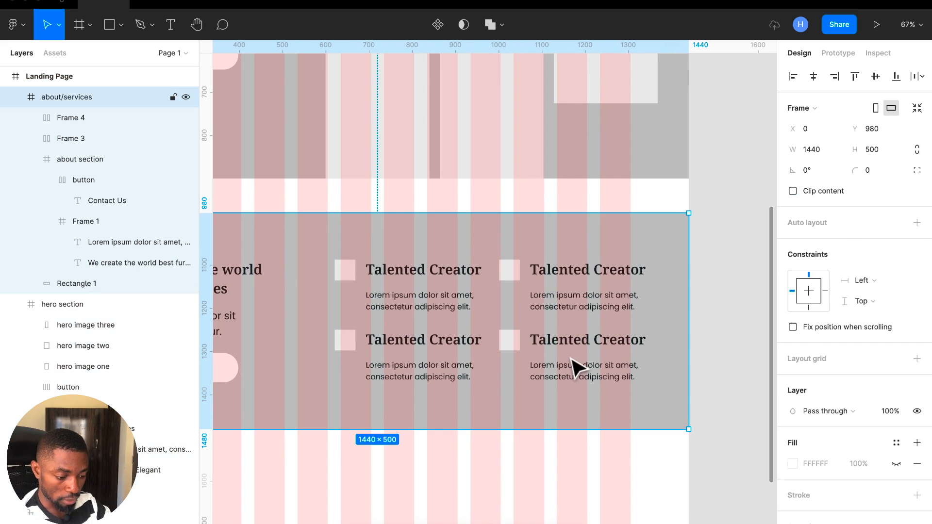
click(574, 364)
shift+click(482, 292)
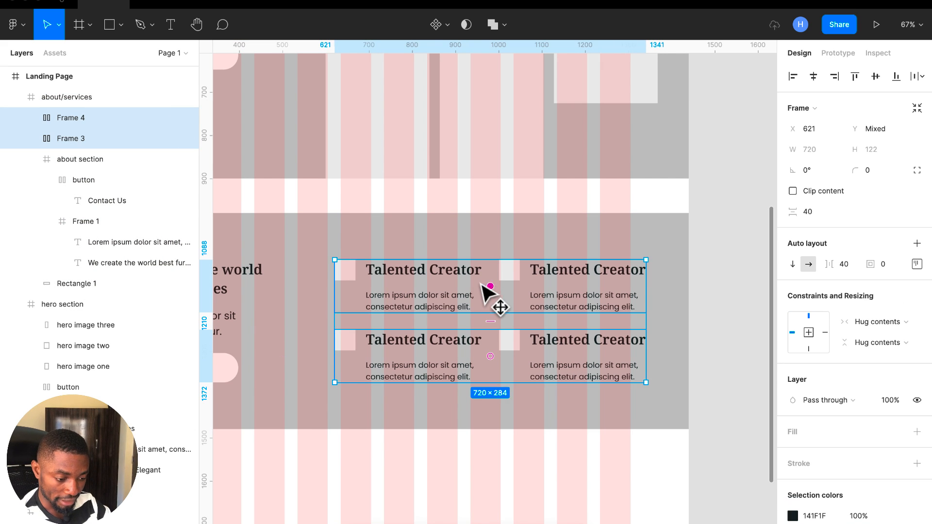
drag(485, 295, 480, 286)
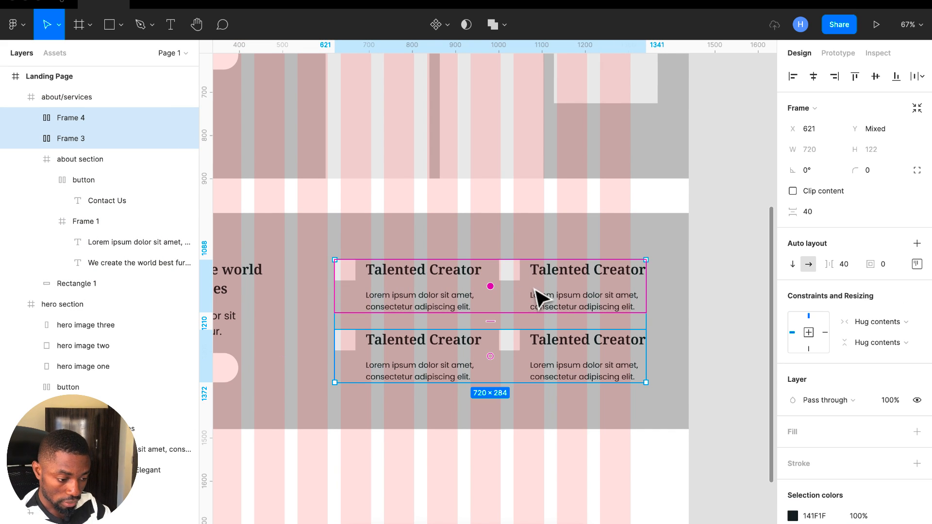
drag(551, 285, 533, 284)
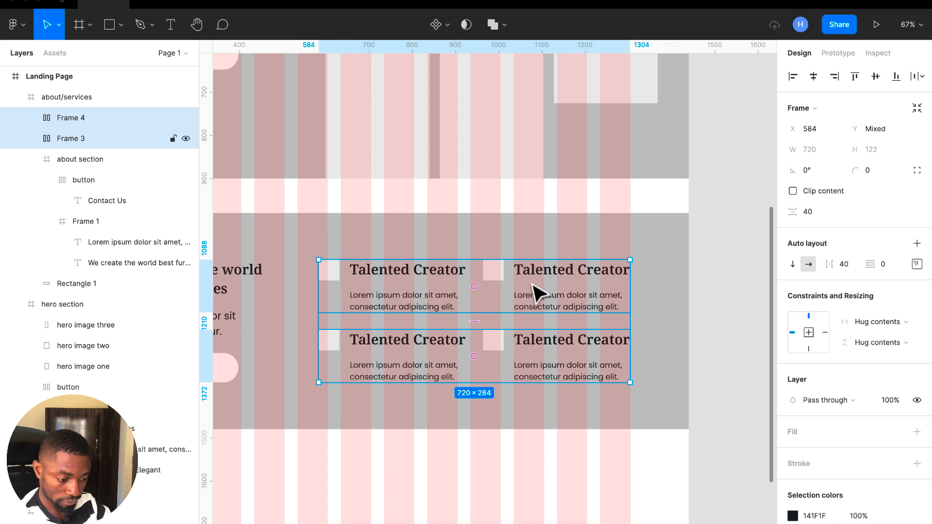
Step: Hide the Landing Page frame's 12-column layout grid
click(639, 312)
scroll(638, 313, down, 3)
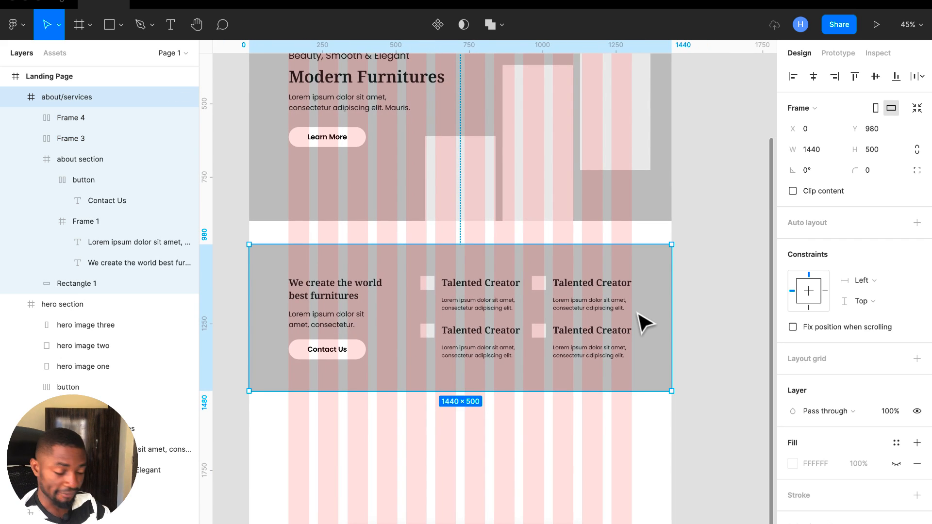
scroll(638, 314, up, 2)
scroll(638, 314, down, 1)
scroll(638, 320, up, 2)
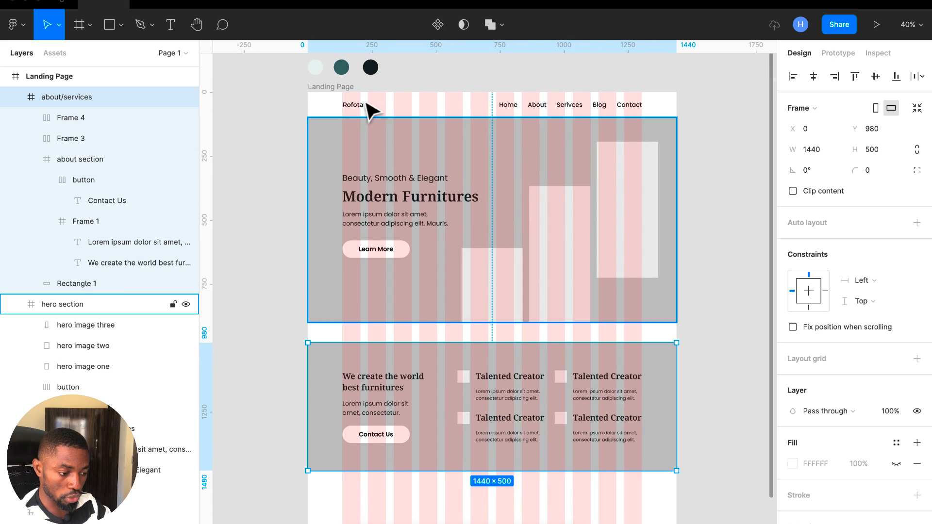
click(335, 88)
click(896, 275)
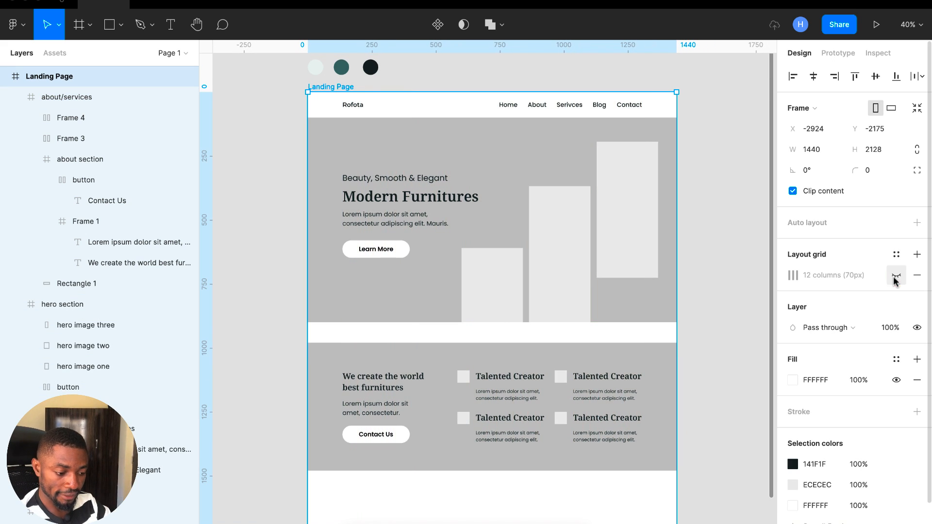
scroll(675, 324, down, 2)
scroll(675, 324, right, 1)
scroll(676, 326, up, 2)
scroll(678, 330, down, 1)
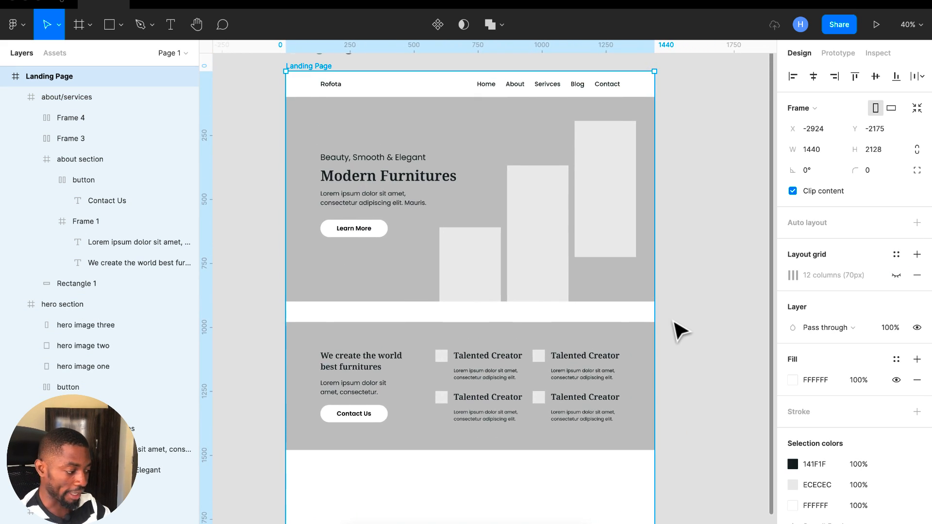
scroll(679, 333, down, 1)
scroll(680, 332, down, 2)
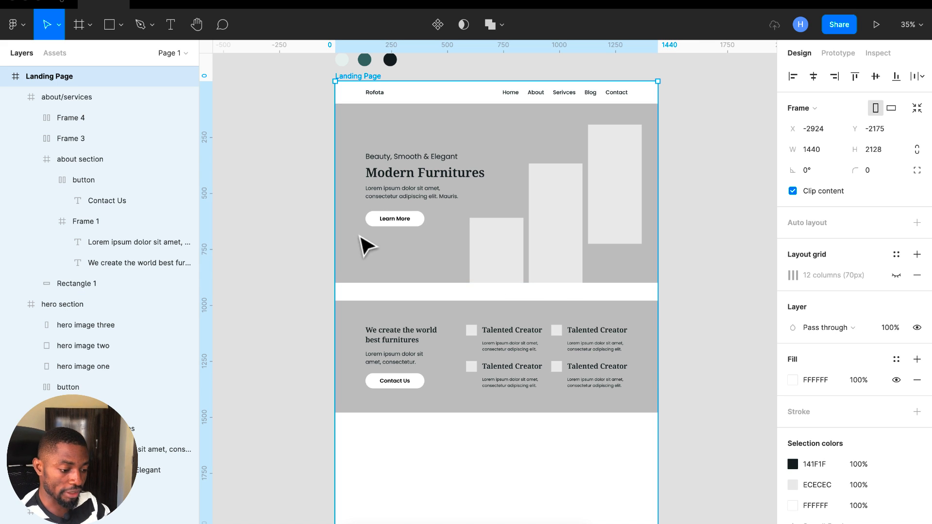
Step: Copy the "Modern Furnitures" heading into the Landing Page frame and place it centred below the about/services section
click(422, 184)
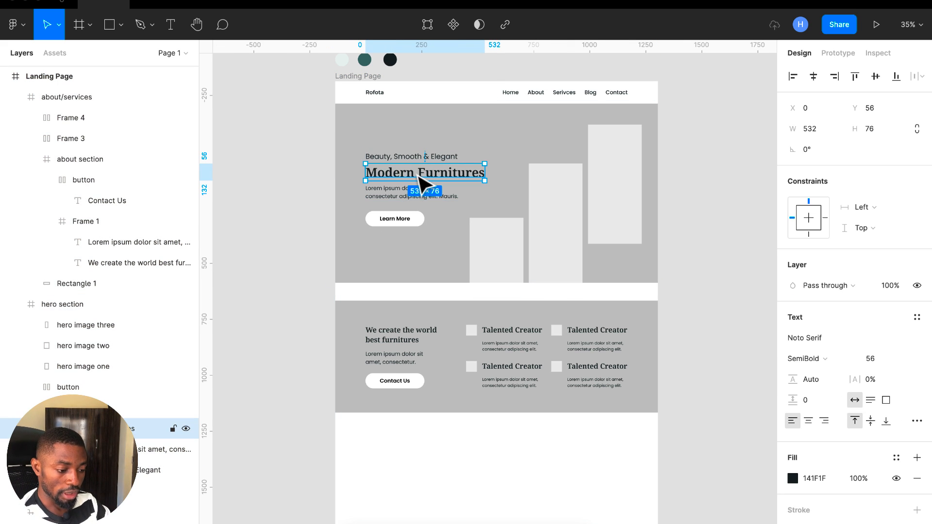
click(364, 76)
key(ctrl+v)
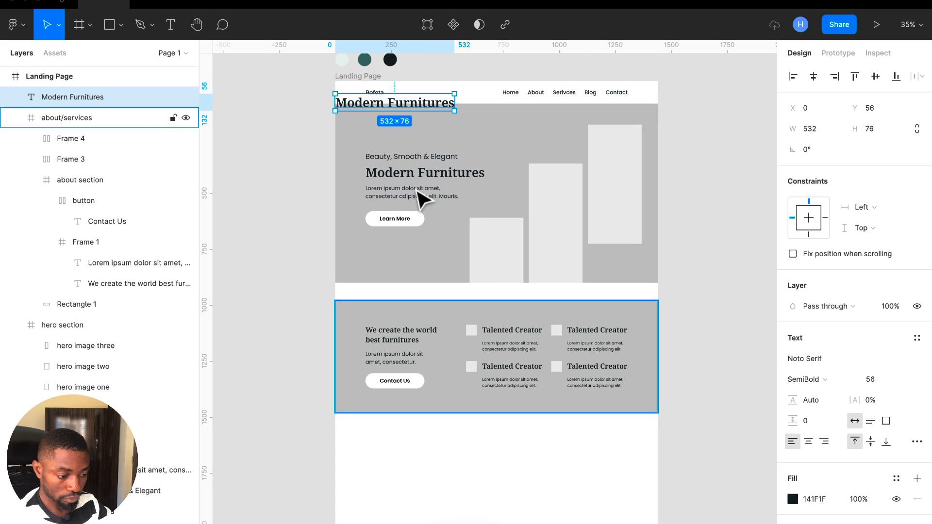
drag(407, 108, 518, 453)
Step: Nudge the copied heading up to Y 1560 and change its text to "Our Galleries"
key(Up)
key(Up)
key(Up)
key(Up)
key(Up)
key(Up)
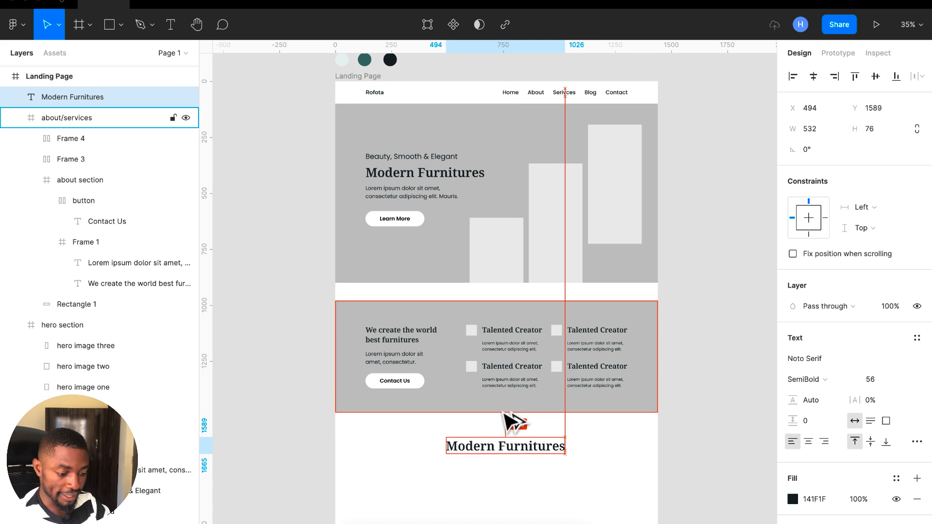
key(shift+Up)
key(Up)
key(Up)
key(Up)
key(Up)
key(Up)
key(Up)
key(Up)
key(Up)
key(Up)
key(Up)
key(Up)
key(Up)
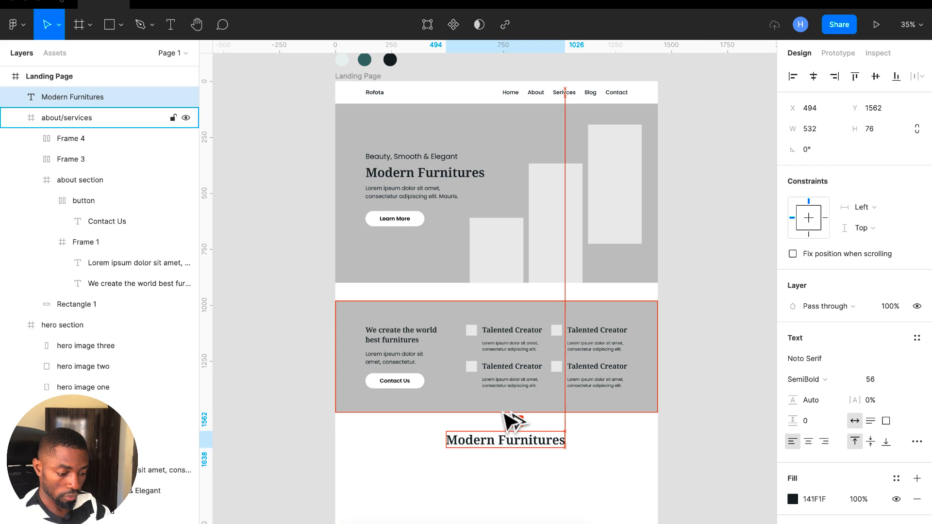
key(Up)
key(Up)
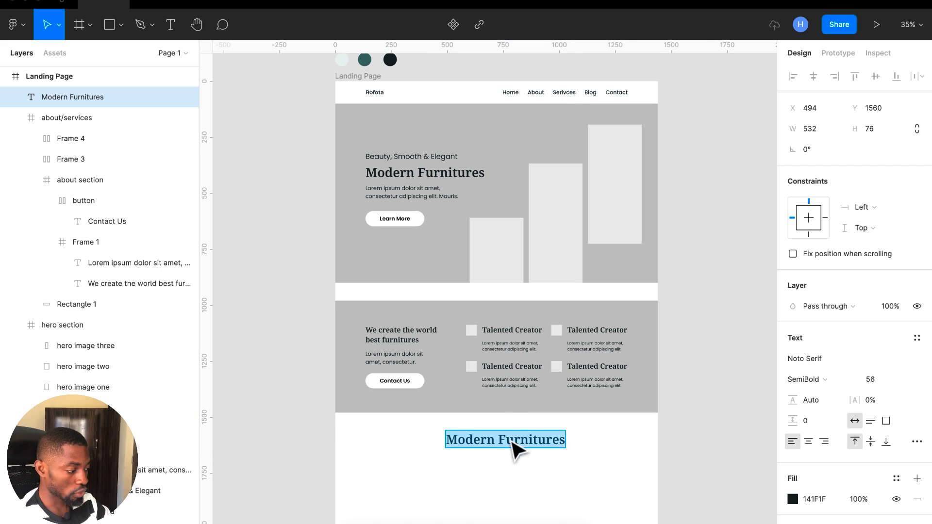
text(Our Galleries)
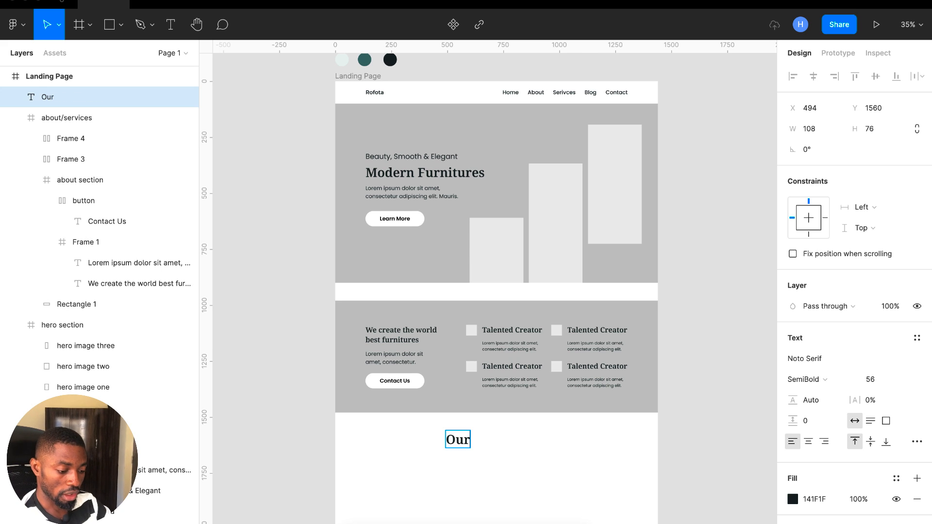
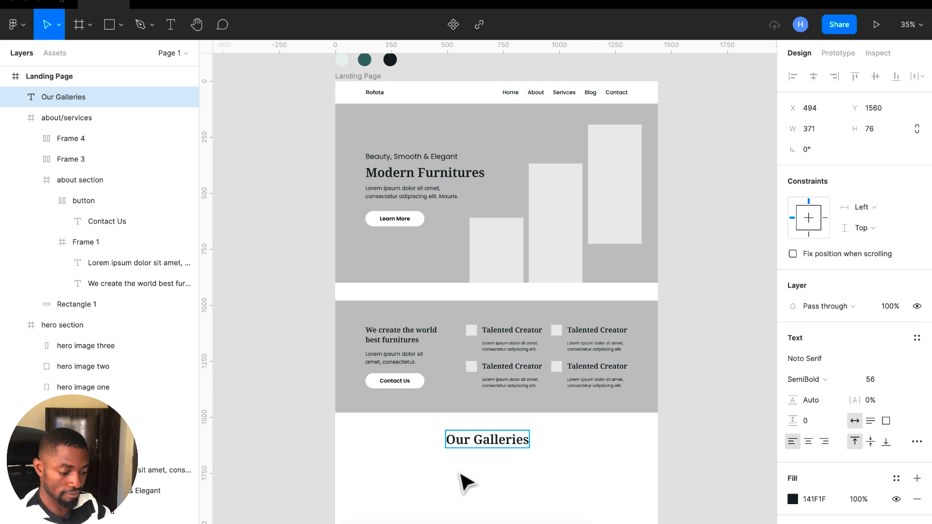
click(495, 475)
Step: Duplicate the about section's paragraph and place the copy below the "Our Galleries" heading at X 496, Y 1700
scroll(496, 475, down, 3)
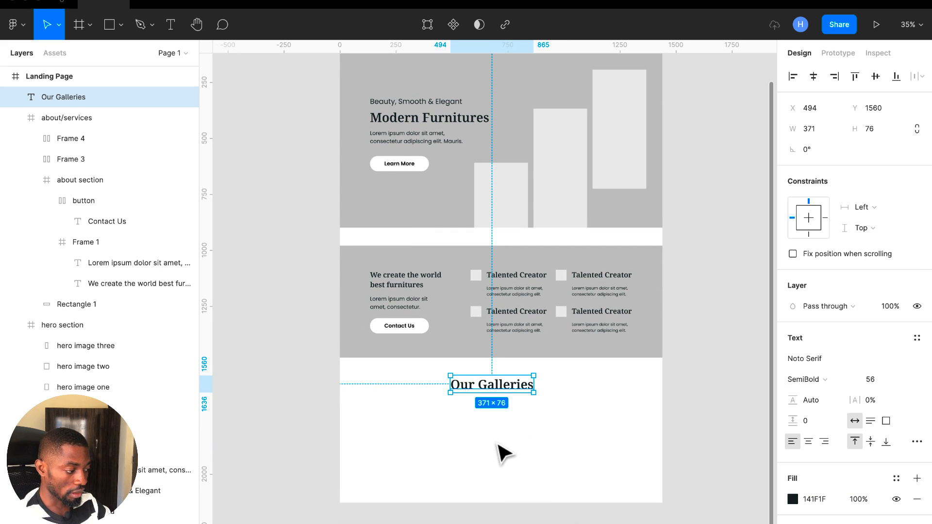
click(416, 301)
double_click(416, 303)
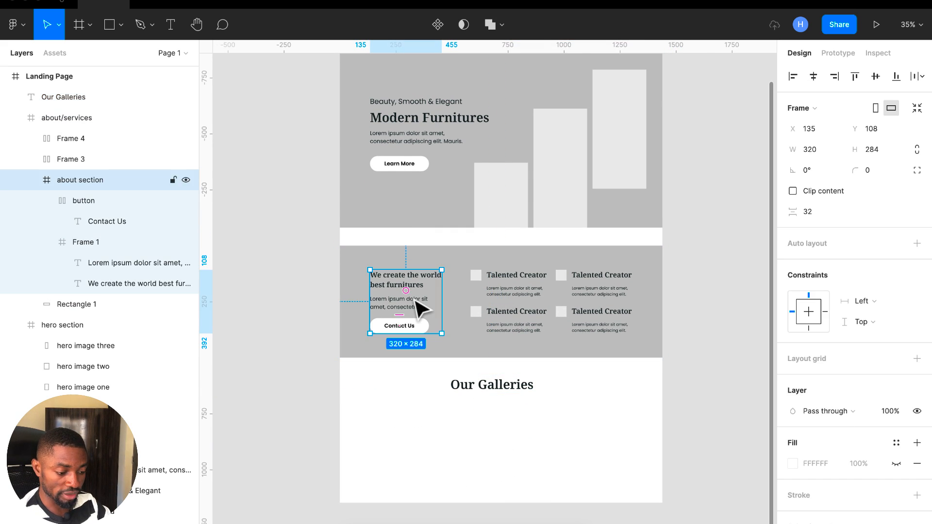
double_click(413, 298)
click(462, 436)
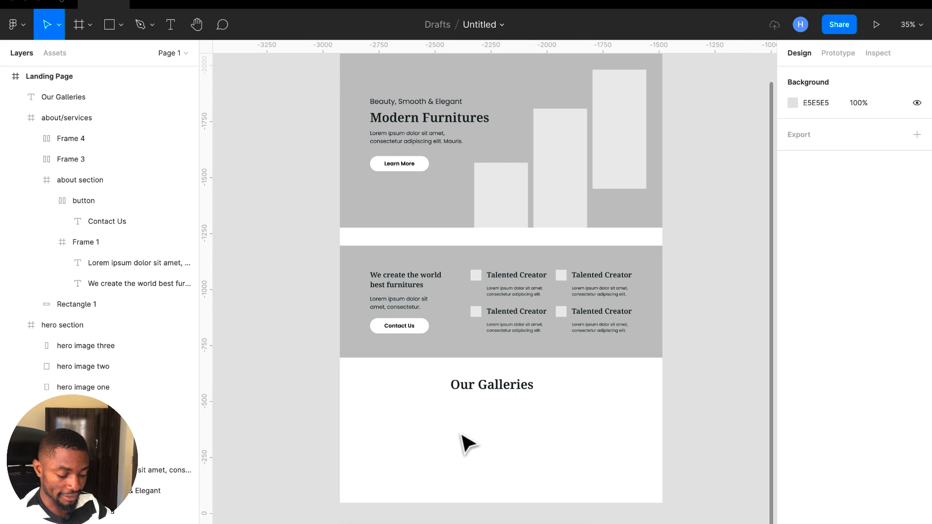
key(super+v)
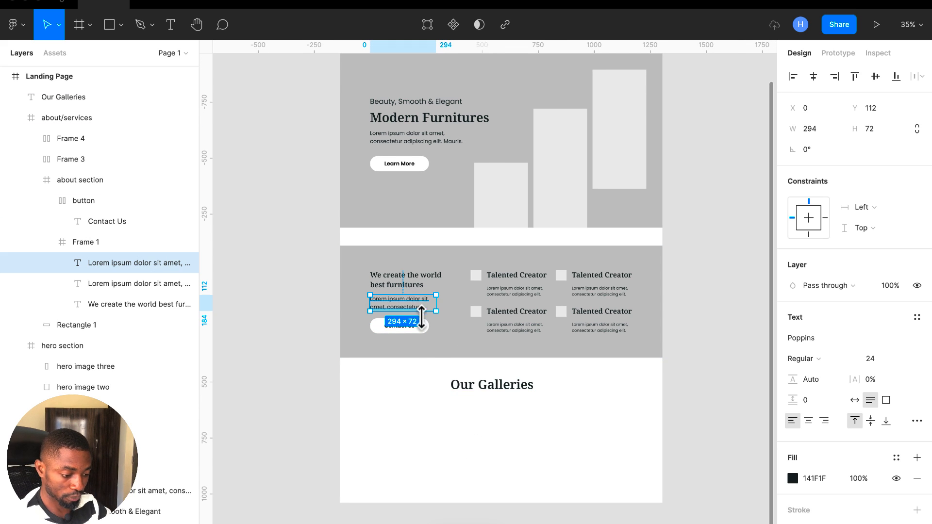
drag(421, 317, 485, 430)
key(super+z)
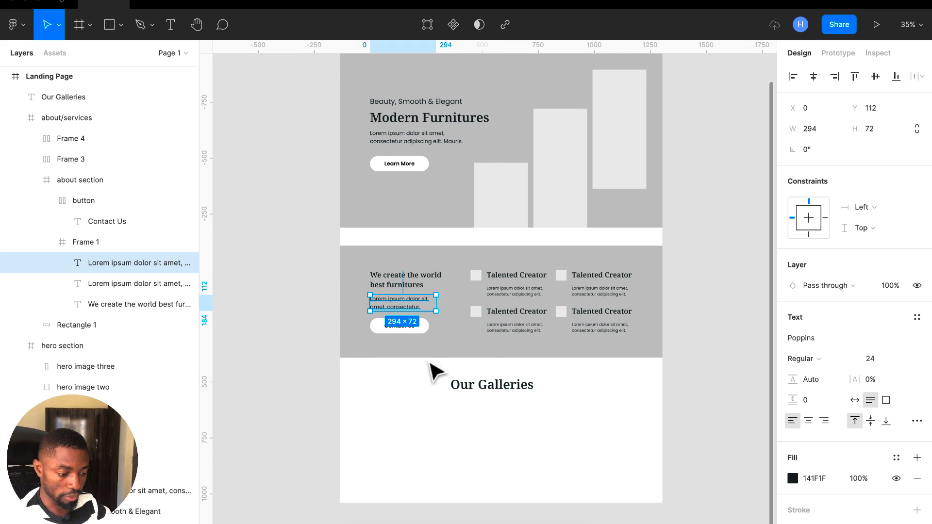
drag(416, 308, 496, 427)
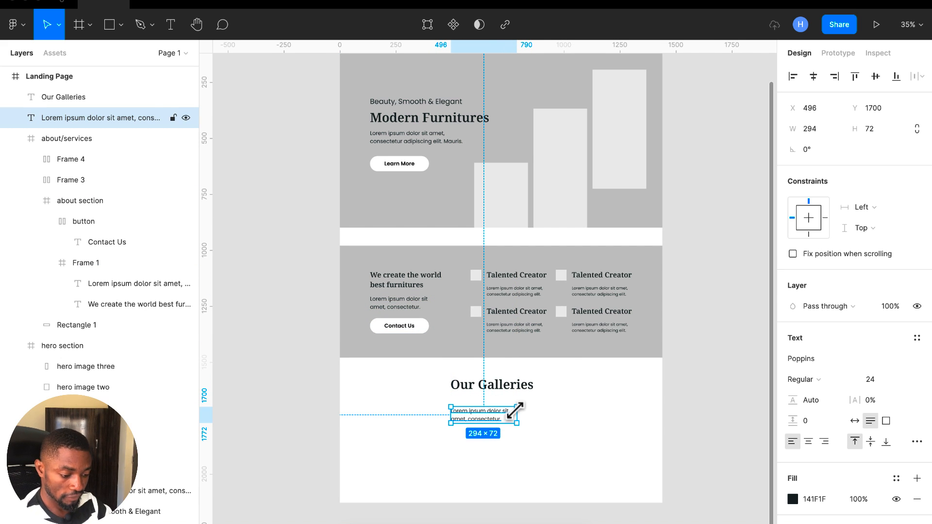
Step: Centre-align the copied paragraph's text and move it closer beneath the middle of the "Our Galleries" heading
scroll(516, 409, up, 5)
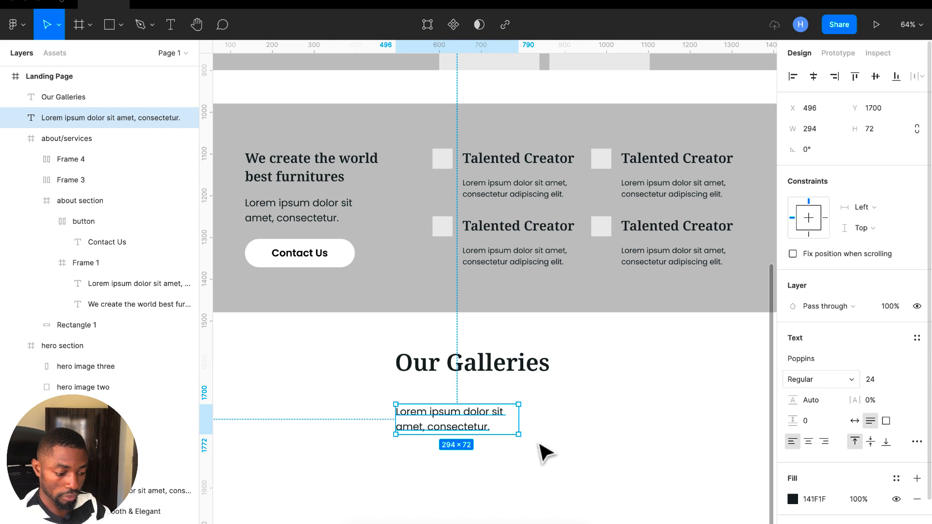
click(808, 441)
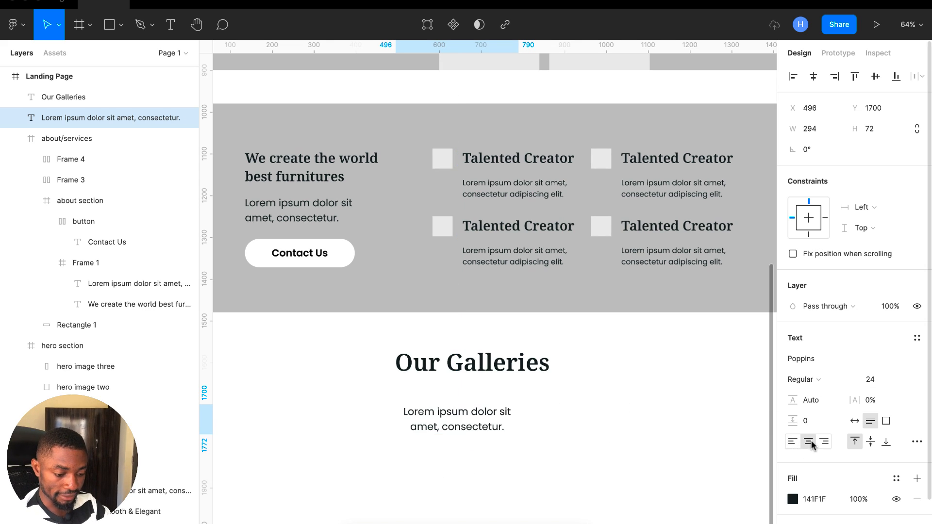
drag(466, 420, 487, 407)
Step: Combine the "Our Galleries" heading and paragraph in a vertical auto layout with centred alignment and spacing 16
shift+click(476, 365)
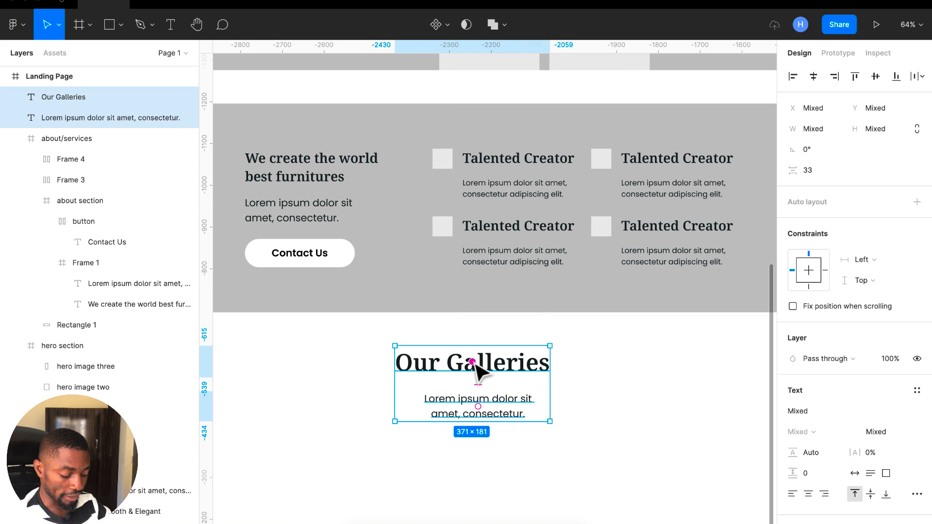
key(shift+a)
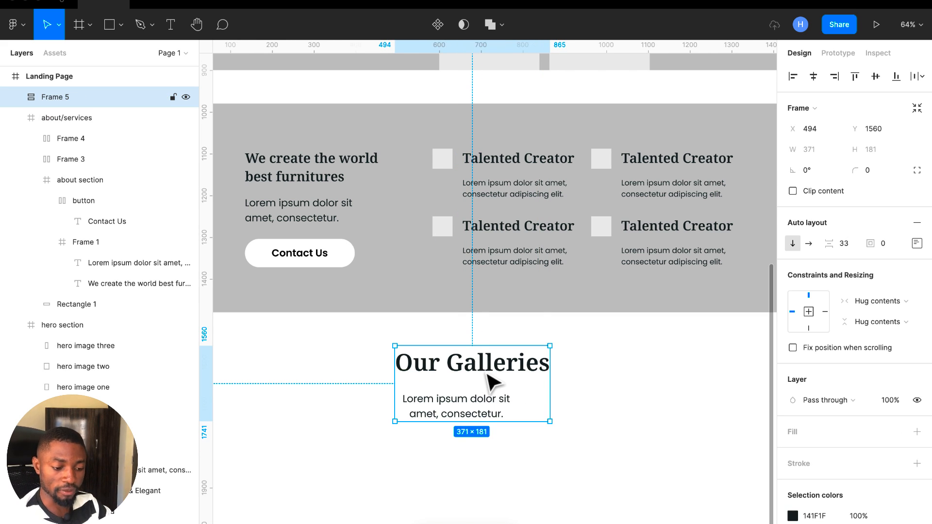
click(916, 244)
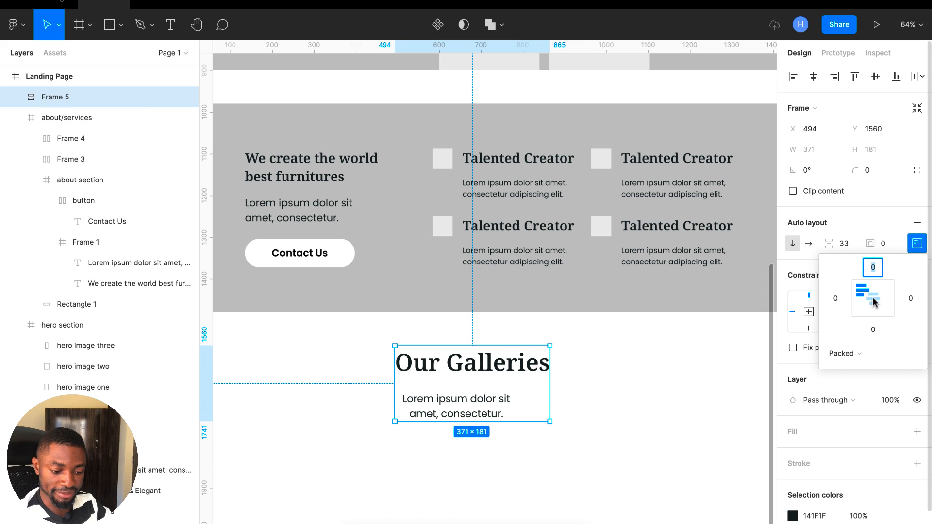
click(873, 301)
click(850, 249)
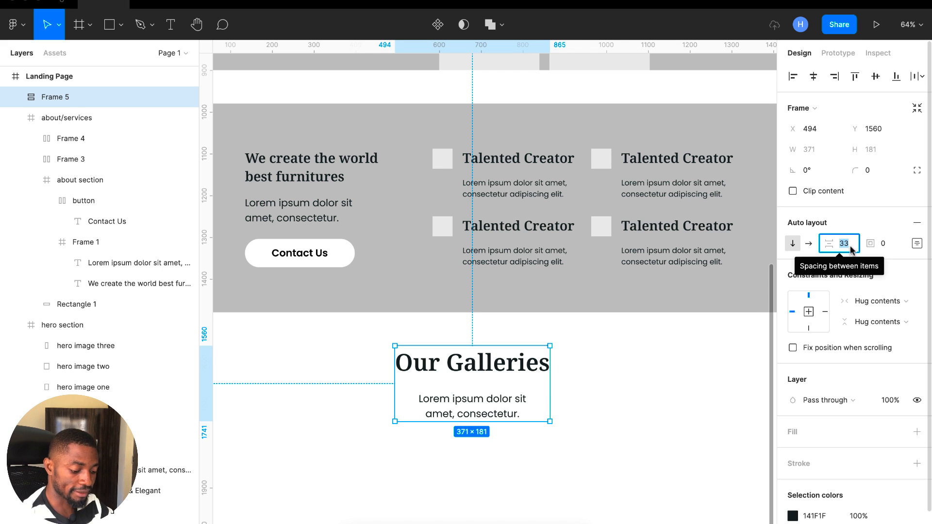
text(16)
key(Return)
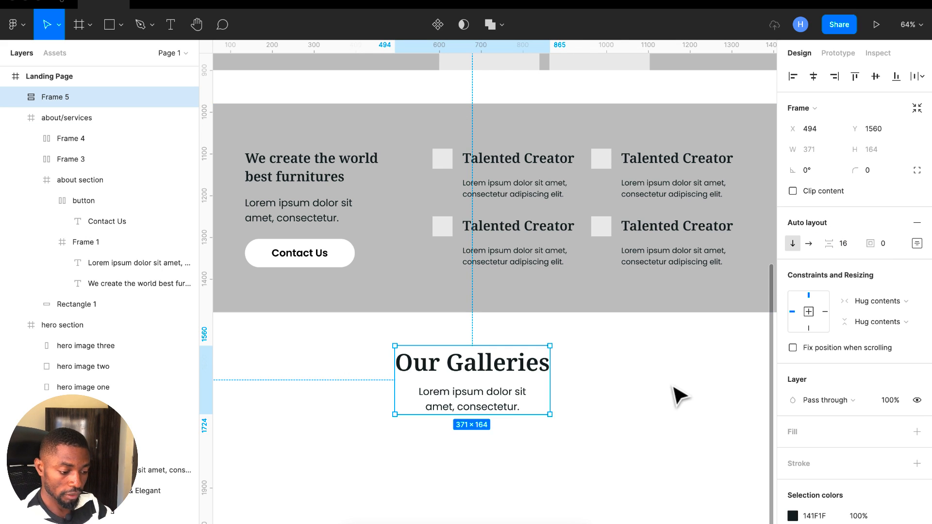
Step: Extend the Landing Page frame downward to a height of 2445
scroll(678, 395, down, 5)
scroll(679, 394, up, 3)
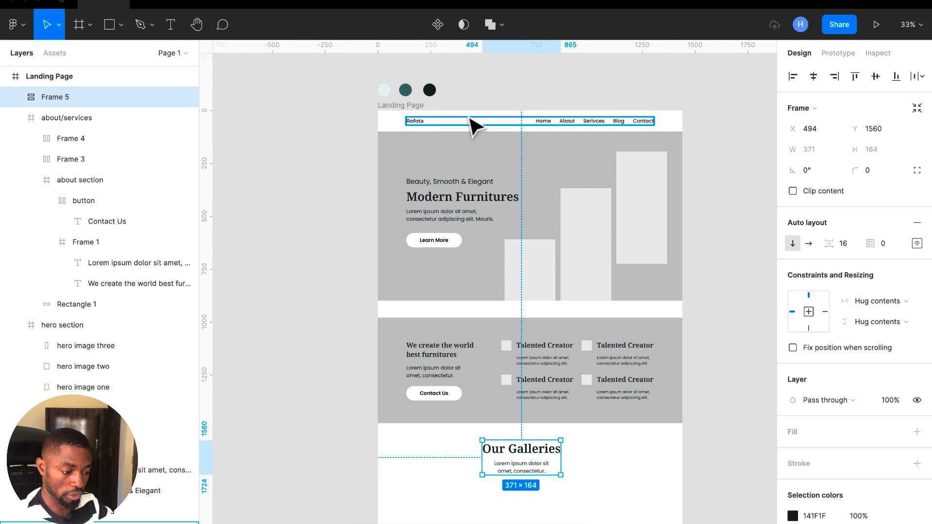
click(413, 107)
scroll(539, 345, down, 3)
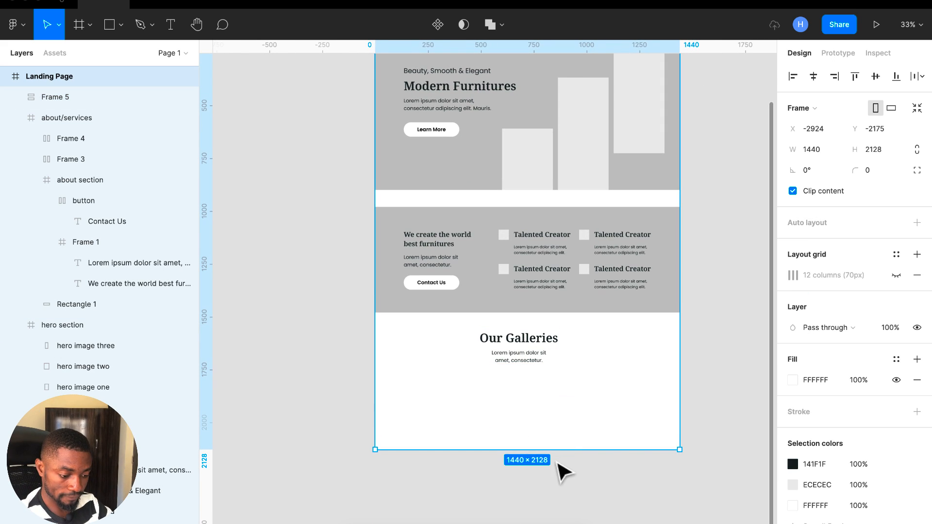
drag(559, 452, 555, 513)
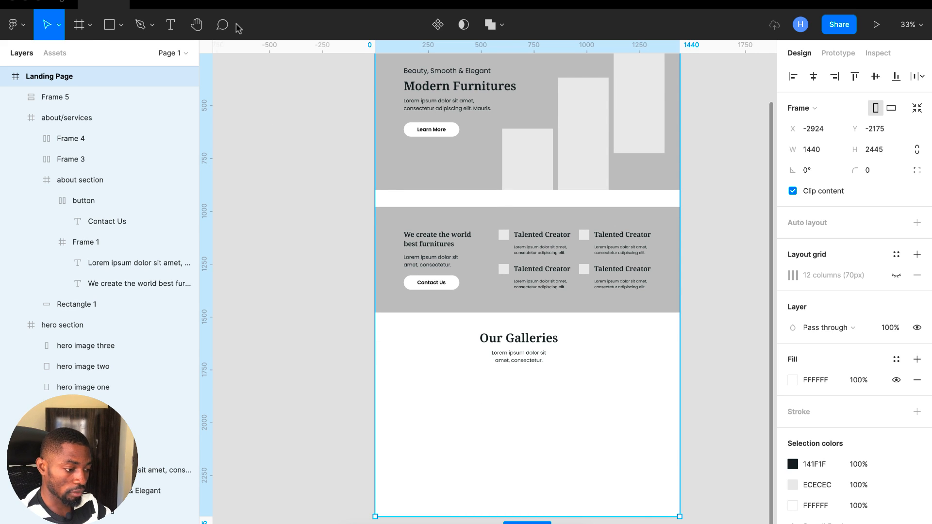
Step: Draw a gallery rectangle below the "Our Galleries" paragraph and set its size to 759 × 424
click(110, 26)
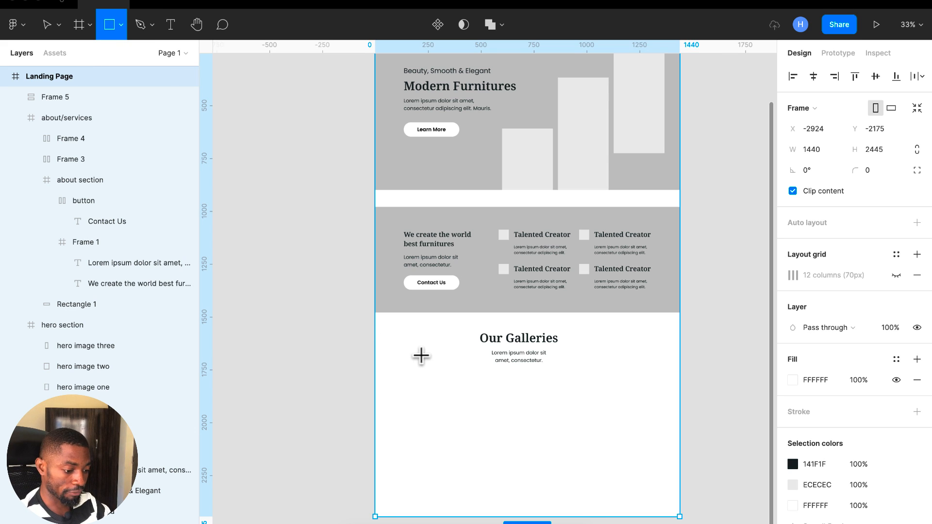
drag(409, 383, 523, 438)
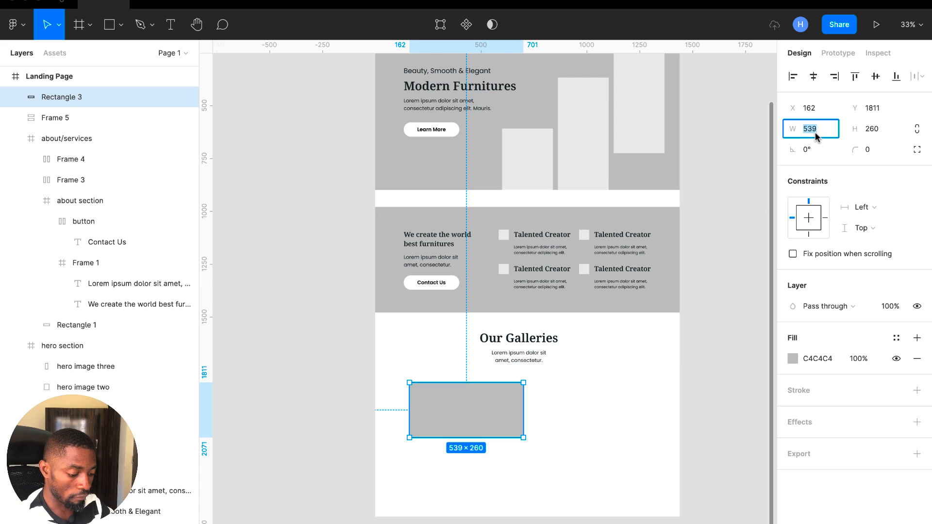
text(7)
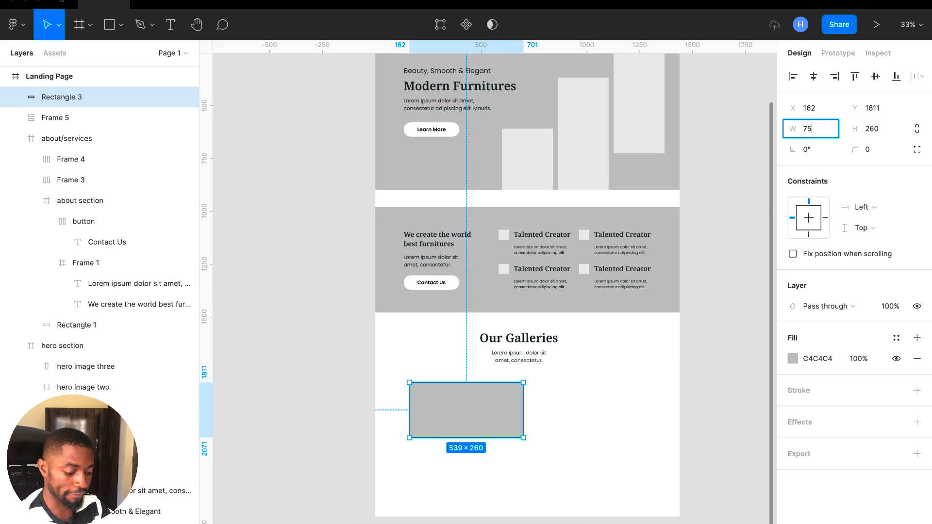
click(878, 132)
text(4)
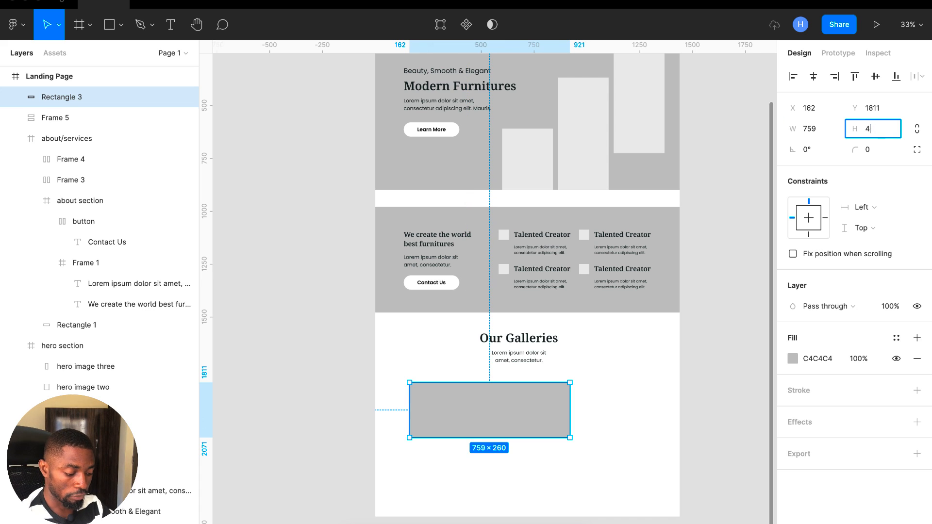
text(24)
key(Return)
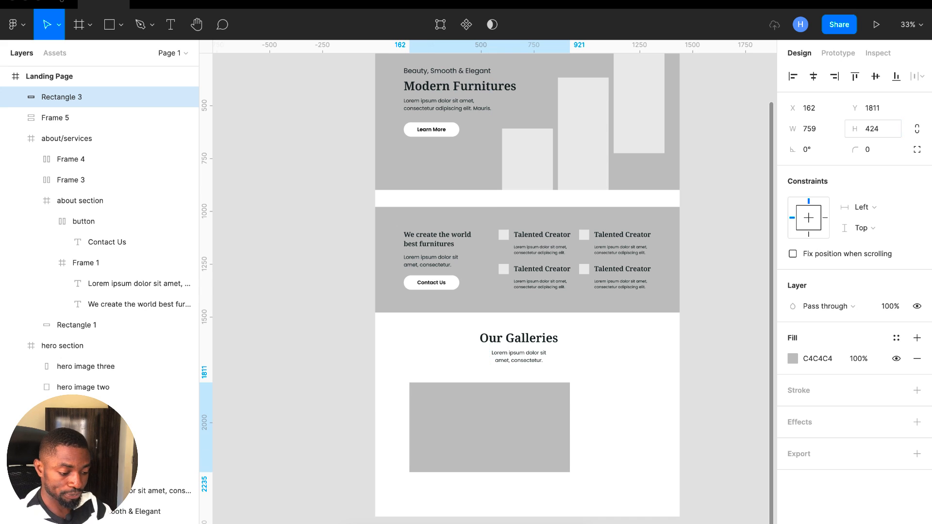
Step: Duplicate the gallery rectangle and move a copy toward the page's lower right at X 725, Y 1875
scroll(587, 374, up, 1)
scroll(587, 374, up, 2)
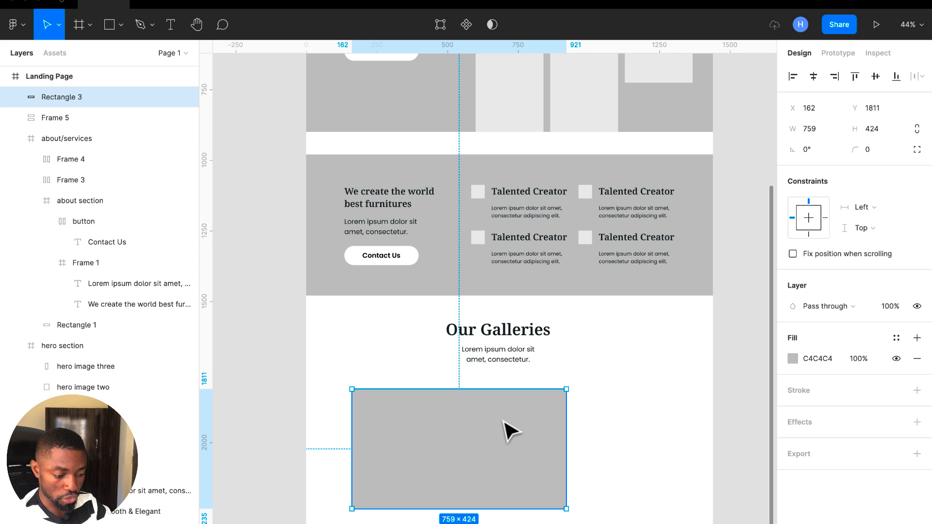
key(ctrl+d)
key(ctrl+d)
key(ctrl+d)
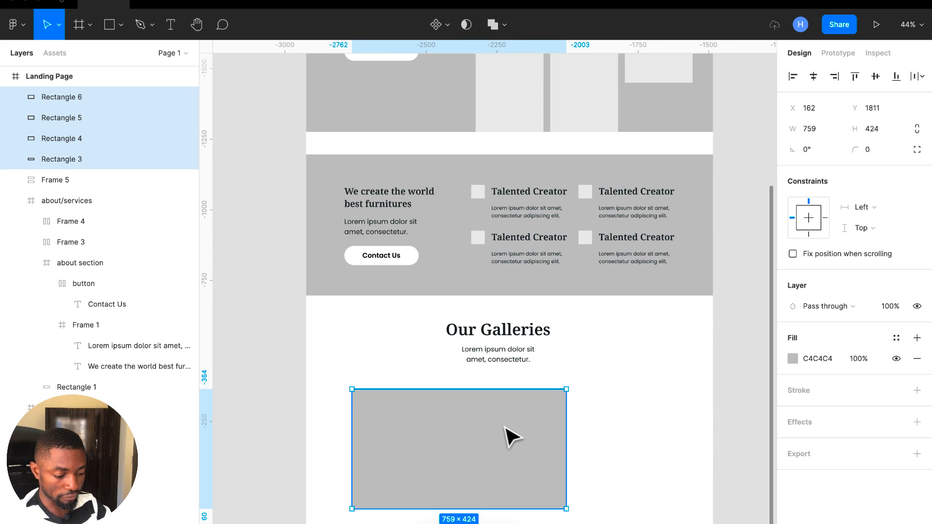
click(510, 436)
key(ctrl+d)
drag(508, 435, 666, 454)
scroll(665, 453, right, 2)
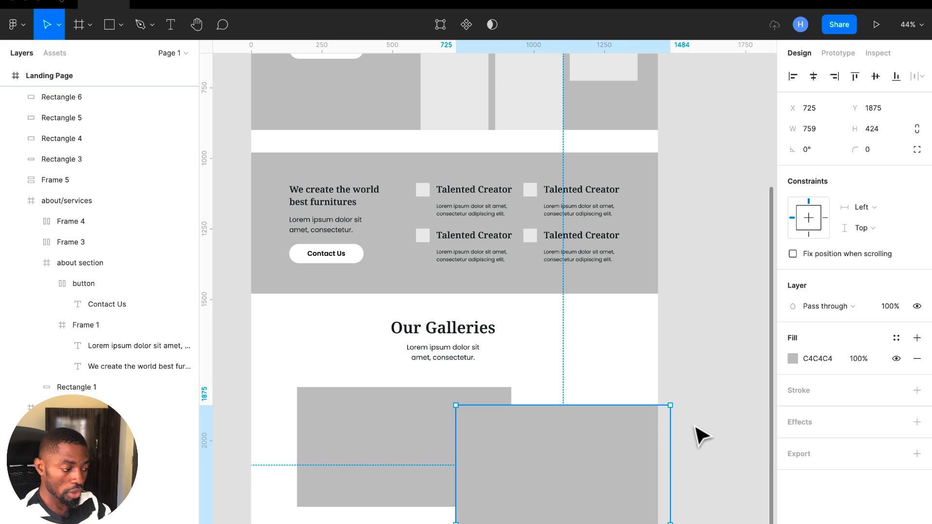
Step: Resize the moved copy to 387 × 200 and place it beside the large rectangle at about X 944, Y 1797
click(615, 474)
click(832, 135)
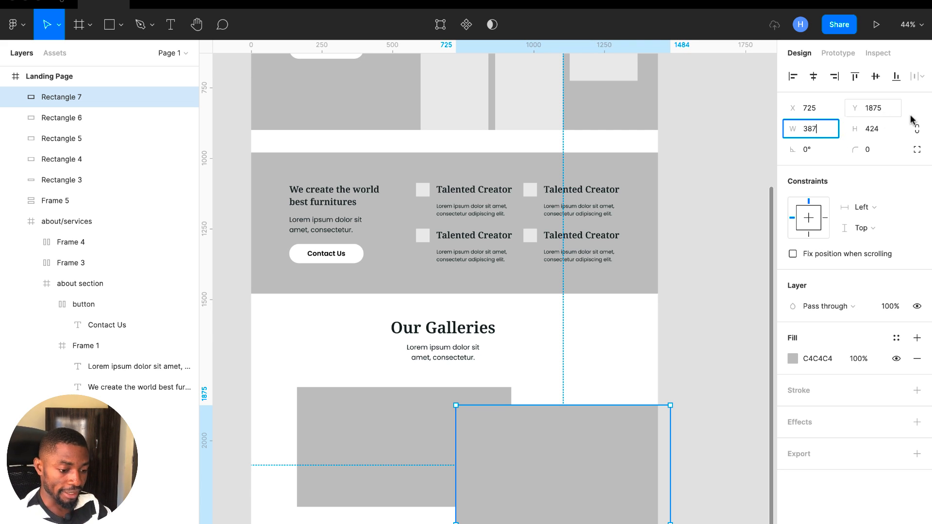
click(882, 126)
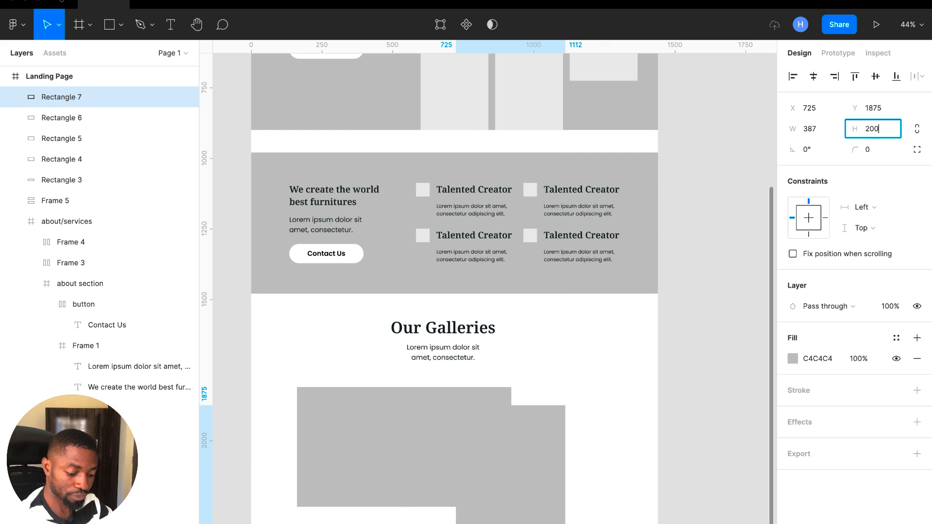
key(Return)
drag(531, 437, 595, 416)
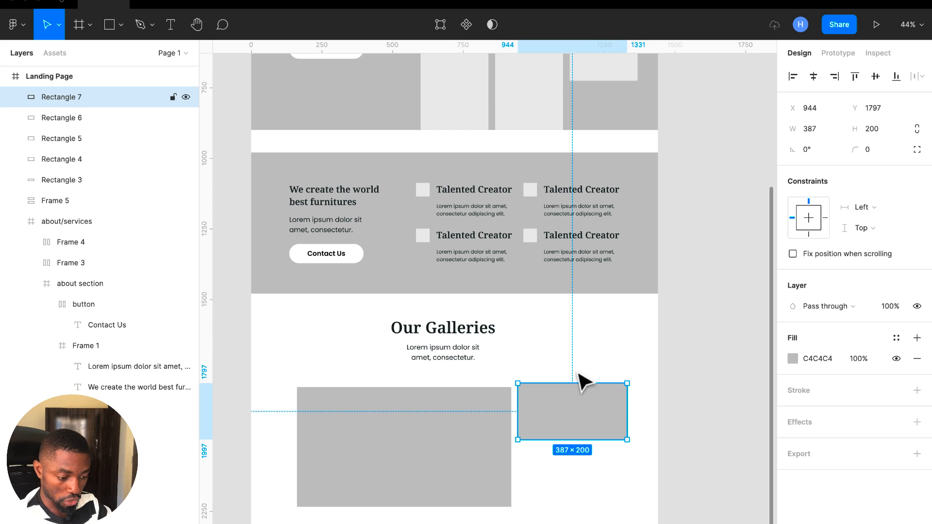
Step: Show the Landing Page's column grid and align the small rectangle with the last column and the large rectangle's top edge at X 920, Y 1811
scroll(499, 353, up, 6)
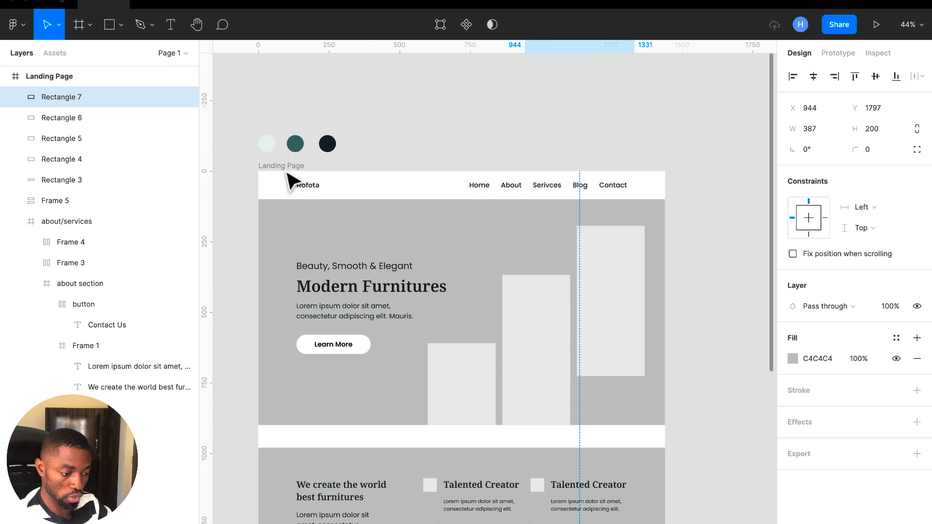
click(286, 167)
click(897, 275)
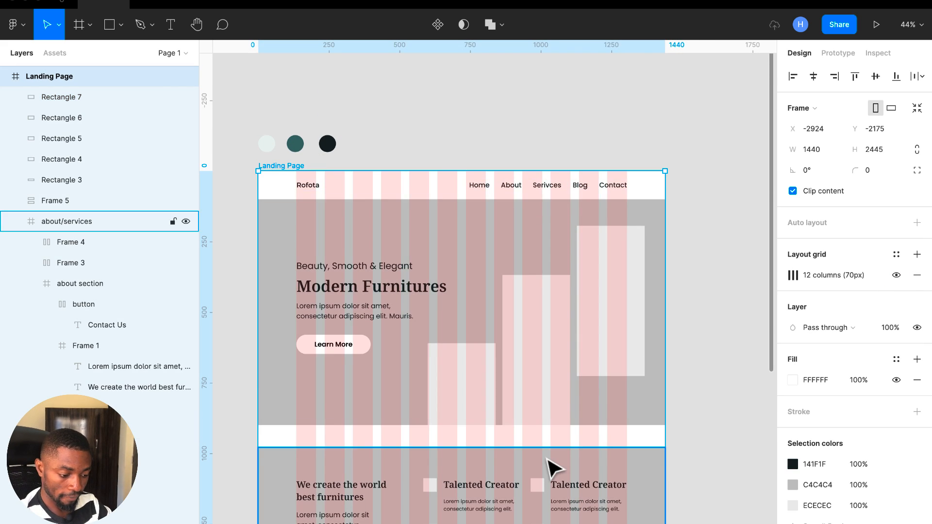
scroll(552, 468, down, 10)
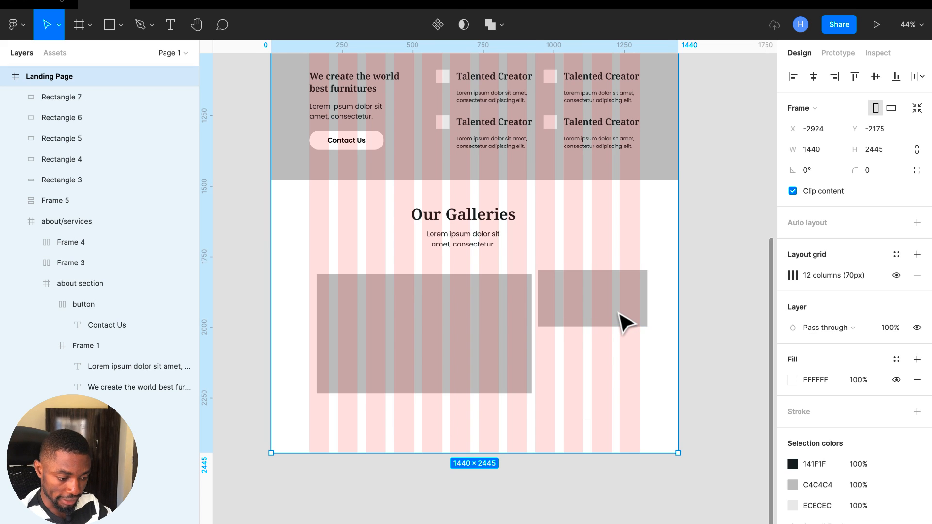
mouse_move(625, 323)
mouse_down()
mouse_move(619, 331)
mouse_move(612, 319)
mouse_up()
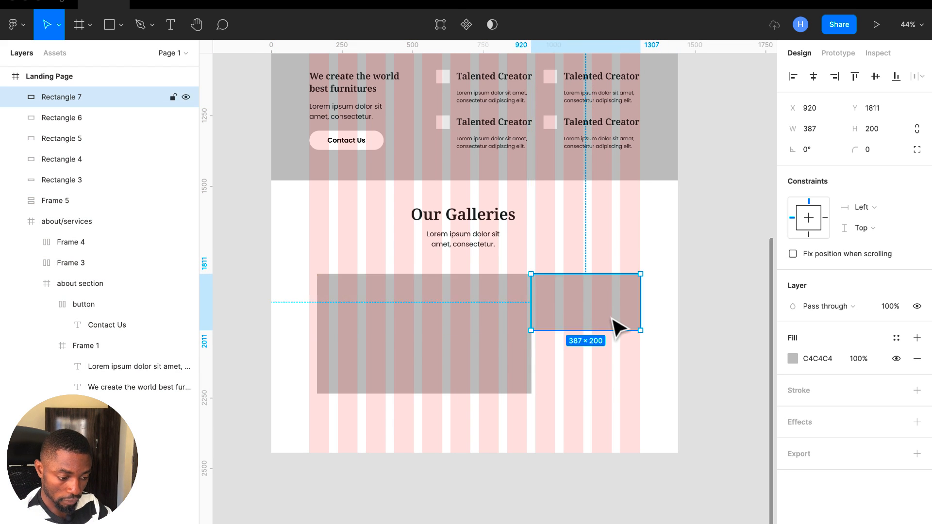
Step: Delete the three surplus copies of the large gallery rectangle, keeping only the original
click(458, 336)
drag(457, 336, 450, 342)
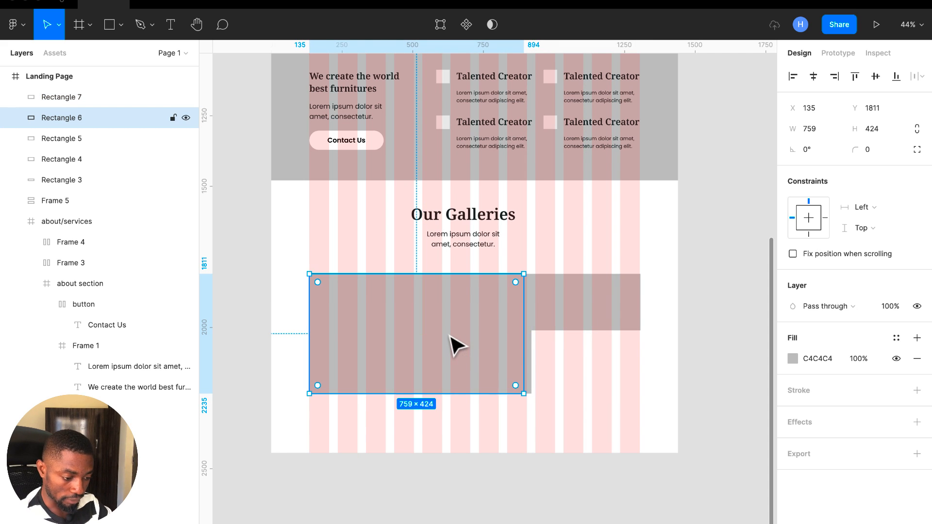
click(541, 365)
click(527, 357)
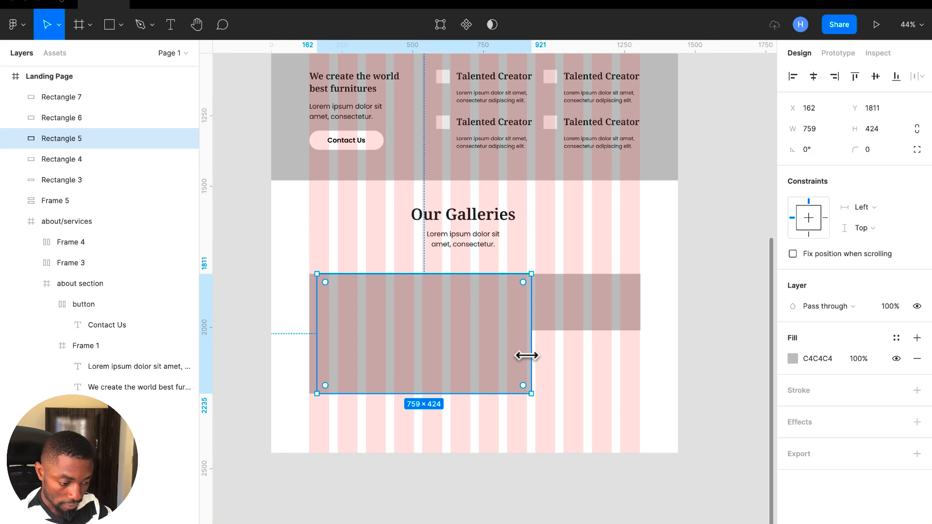
key(Delete)
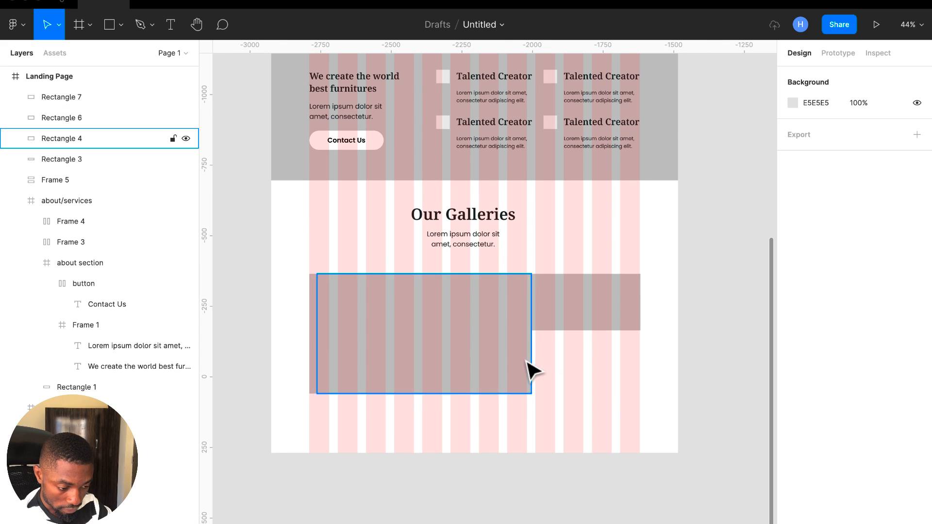
click(534, 360)
key(Delete)
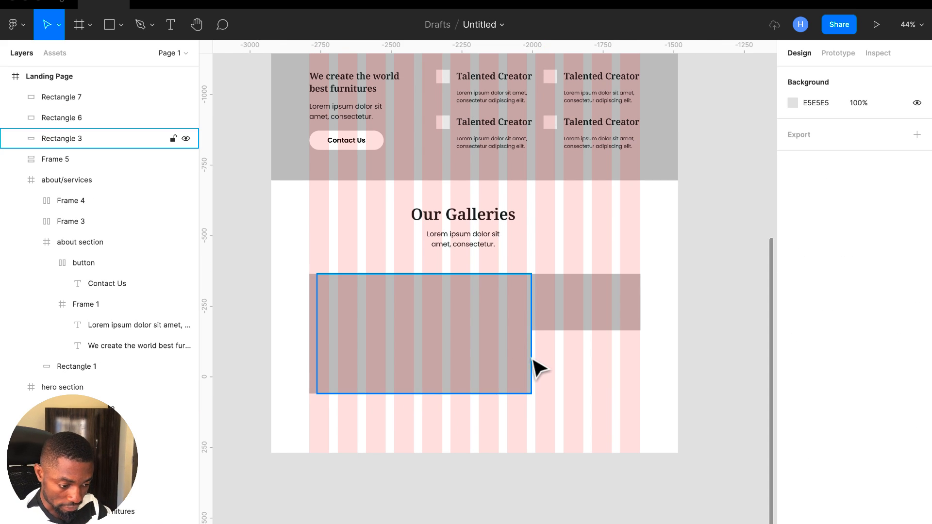
click(505, 373)
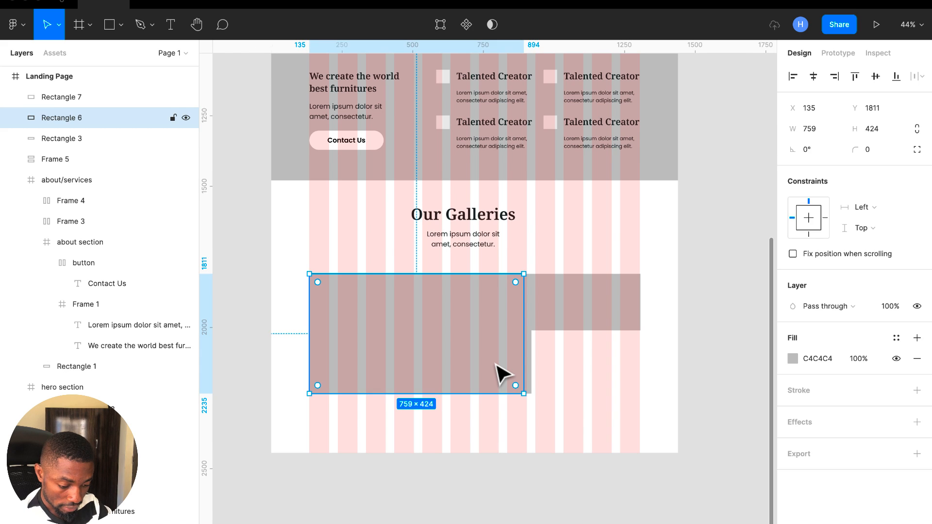
key(Delete)
Step: Move the remaining large rectangle to the first grid column at X 135 and narrow the small rectangle from its left edge to width 372
click(502, 374)
drag(495, 364, 489, 367)
click(558, 311)
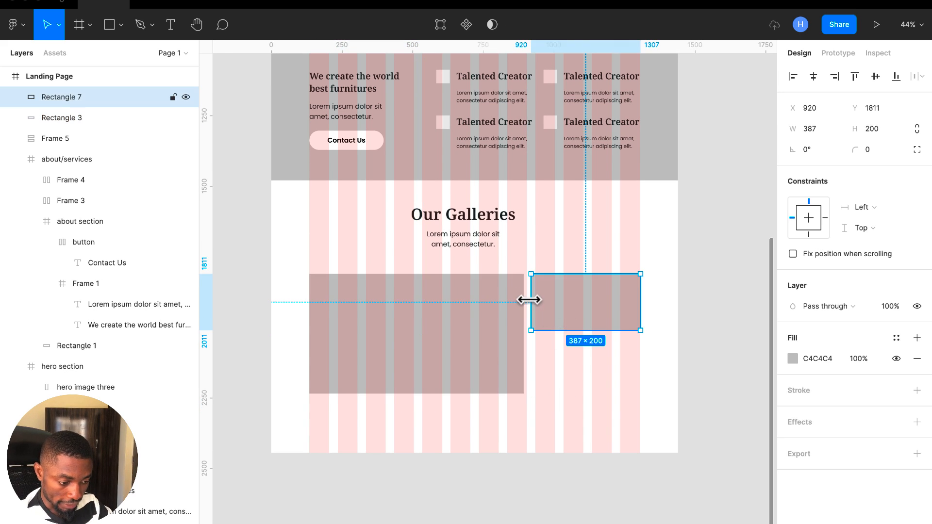
drag(529, 299, 534, 299)
click(583, 377)
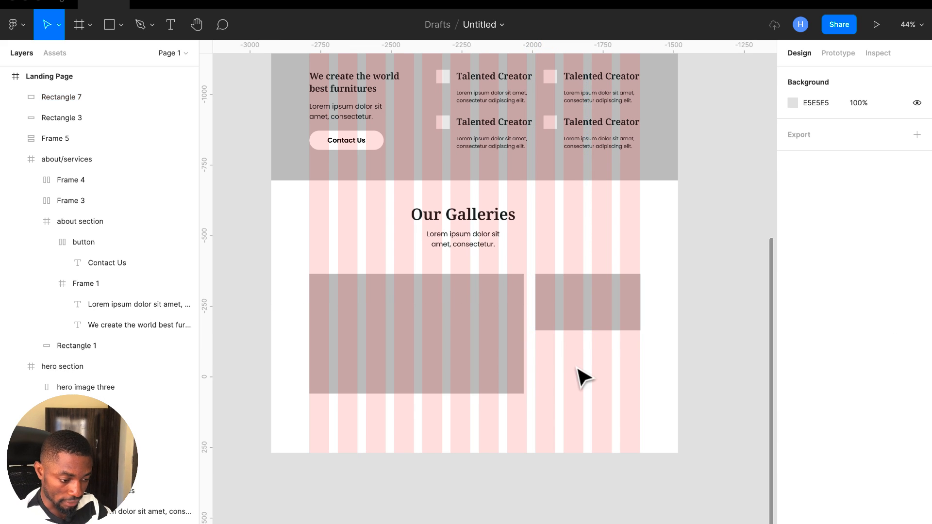
Step: Widen the large gallery rectangle from its right edge to a width of 770
click(510, 335)
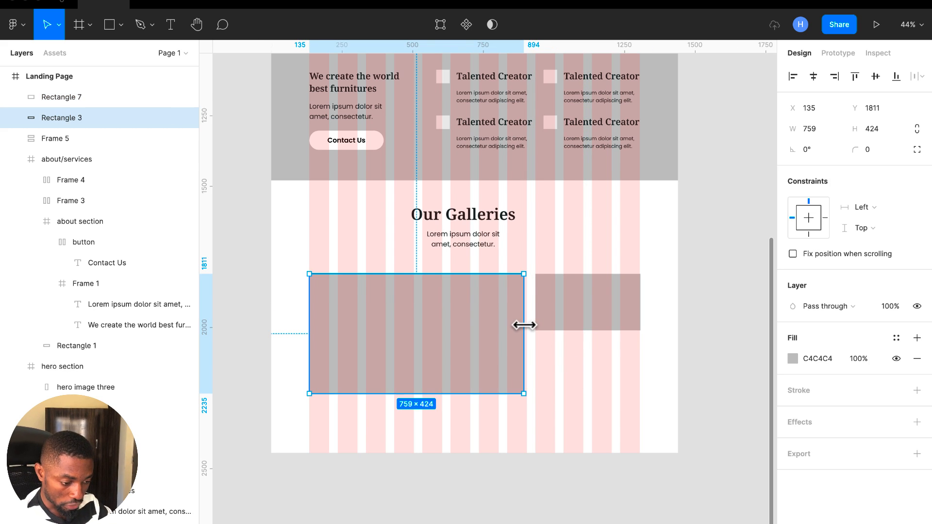
drag(527, 326, 530, 326)
click(584, 342)
Step: Hide the Landing Page frame's 12-column layout grid
scroll(588, 350, down, 5)
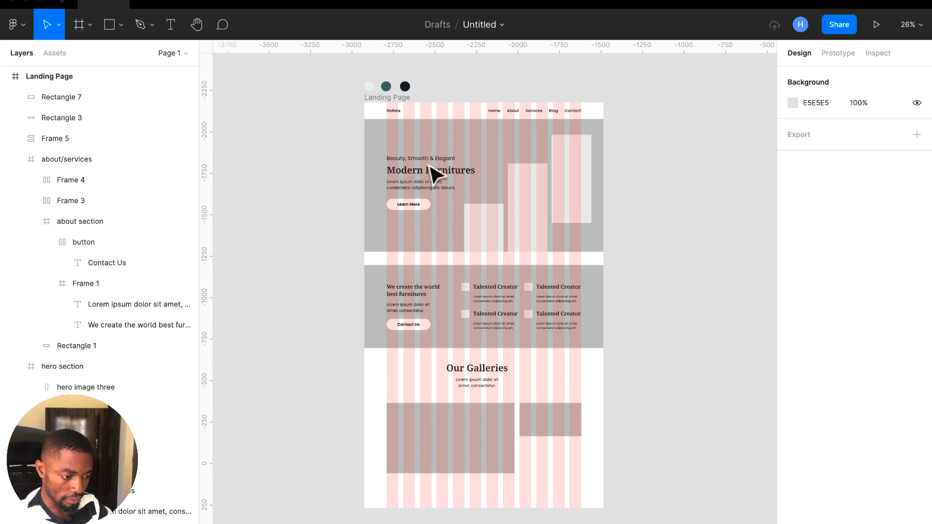
click(389, 98)
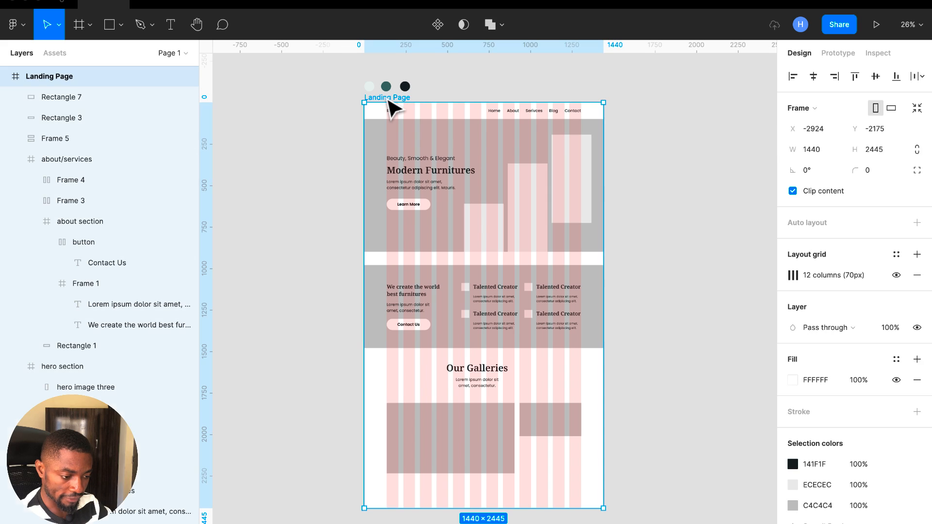
click(896, 275)
scroll(533, 425, up, 5)
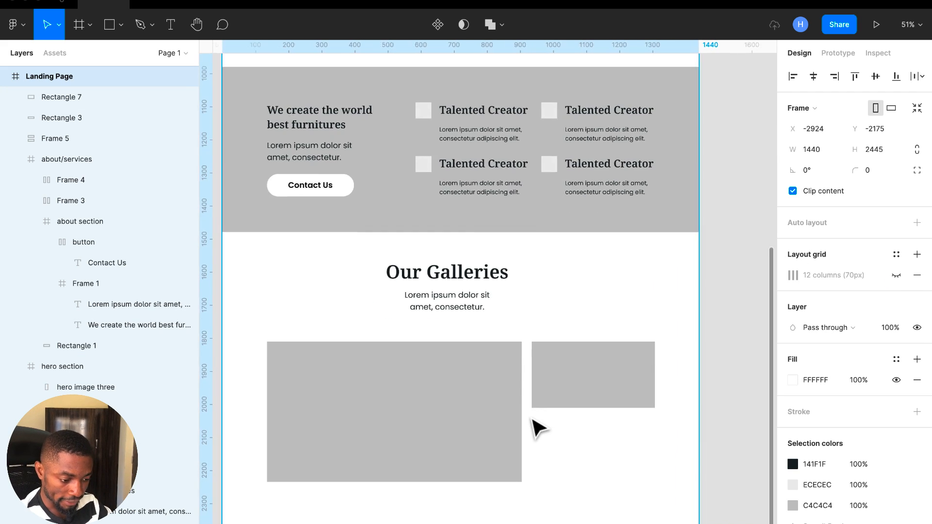
scroll(532, 420, down, 1)
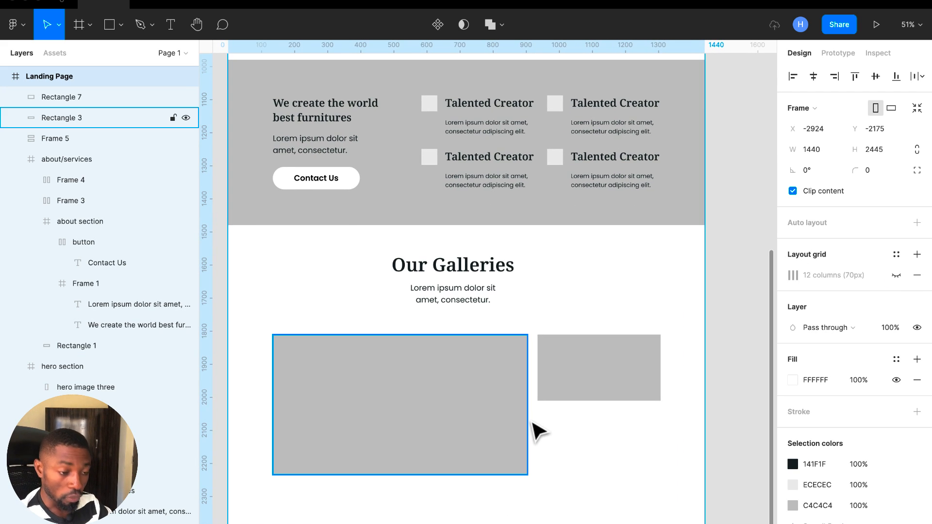
Step: Move the large gallery rectangle up to Y 1788, 64 below the "Our Galleries" heading block
click(573, 378)
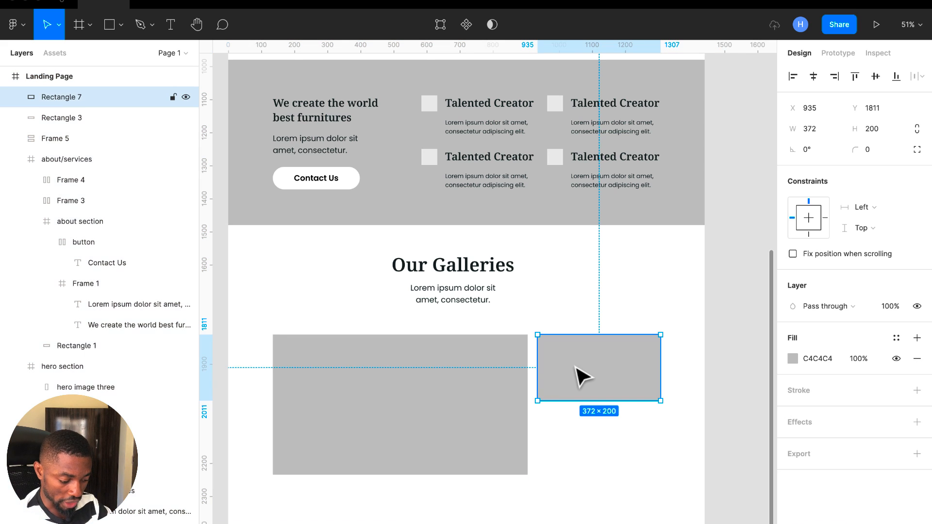
click(483, 392)
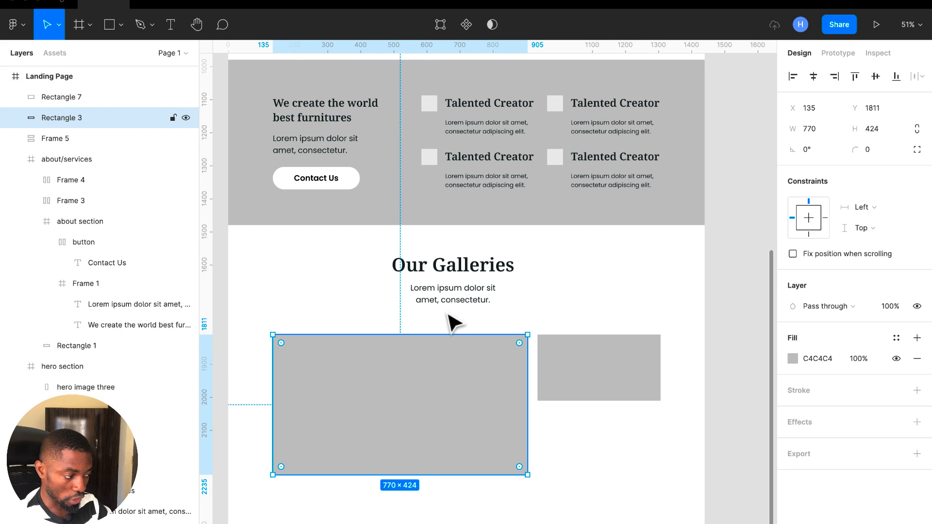
key(shift+Up)
key(shift+Up)
key(shift+Up)
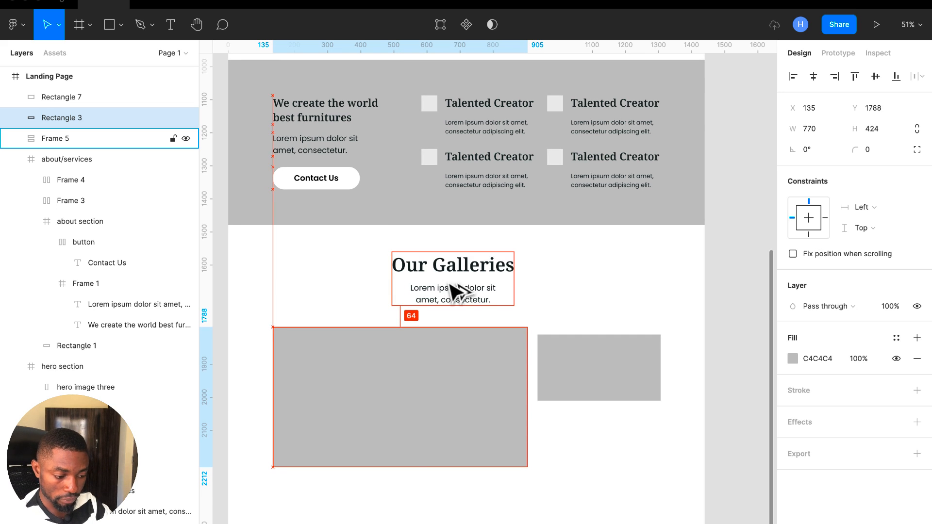
Step: Move the small gallery rectangle up to Y 1788, level with the top of the large rectangle
click(563, 377)
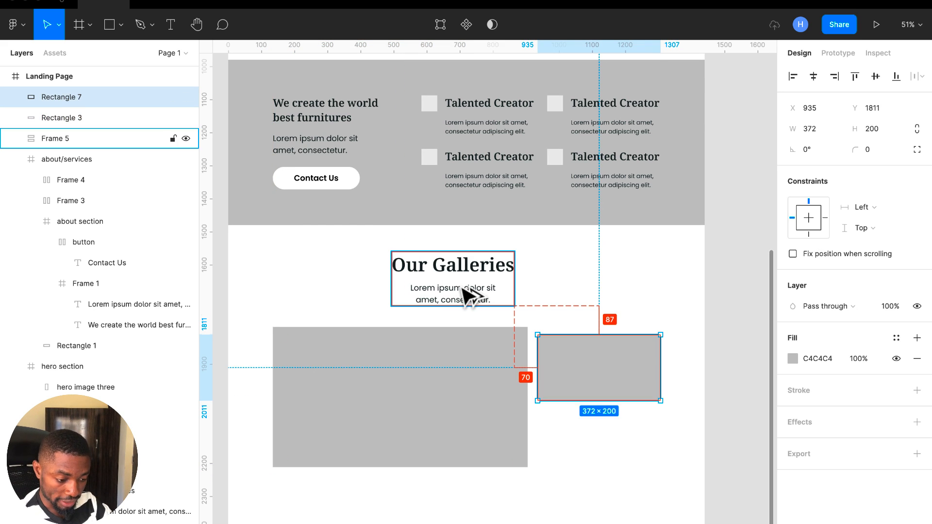
key(shift+Up)
key(shift+Up)
key(shift+Up)
key(shift+Up)
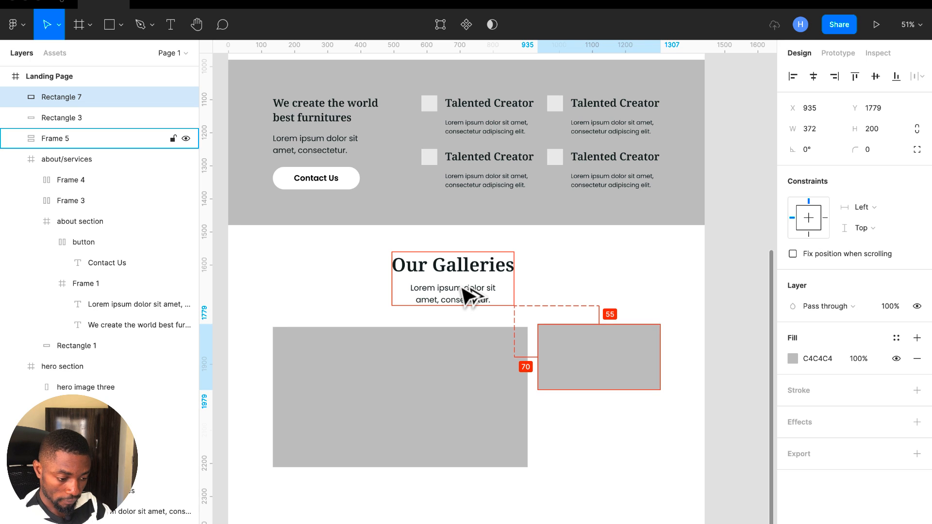
key(Down)
key(Down)
key(Down)
key(Down)
key(Down)
key(Down)
key(Down)
key(Down)
key(Up)
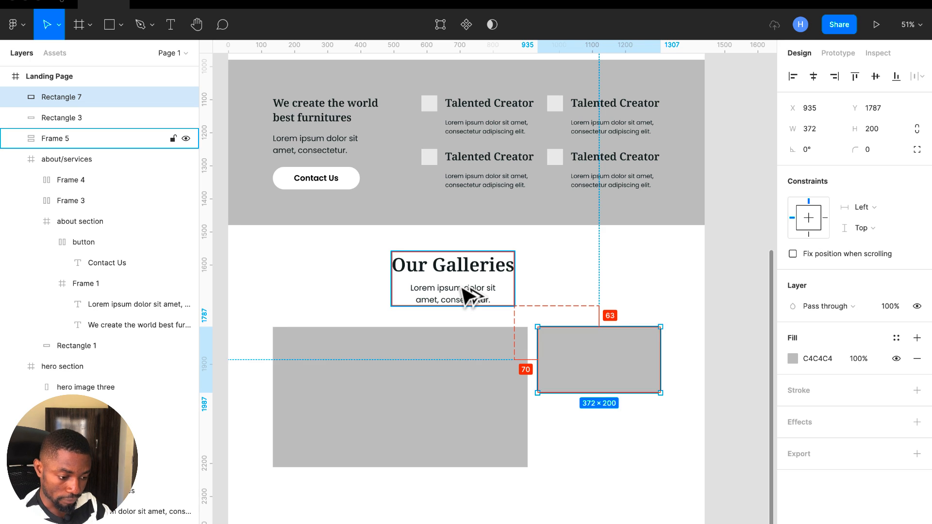
key(Down)
key(Down)
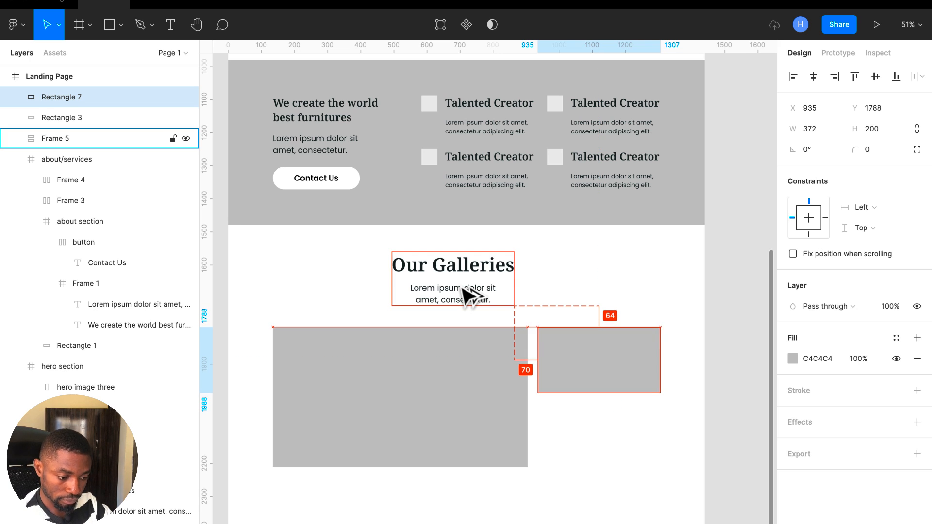
Step: Duplicate the small gallery rectangle and place the copy directly below it at Y 2012, aligned with the large rectangle's lower edge
key(ctrl+d)
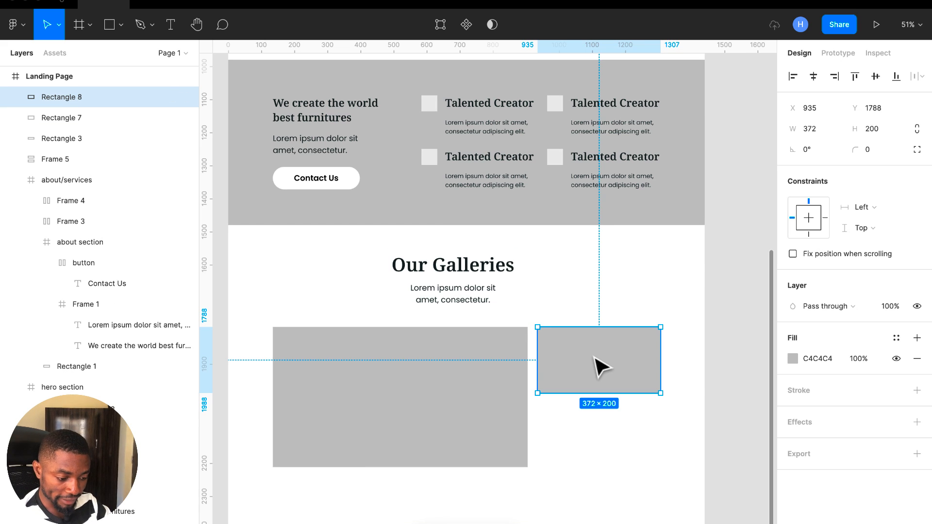
drag(597, 366, 587, 435)
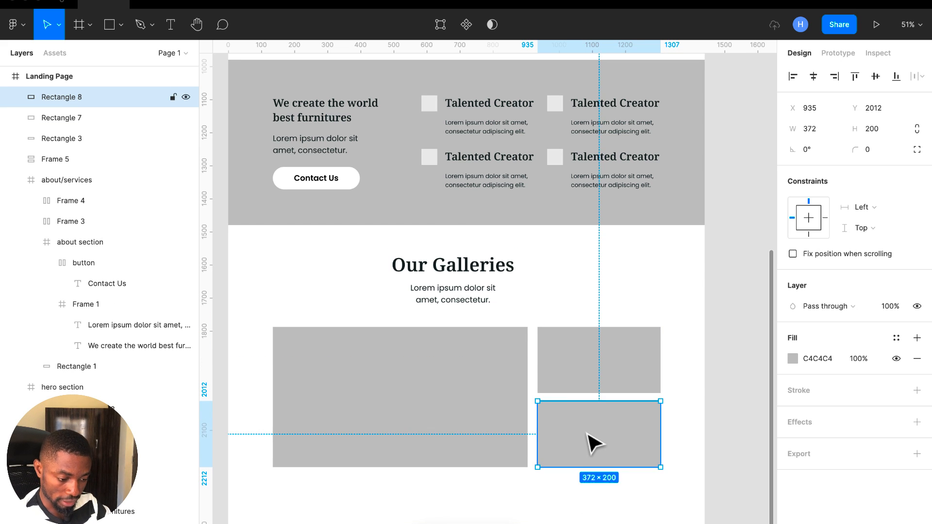
scroll(588, 434, down, 3)
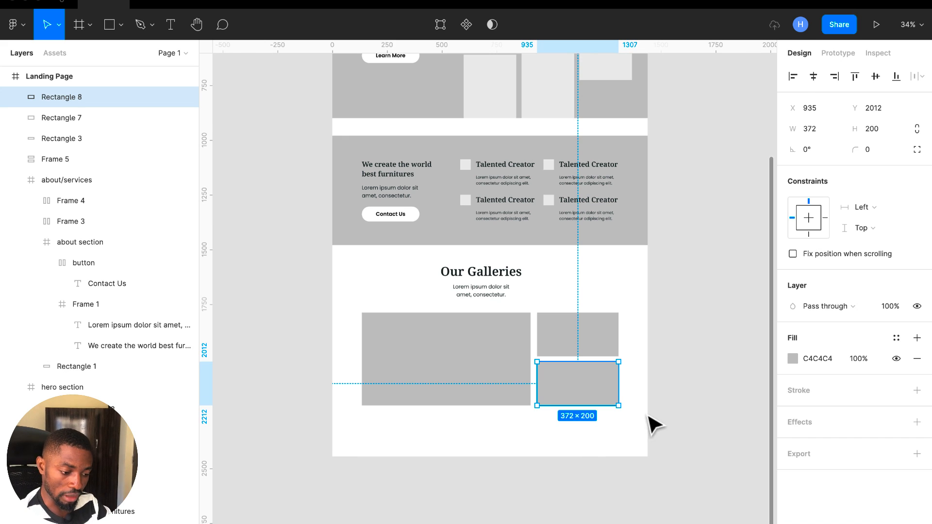
click(670, 414)
key(shift+1)
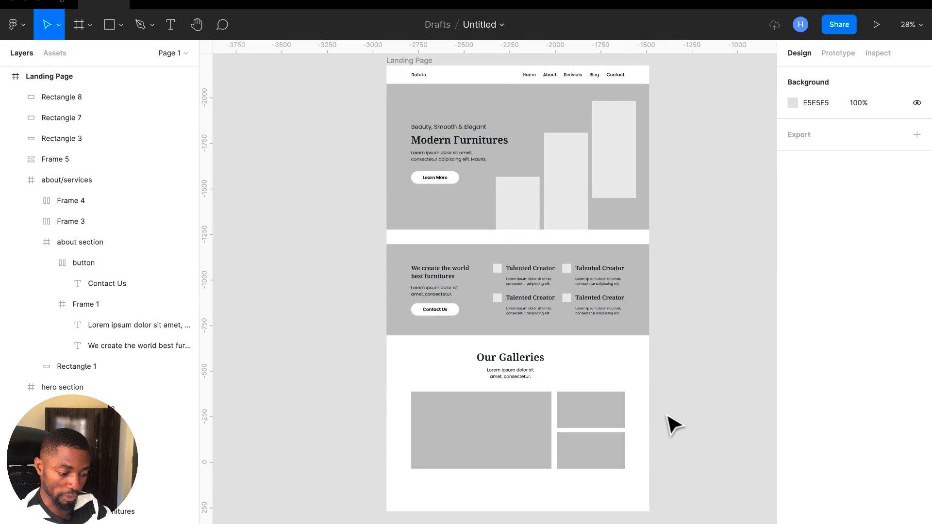
Step: Wrap the large gallery rectangle and the two small rectangles together in one frame
click(610, 463)
shift+click(597, 416)
shift+click(528, 430)
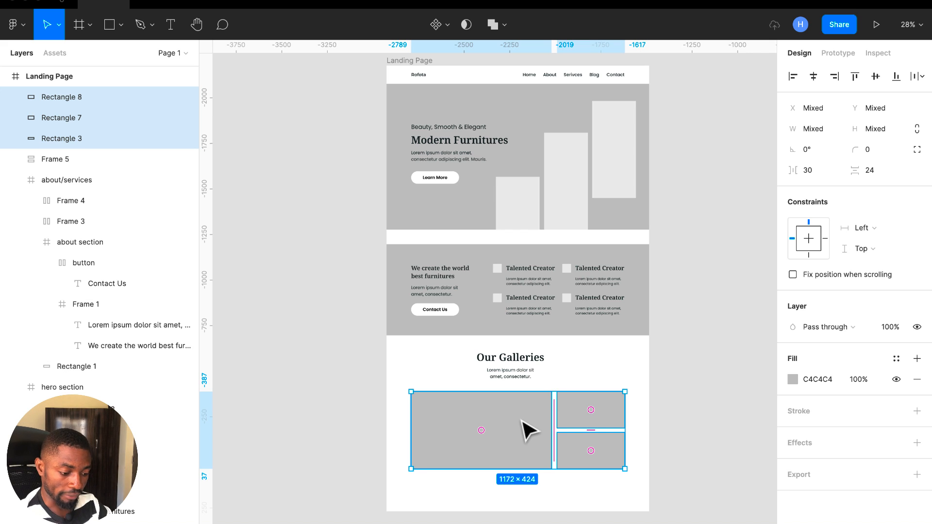
right_click(522, 421)
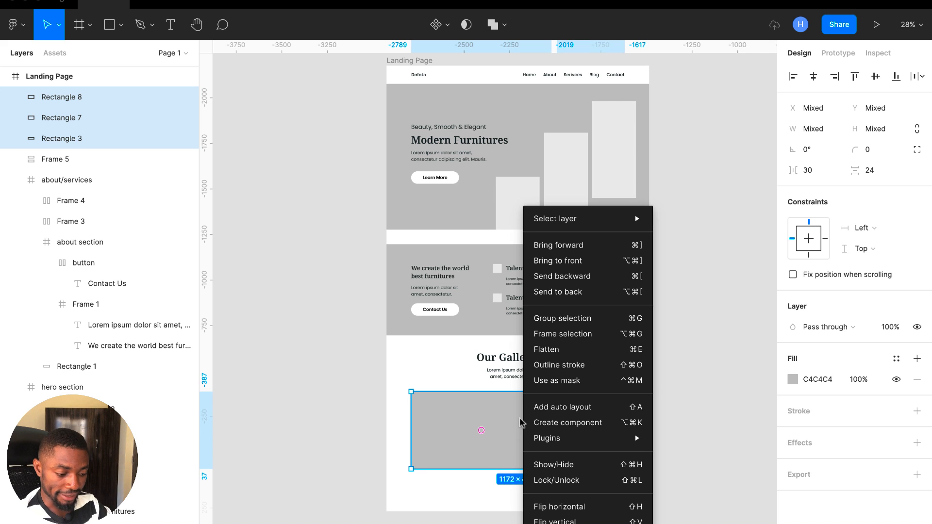
click(555, 339)
Step: Extend the Landing Page frame downward to a height of about 3184
scroll(526, 254, up, 3)
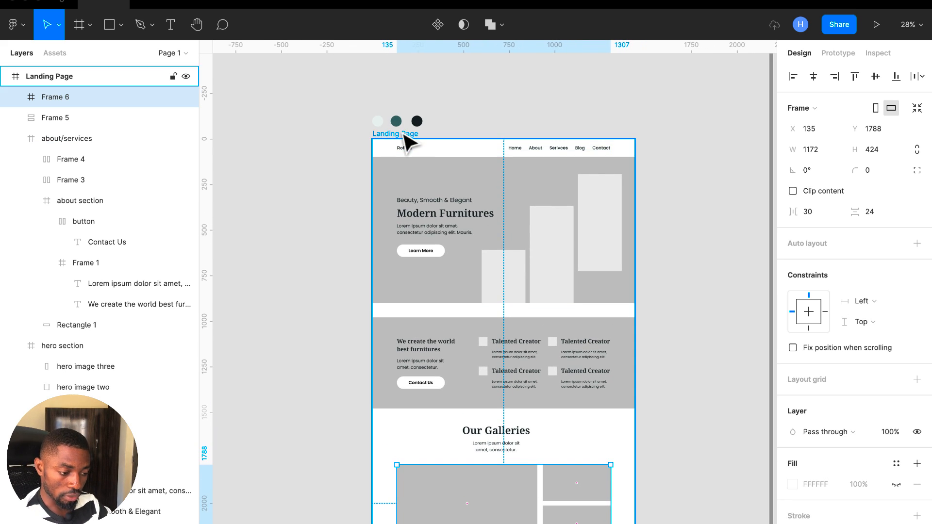
click(406, 141)
scroll(495, 333, down, 5)
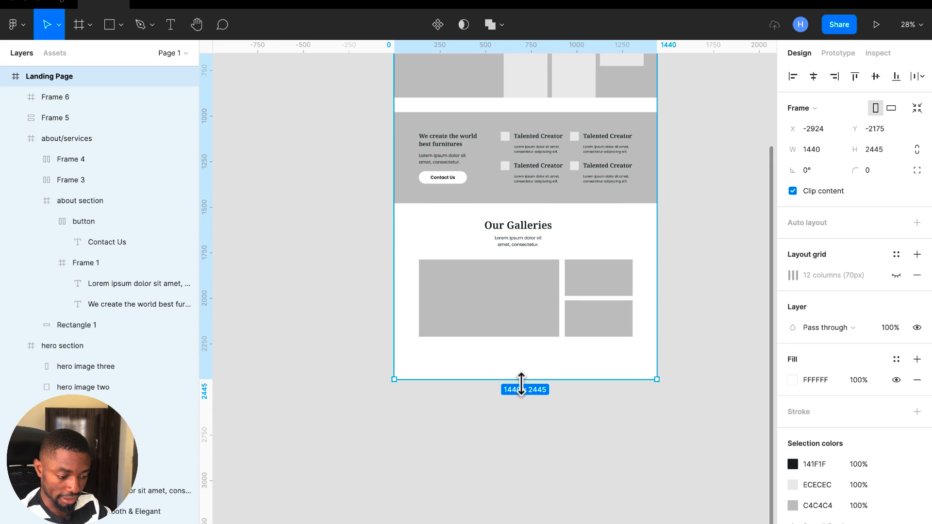
drag(521, 384, 530, 518)
Step: Duplicate the framed gallery block and place the copy below the original at about Y 2314
click(520, 295)
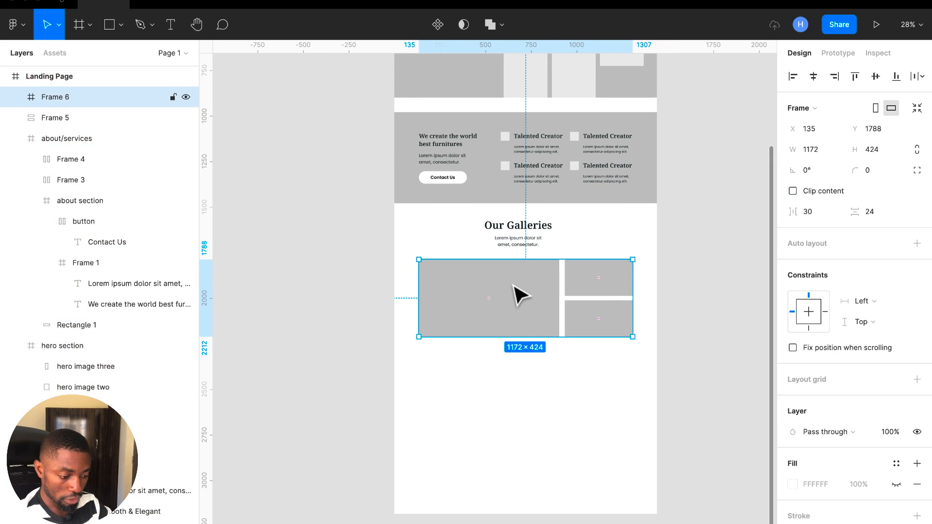
key(ctrl+d)
drag(518, 294, 515, 427)
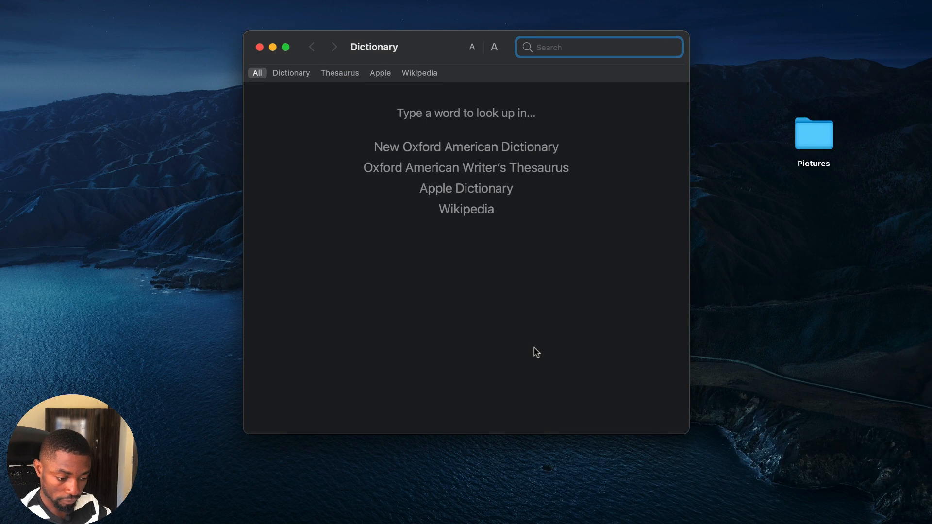
key(ctrl+Right)
Step: Move the duplicated gallery block up to Y 2244, leaving a 32 gap below the first block
key(alt)
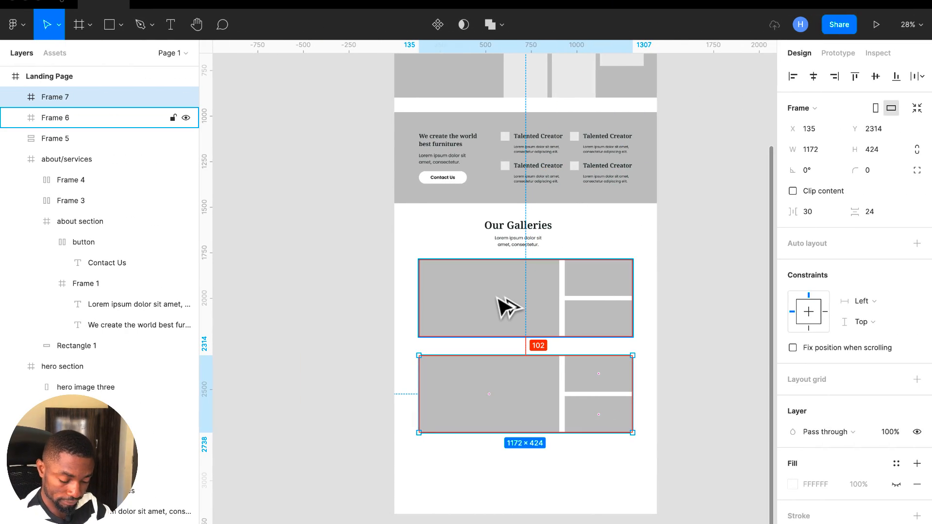
key(shift+Up)
key(shift+Up)
key(shift+Up)
key(shift+Up)
key(shift+Up)
key(shift+Up)
key(shift+Up)
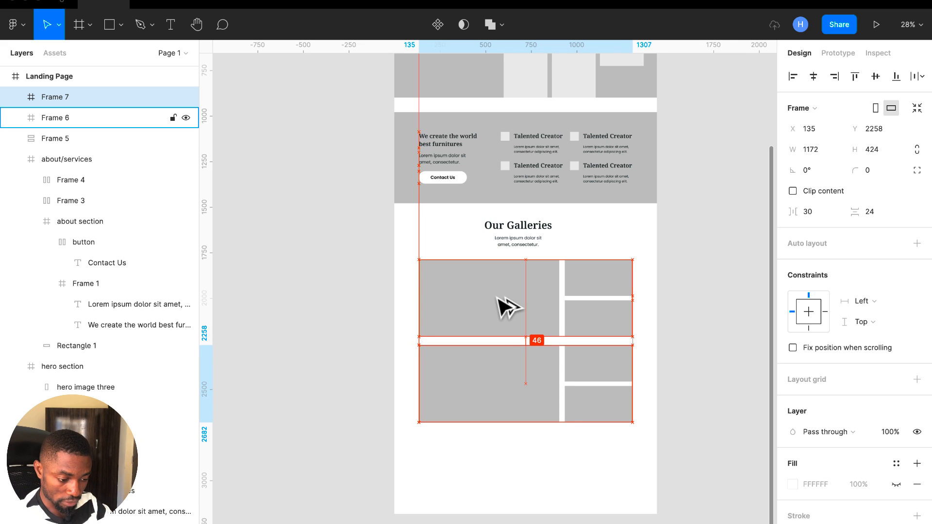
key(shift+Up)
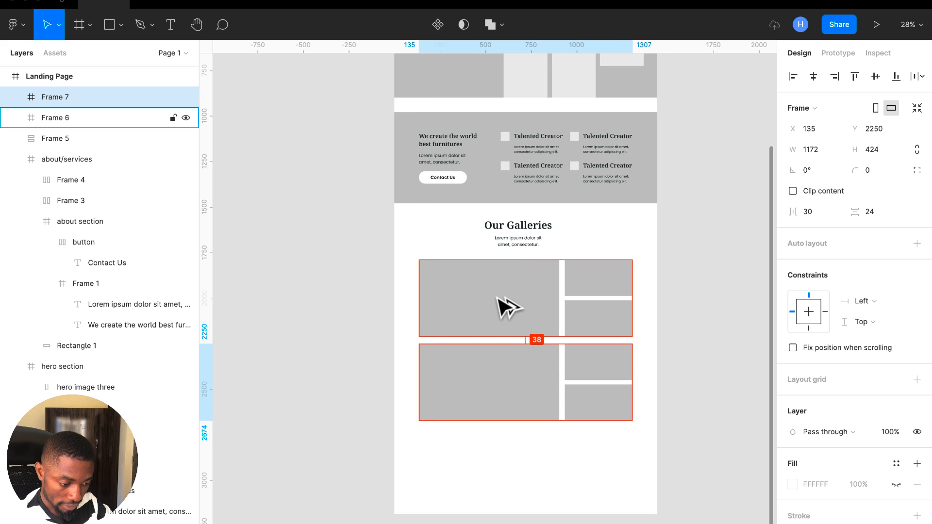
key(Up)
key(Up)
key(Up)
key(Up)
key(Up)
key(Up)
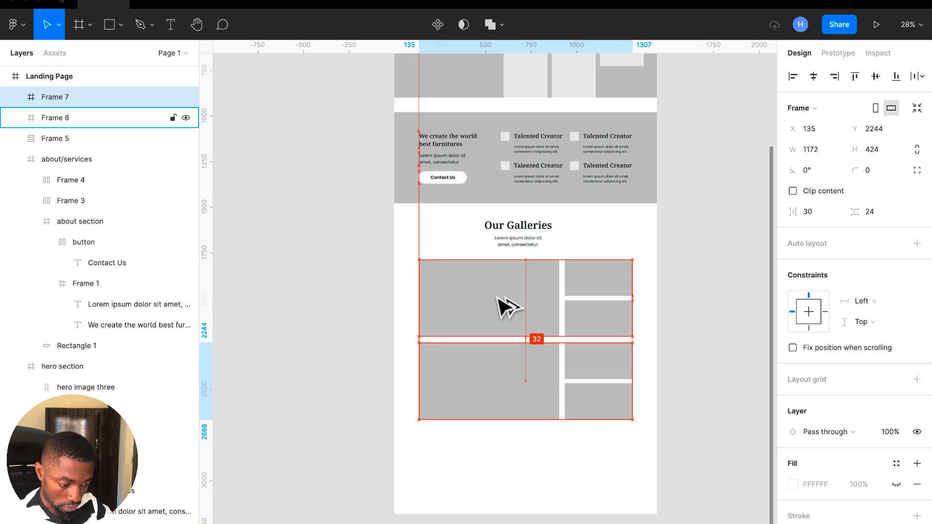
click(712, 329)
Step: Check the spacing between the upper and lower gallery blocks
scroll(712, 329, up, 3)
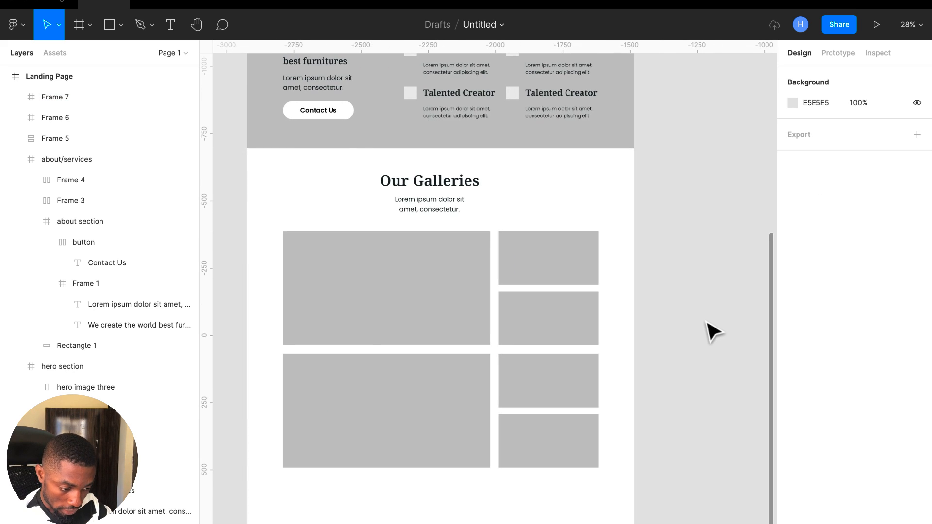
click(537, 323)
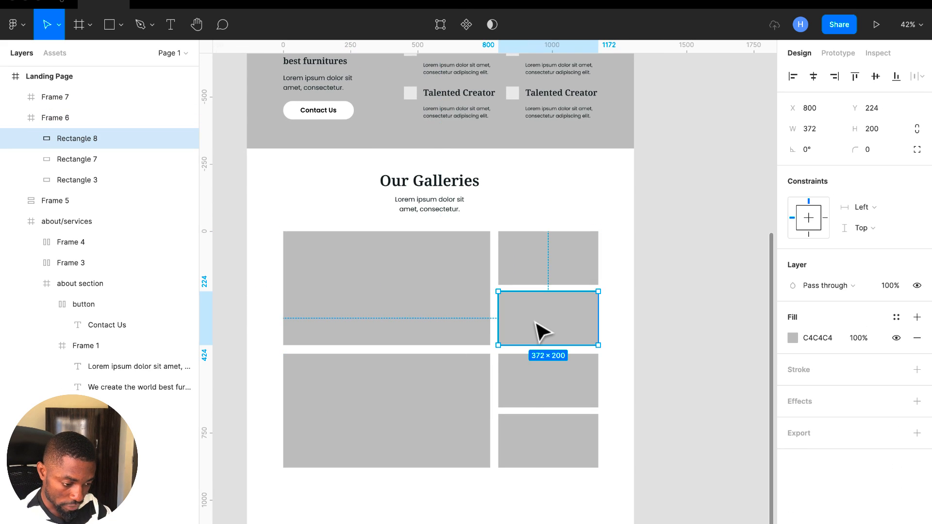
key(alt)
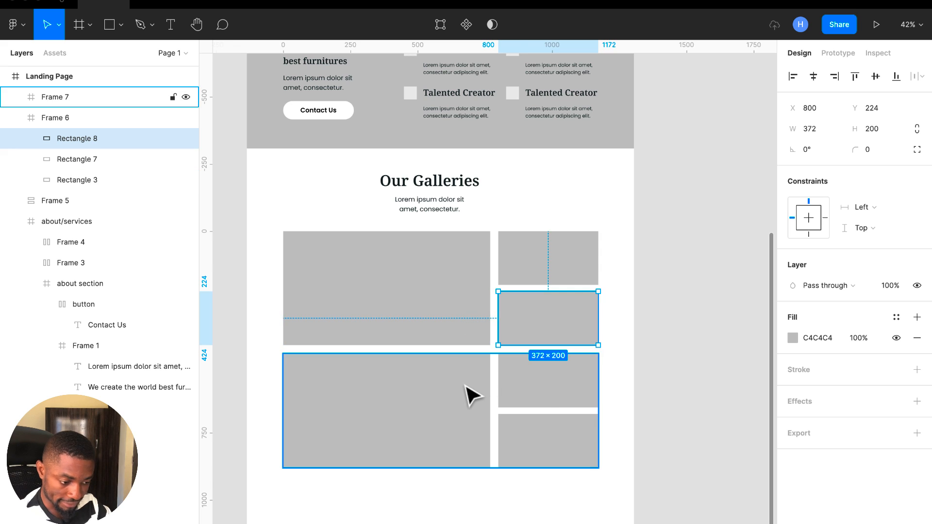
click(471, 391)
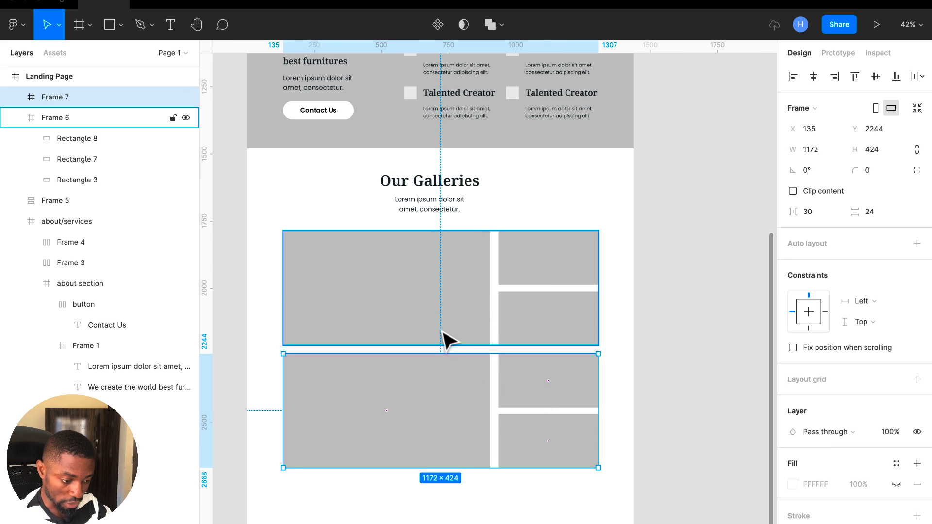
click(714, 301)
scroll(714, 302, down, 2)
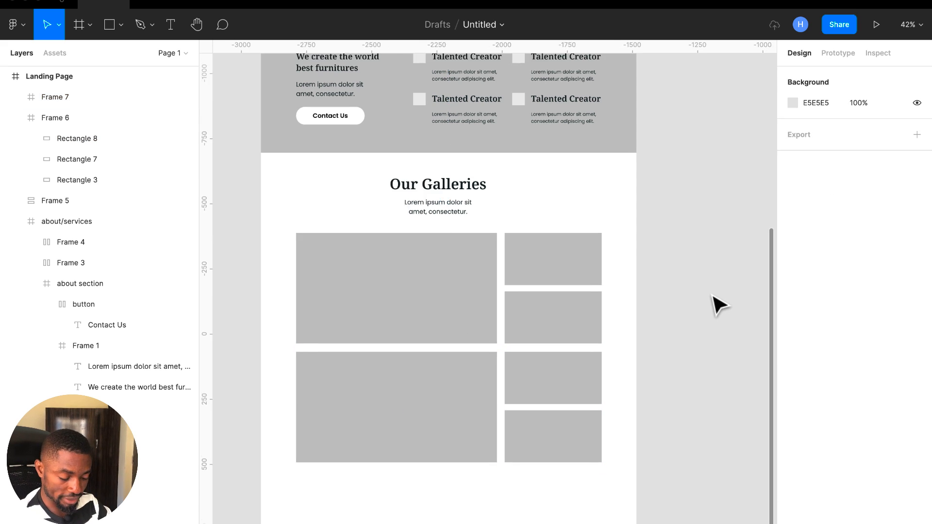
Step: Flip the lower gallery block horizontally so its large rectangle mirrors the upper block
click(573, 368)
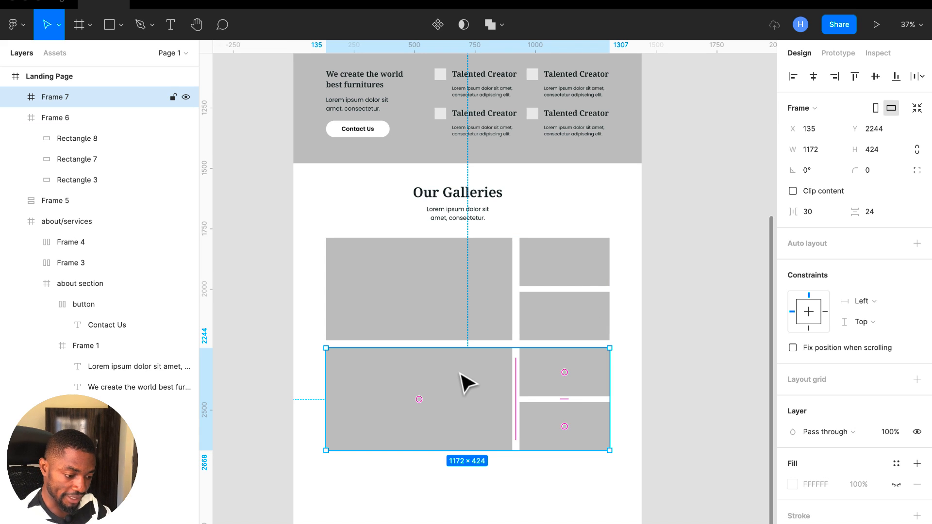
key(shift+h)
click(675, 335)
scroll(675, 334, down, 2)
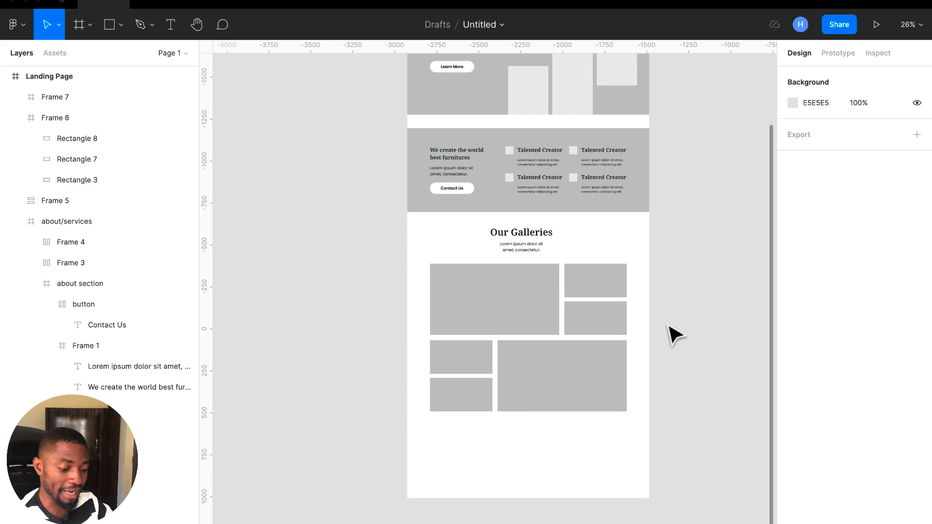
Step: Review the landing page layout from the hero section down to the gallery blocks
scroll(675, 335, up, 5)
scroll(675, 335, right, 2)
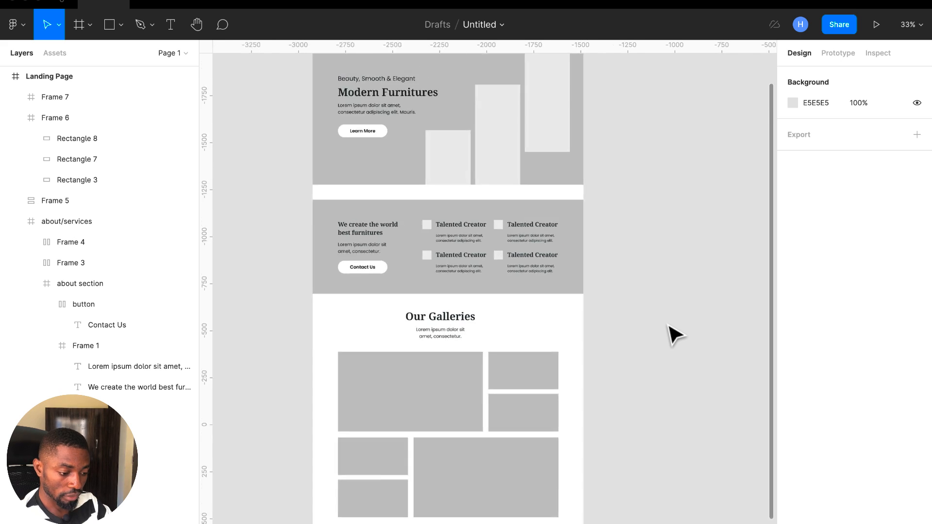
scroll(674, 335, down, 3)
scroll(675, 335, up, 3)
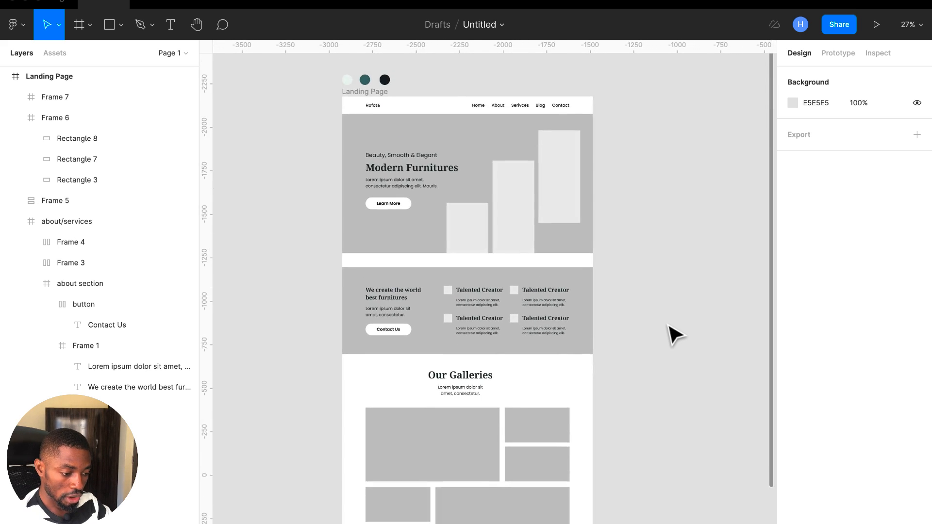
scroll(675, 335, down, 1)
scroll(675, 334, down, 3)
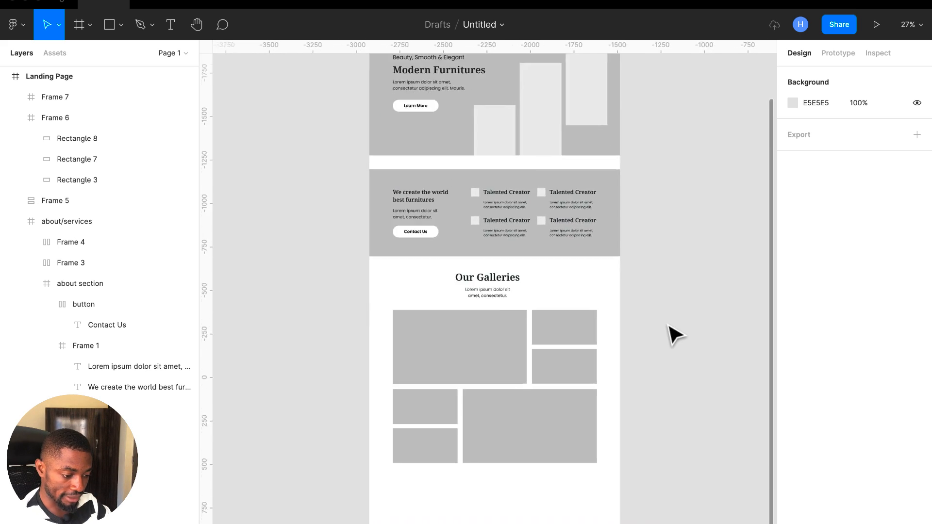
scroll(675, 335, up, 3)
scroll(537, 154, down, 2)
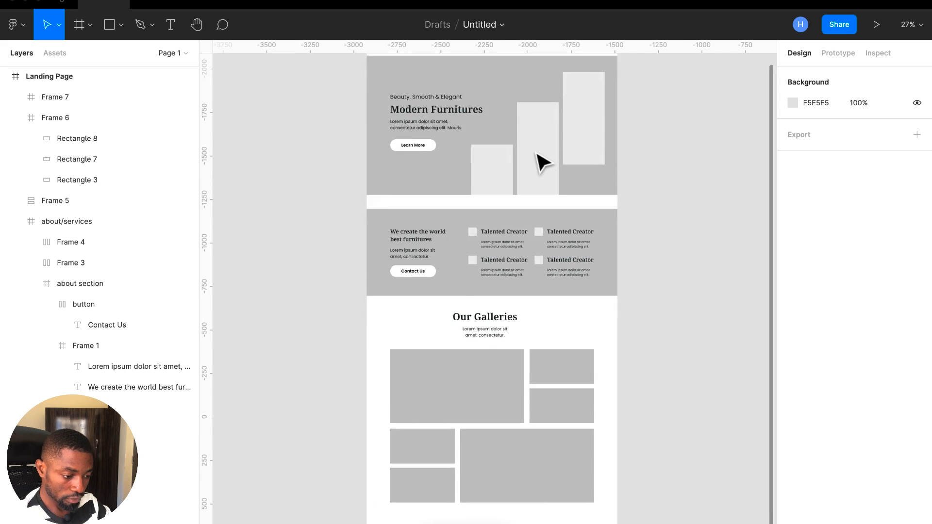
scroll(537, 153, up, 3)
scroll(542, 163, down, 1)
scroll(542, 161, up, 1)
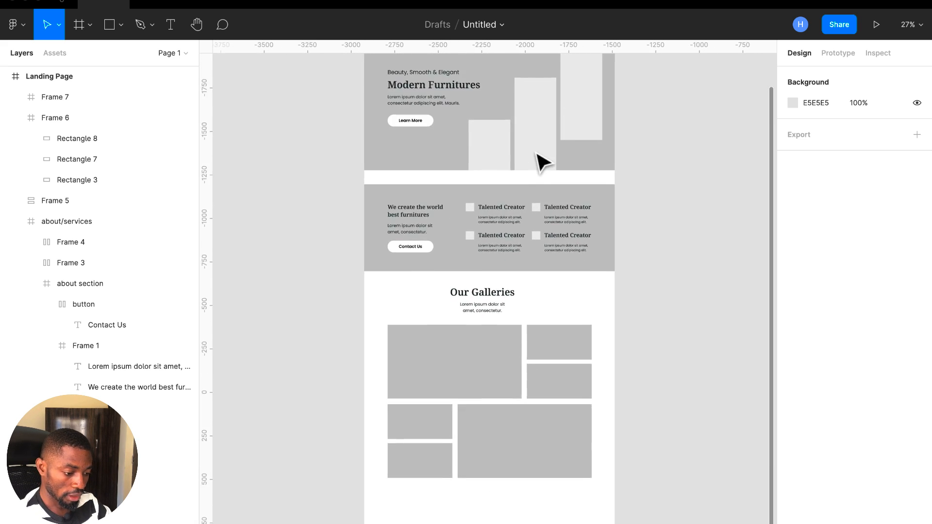
scroll(542, 161, down, 2)
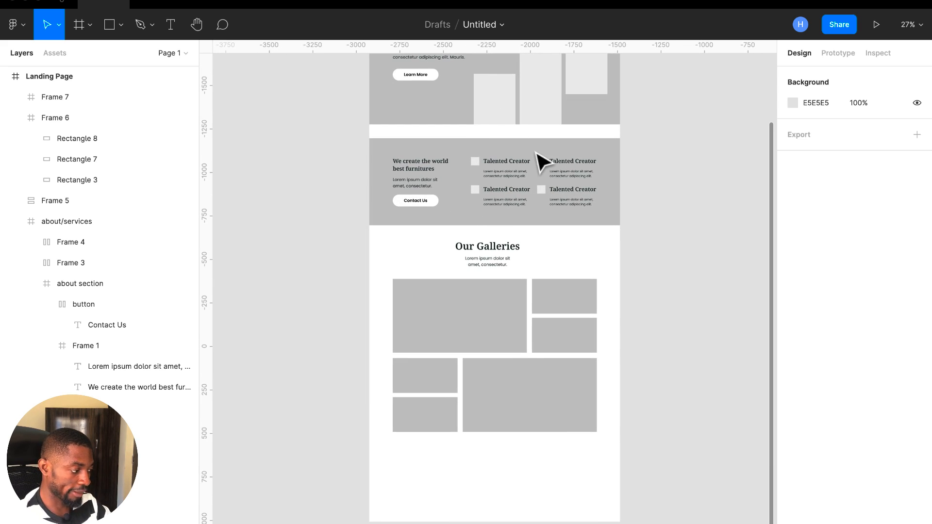
Step: Draw a rectangle about 826 wide below the galleries from the page's left edge at Y 2841, and set its height to 888
click(109, 25)
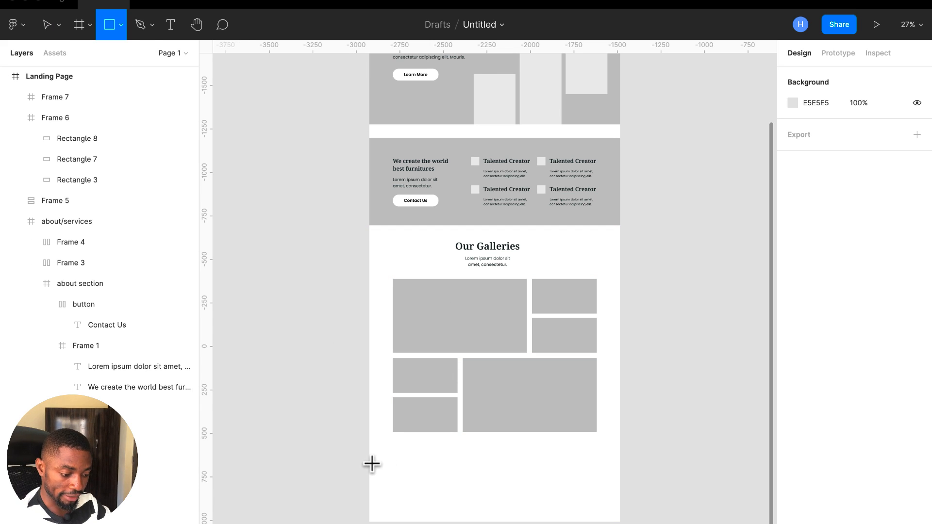
drag(370, 463, 513, 509)
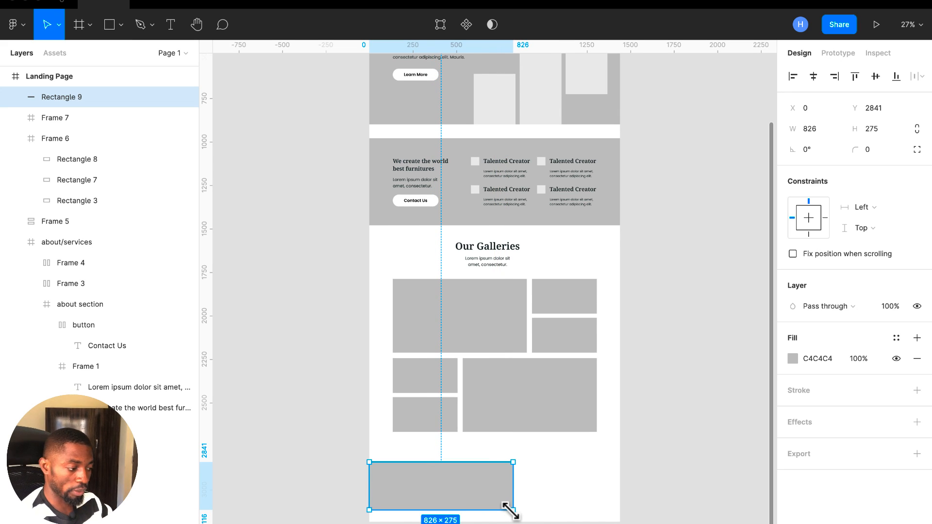
click(891, 130)
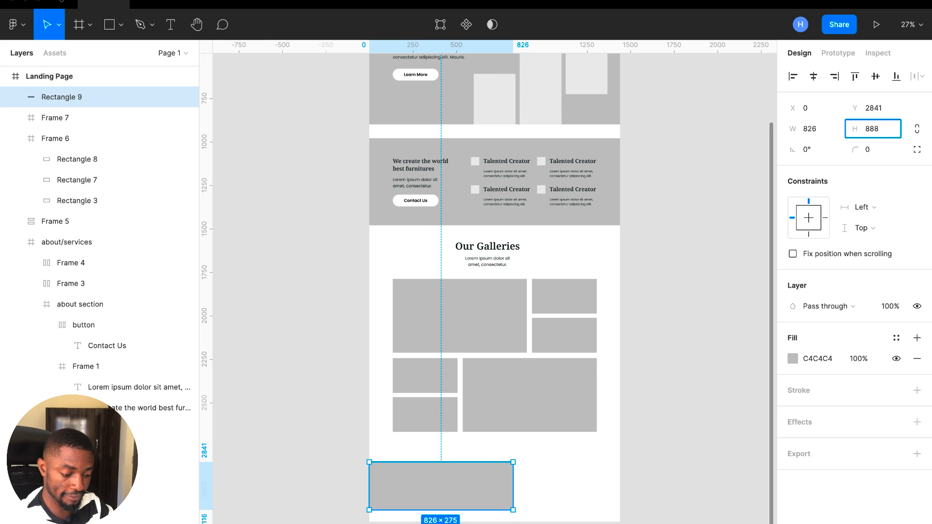
key(Return)
Step: Extend the Landing Page frame downward to a height of about 3890
scroll(682, 287, up, 5)
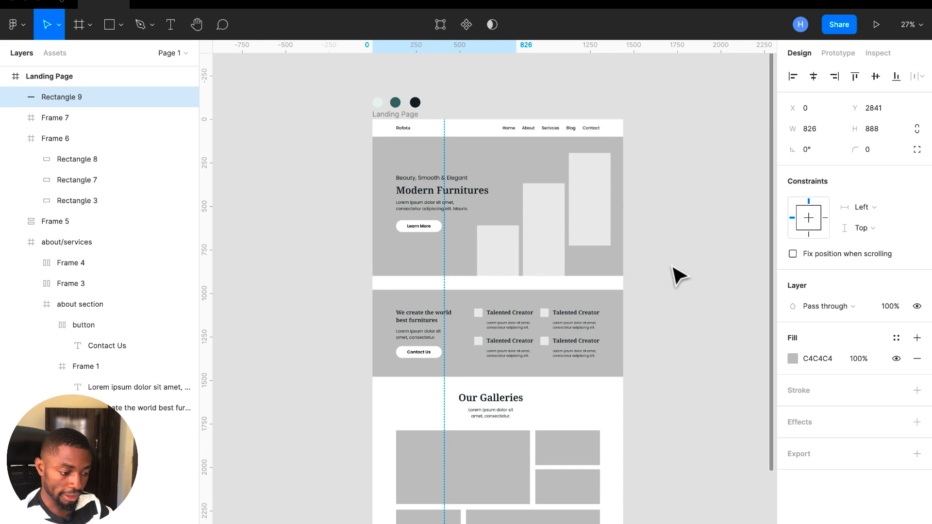
click(413, 118)
scroll(499, 323, down, 5)
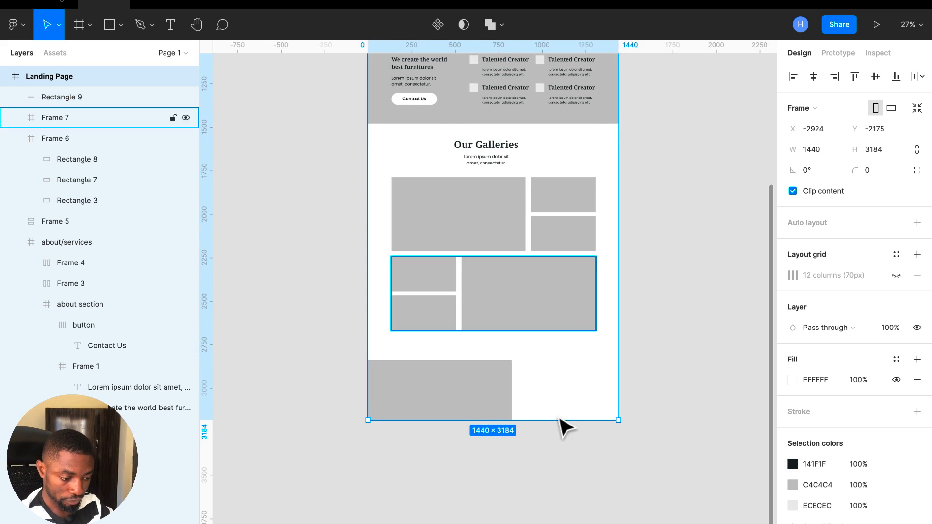
drag(553, 457, 547, 518)
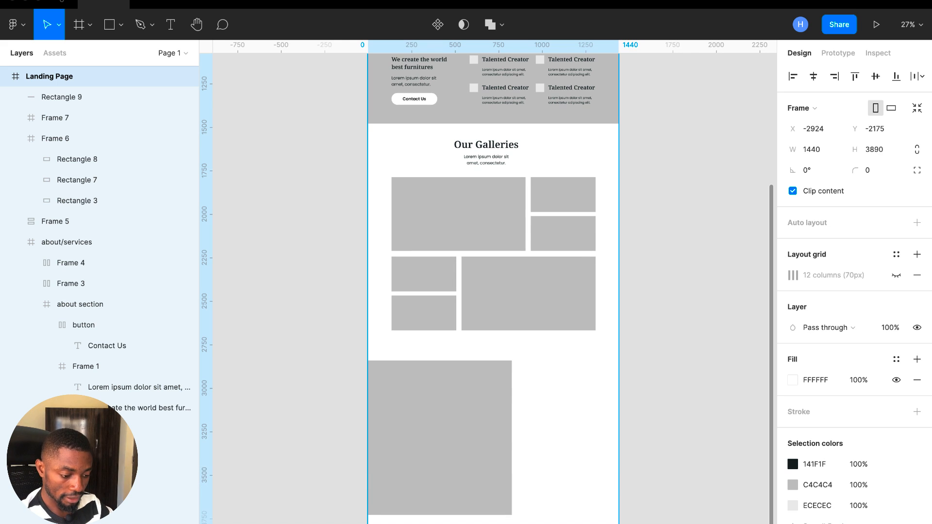
Step: Set the width of the new rectangle below the galleries to 1004
scroll(519, 466, down, 2)
click(487, 410)
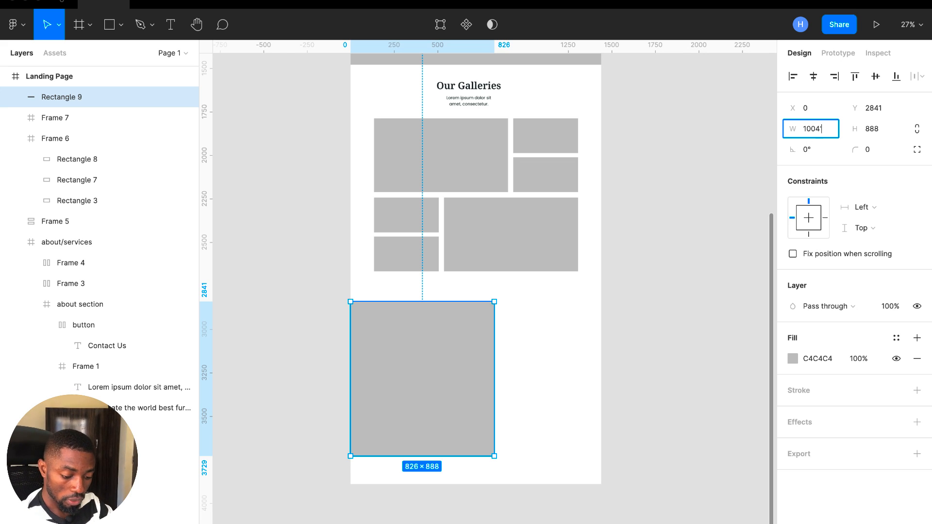
key(Return)
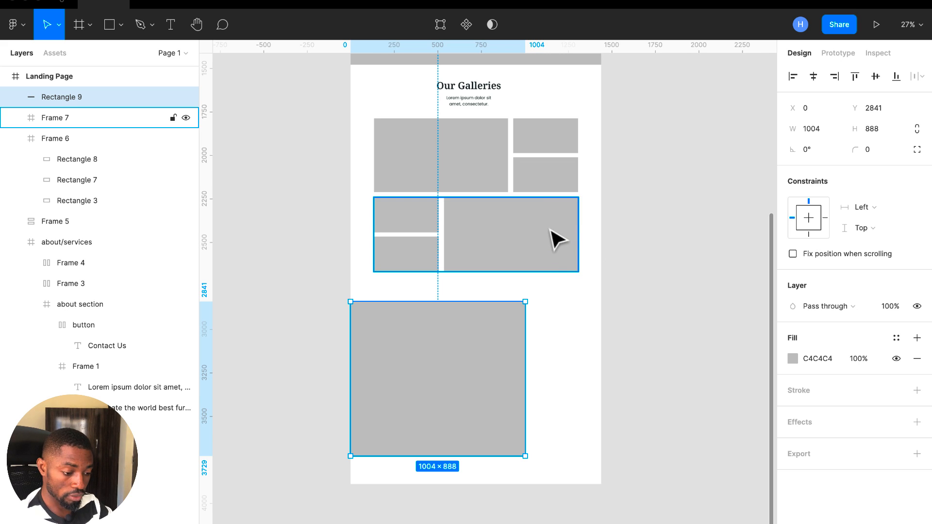
Step: Duplicate the middle hero placeholder and move the copy over the right edge of the large rectangle below the galleries, at about X 894, Y 2976
scroll(546, 277, up, 5)
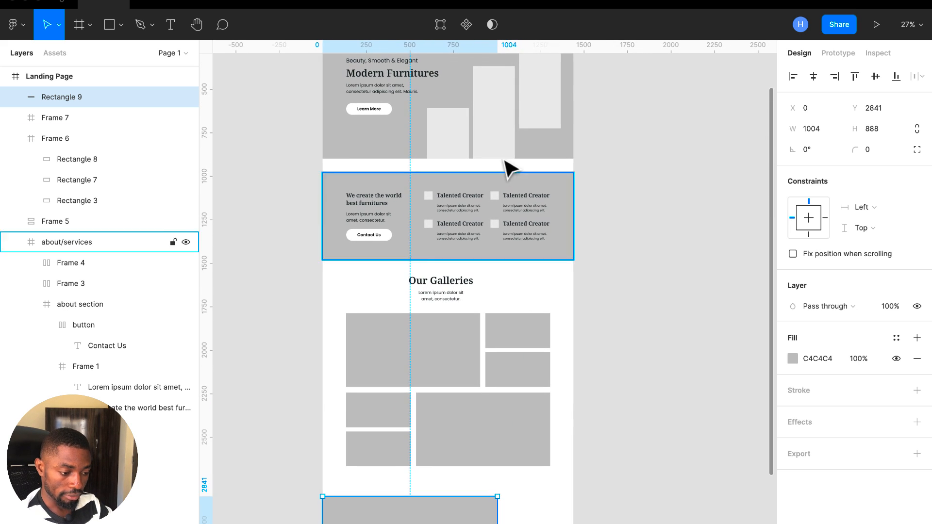
click(501, 152)
double_click(499, 146)
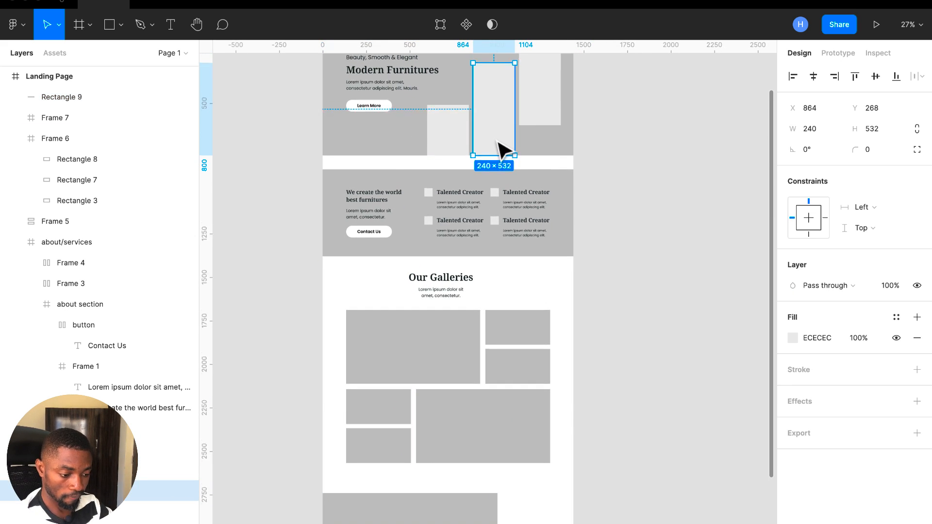
scroll(500, 148, down, 5)
click(472, 378)
key(ctrl+v)
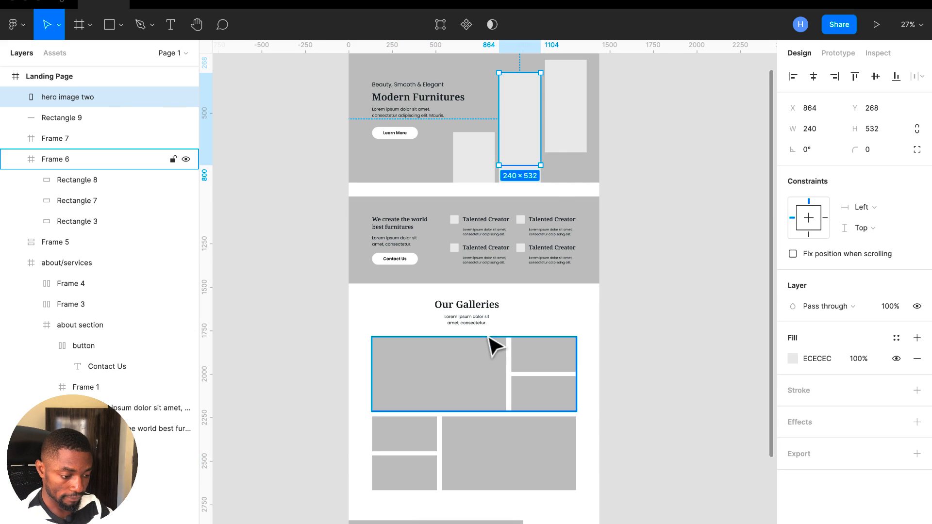
drag(530, 143, 528, 474)
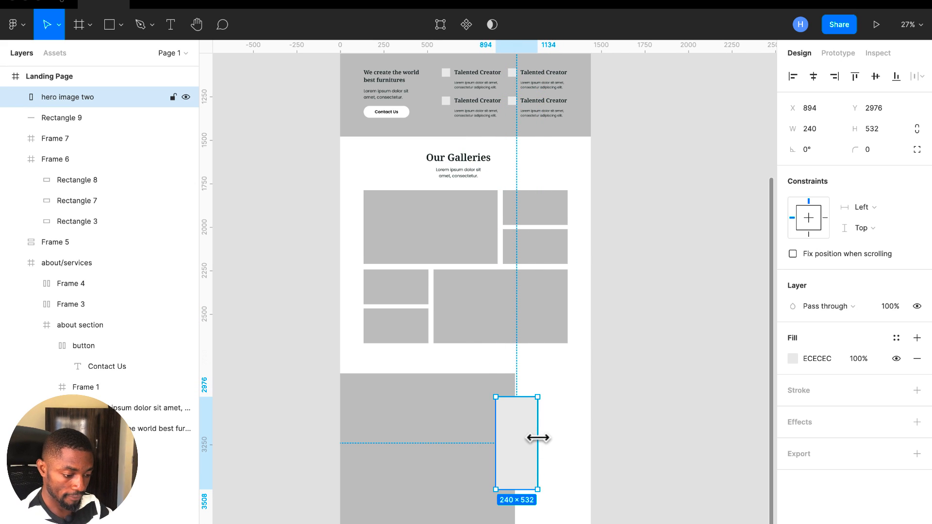
Step: Resize the copied placeholder to 413 wide, ending at the galleries' right edge, and about 737 high, starting at Y 2938
drag(540, 438, 570, 440)
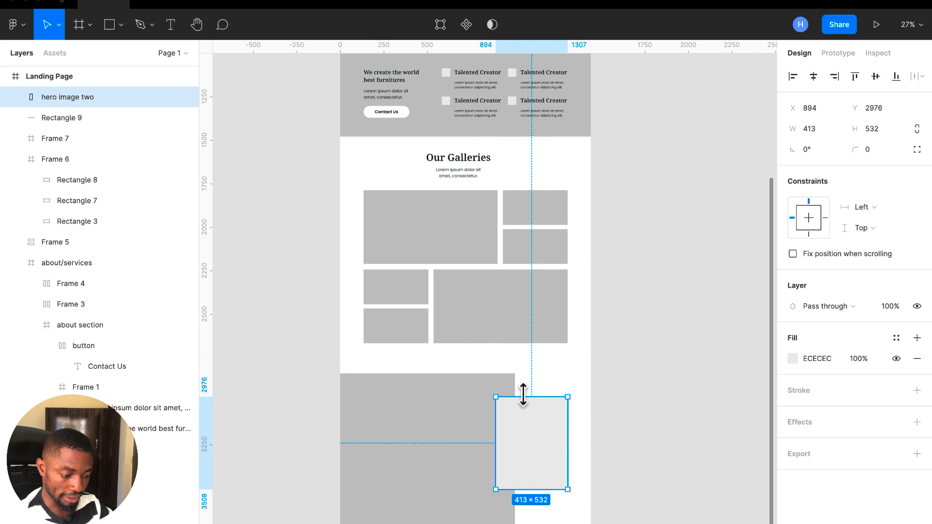
drag(522, 395, 523, 391)
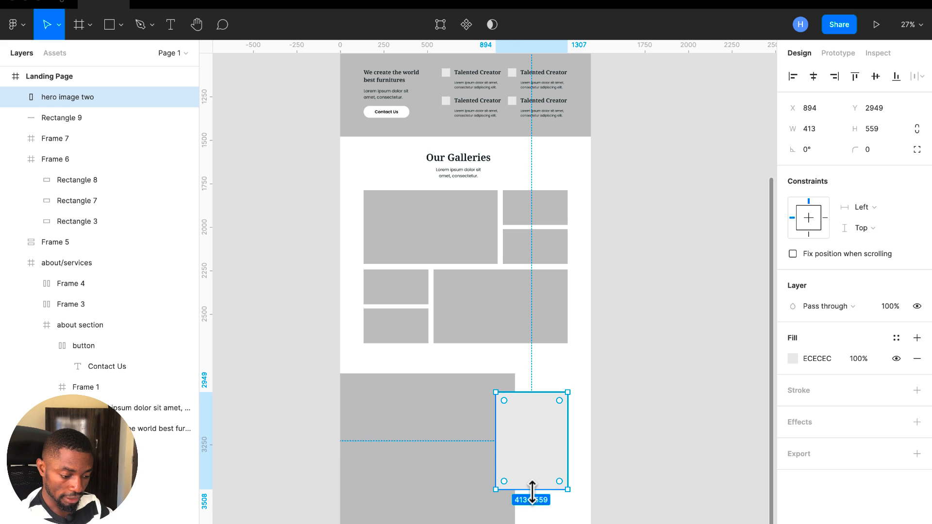
drag(532, 514, 533, 516)
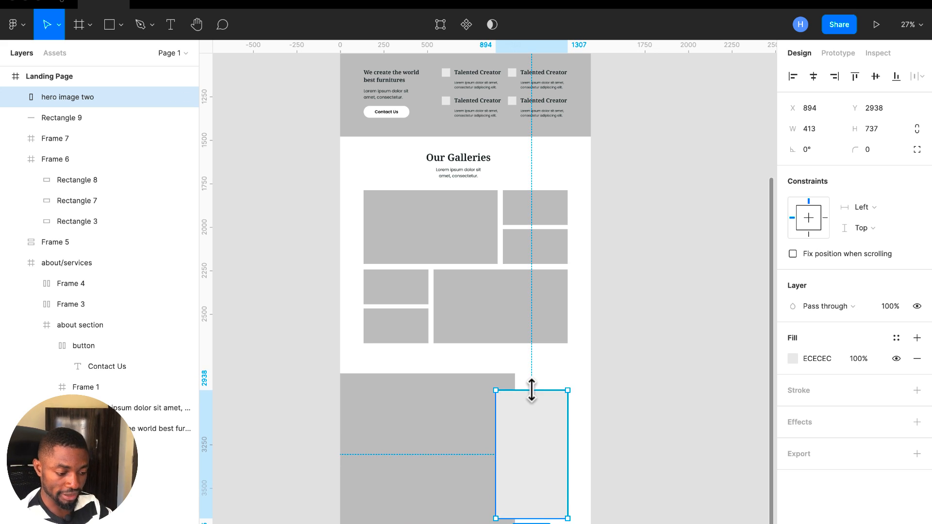
click(522, 322)
scroll(586, 248, up, 5)
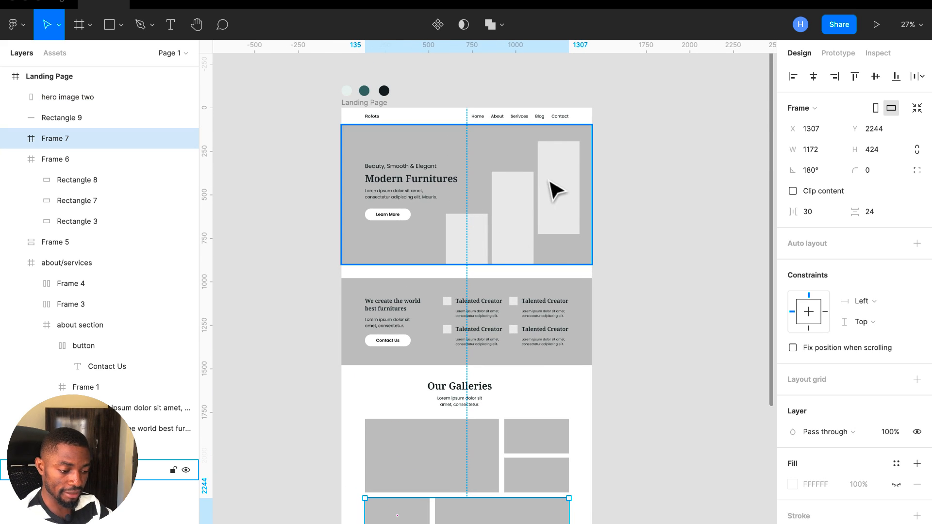
scroll(483, 333, down, 5)
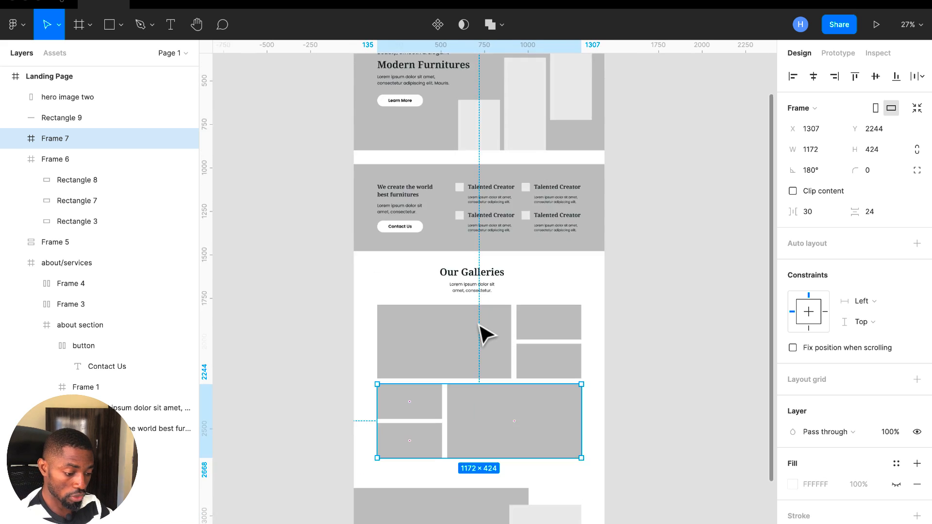
scroll(486, 334, down, 1)
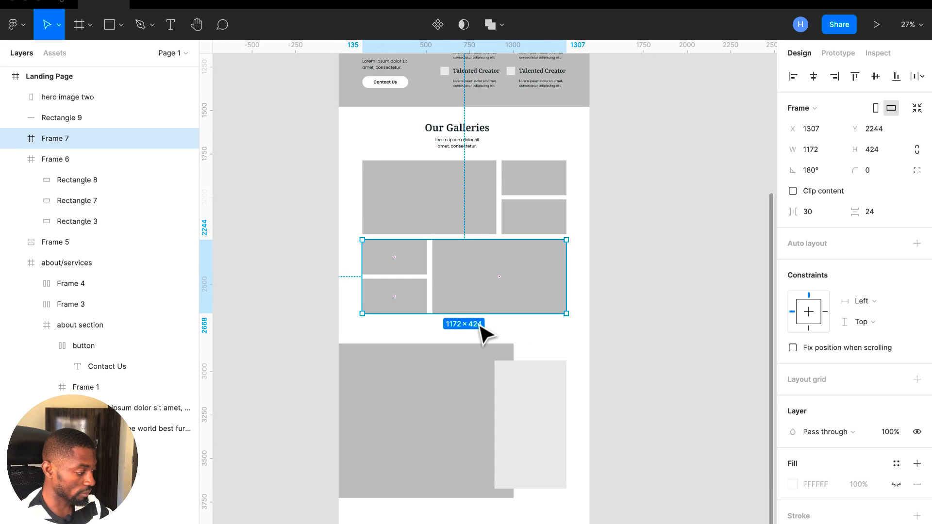
scroll(486, 334, down, 1)
click(478, 365)
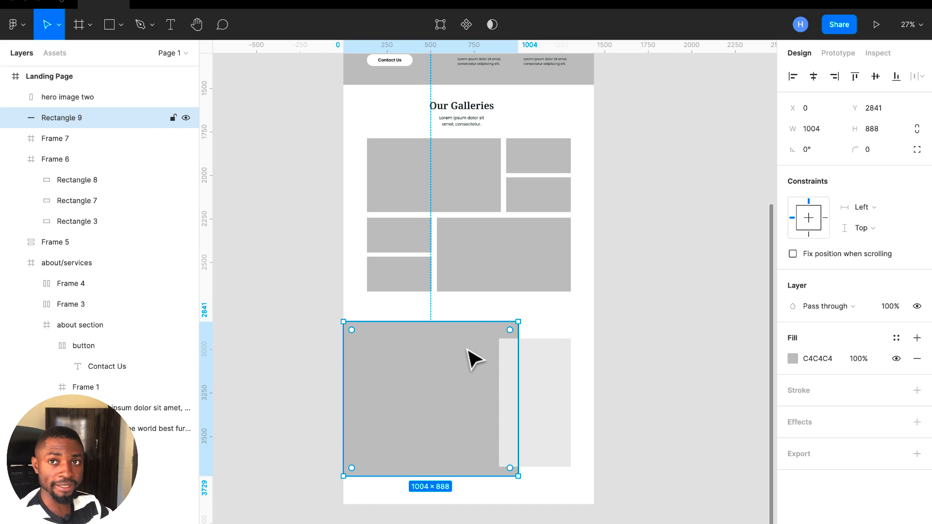
Step: Copy the "Our Galleries" heading text from the gallery section
scroll(475, 359, up, 10)
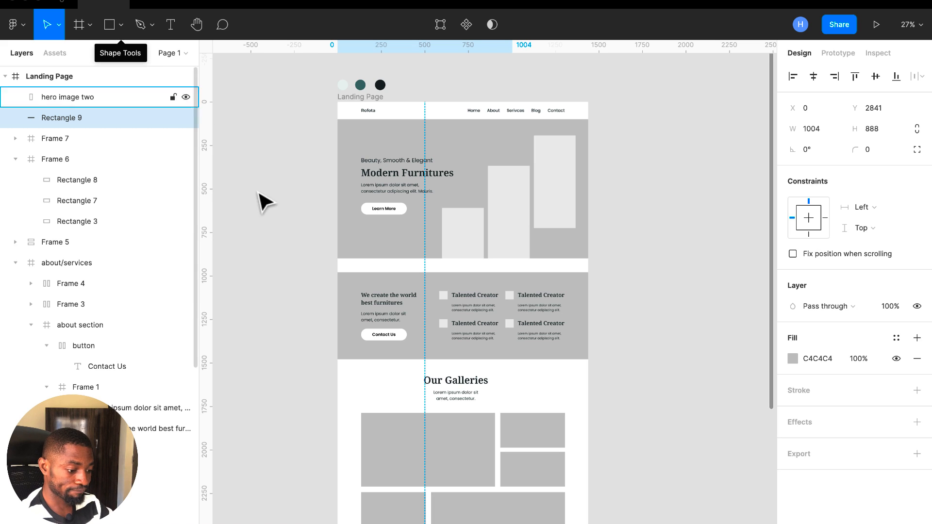
click(466, 392)
double_click(466, 393)
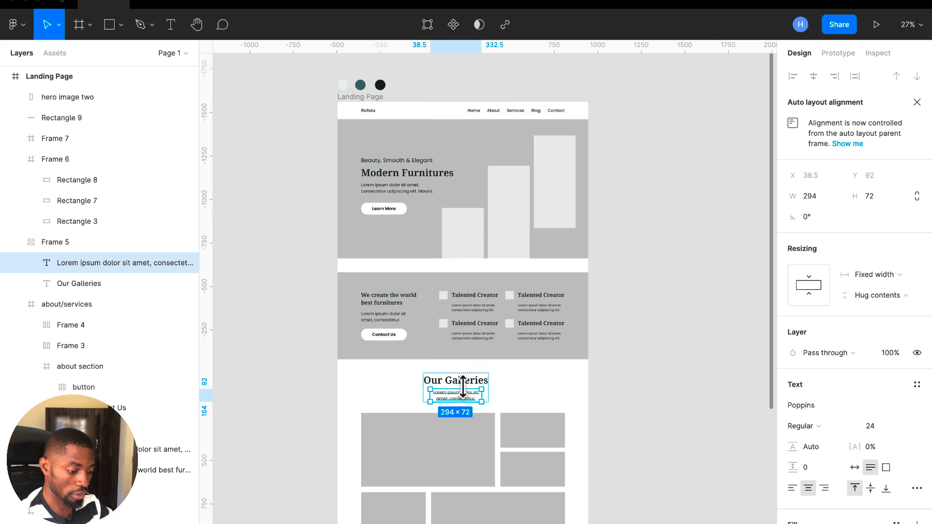
click(470, 385)
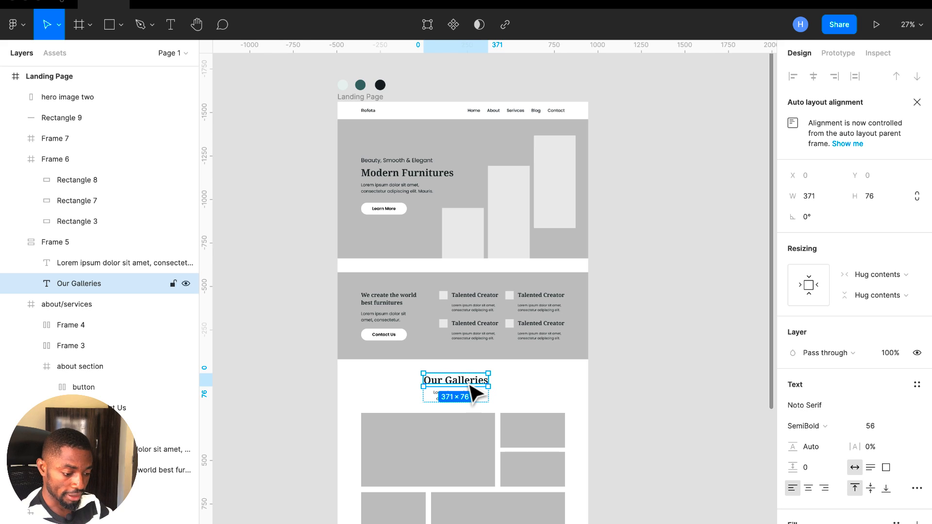
scroll(470, 388, down, 5)
ctrl+scroll(470, 391, up, 3)
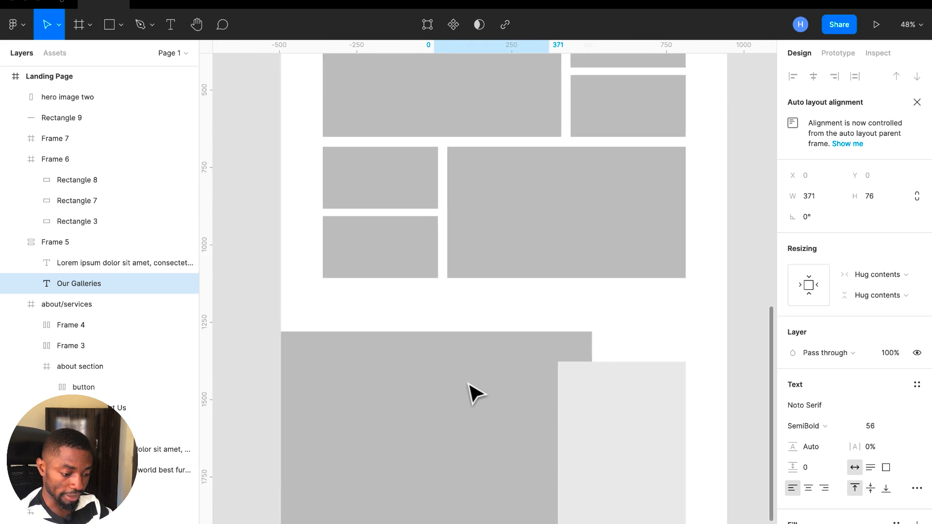
scroll(475, 393, down, 2)
double_click(471, 392)
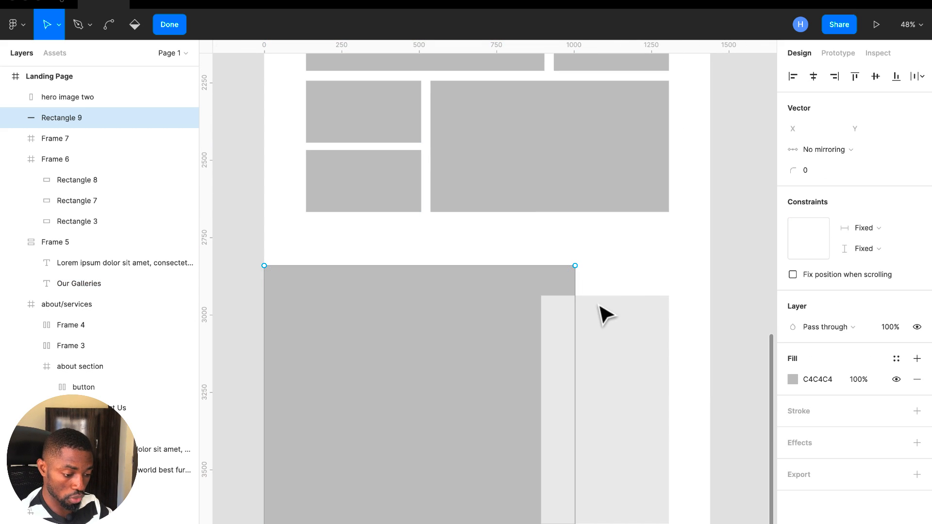
click(175, 27)
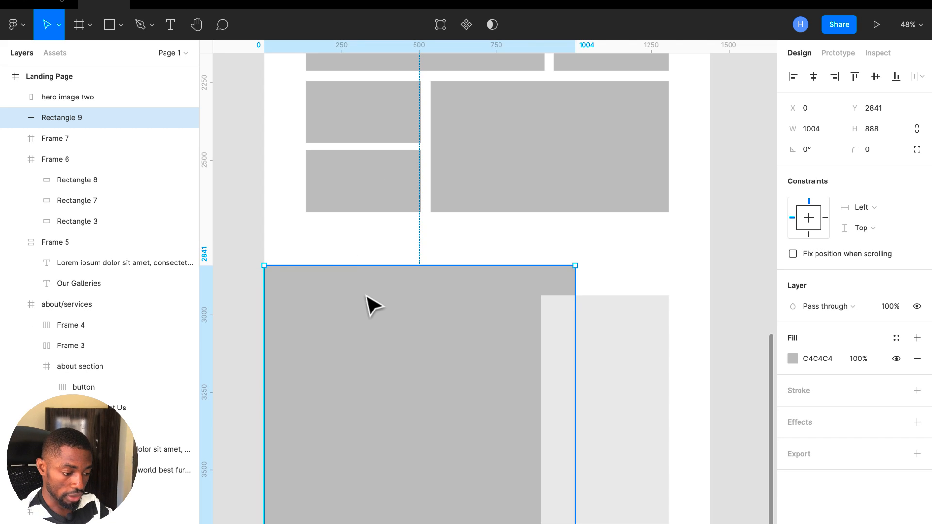
ctrl+scroll(368, 304, down, 3)
scroll(369, 305, up, 3)
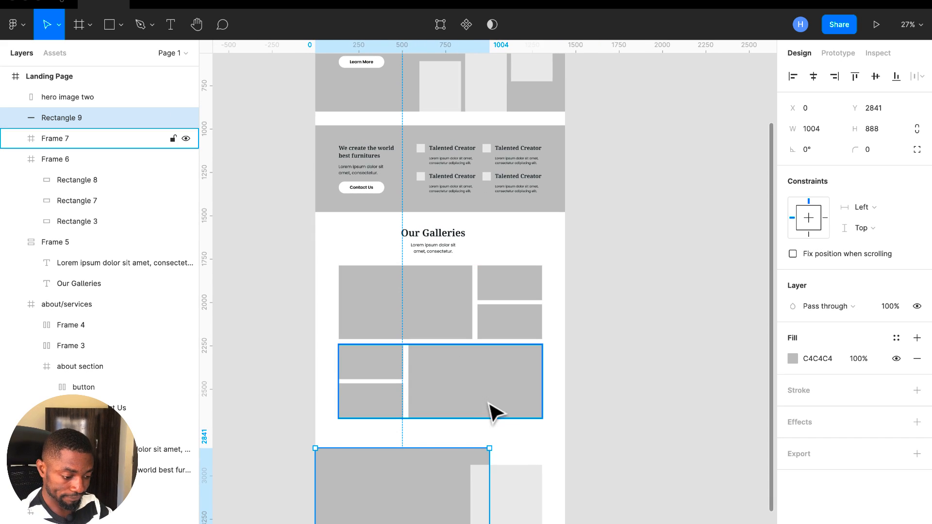
click(507, 448)
key(super+v)
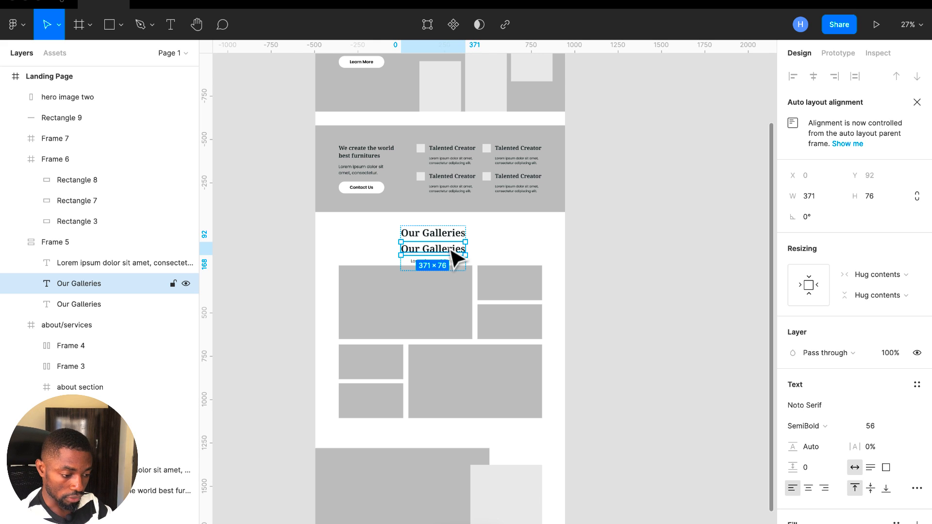
key(Delete)
Step: Paste the copied "Our Galleries" heading directly into the Landing Page frame
scroll(531, 223, up, 5)
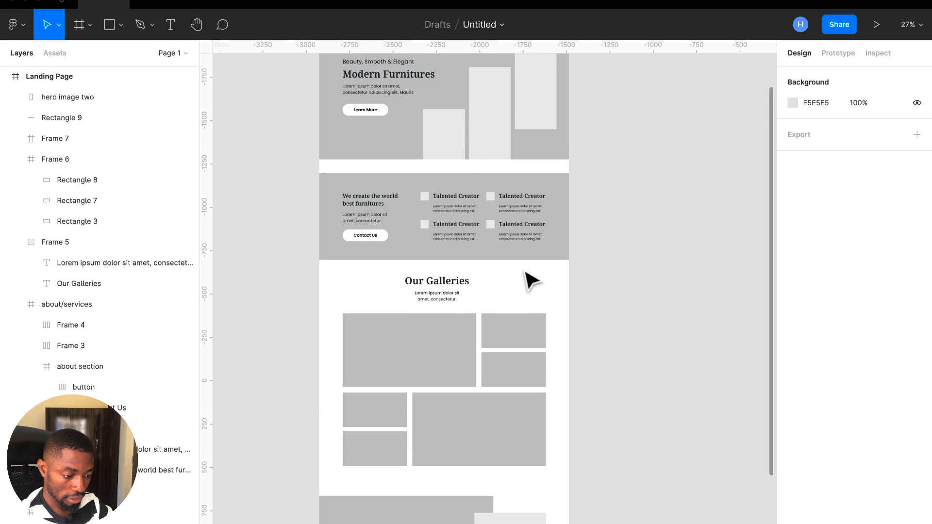
scroll(333, 174, up, 2)
click(327, 175)
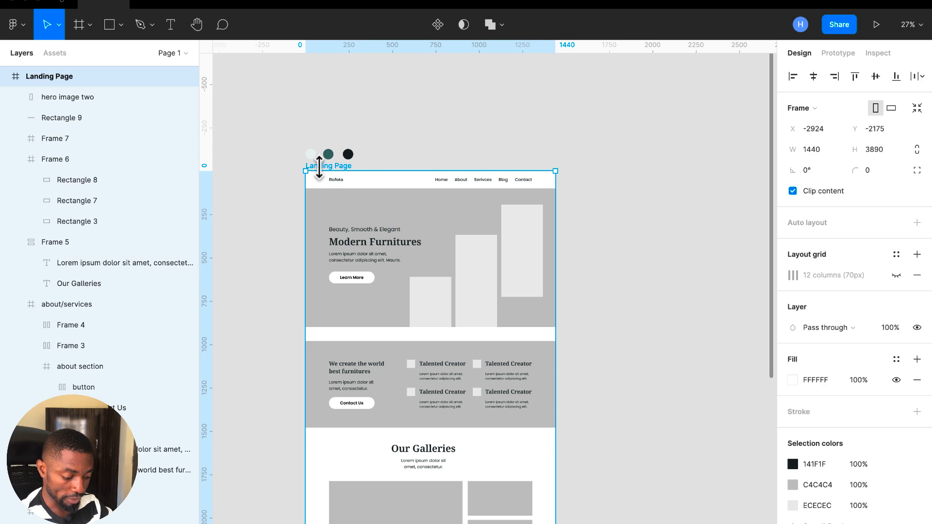
key(super+v)
scroll(325, 180, down, 3)
scroll(374, 202, down, 2)
scroll(374, 302, up, 3)
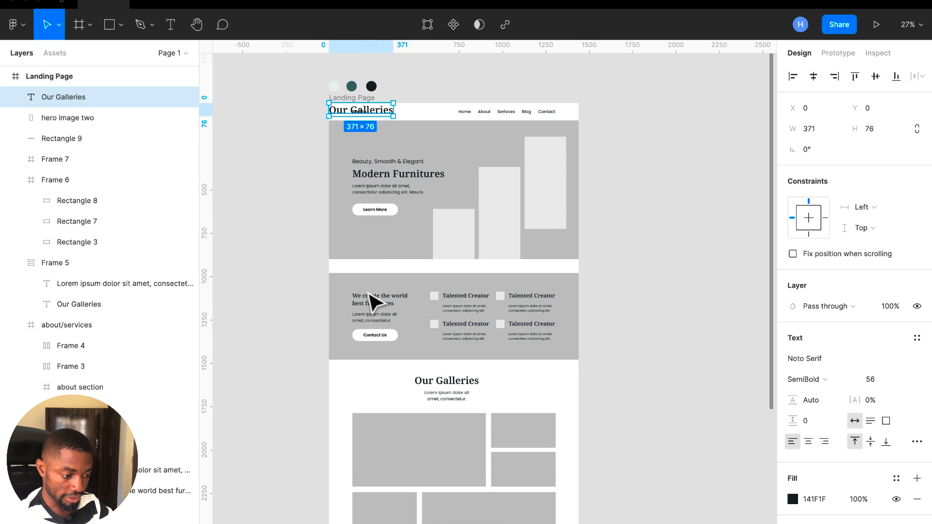
Step: Move the pasted heading onto the large rectangle below the galleries, bring it to the front, and place it at X 136, Y 2978
drag(387, 109, 452, 252)
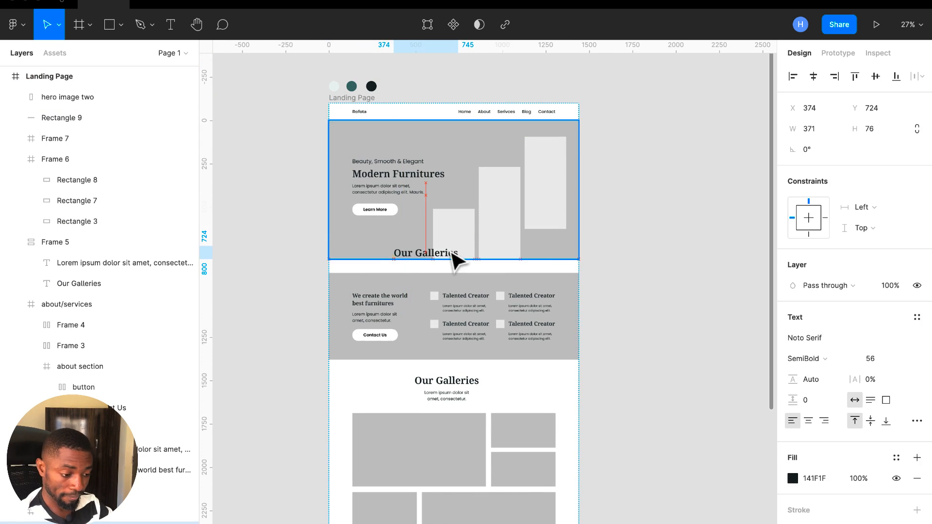
key(ctrl+Left)
key(ctrl+Right)
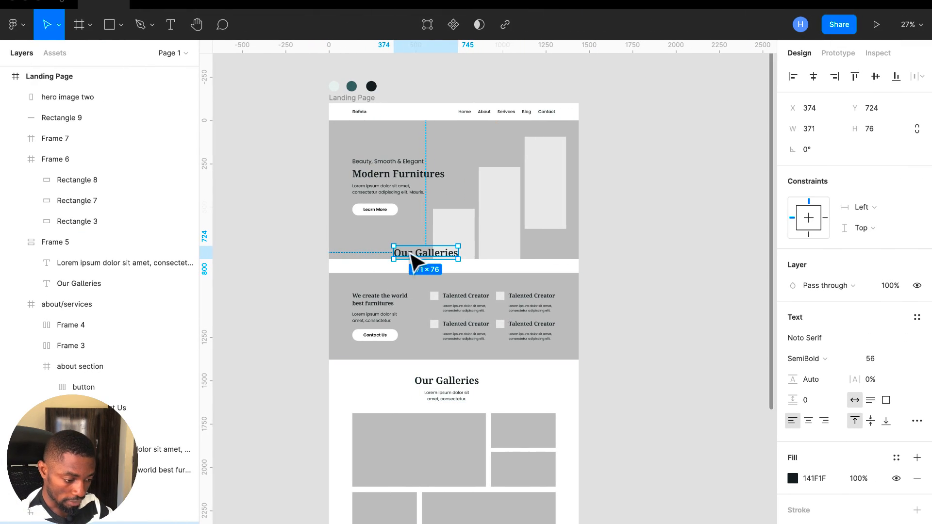
drag(356, 460, 360, 508)
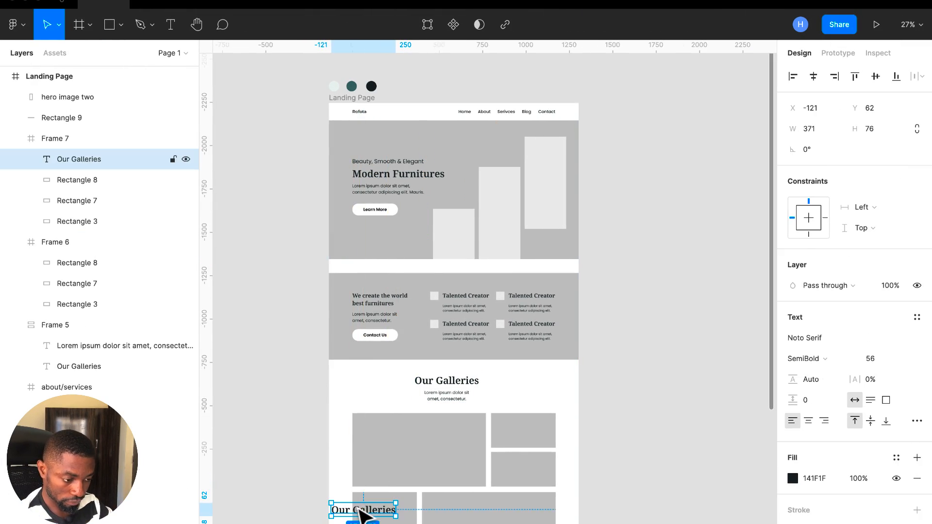
key(ctrl+Up)
click(477, 60)
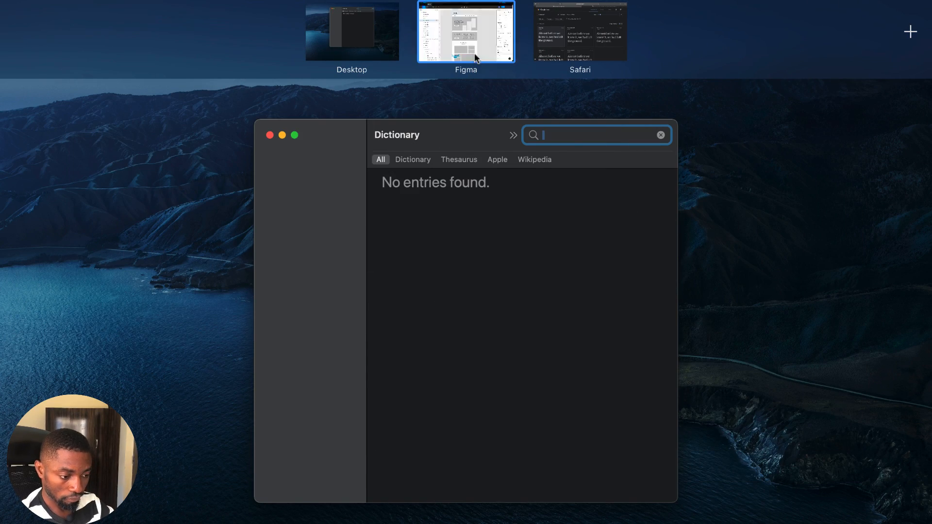
scroll(442, 359, up, 3)
scroll(443, 361, down, 10)
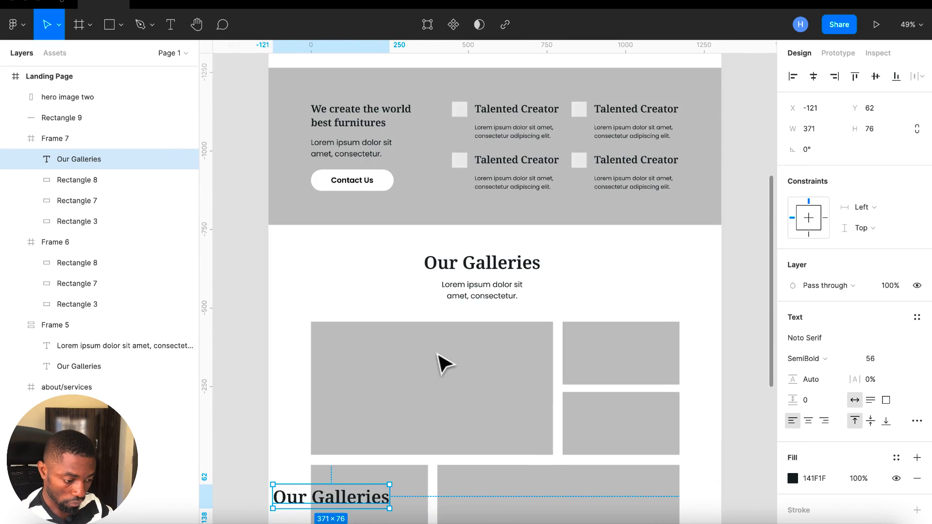
scroll(444, 363, down, 6)
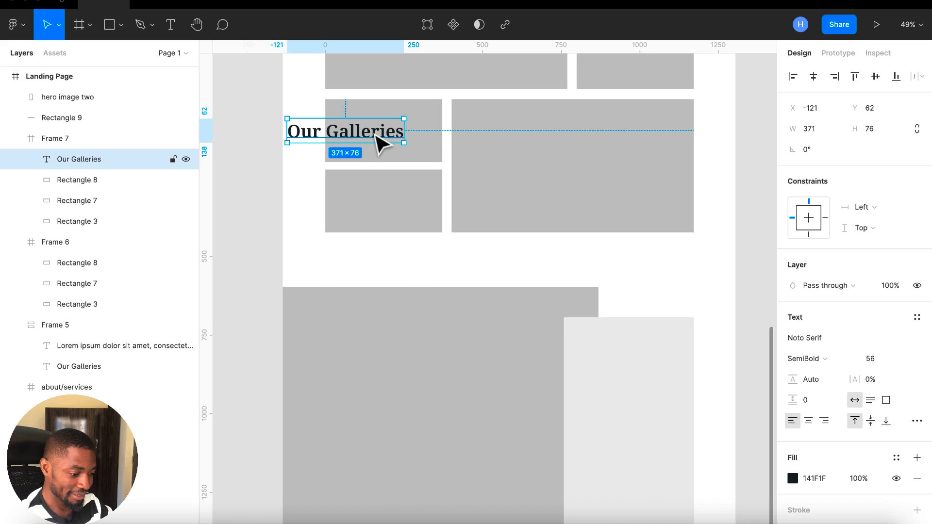
drag(381, 144, 406, 329)
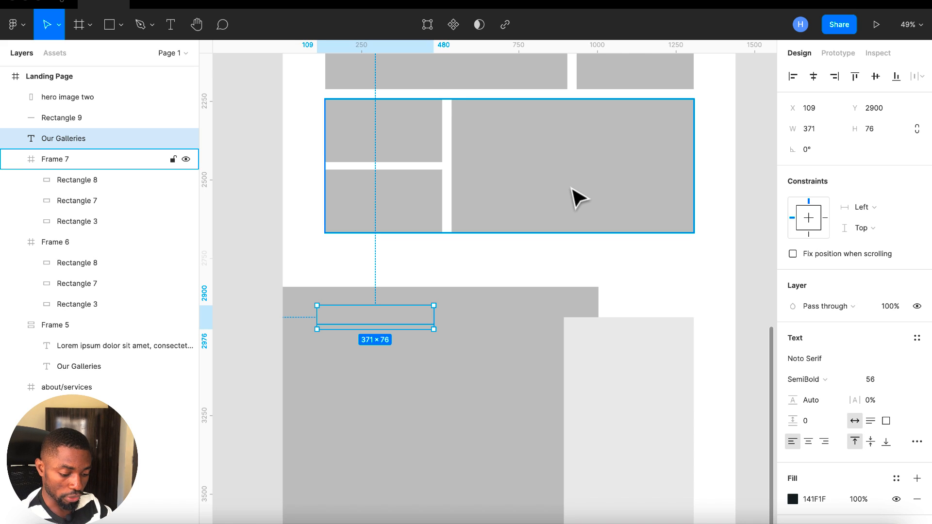
key(super+alt+bracketright)
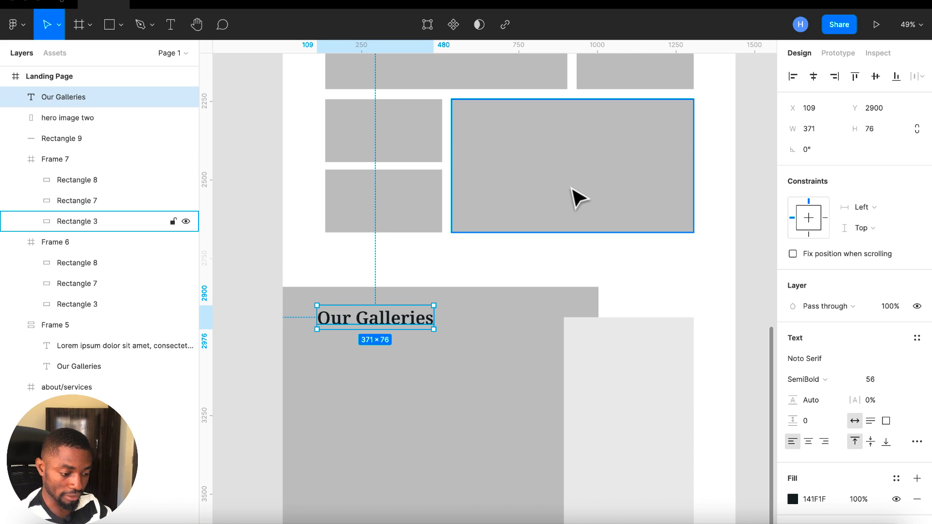
drag(392, 317, 402, 340)
Step: Replace the pasted heading's text with "Drop us a message" and set its font size to 32
double_click(401, 341)
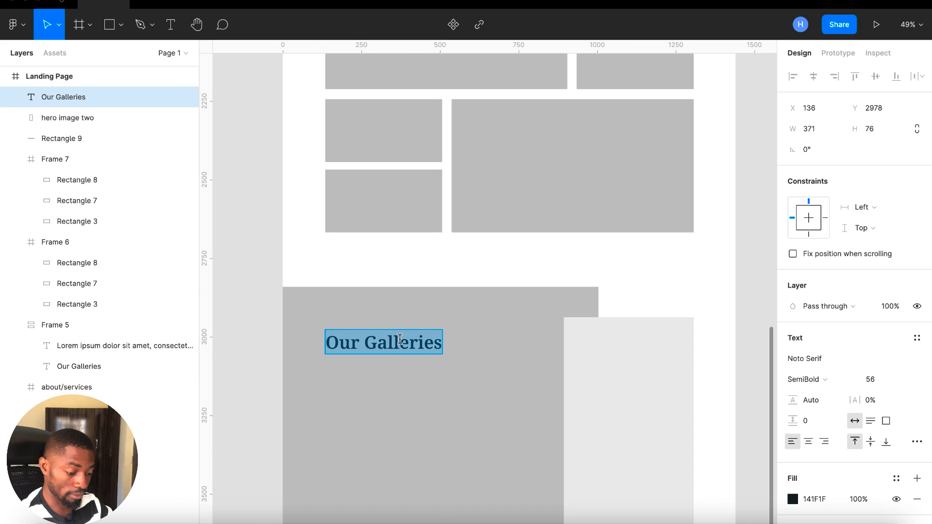
text(Drop)
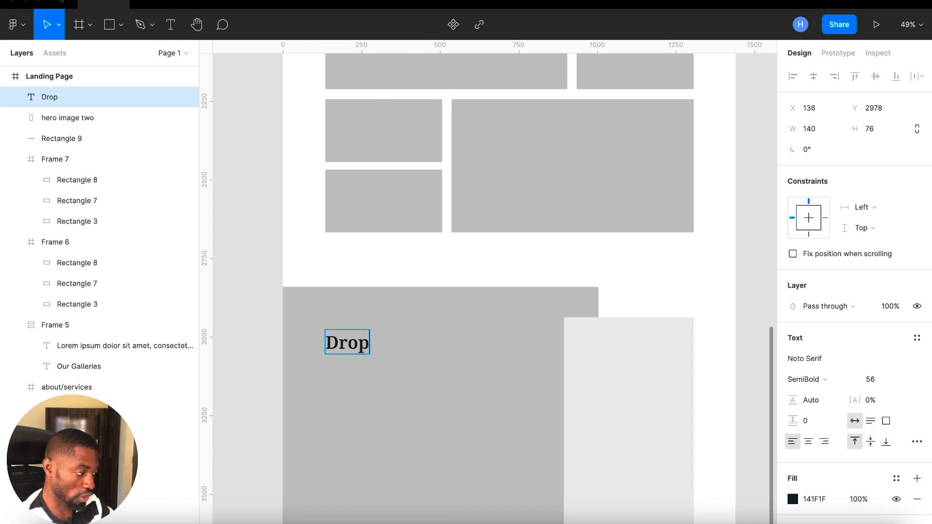
text( us a message)
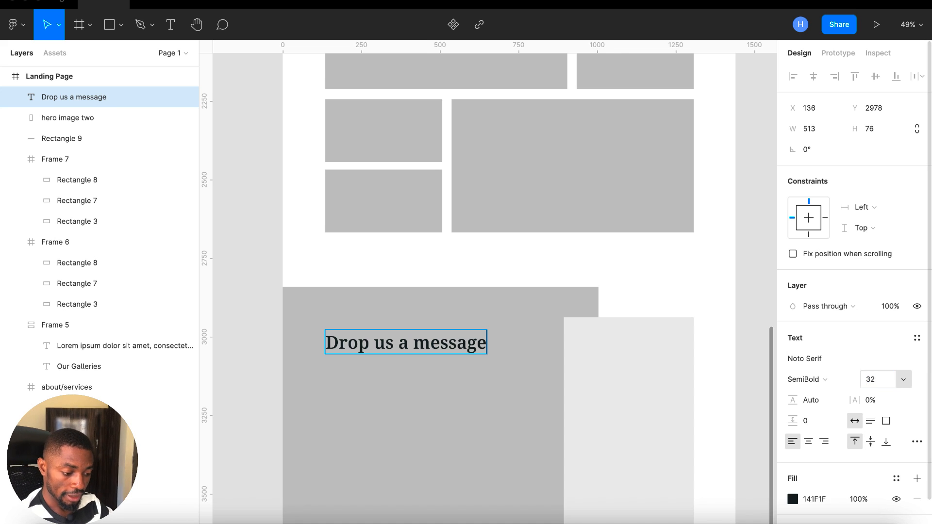
key(Escape)
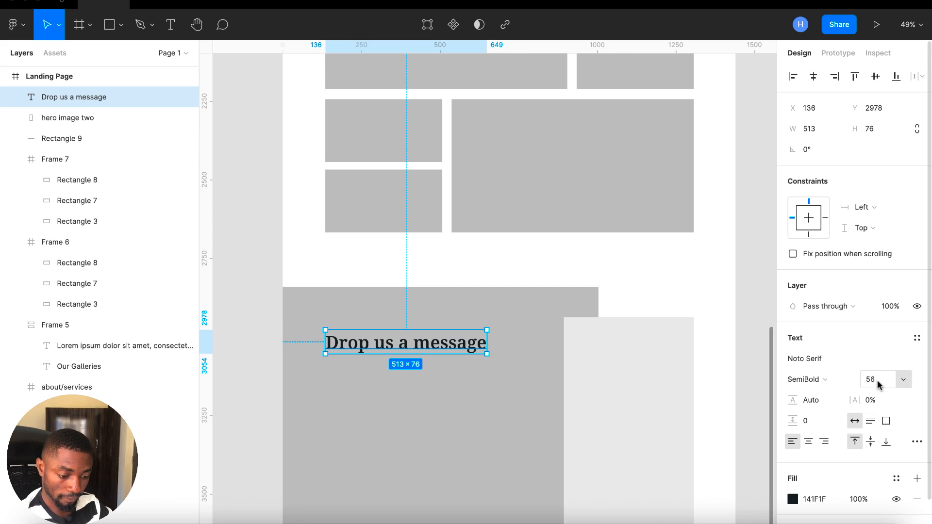
text(32)
key(Return)
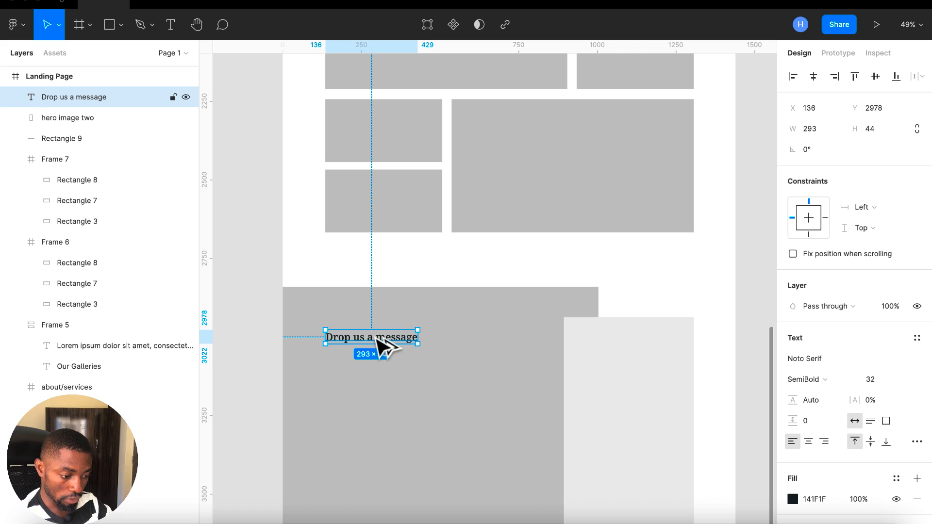
Step: Duplicate the "Drop us a message" heading directly below at Y 3069 and change the copy's text to "Name"
drag(384, 346, 375, 375)
double_click(368, 364)
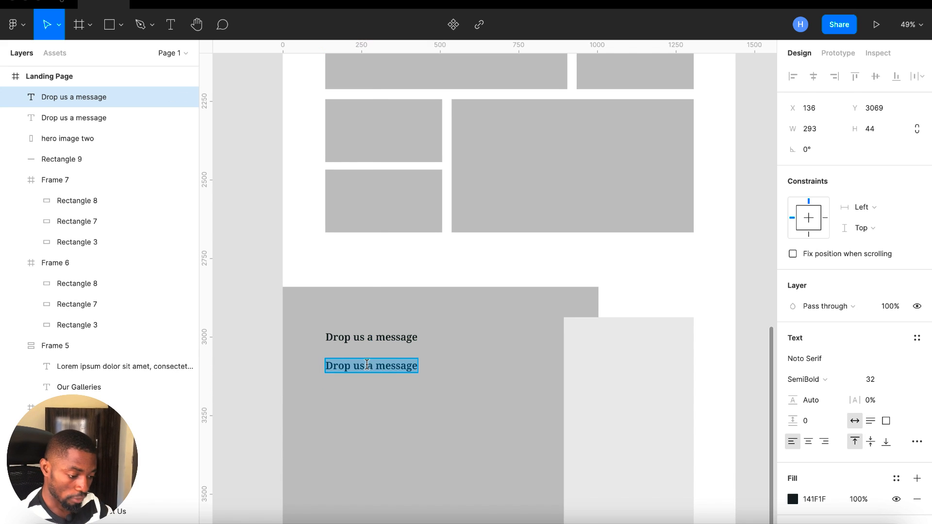
text(Name)
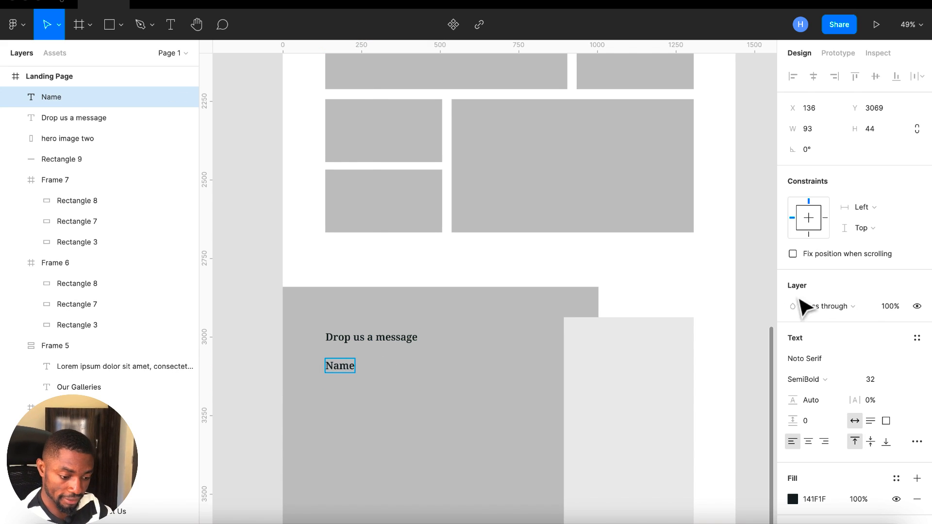
Step: Set the "Name" label's font size to 24
click(879, 379)
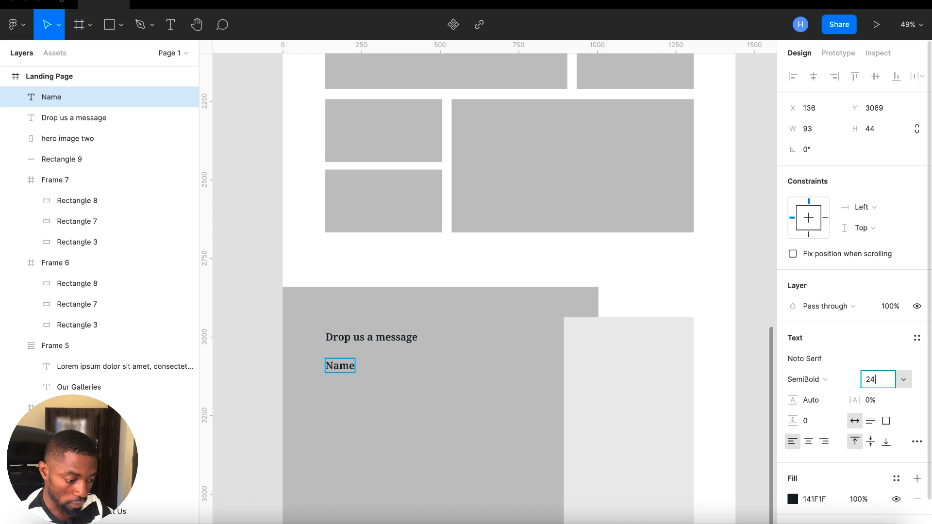
text(24)
key(Escape)
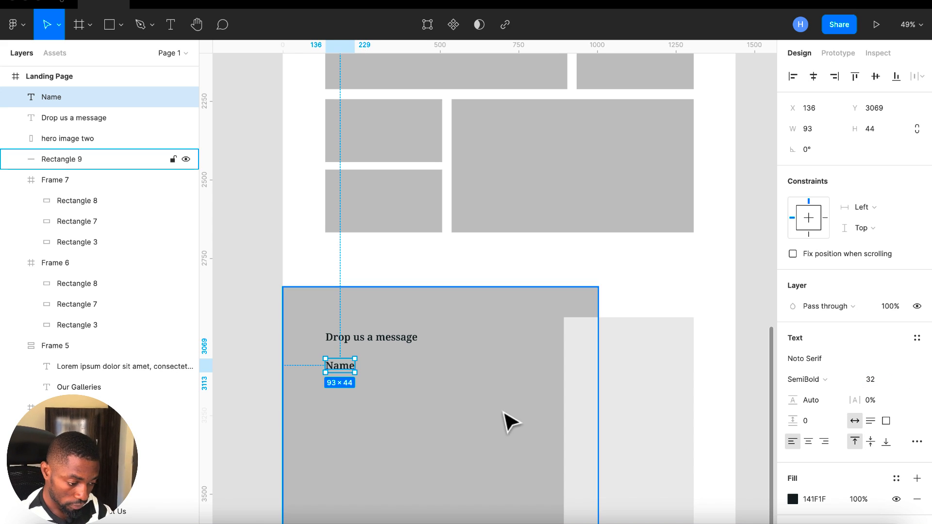
text(2)
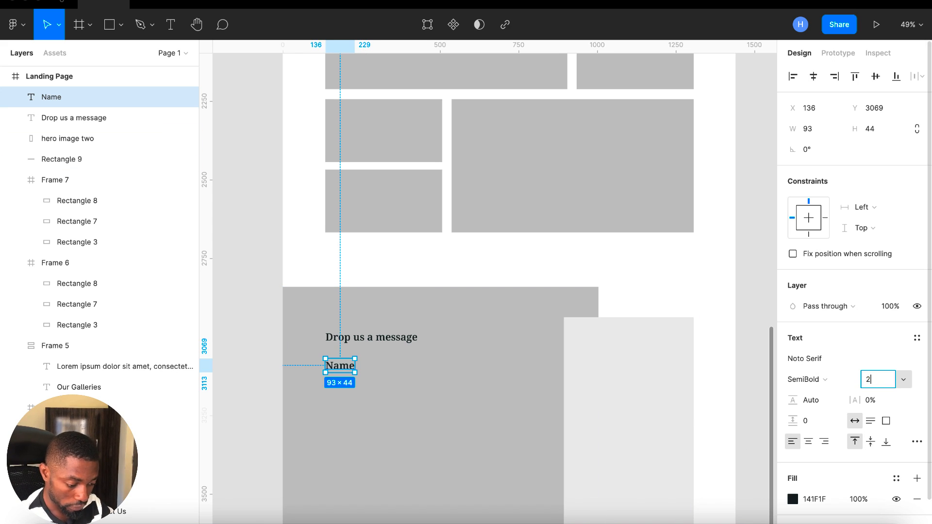
text(4)
key(Return)
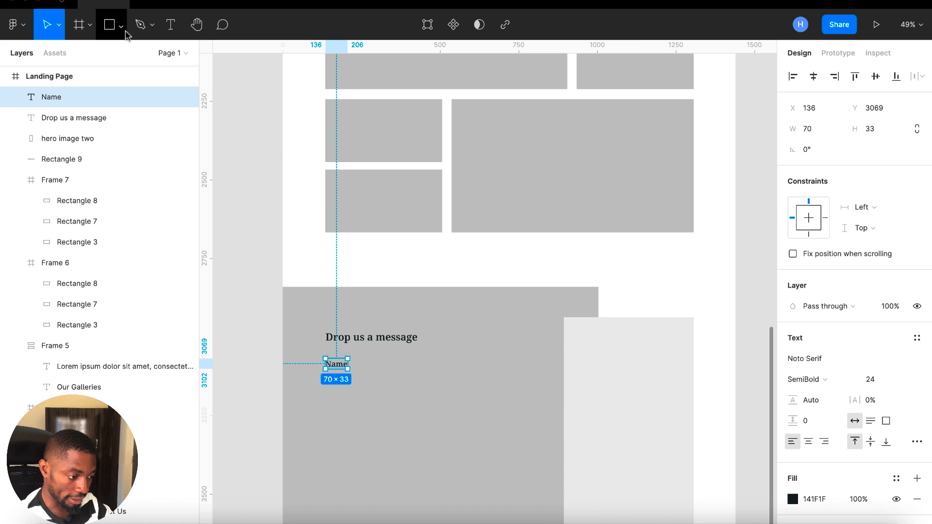
Step: Draw an input-field rectangle about 620 wide below the "Name" label and set its height to 50
click(107, 27)
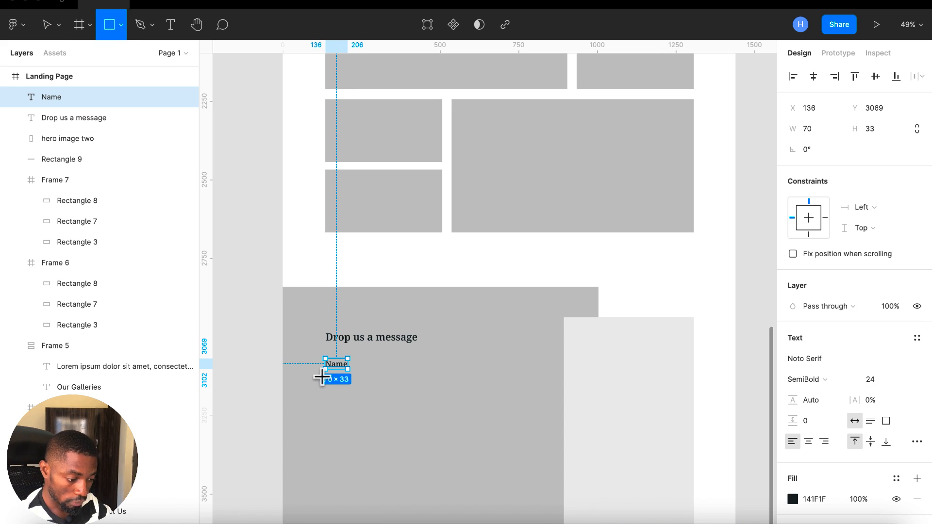
drag(321, 378, 516, 397)
click(882, 128)
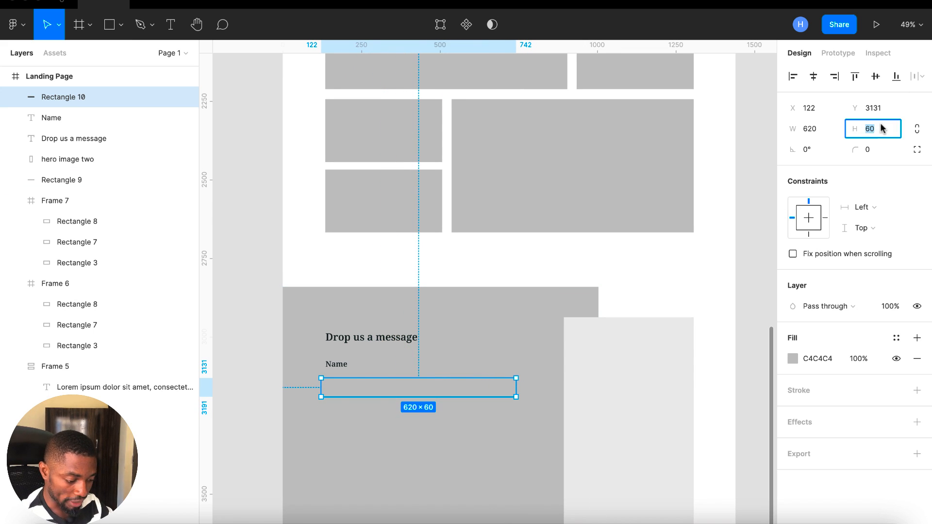
text(50)
key(Return)
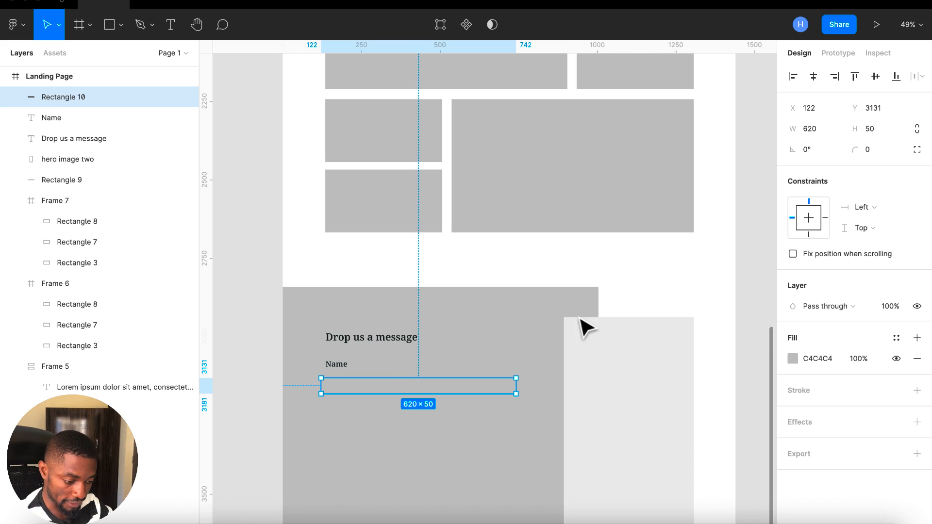
click(790, 359)
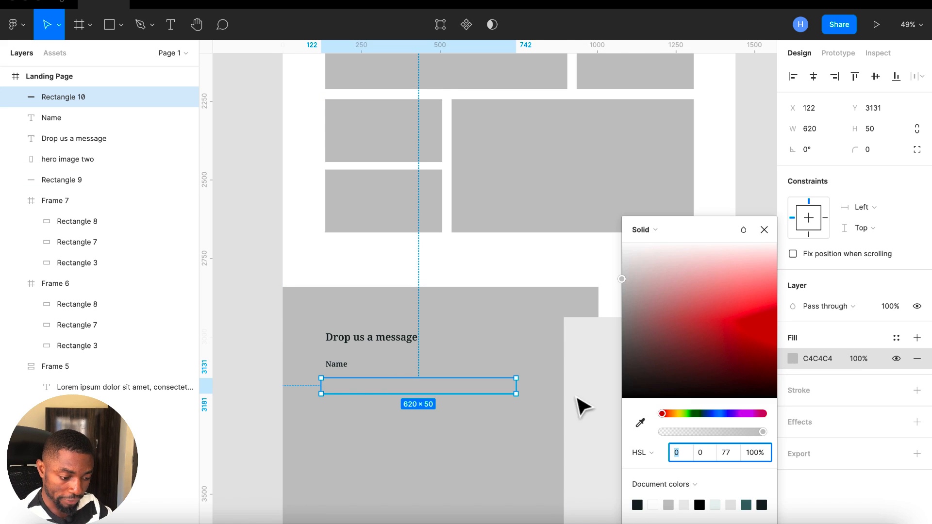
click(636, 422)
click(602, 422)
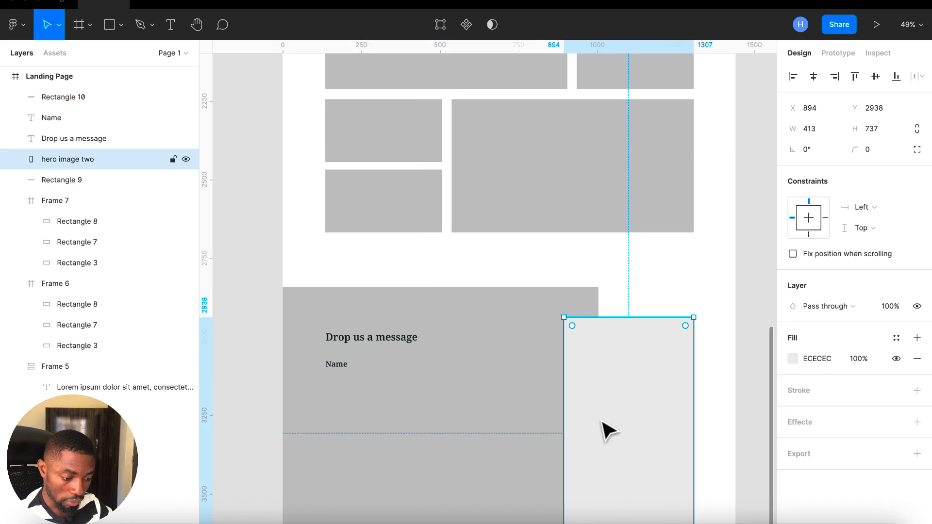
double_click(359, 373)
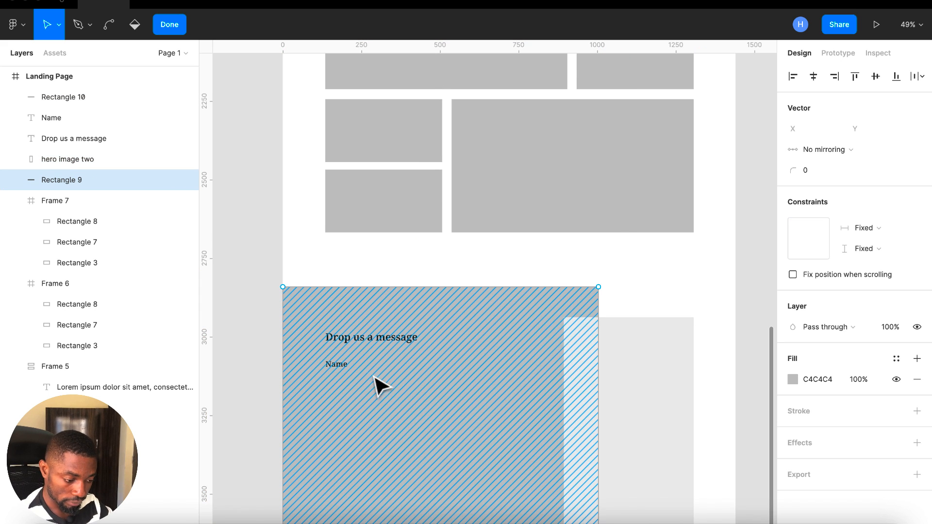
key(Escape)
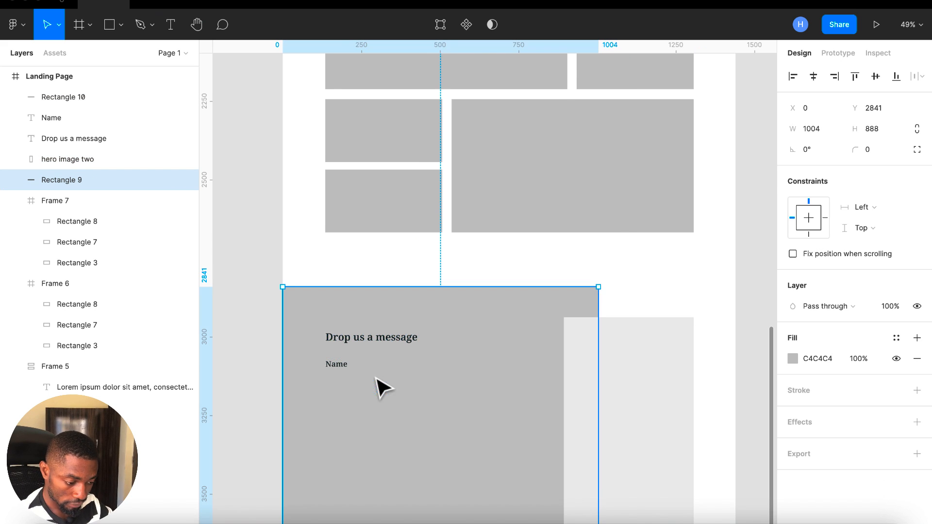
Step: Fill the rectangle below the "Name" label with the light grey ECECEC sampled from the image placeholder beside the form
click(72, 97)
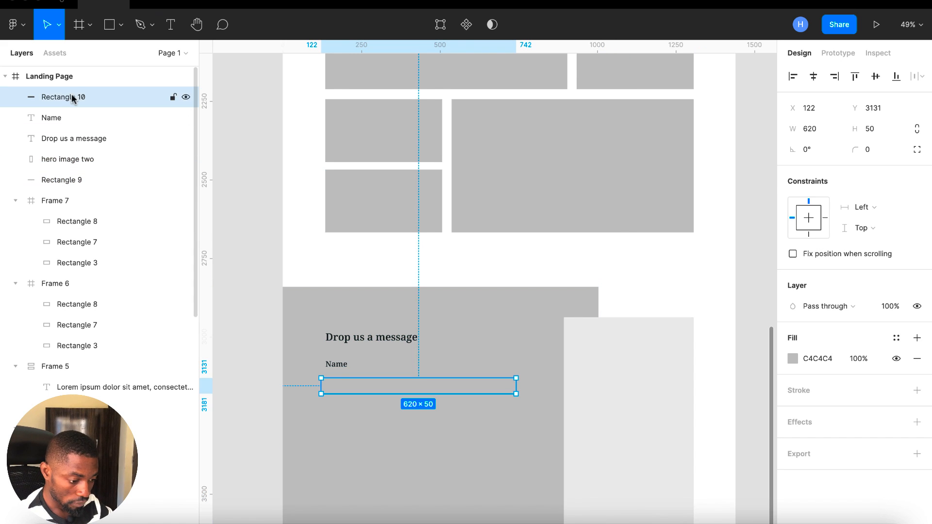
click(794, 359)
click(640, 422)
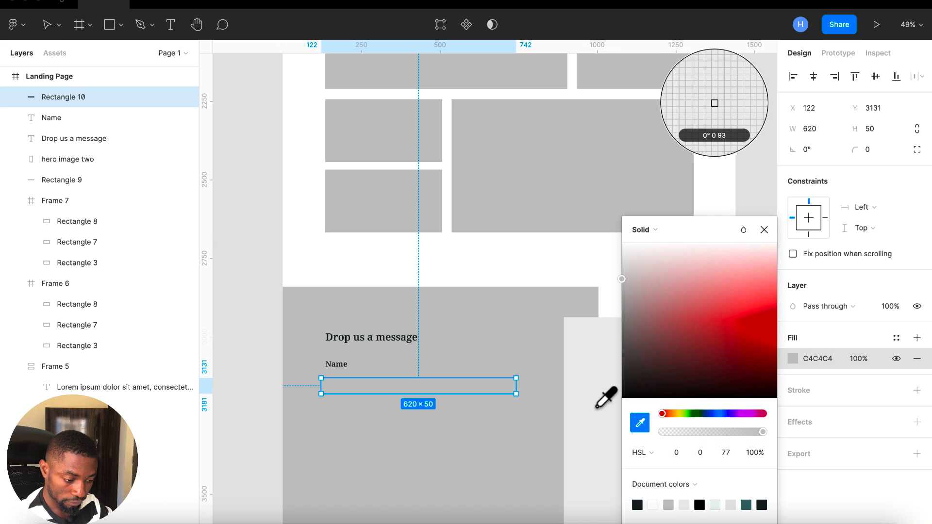
click(714, 103)
click(762, 230)
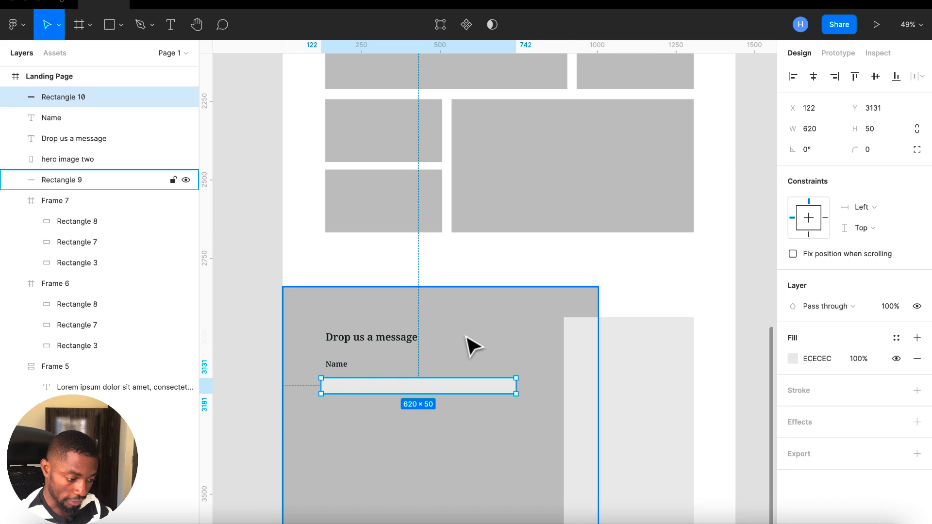
Step: Combine the "Name" label and its field rectangle in a vertical auto layout with a spacing of 16
shift+click(335, 365)
key(shift+a)
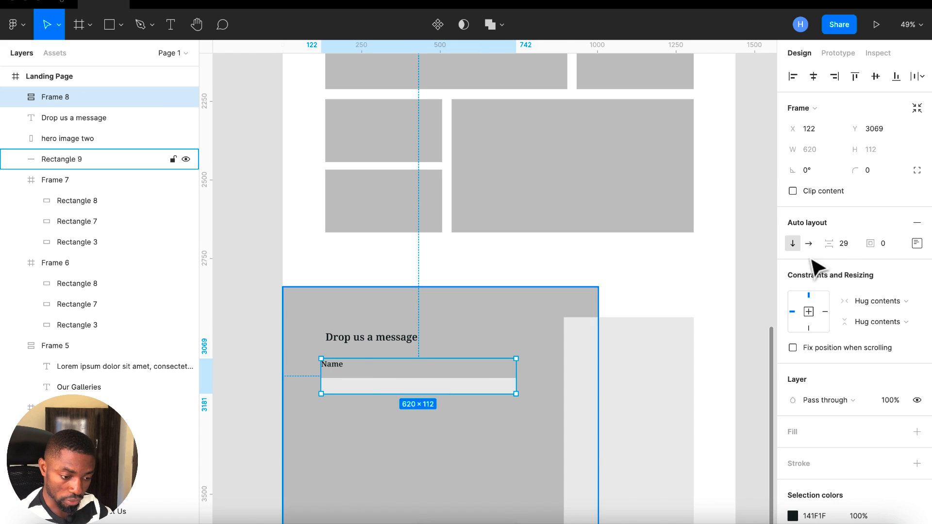
text(24)
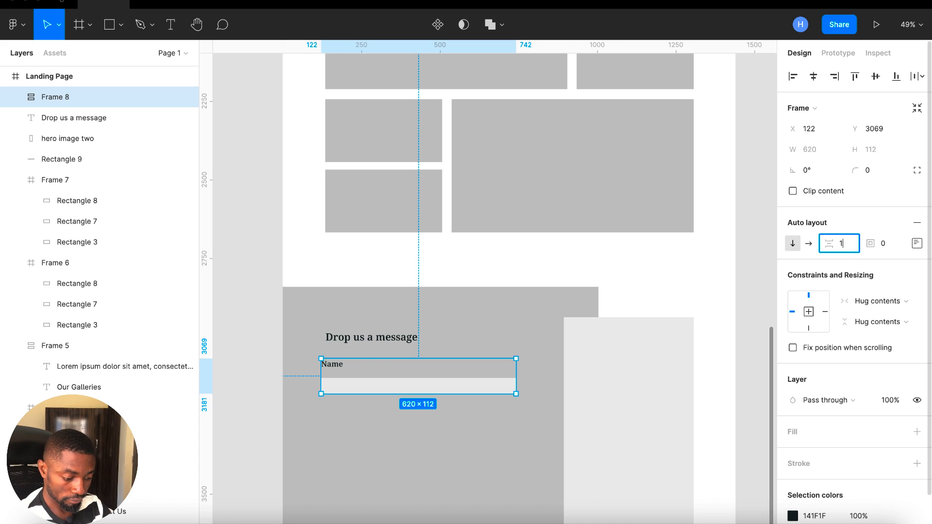
text(6)
key(Return)
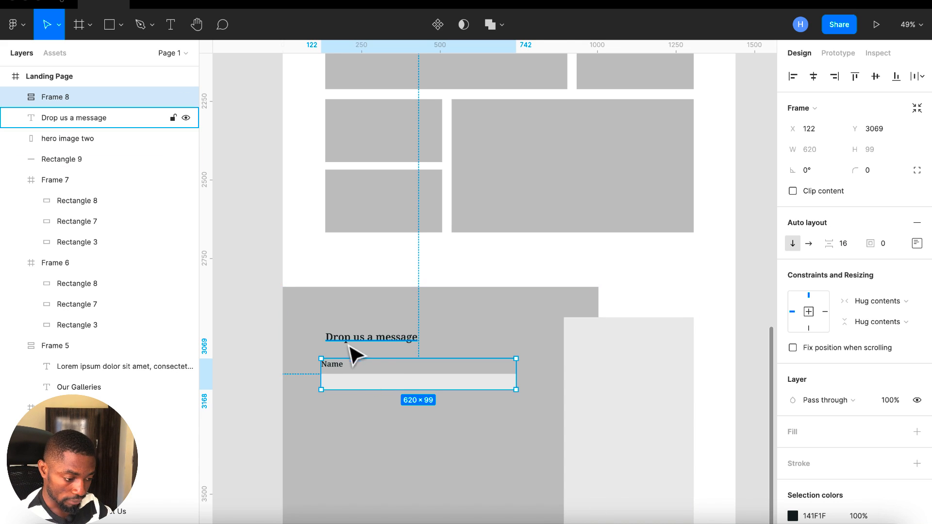
Step: Duplicate the Name field group below itself at X 136, Y 3192, and relabel the copy "Contact Number"
drag(342, 379, 347, 421)
key(shift+Up)
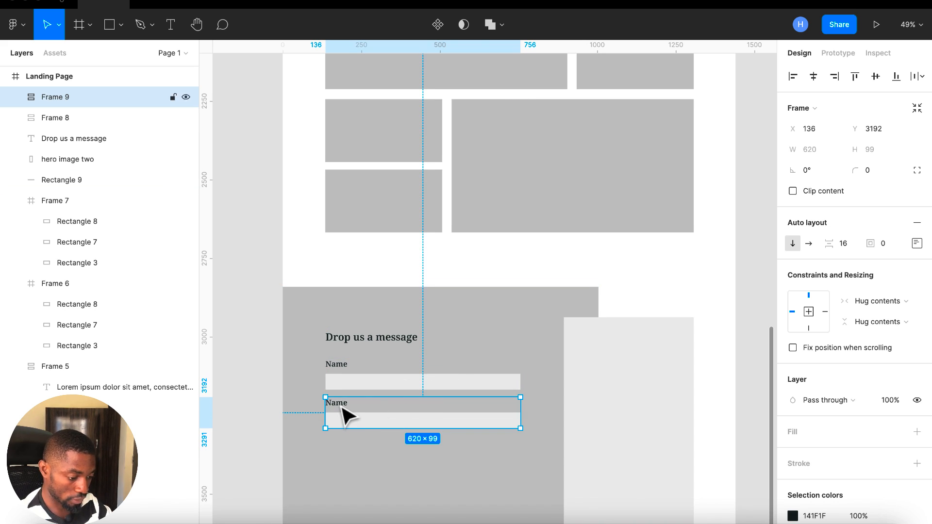
double_click(342, 408)
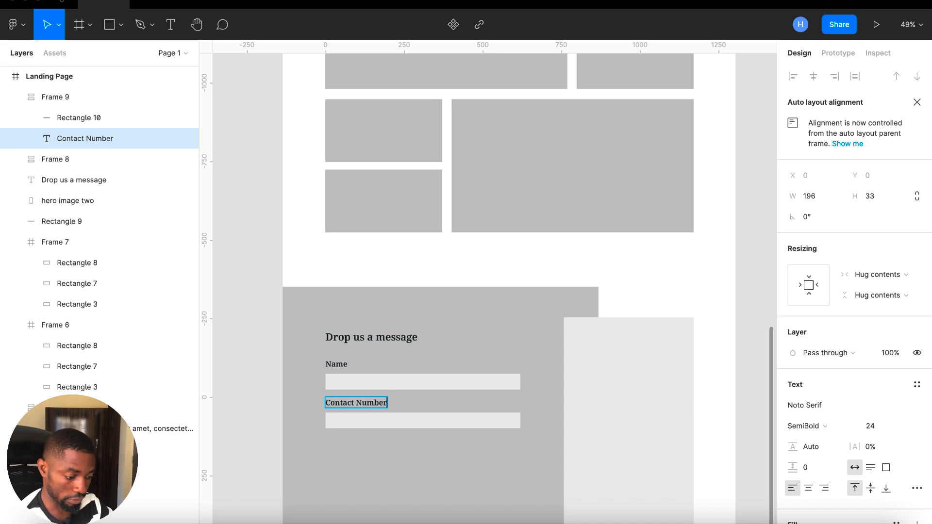
click(415, 421)
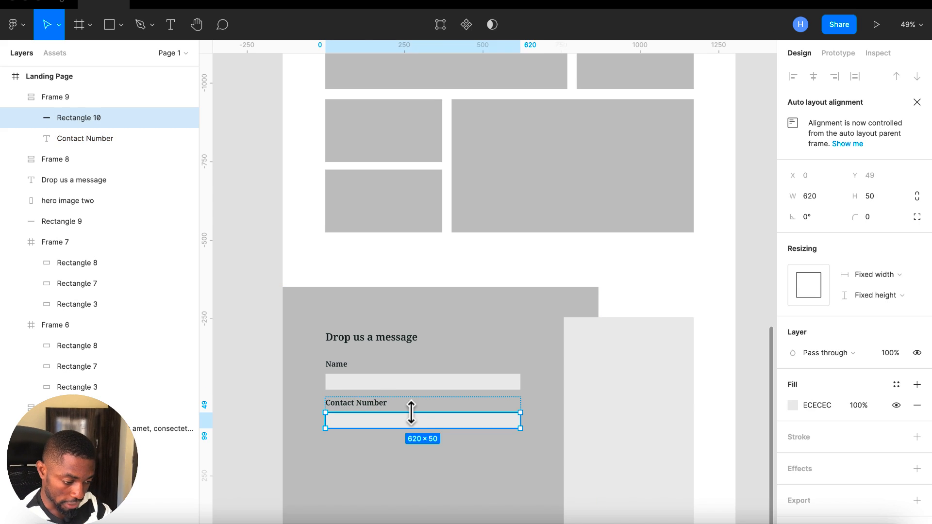
Step: Duplicate the Contact Number field group below itself at X 136, Y 3323, and relabel the copy "Message"
click(440, 402)
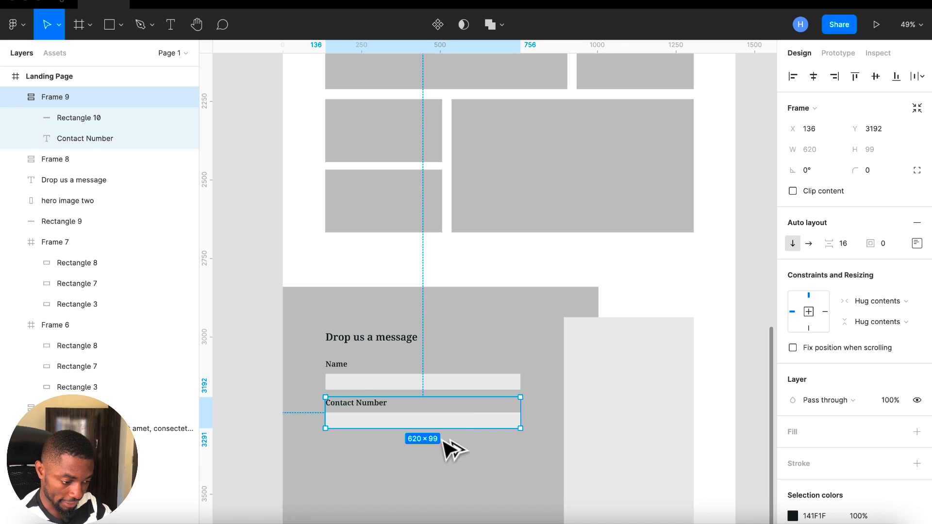
drag(451, 425, 447, 460)
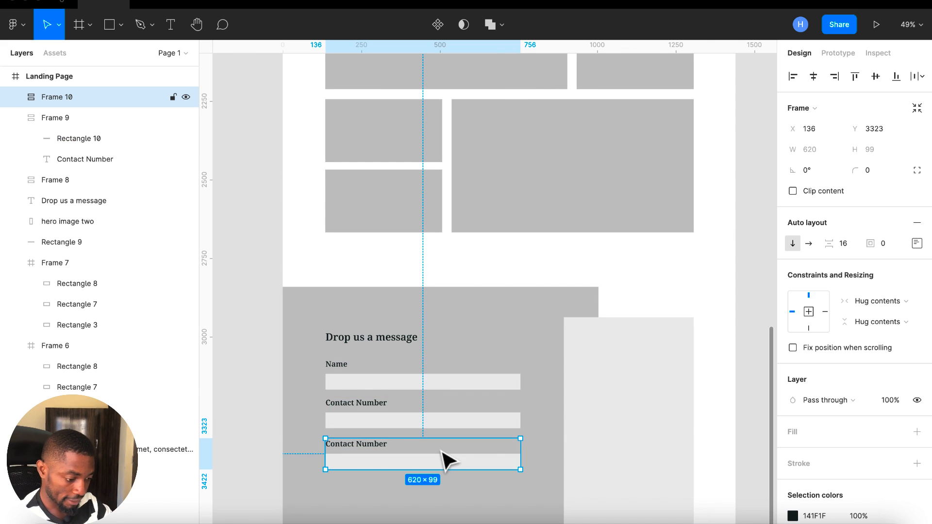
double_click(362, 447)
double_click(361, 445)
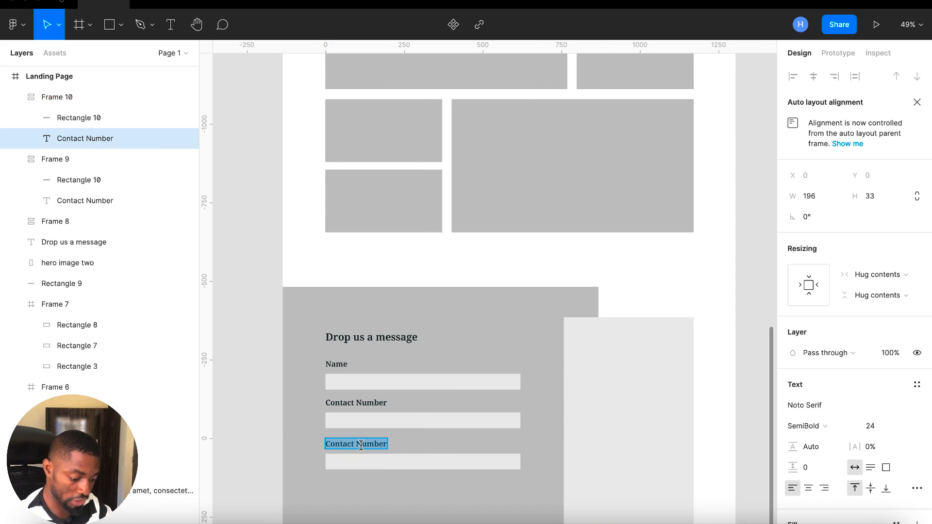
text(M)
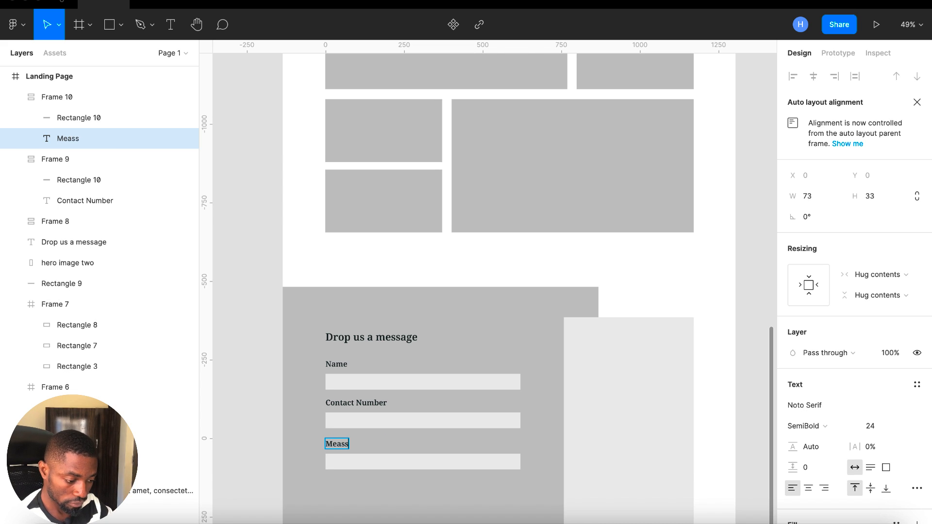
text(essa)
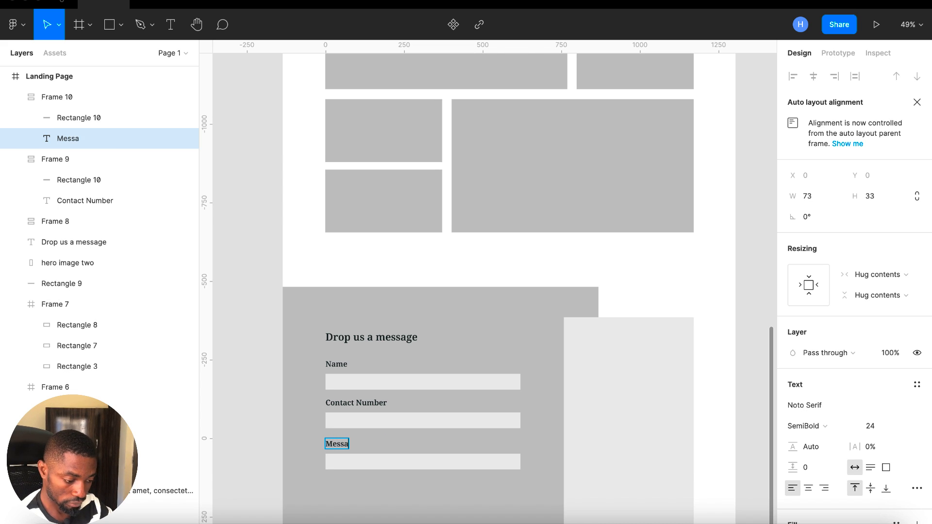
text(ge)
Step: Stretch the Message field's rectangle downward to a height of about 196
click(451, 468)
scroll(454, 471, down, 5)
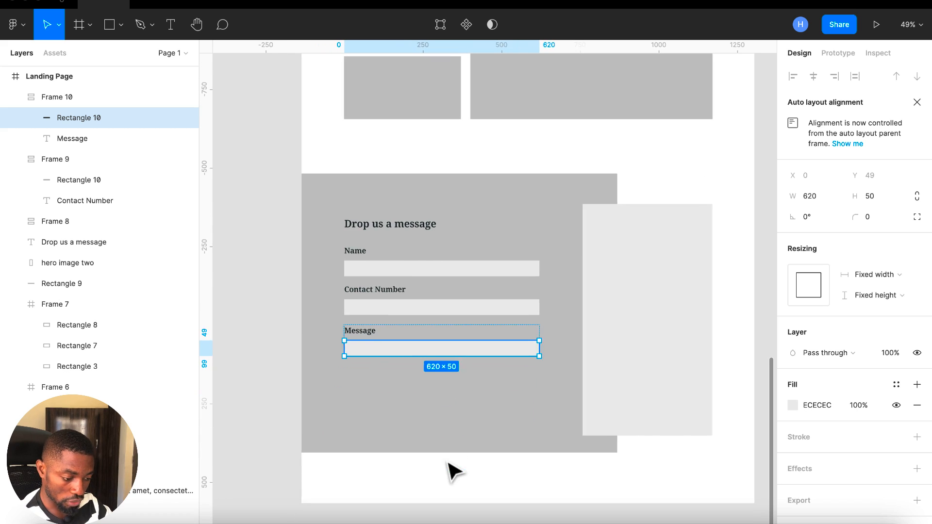
drag(443, 357, 440, 402)
Step: Copy the "Contact Us" button from the about section into the Landing Page frame and place it below the Message box at about X 164, Y 3615
scroll(440, 402, down, 5)
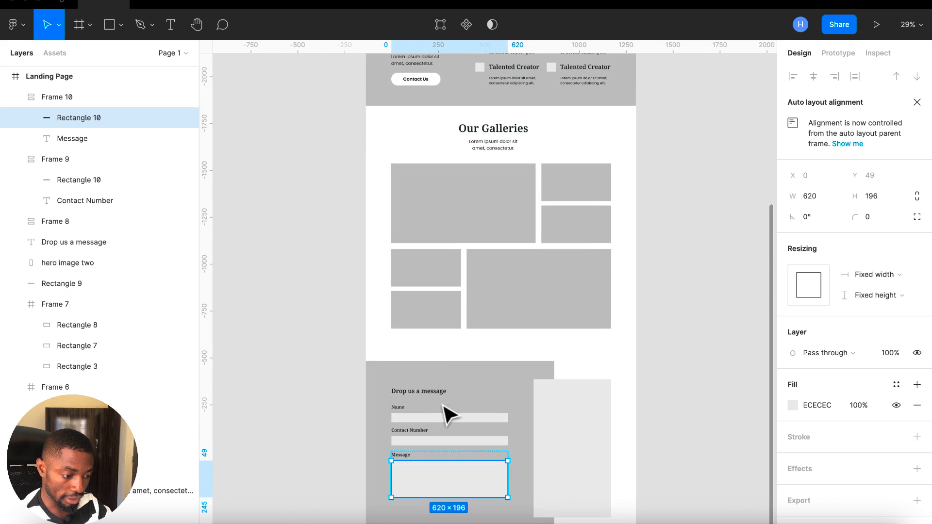
click(412, 112)
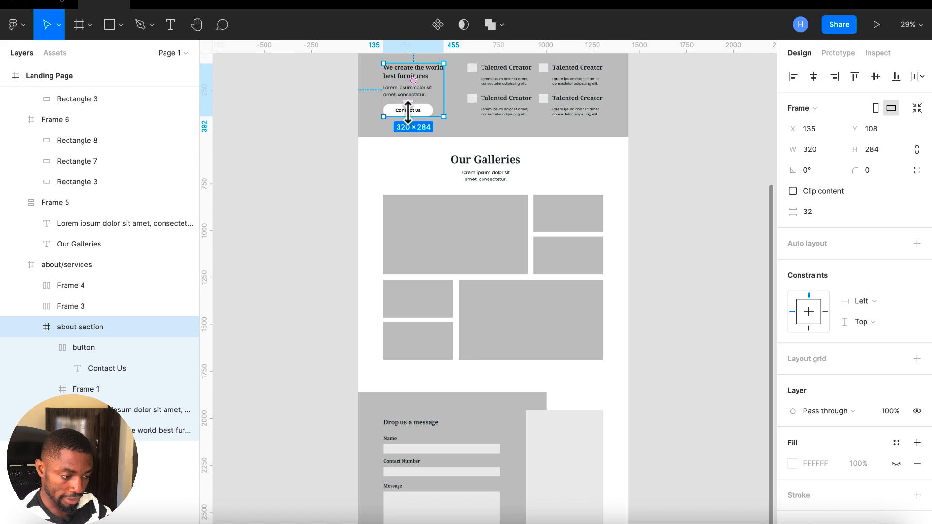
click(428, 115)
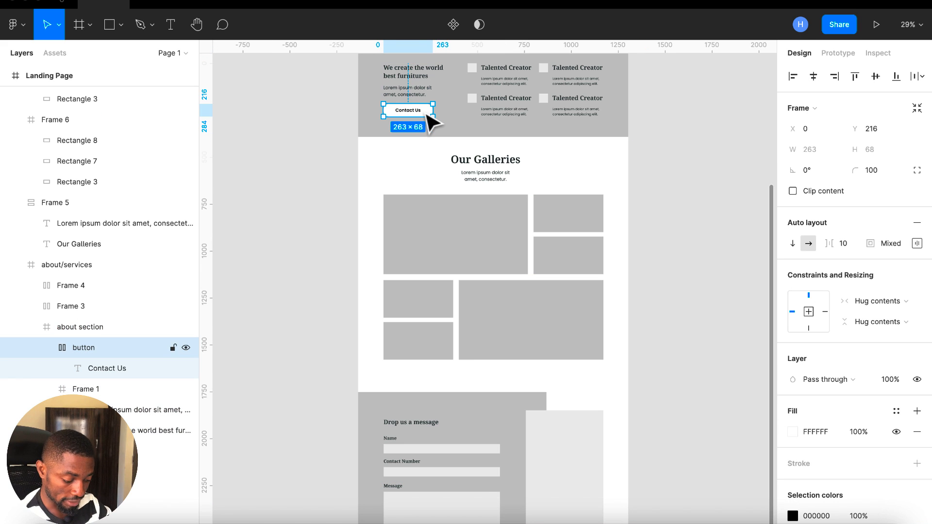
scroll(432, 121, down, 5)
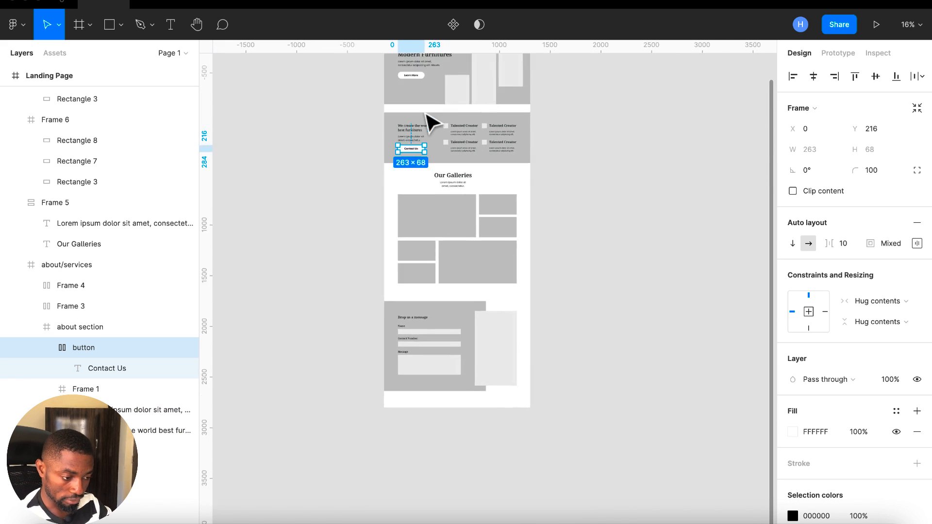
click(431, 93)
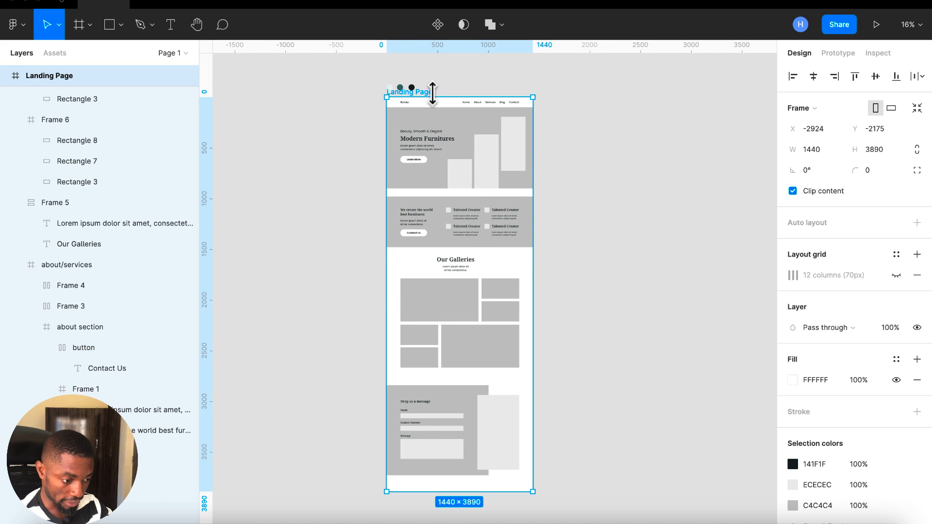
key(super+v)
drag(400, 124, 408, 456)
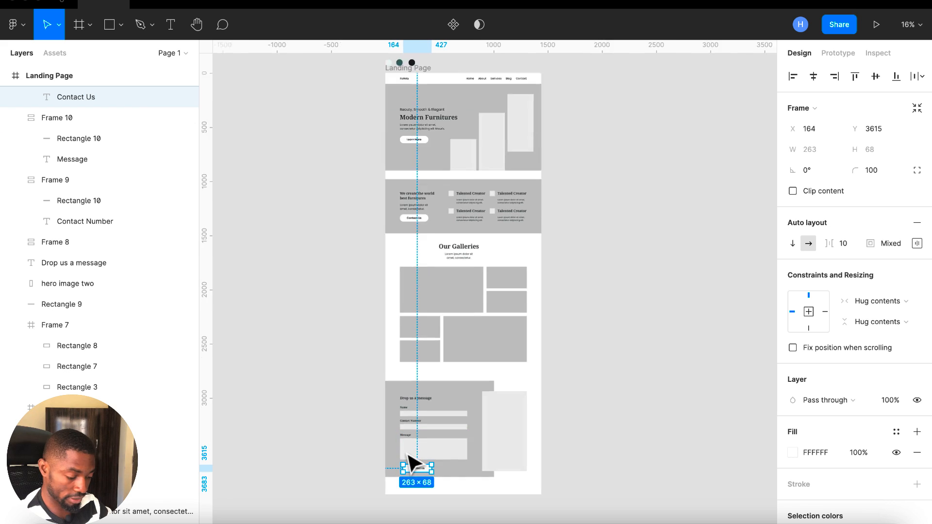
scroll(408, 456, up, 10)
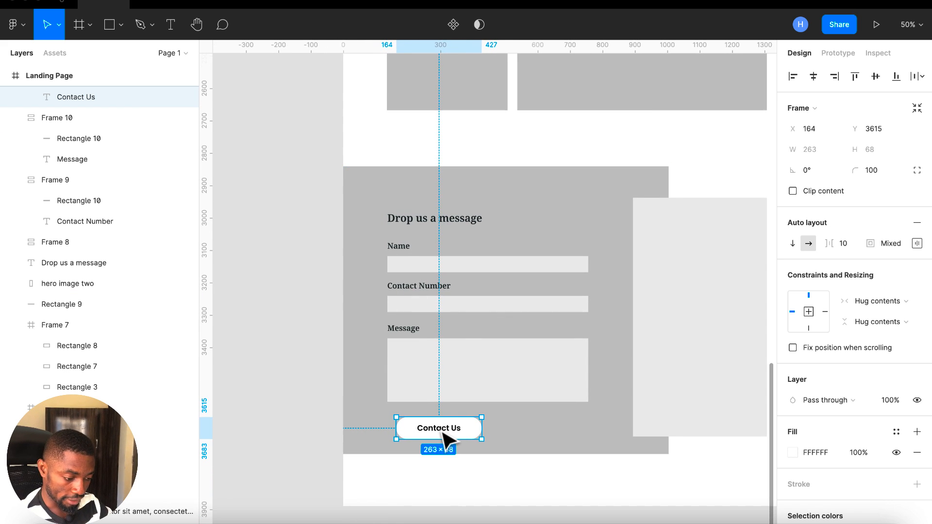
Step: Align the button with the form fields at about X 135, Y 3607, and relabel it "Send a message"
drag(441, 438, 434, 435)
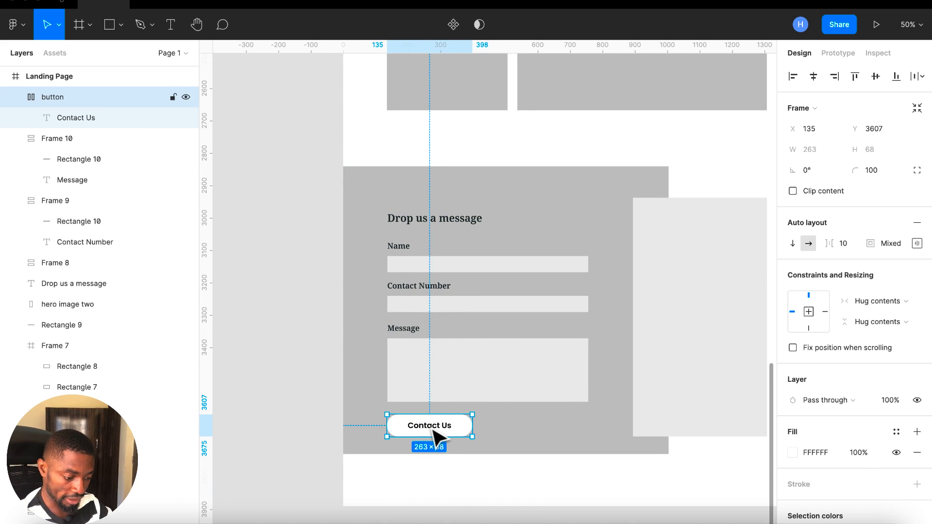
double_click(433, 435)
double_click(430, 426)
text(S)
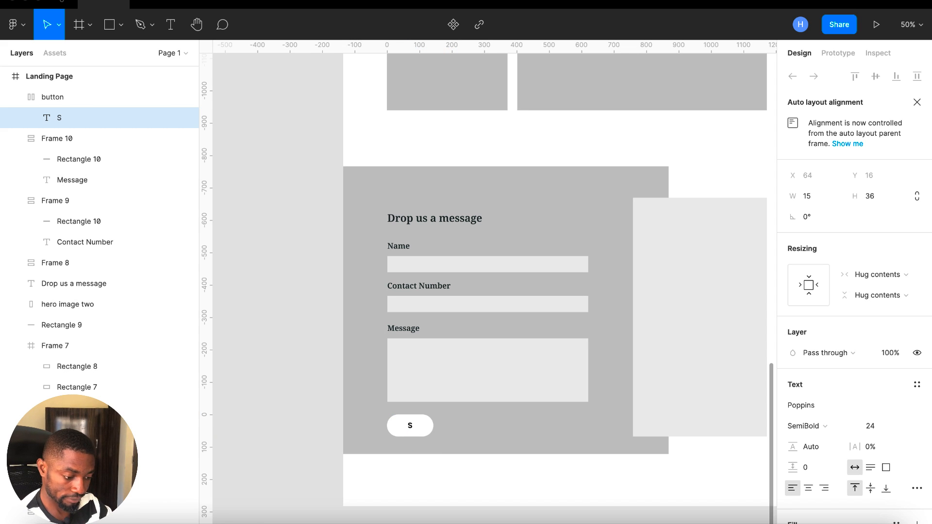
text(end a message)
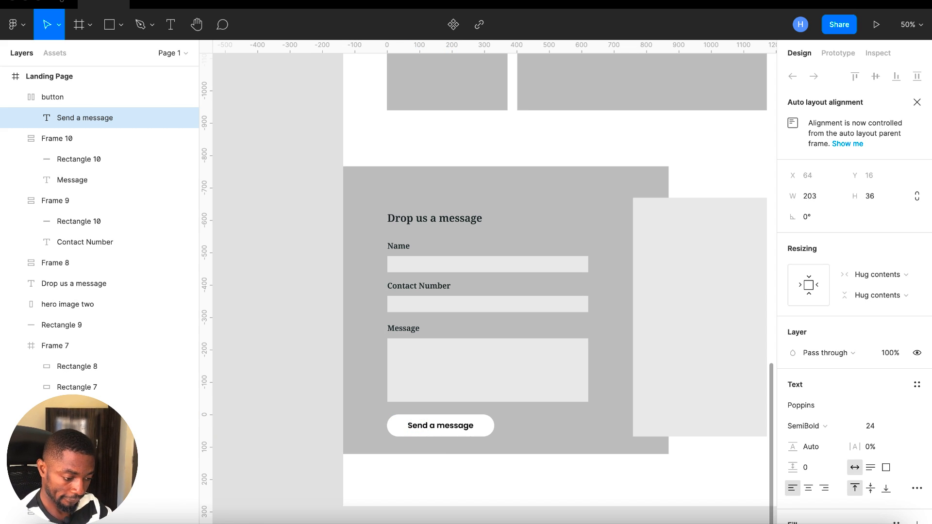
key(Escape)
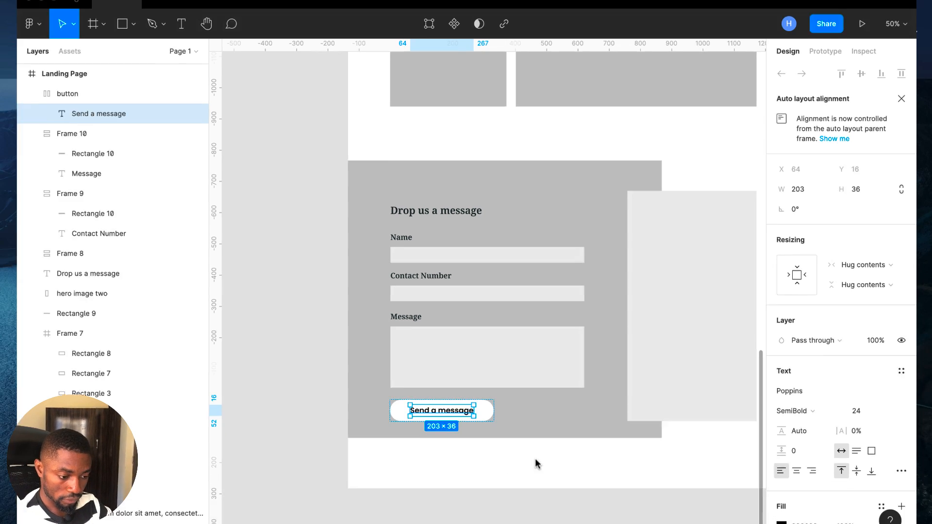
Step: Extend the Landing Page frame downward to a height of about 4011
scroll(538, 469, down, 5)
scroll(524, 487, up, 1)
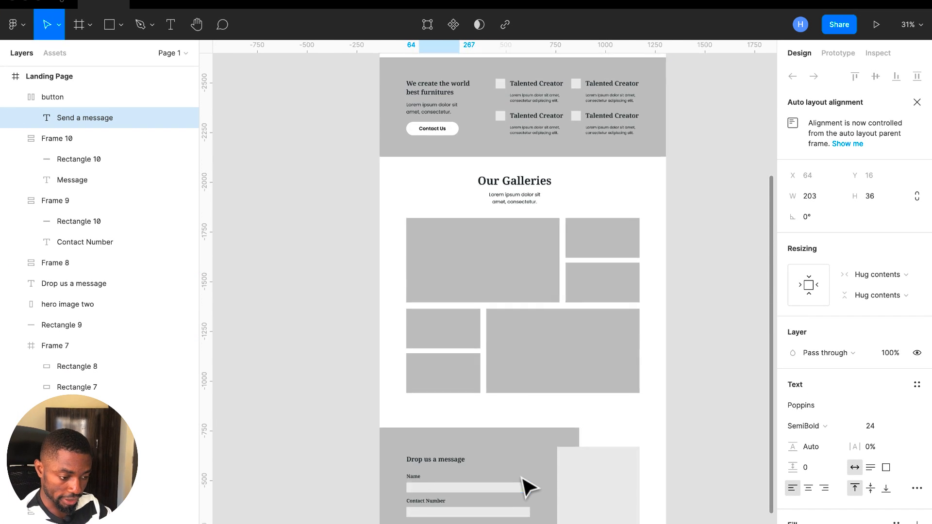
scroll(524, 487, down, 4)
click(461, 106)
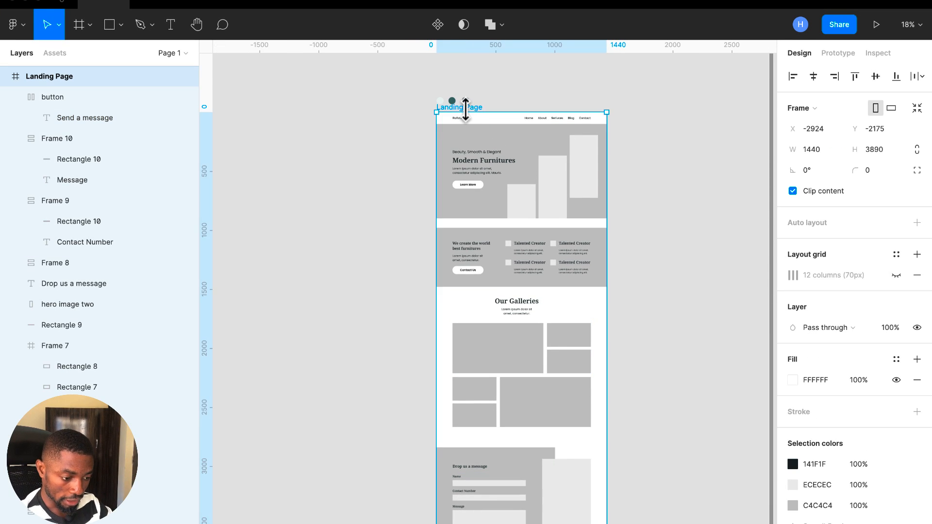
scroll(476, 145, down, 5)
scroll(487, 426, up, 5)
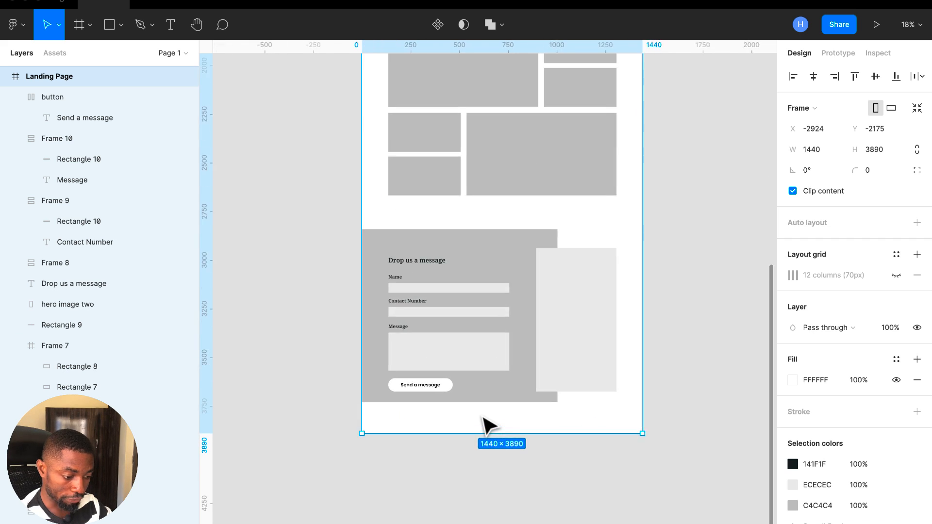
drag(506, 436, 497, 458)
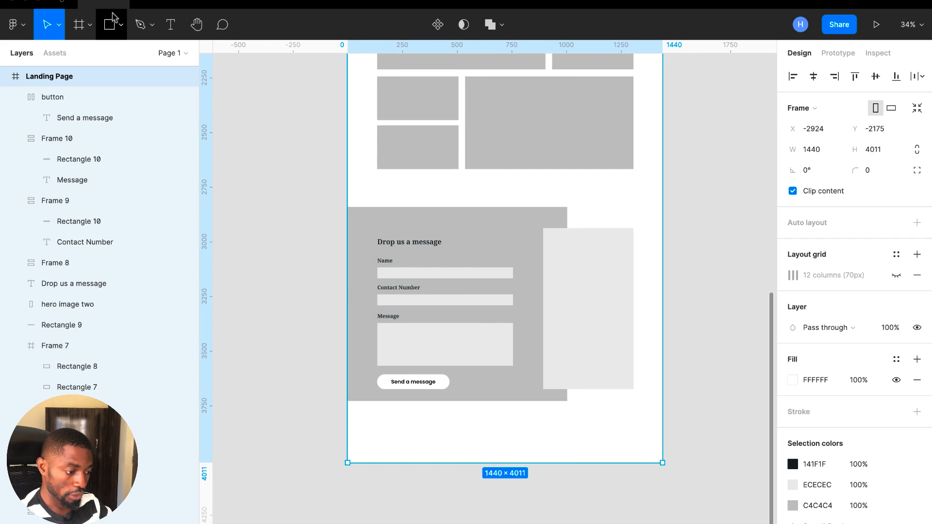
Step: Add a rectangle of about 409 × 165 in the bottom-right corner of the Landing Page frame, below the contact section
click(110, 24)
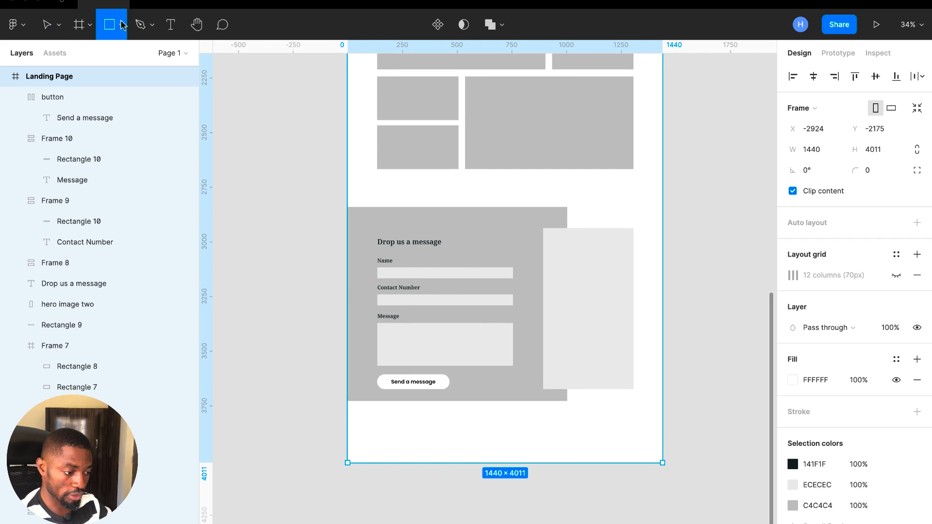
click(561, 438)
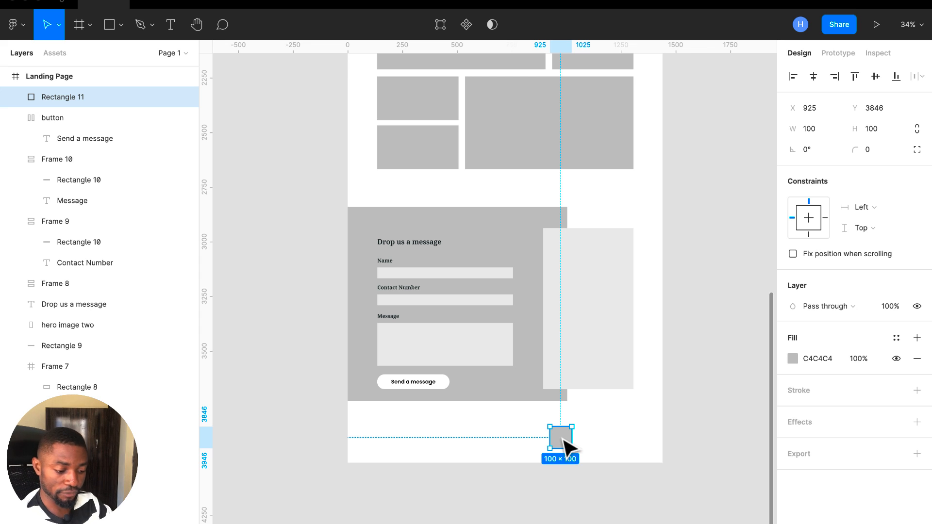
drag(572, 438, 661, 454)
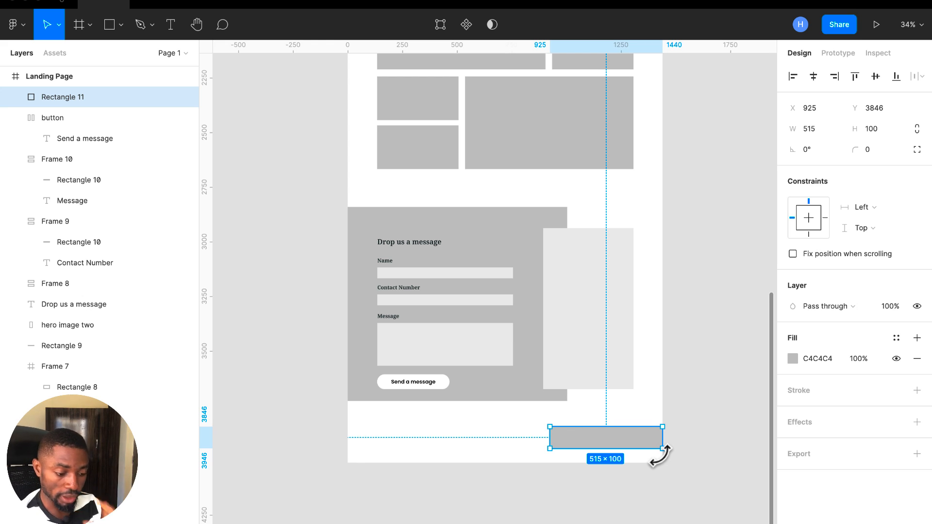
drag(608, 447, 605, 464)
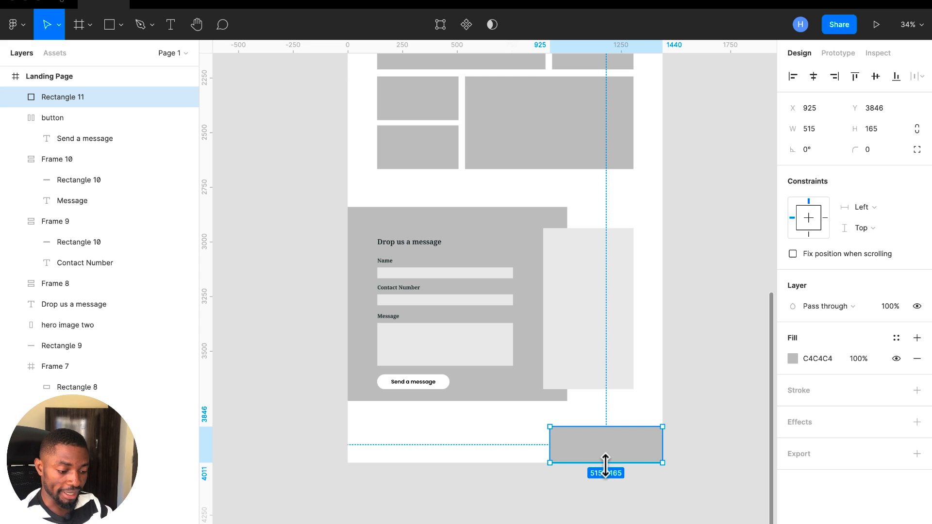
drag(549, 439, 573, 439)
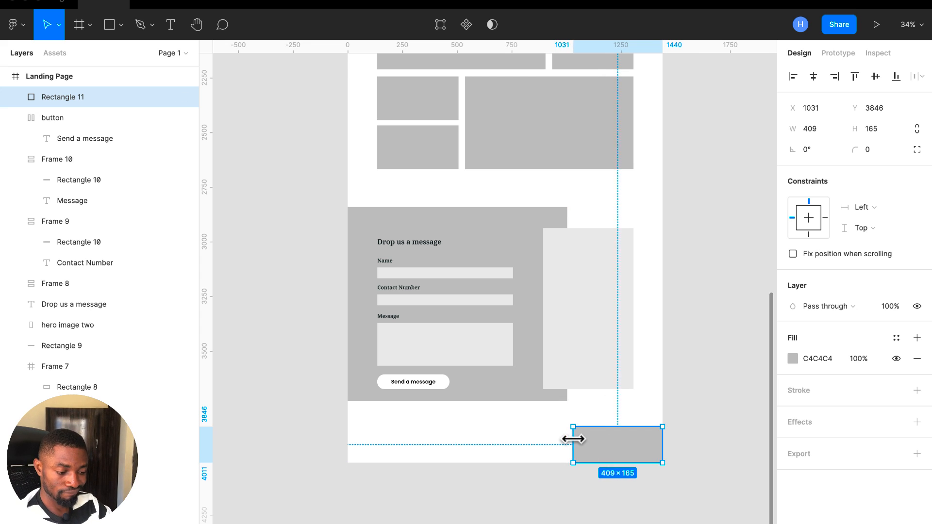
Step: Copy the "Contact Number" label into the Landing Page frame and place it in the footer area at about X 502, Y 3929
click(416, 297)
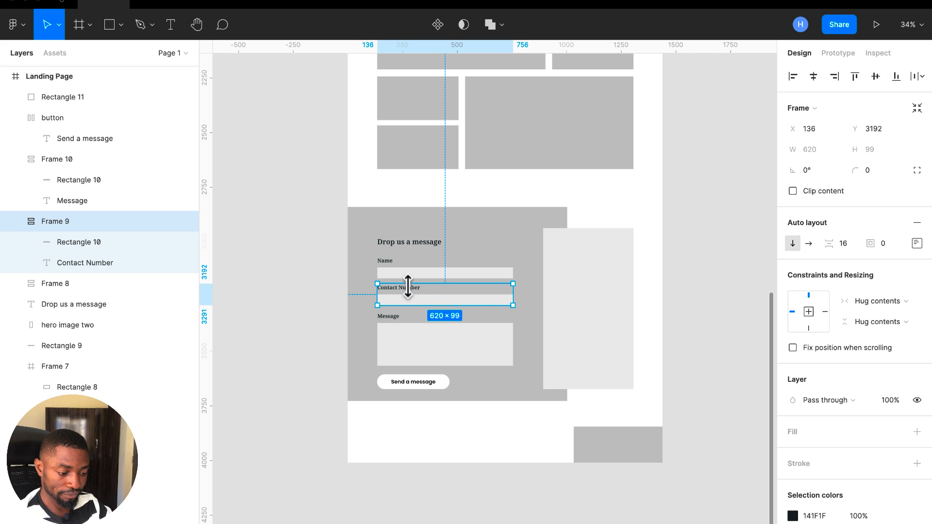
double_click(408, 288)
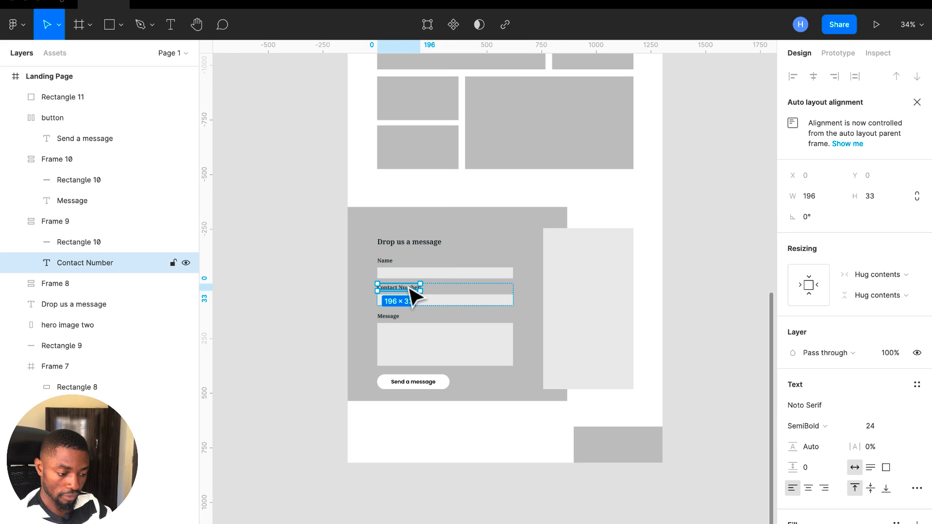
scroll(424, 432, up, 10)
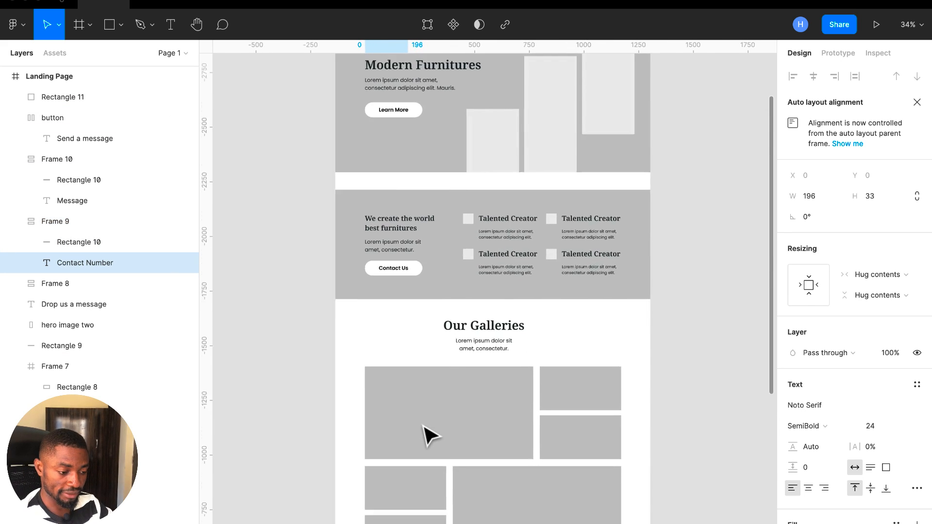
scroll(427, 434, up, 5)
click(363, 212)
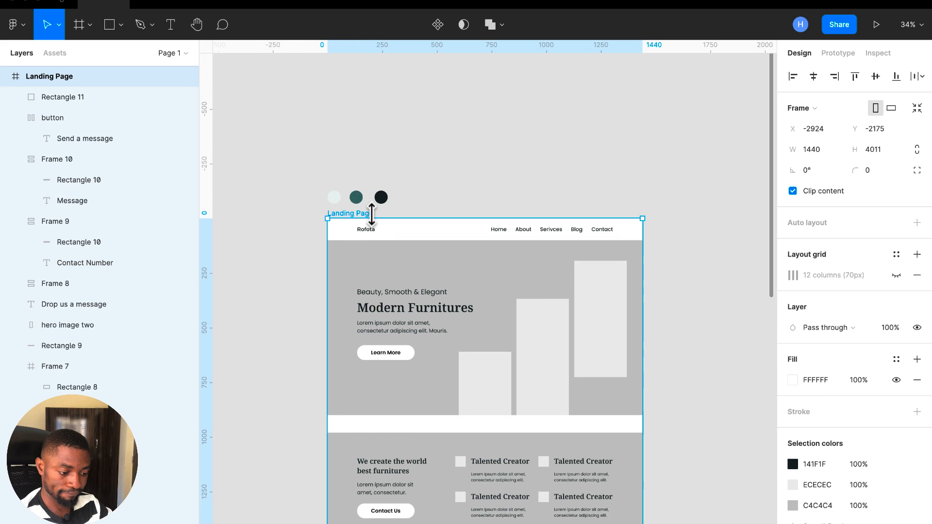
scroll(379, 225, down, 5)
scroll(376, 225, down, 10)
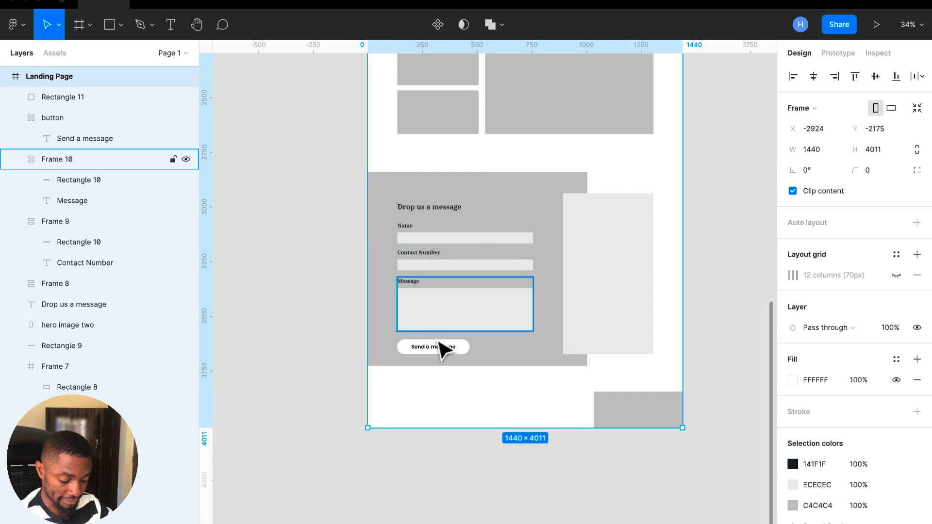
key(ctrl+v)
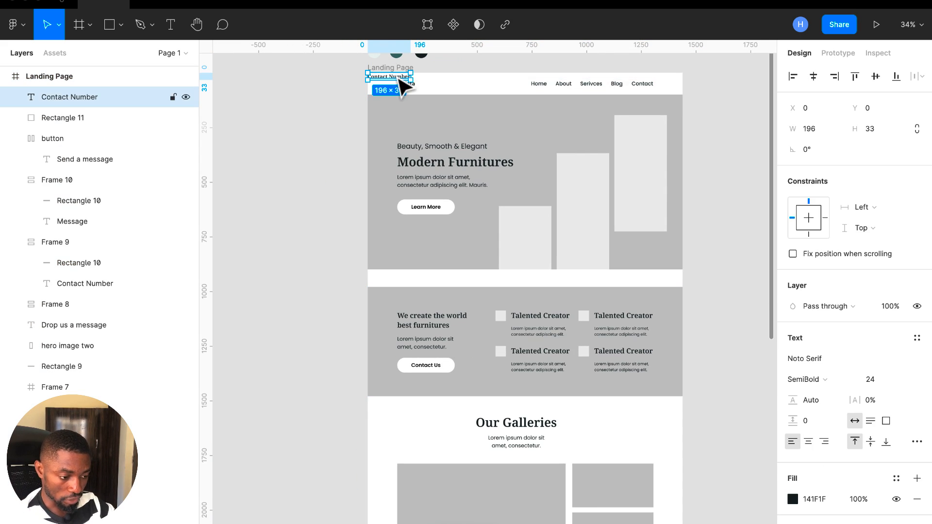
drag(410, 77, 505, 438)
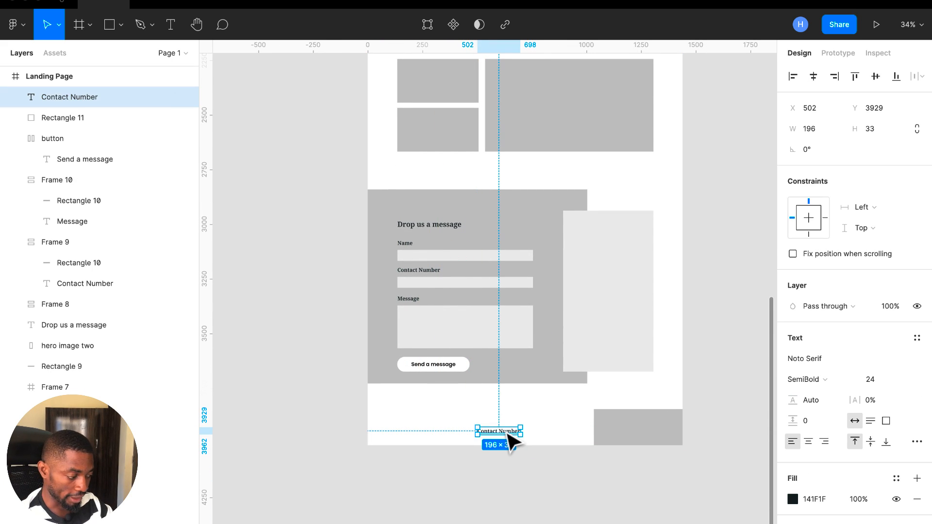
Step: Change the footer text to "@ copyright Refoto 2021" and centre it horizontally in the Landing Page frame
text(@)
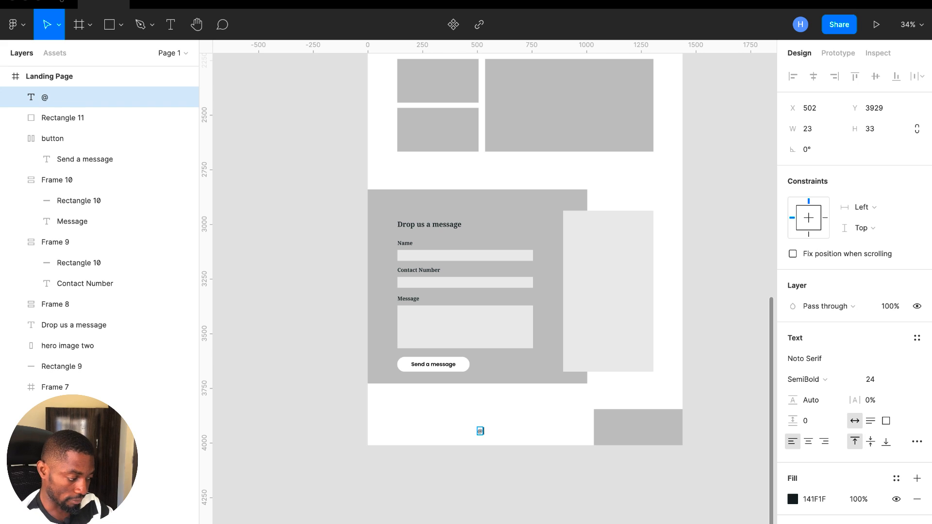
text( copyri)
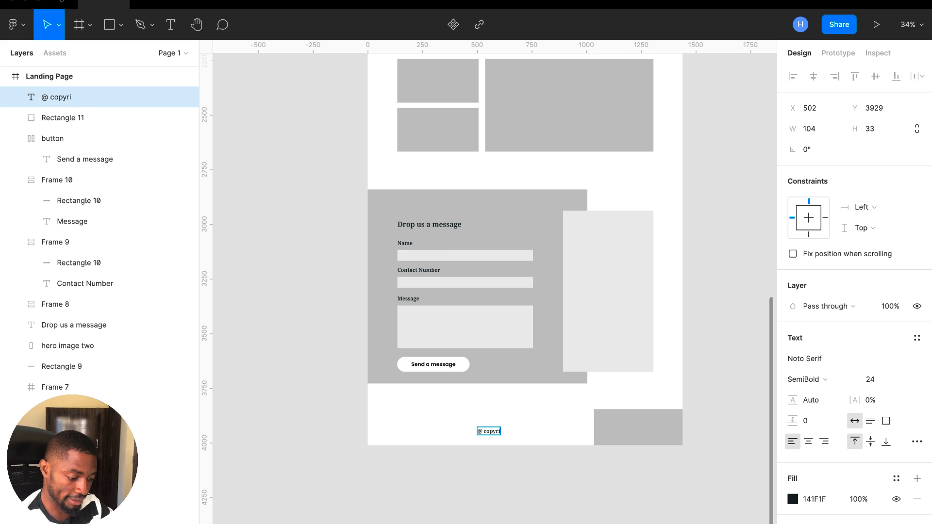
text(ght Refoto 2021)
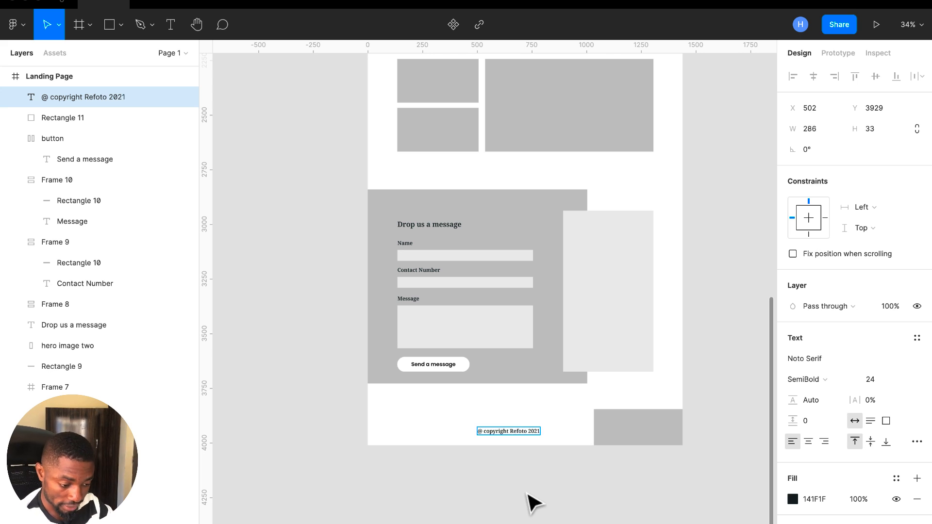
key(Escape)
scroll(530, 500, up, 3)
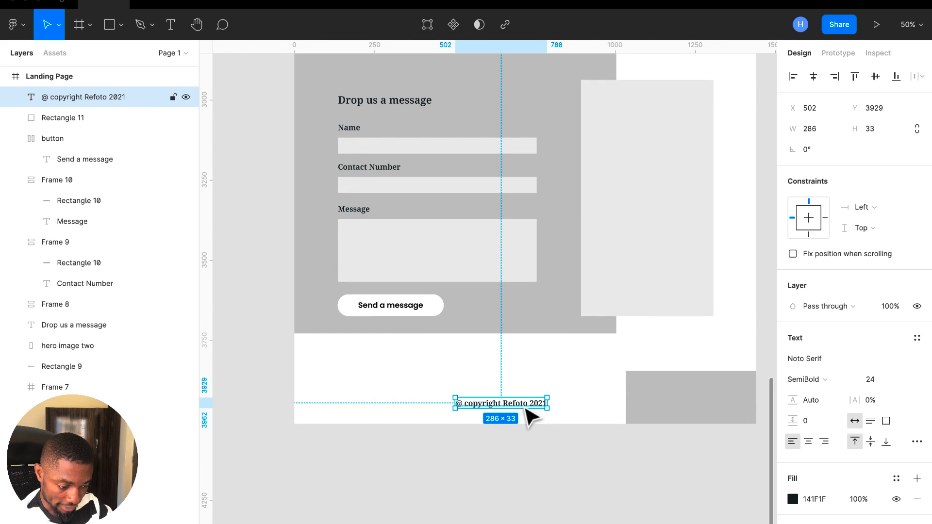
click(814, 81)
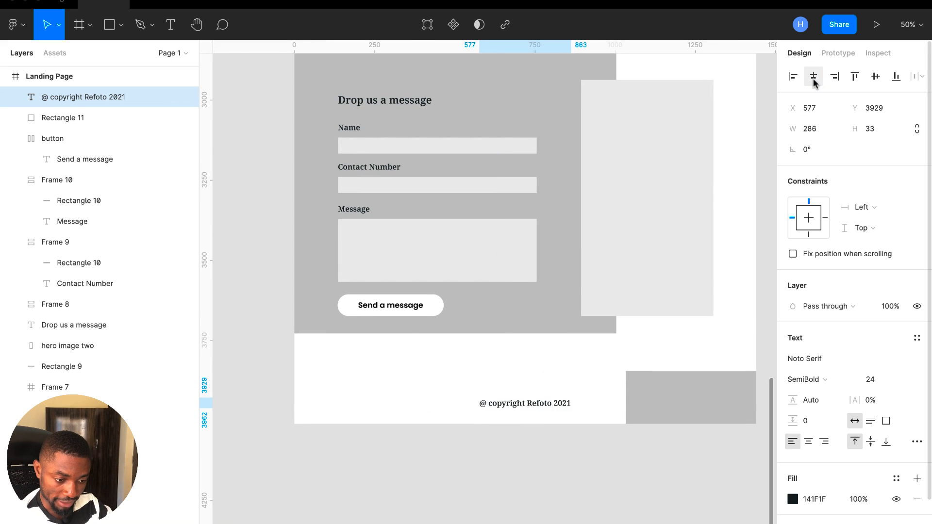
Step: Shrink the footer's corner rectangle to about 320 × 131 and wrap it together with the copyright text in a frame
click(659, 399)
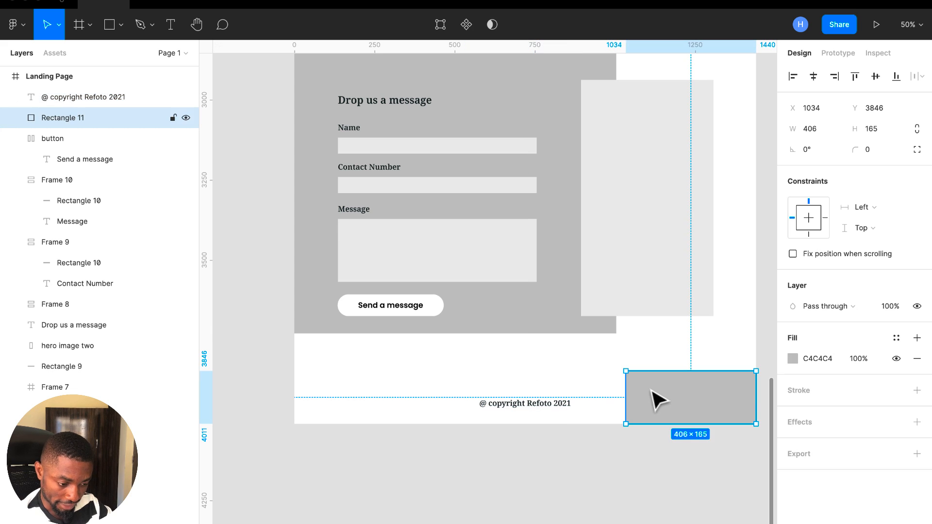
drag(625, 388, 696, 382)
shift+click(551, 405)
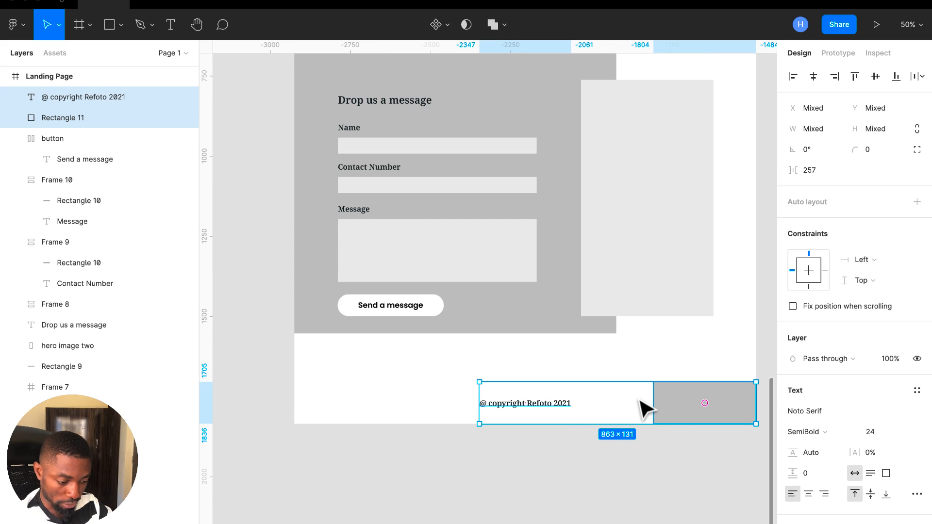
key(super+alt+g)
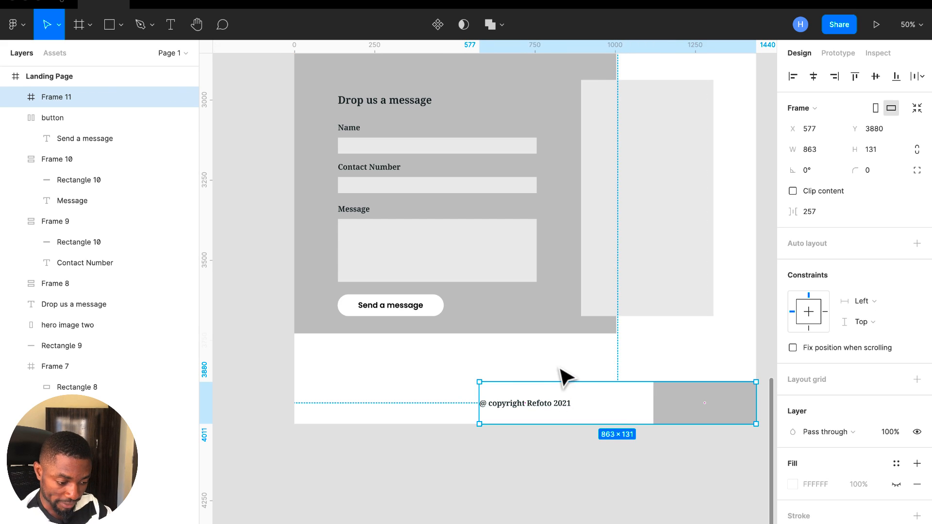
Step: Move the footer frame up closer to the contact section, to Y 3809
key(alt)
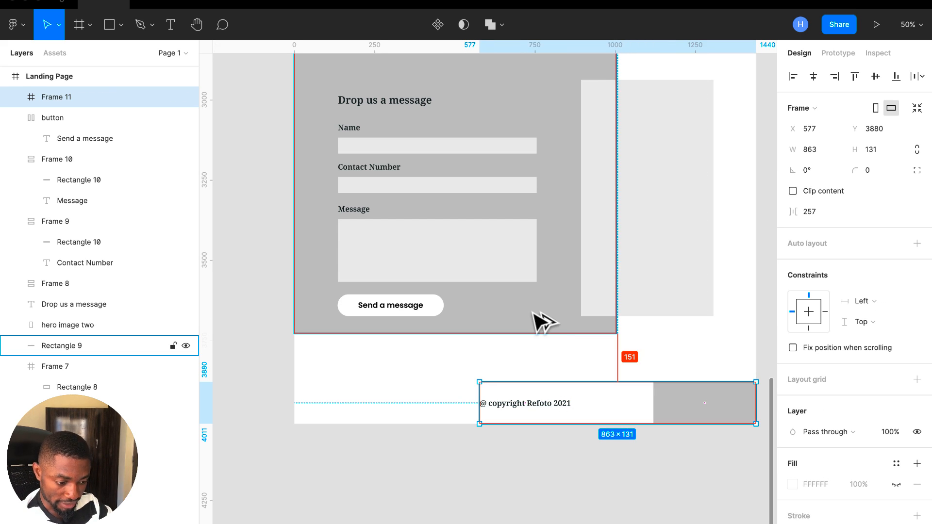
key(Up)
key(Up)
key(Up)
key(Up)
key(Up)
key(Up)
key(Up)
key(Up)
key(Up)
key(Up)
key(Up)
key(Up)
key(Up)
key(Up)
key(Up)
key(Up)
key(Up)
key(Up)
key(Up)
key(Up)
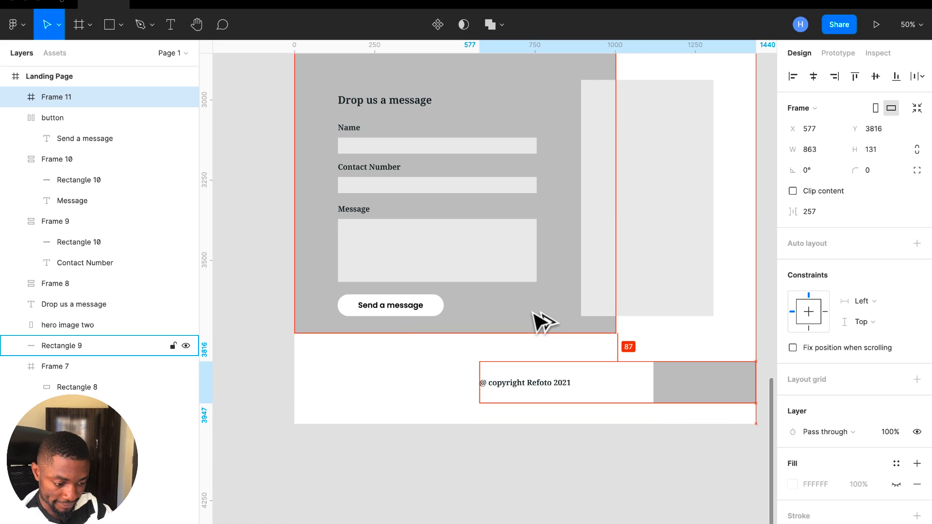
key(Down)
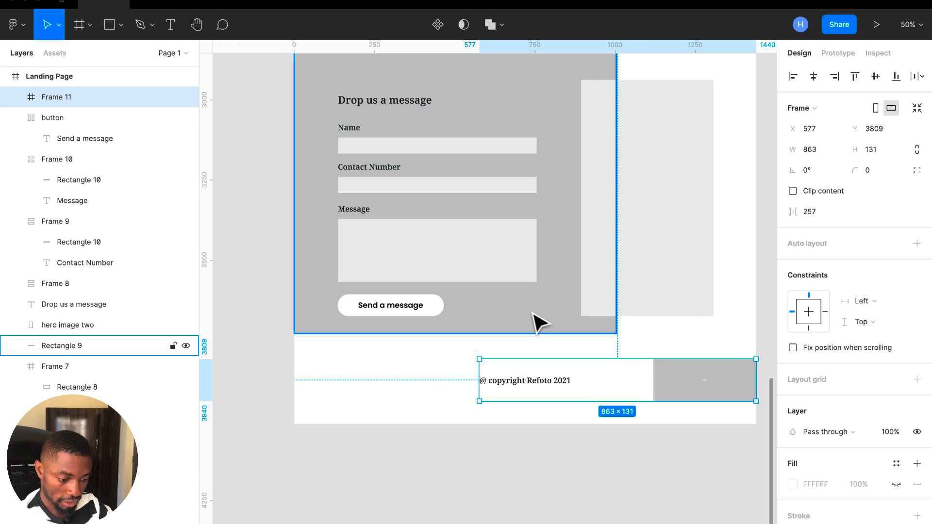
Step: Reduce the Landing Page frame's height to 3940 so it ends at the footer's bottom edge
scroll(544, 320, down, 4)
scroll(537, 322, up, 10)
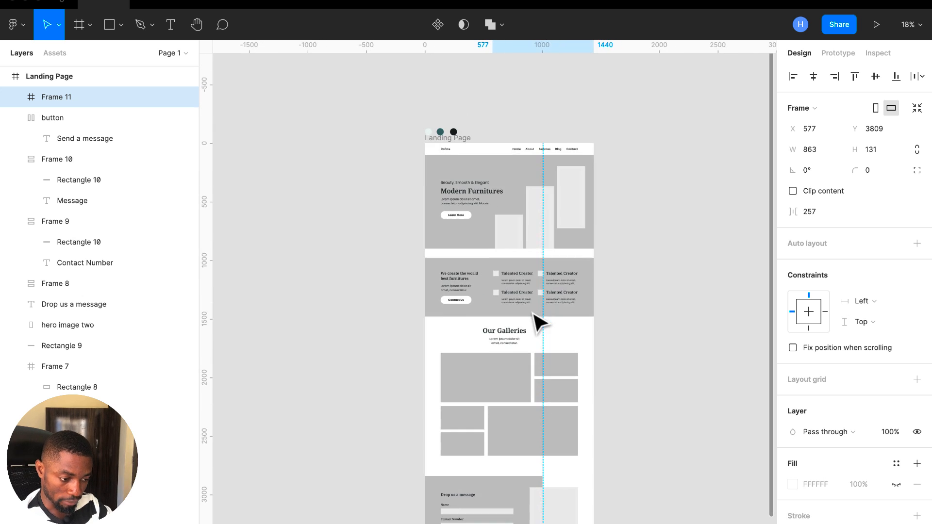
click(458, 136)
scroll(495, 441, down, 5)
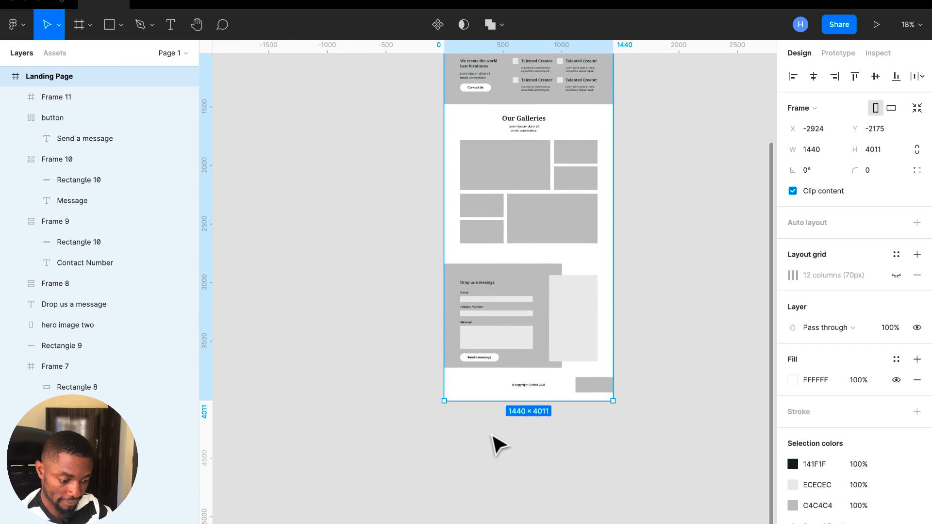
drag(502, 394, 502, 388)
scroll(658, 232, up, 5)
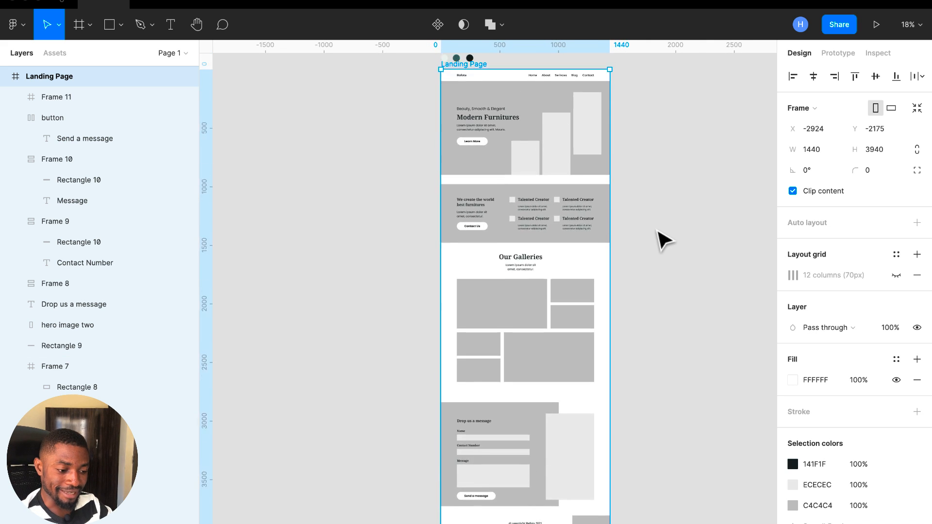
scroll(658, 231, up, 4)
scroll(658, 232, left, 2)
scroll(658, 231, up, 3)
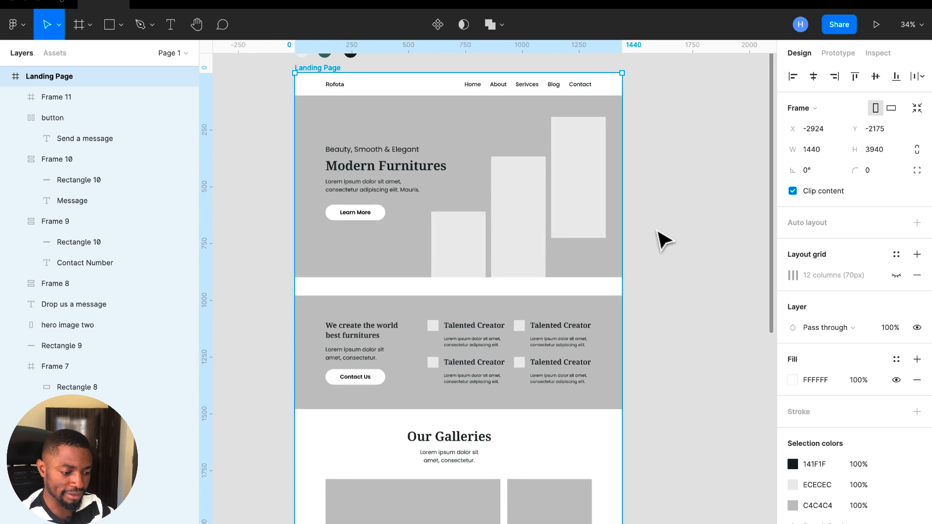
Step: Review the finished Landing Page wireframe from the header and hero through the features, galleries and contact form to the footer
scroll(658, 232, up, 3)
scroll(658, 232, left, 2)
scroll(664, 239, down, 2)
scroll(664, 240, left, 1)
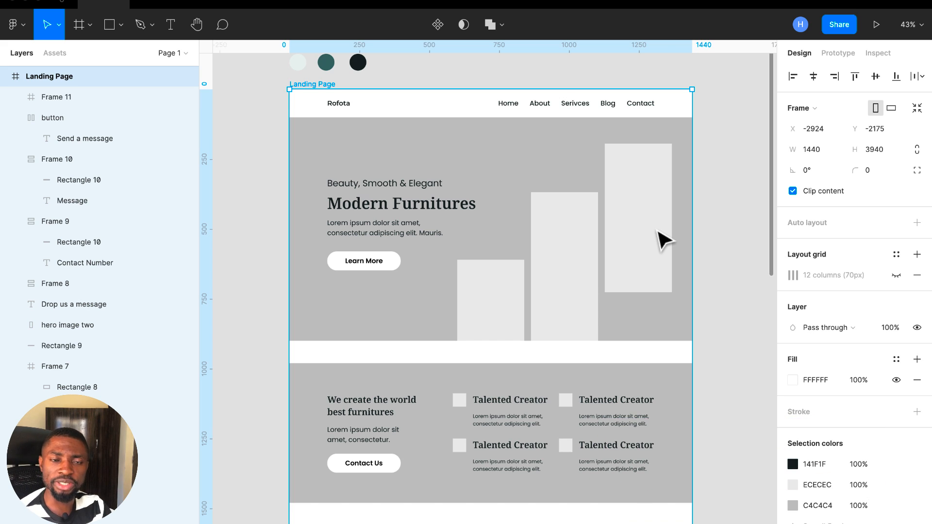
scroll(664, 239, down, 2)
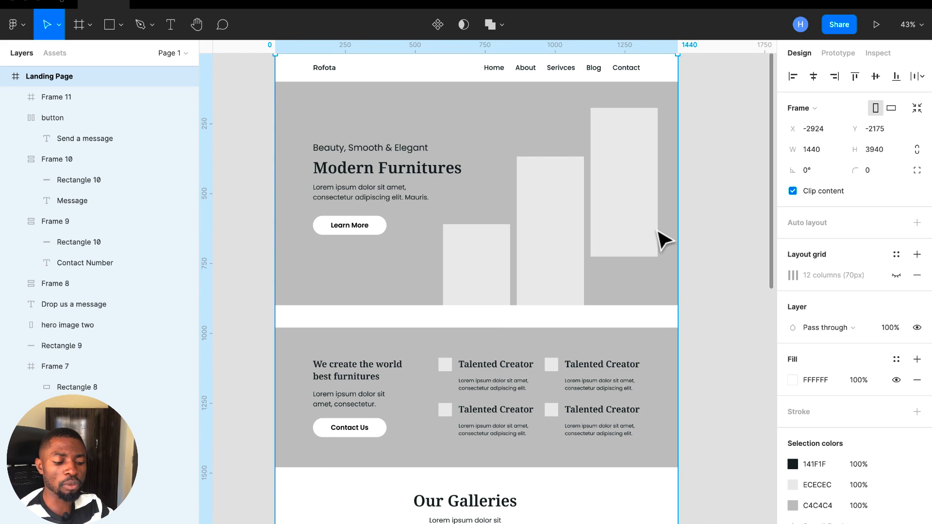
scroll(664, 239, down, 20)
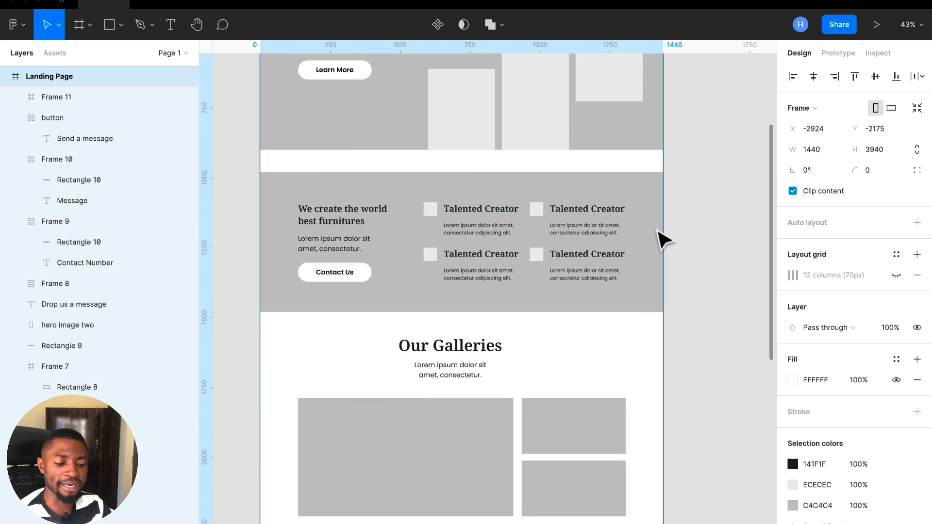
scroll(664, 239, down, 6)
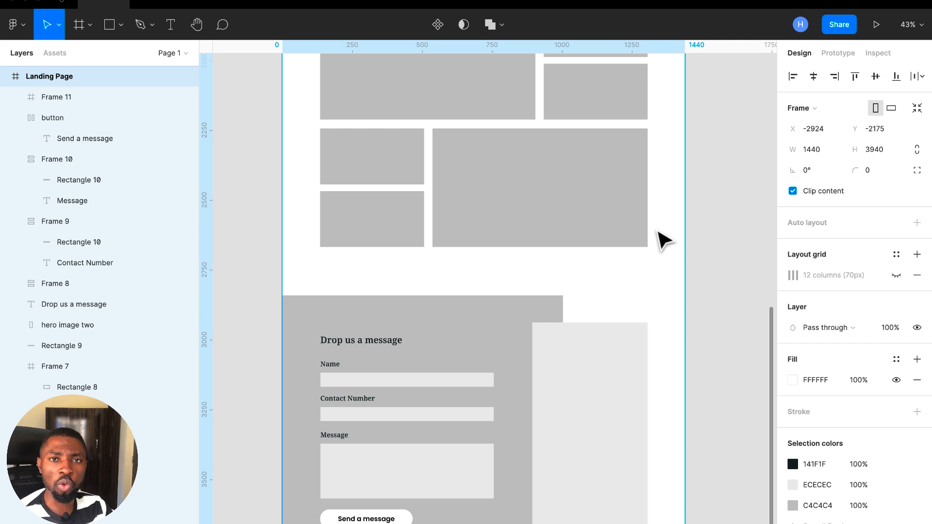
scroll(664, 239, up, 10)
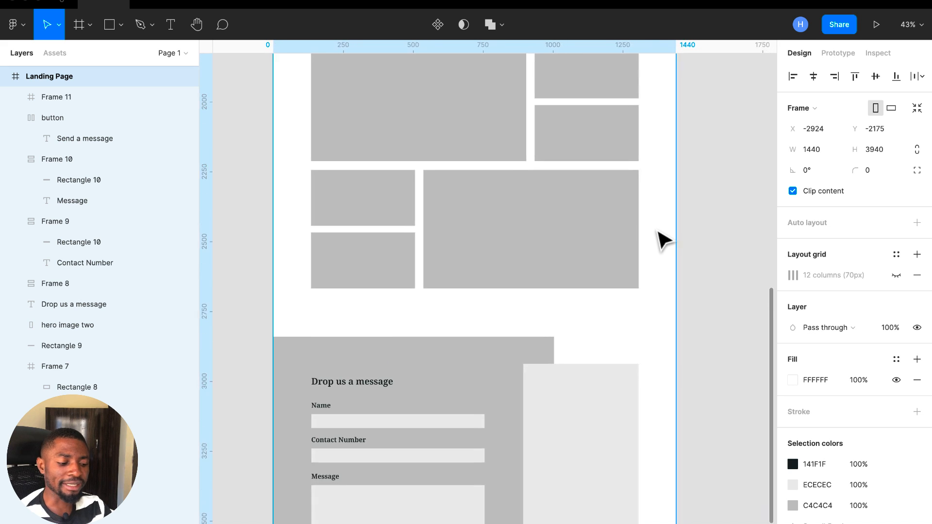
scroll(664, 240, up, 8)
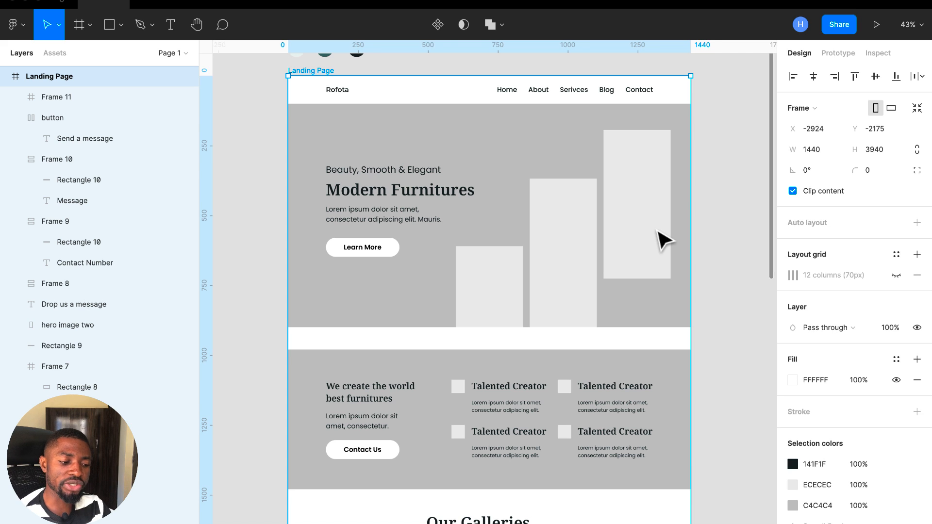
scroll(664, 239, down, 2)
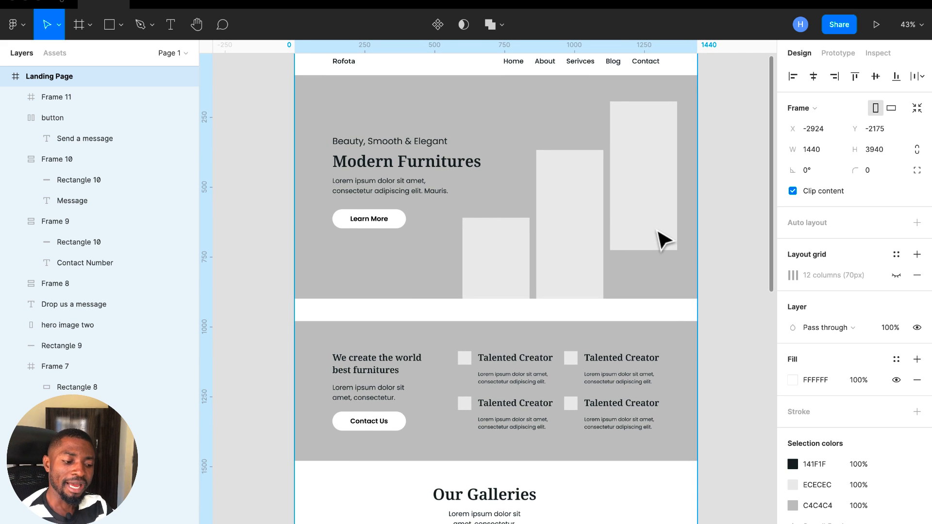
scroll(664, 239, down, 12)
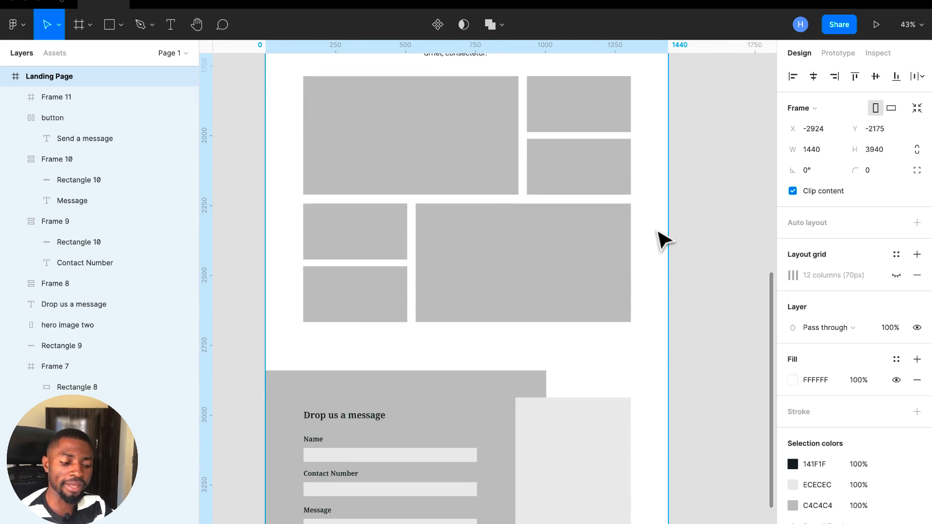
scroll(664, 240, down, 1)
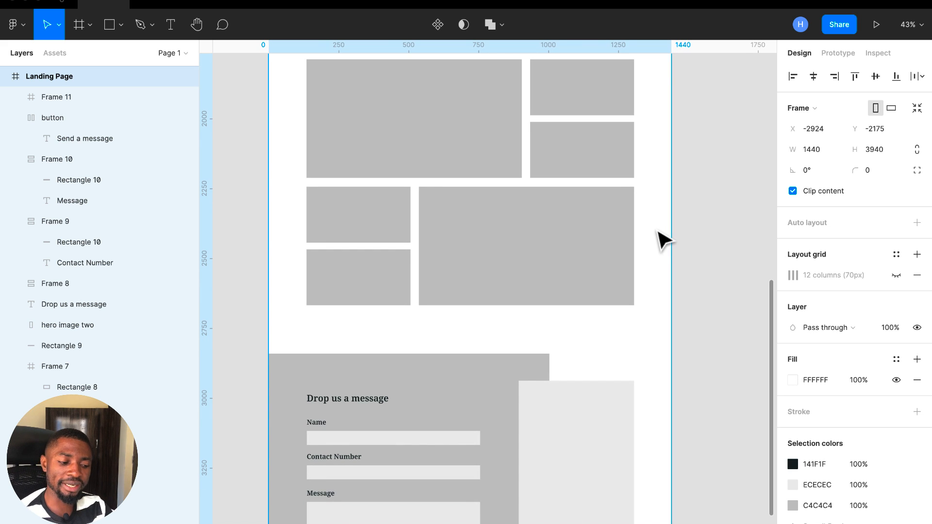
scroll(664, 239, down, 7)
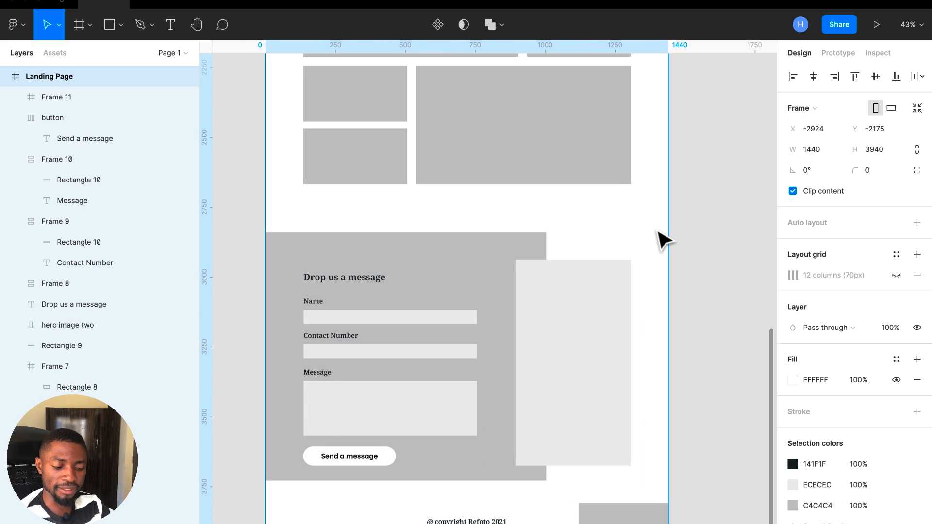